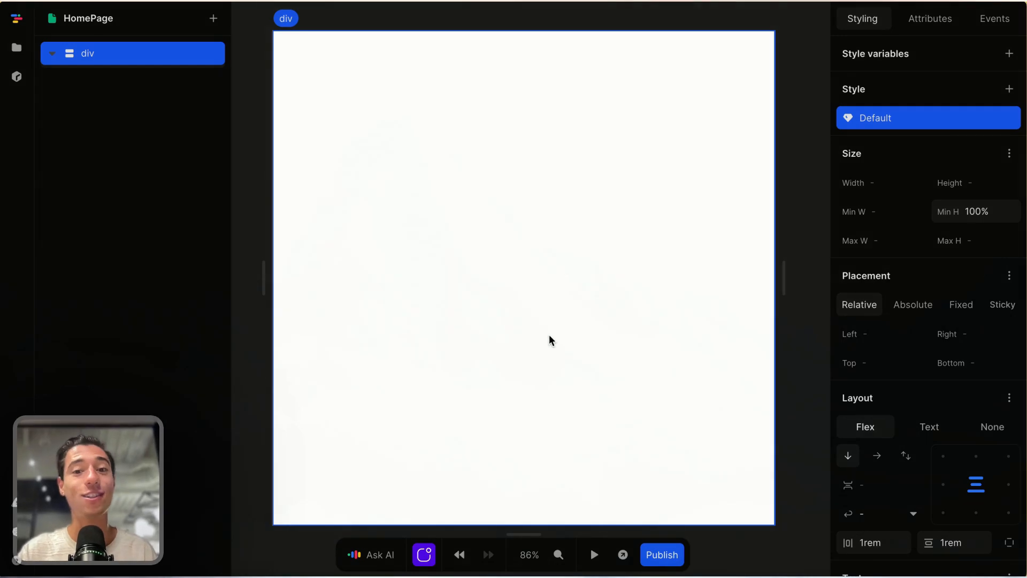
Step: Add a new variable to the HomePage and name it "list"
scroll(561, 371, up, 2)
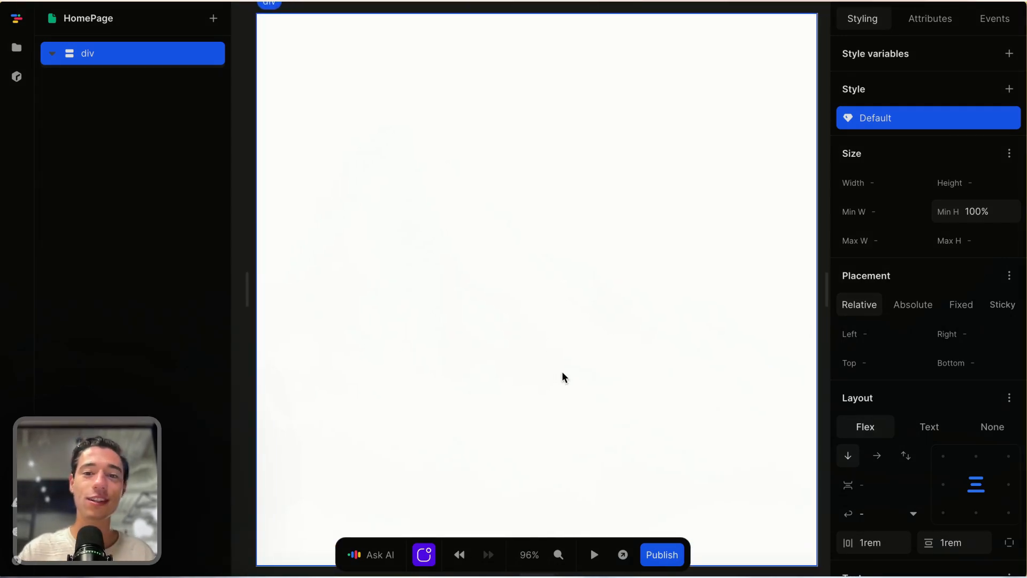
scroll(562, 371, right, 1)
click(809, 81)
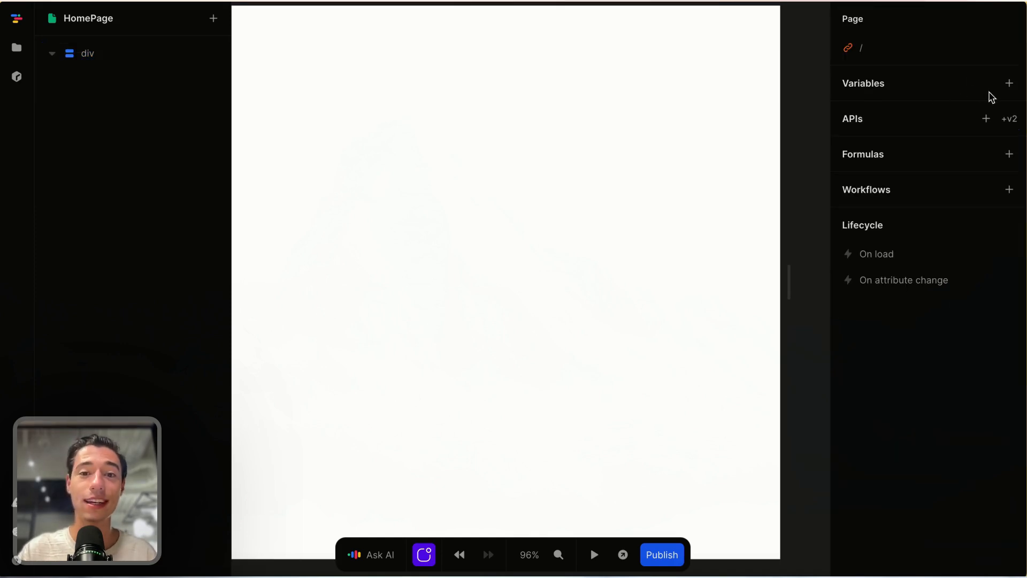
click(1010, 83)
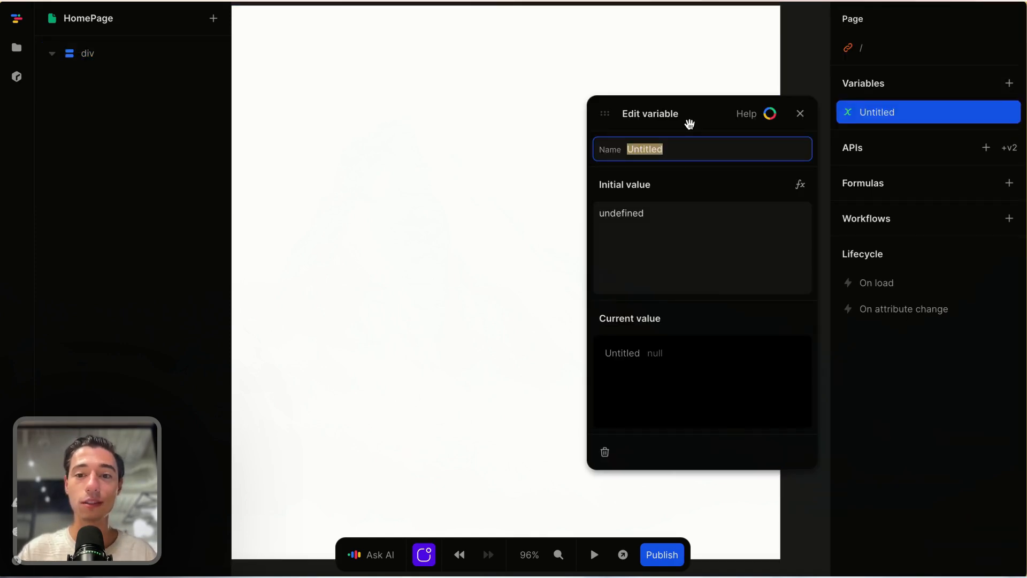
key(BackSpace)
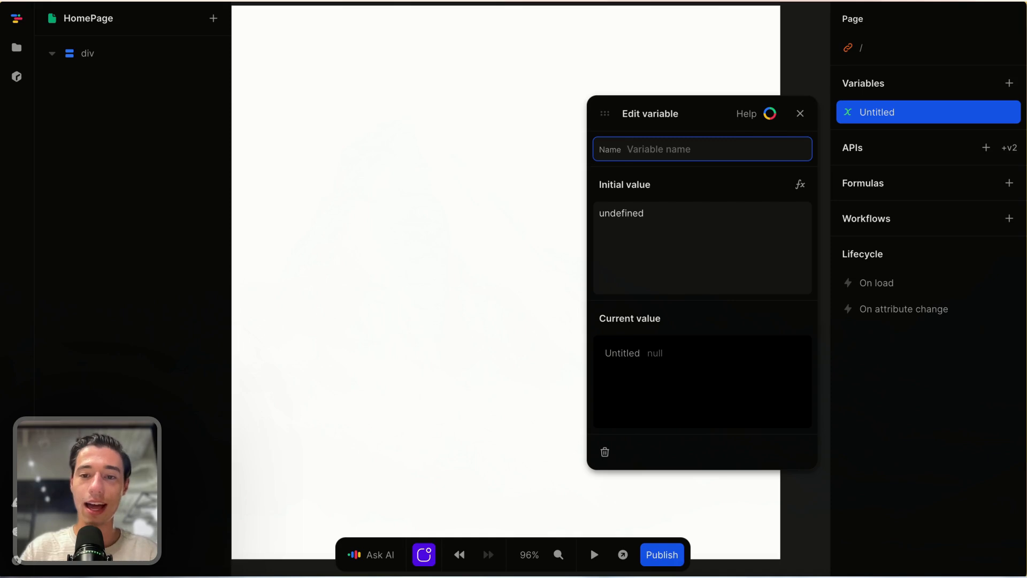
text(list)
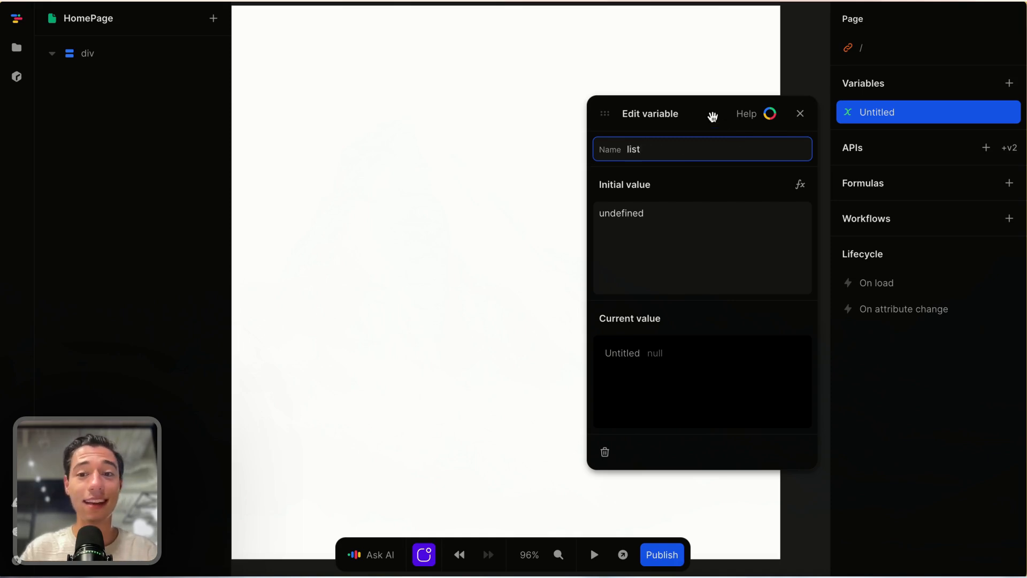
key(Return)
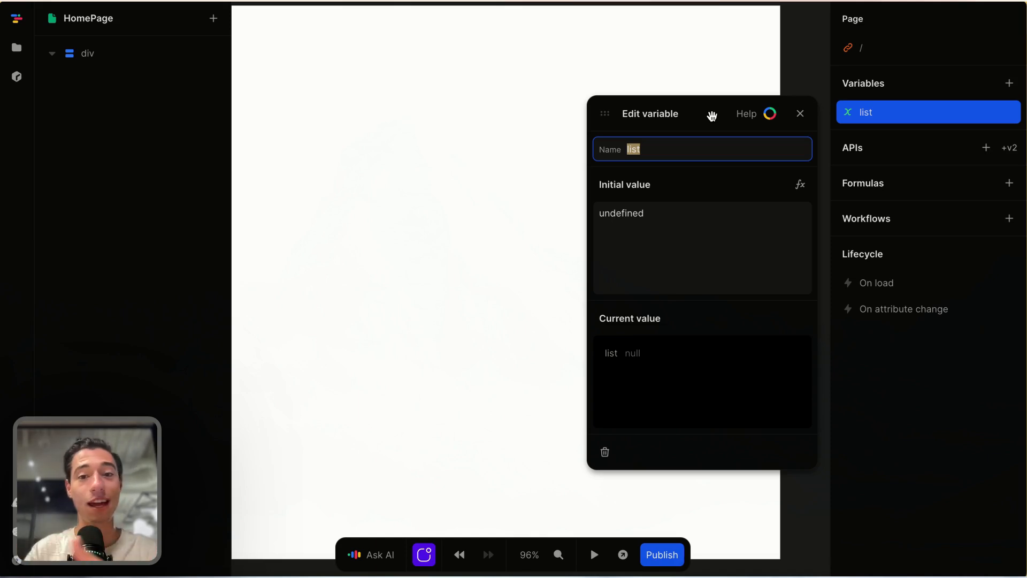
Step: Set the initial value of the list variable to an empty object, {}
click(662, 238)
key(BackSpace)
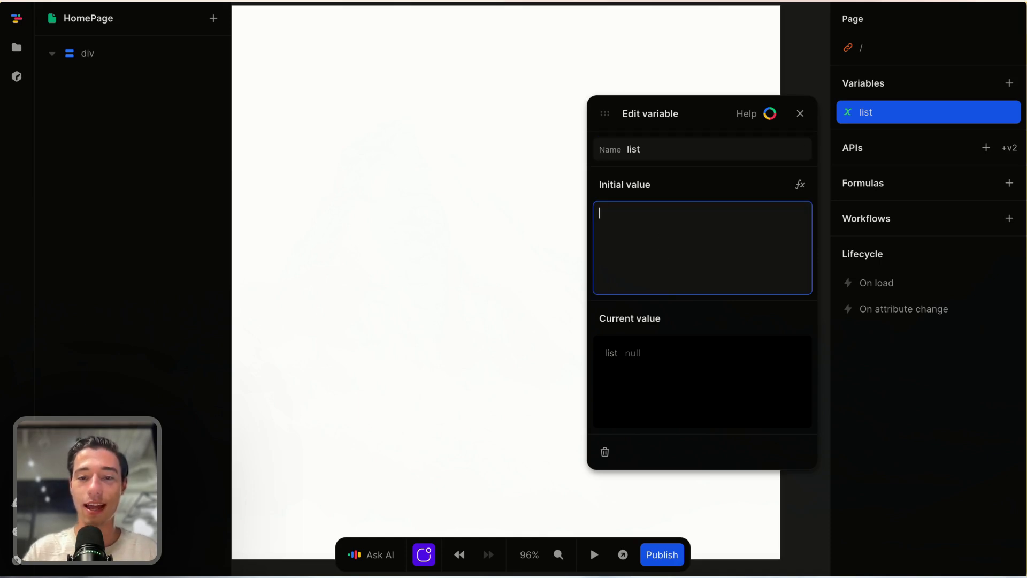
click(557, 82)
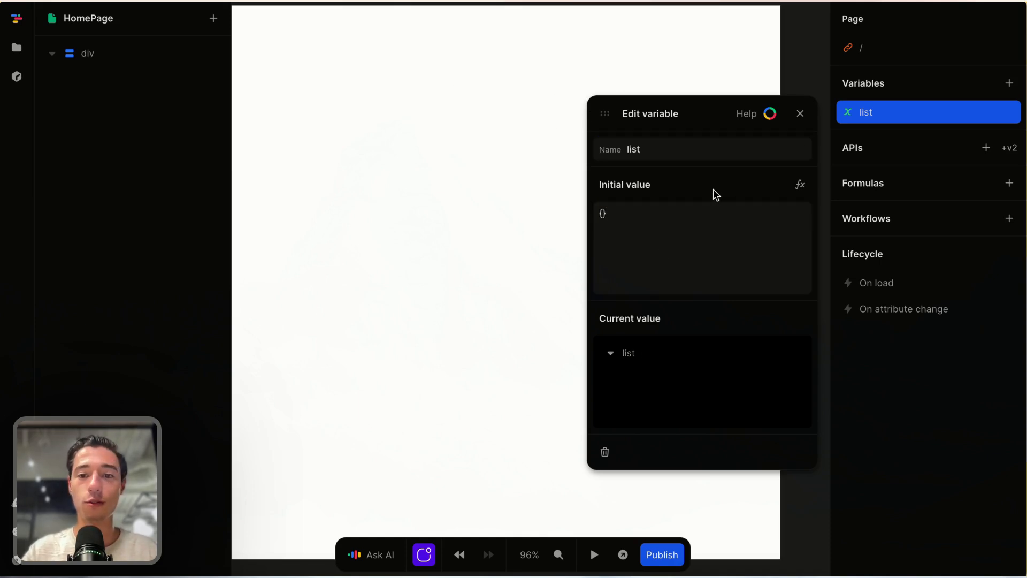
Step: Set the list variable's initial value to an empty array, [], and close the variable editor
click(642, 219)
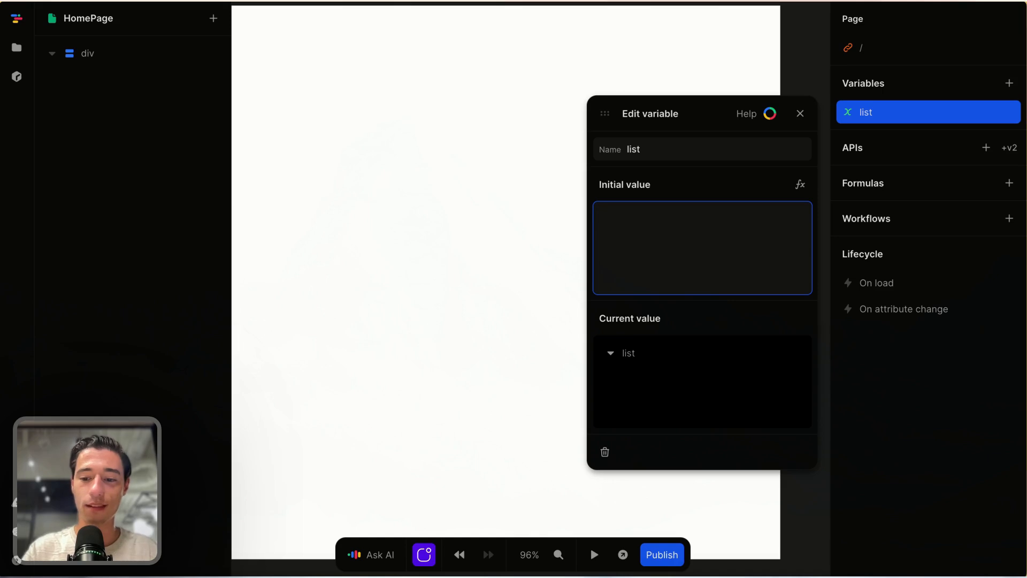
click(693, 176)
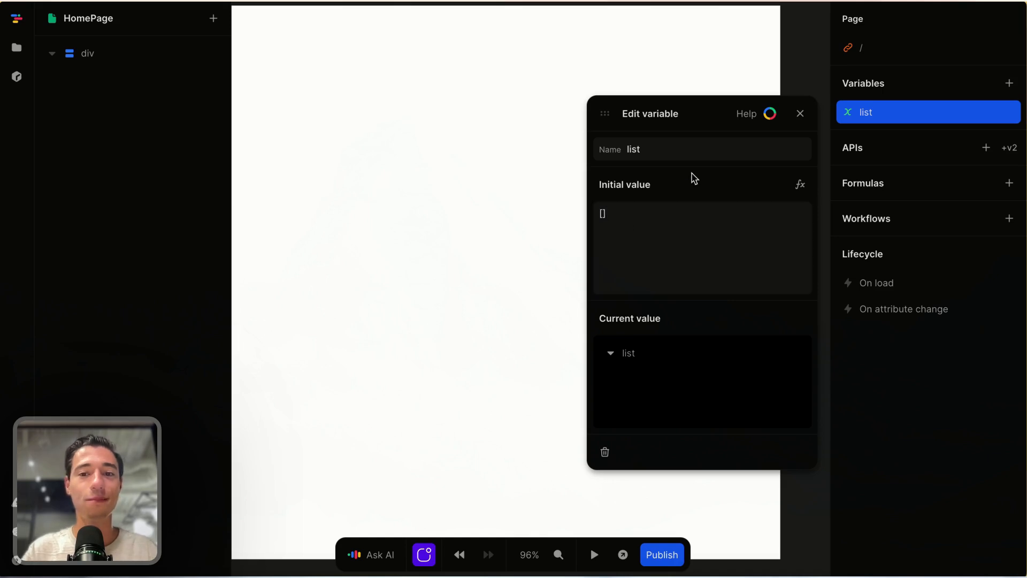
click(801, 113)
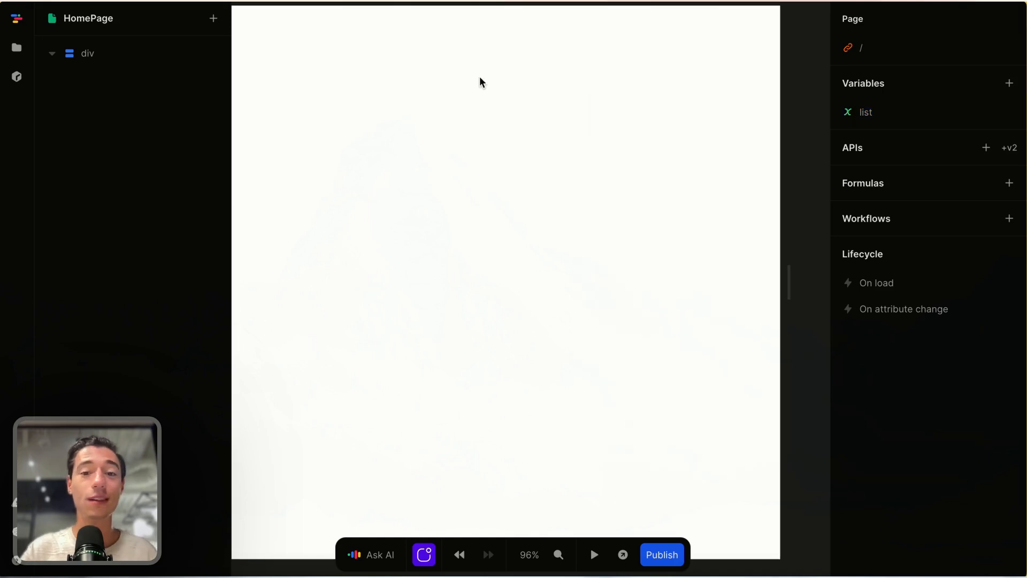
Step: Reopen the list variable and examine the formula behind its initial value
click(561, 318)
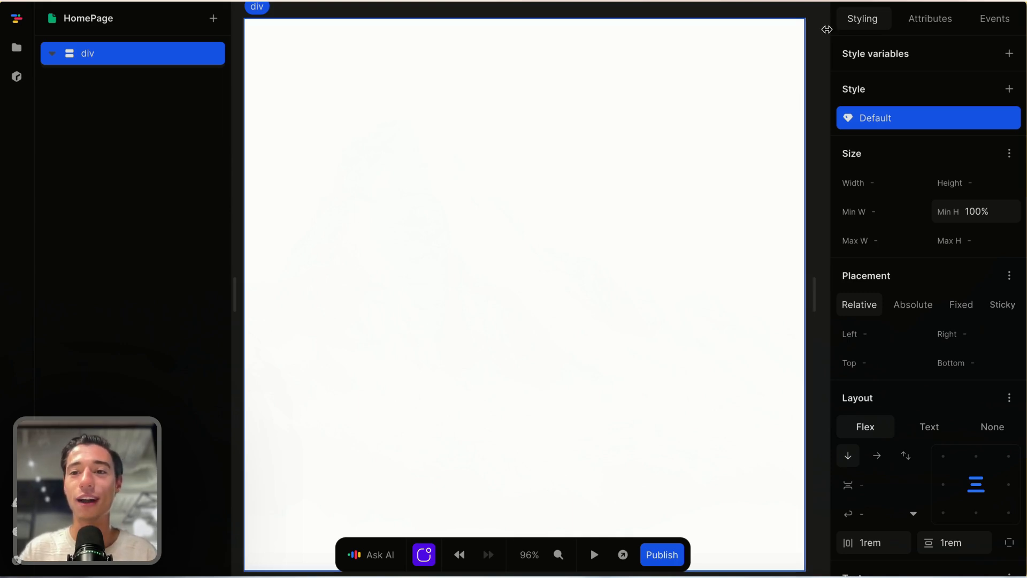
drag(820, 28, 793, 85)
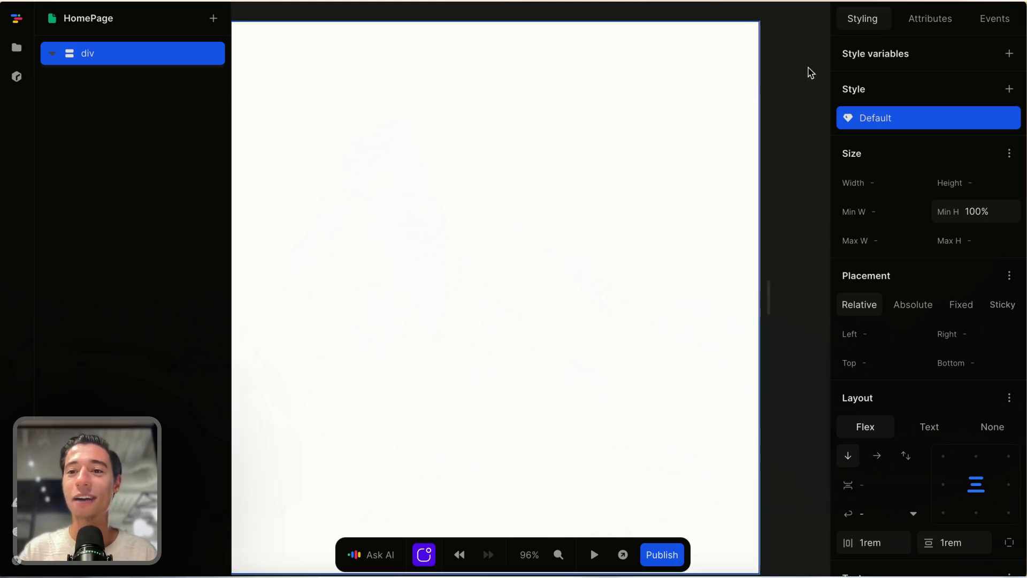
click(808, 71)
click(922, 111)
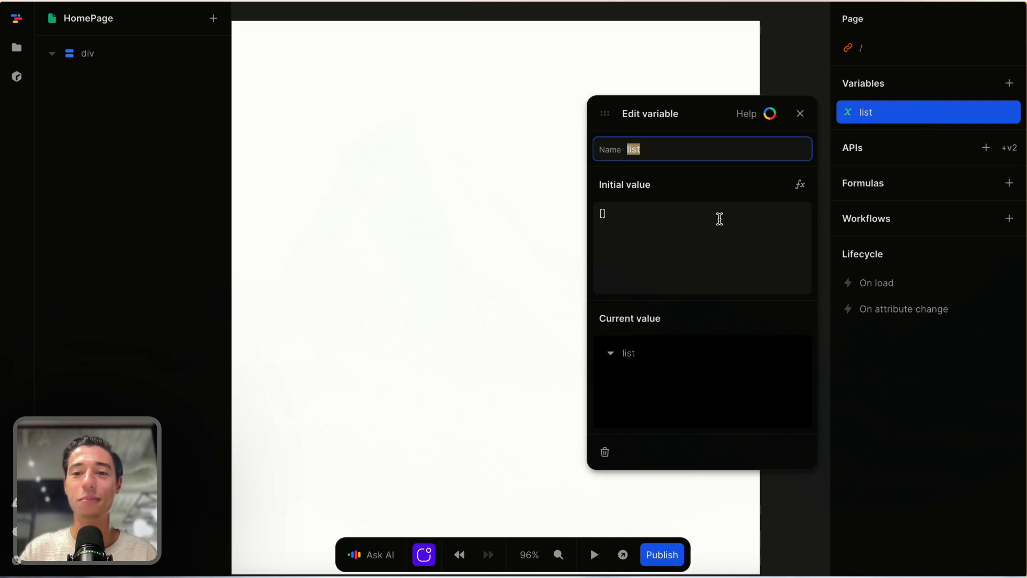
click(556, 57)
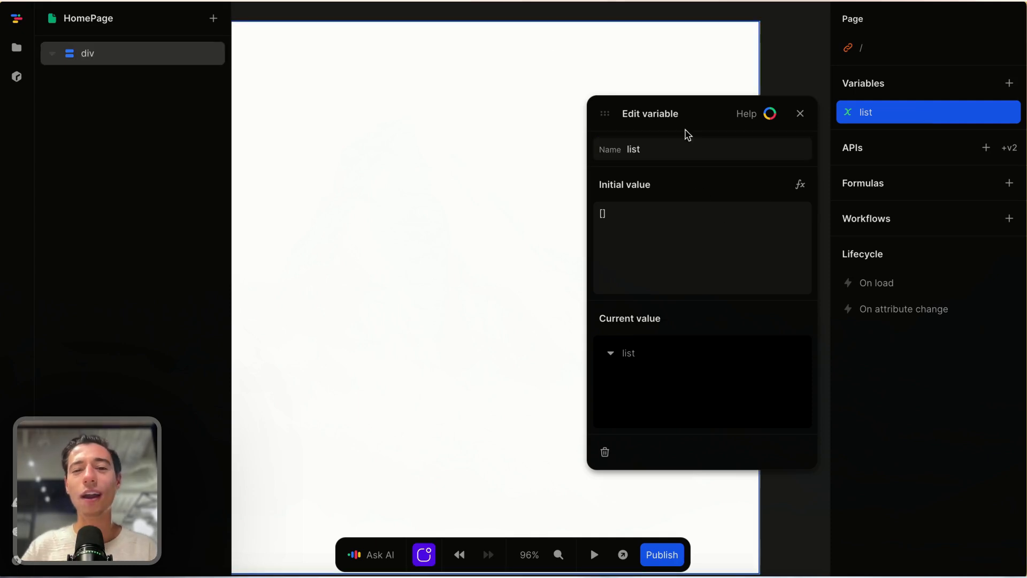
click(801, 187)
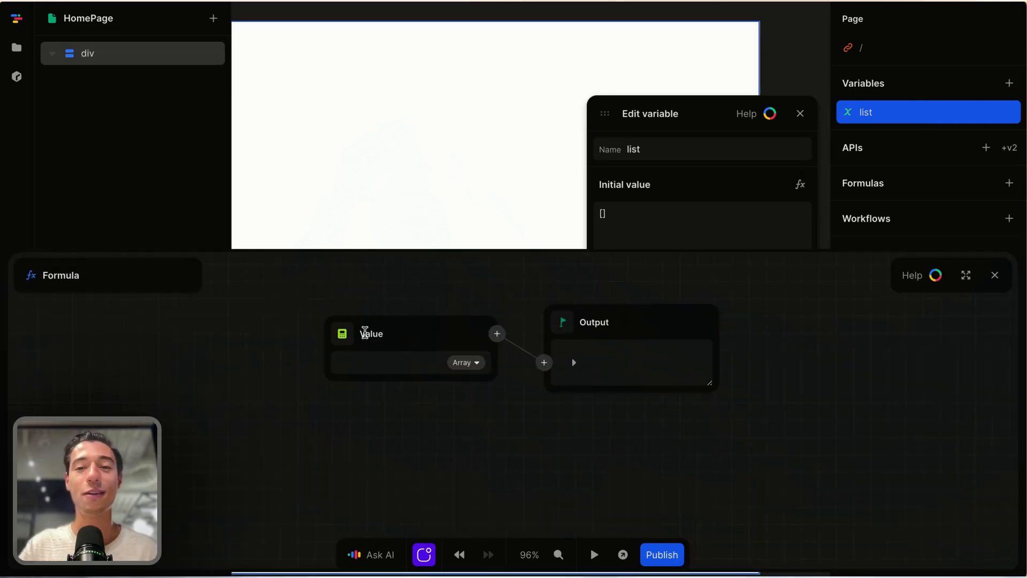
click(995, 276)
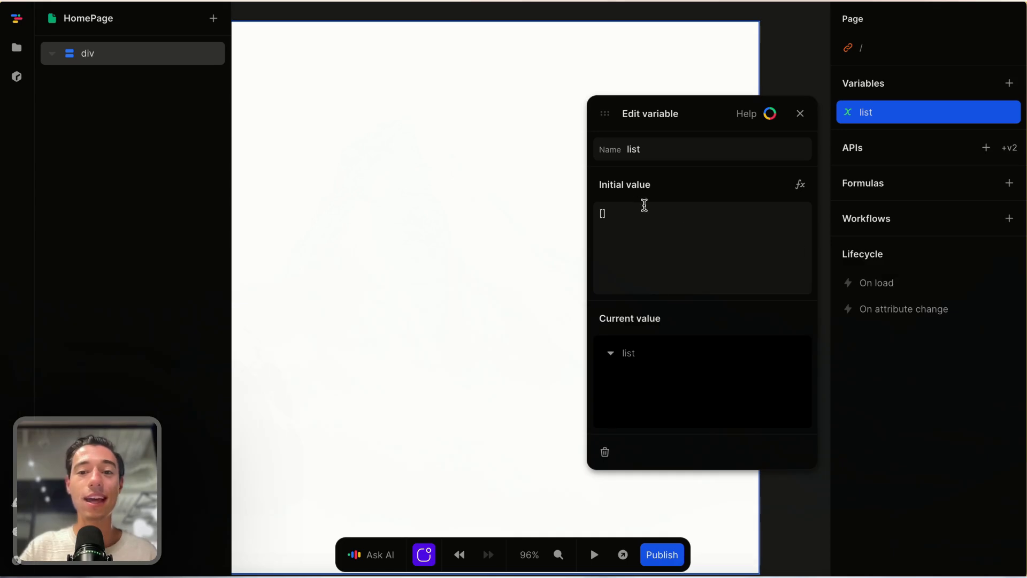
click(631, 203)
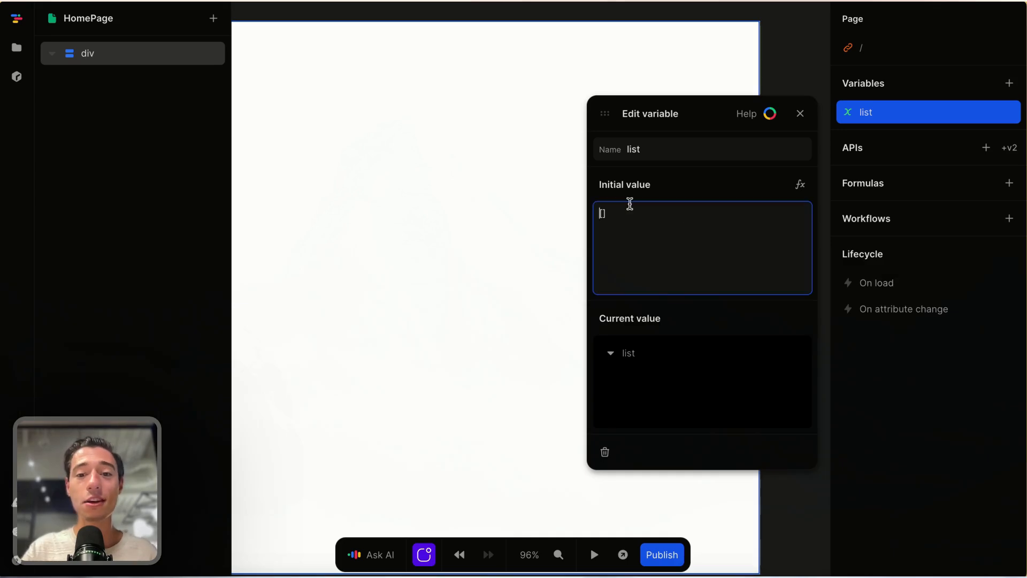
Step: Replace the Value node in the list variable's initial-value formula with an Array node
click(800, 185)
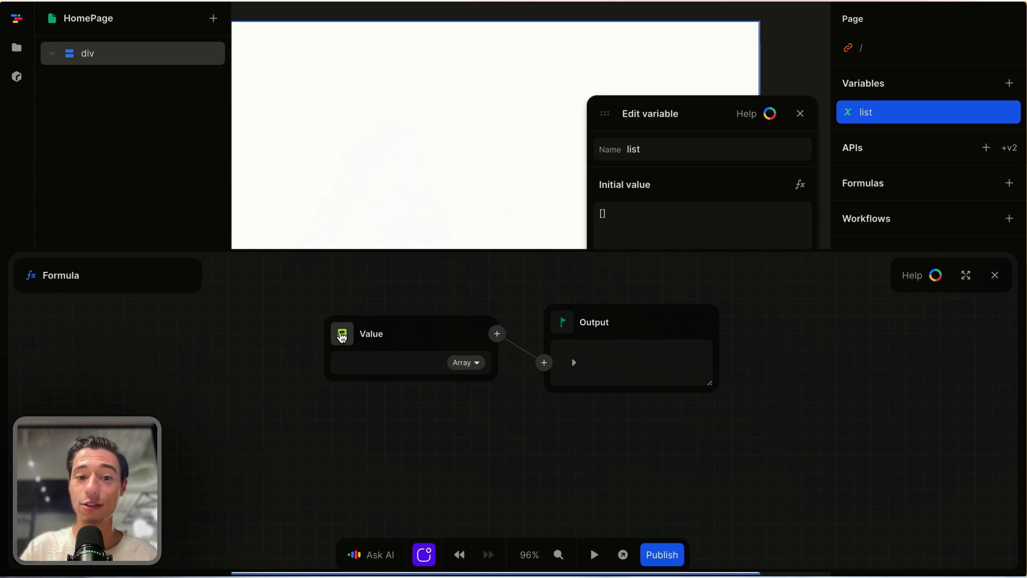
click(341, 334)
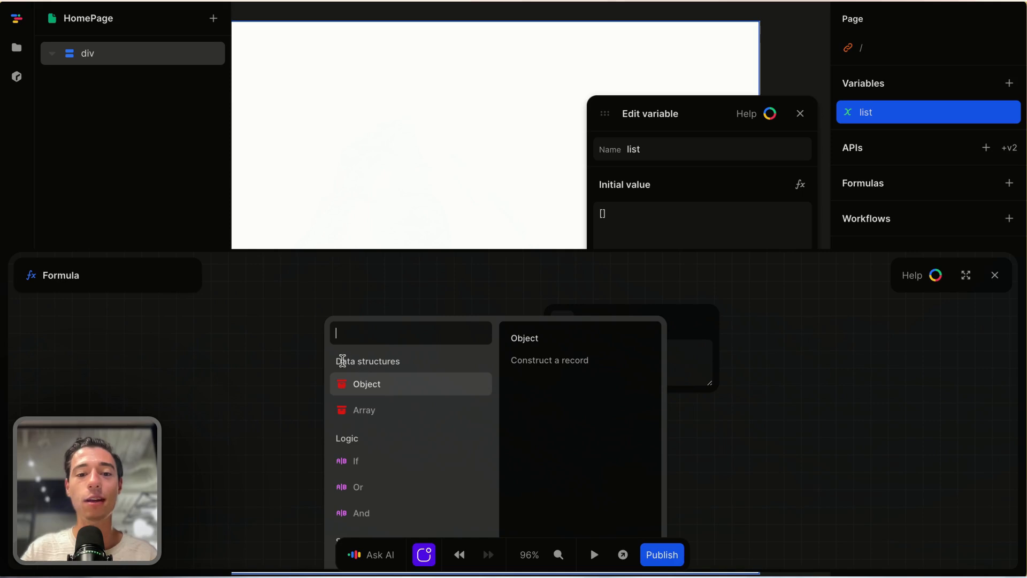
drag(338, 360, 397, 360)
click(411, 362)
click(388, 411)
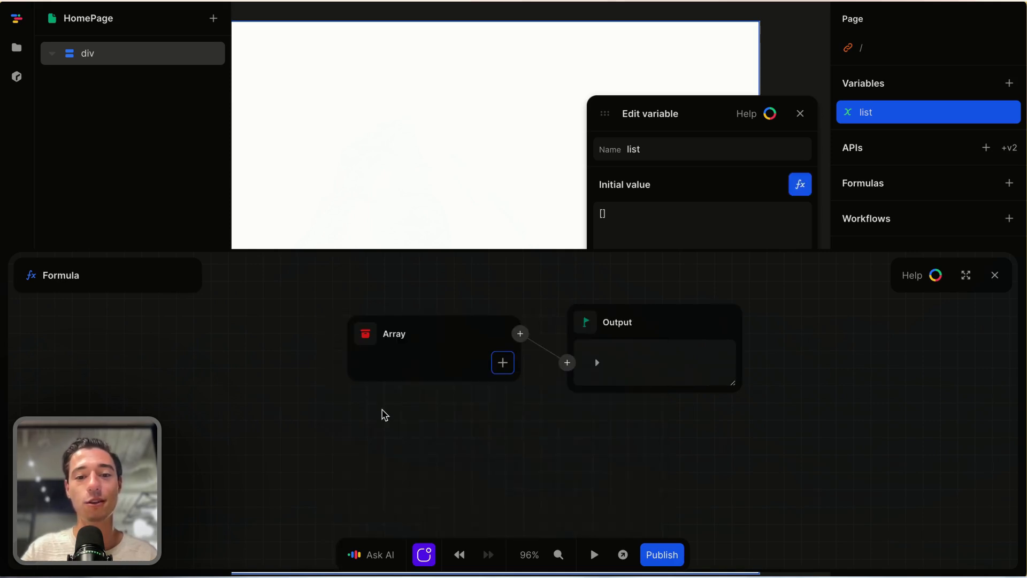
Step: Add three items with the default null value to the Array node, and close the formula and variable editors
click(503, 361)
click(503, 381)
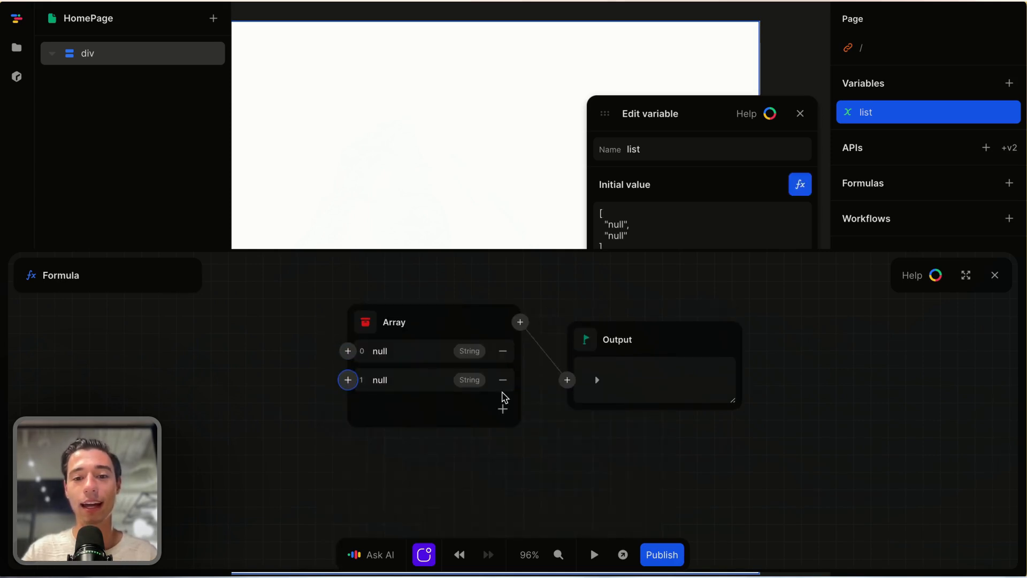
click(503, 409)
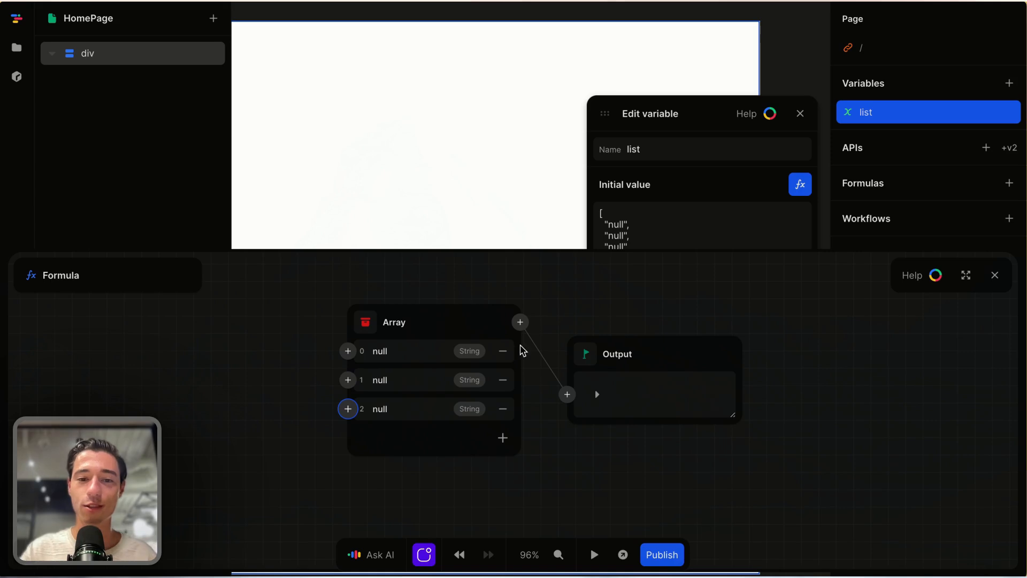
click(416, 352)
click(745, 317)
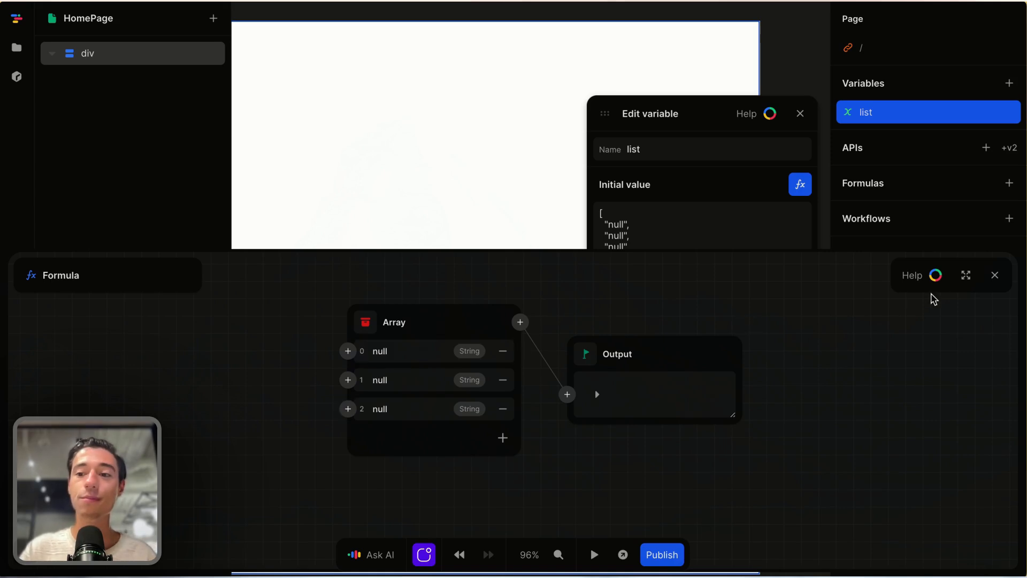
click(994, 275)
click(800, 114)
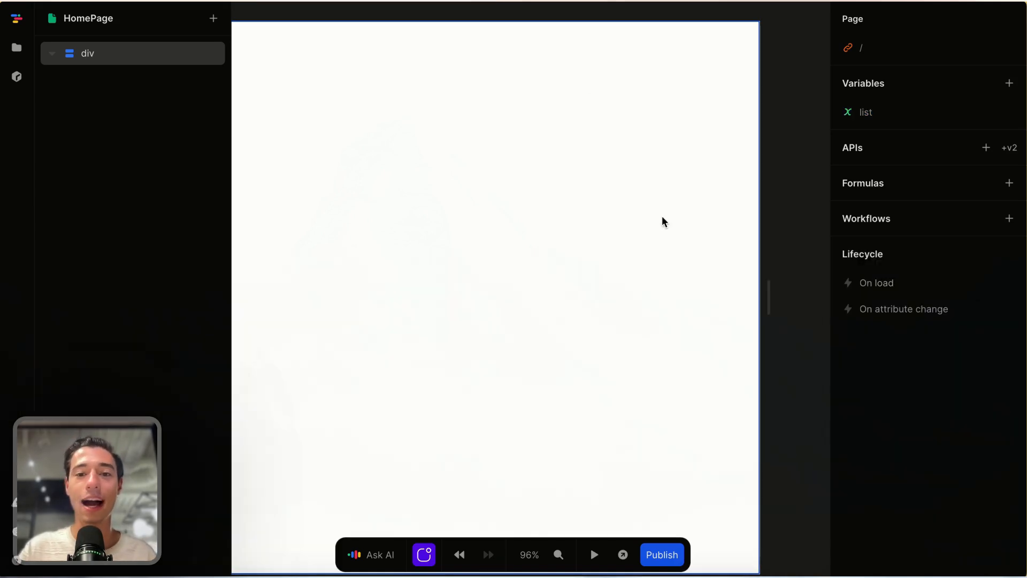
Step: Insert a Div element inside the page's root div
click(508, 312)
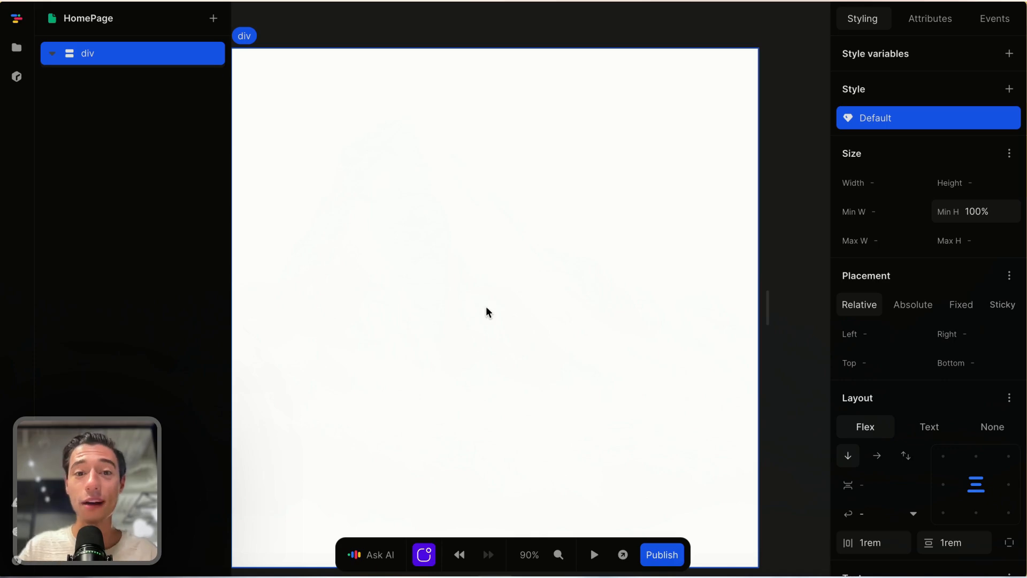
click(213, 19)
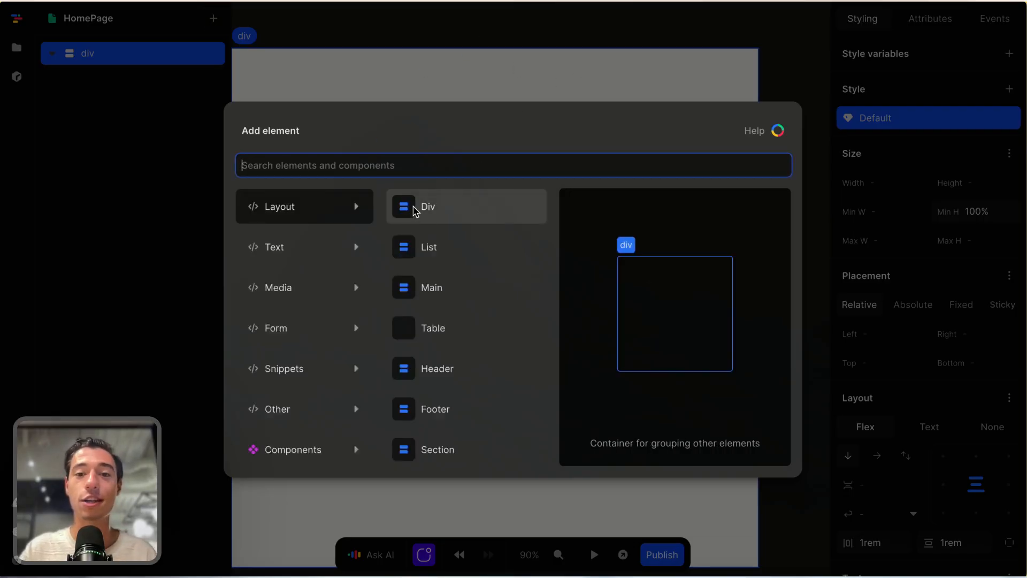
click(415, 209)
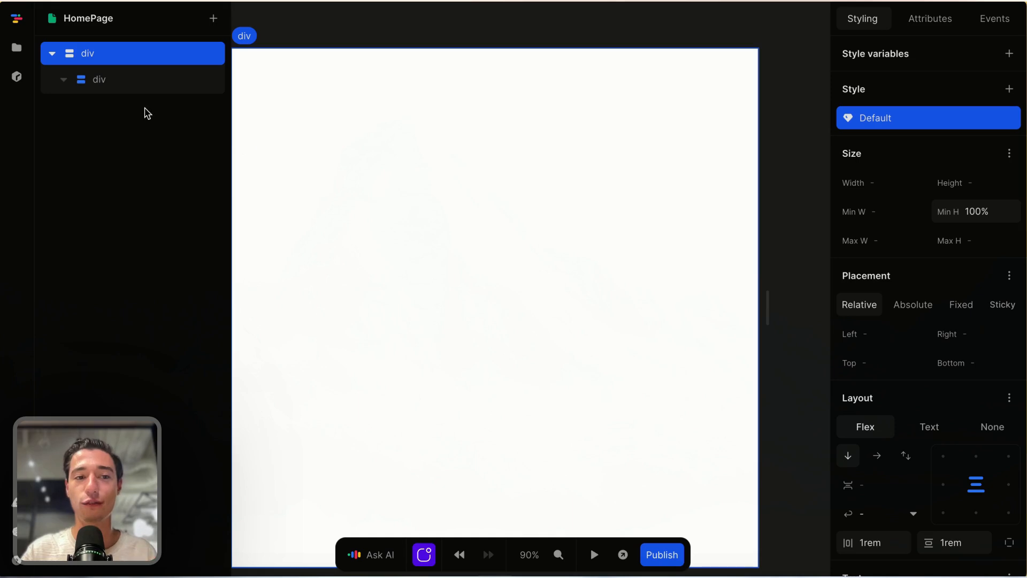
Step: Set the inner div's width to 90% and its maximum width to 25rem
click(133, 84)
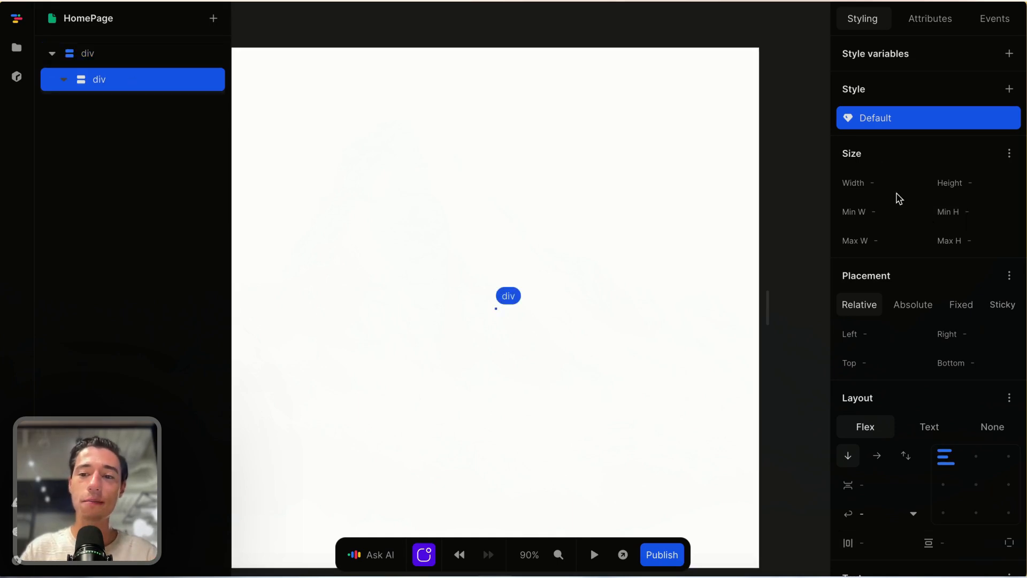
click(890, 184)
key(Return)
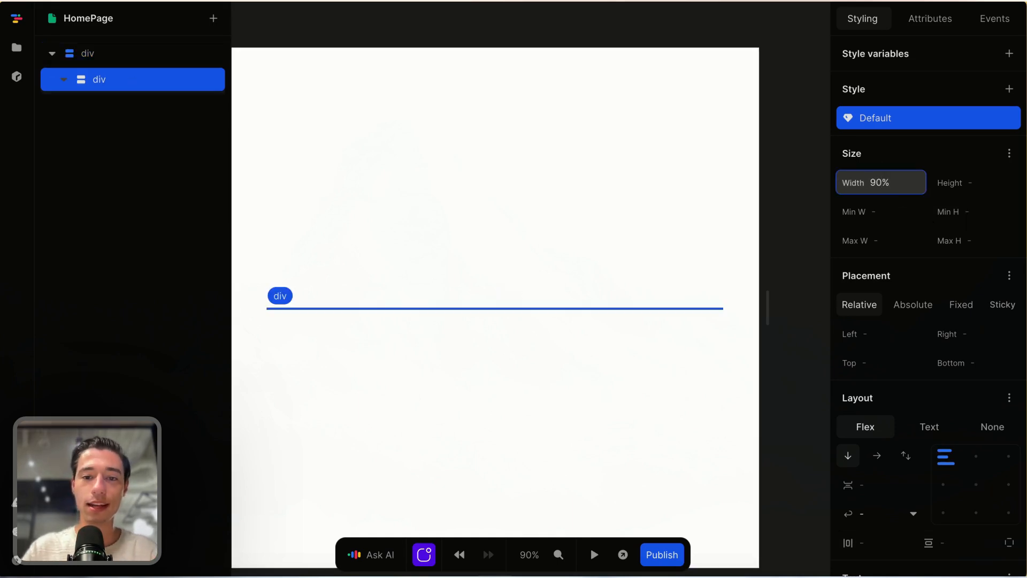
click(896, 241)
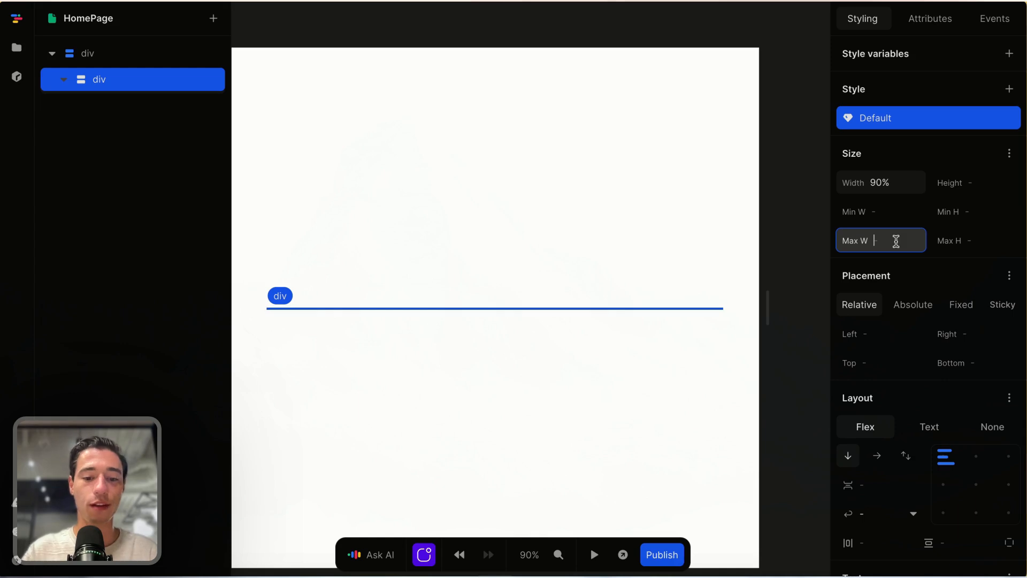
text(25rem)
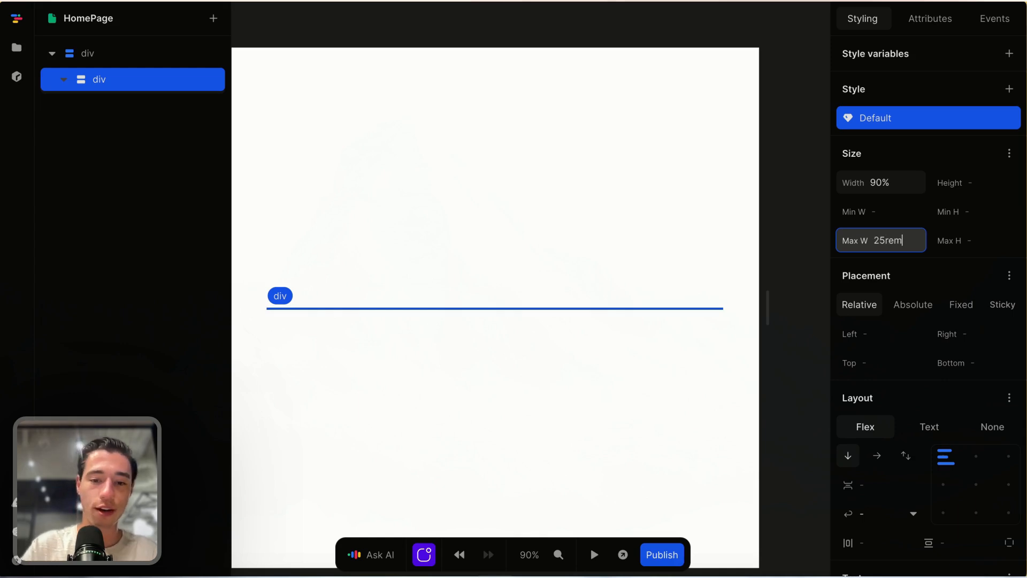
key(Return)
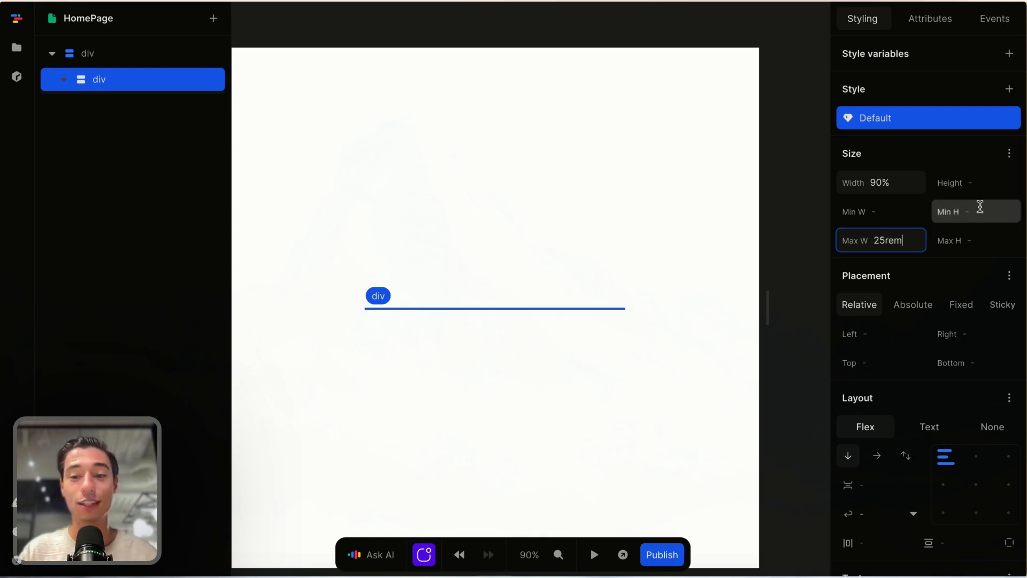
Step: Set the inner div's minimum height to 25rem
click(980, 207)
text(25rem)
key(Return)
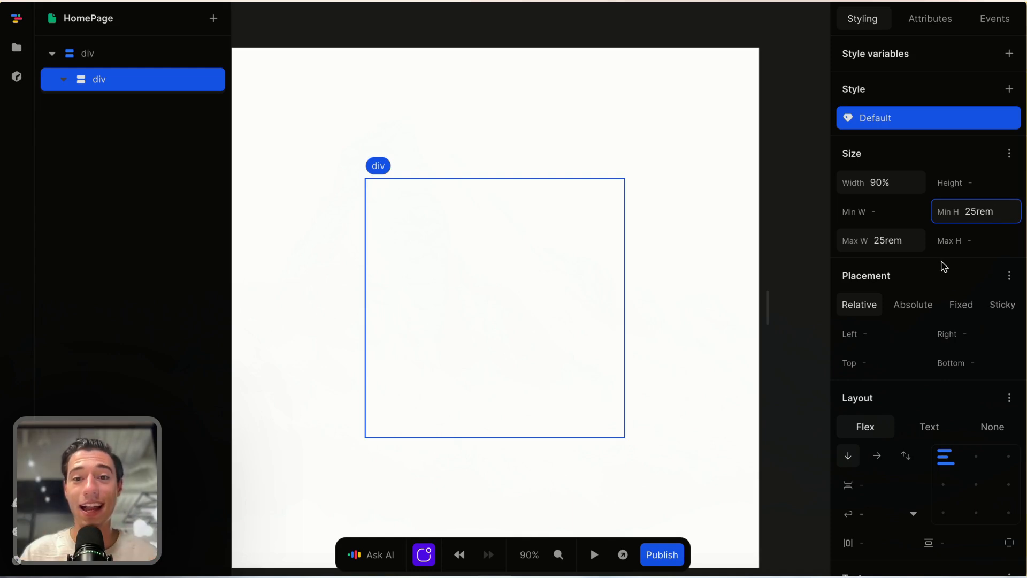
Step: Give the container div a grey-50 background colour and set its corner radius to 15px
scroll(945, 321, down, 8)
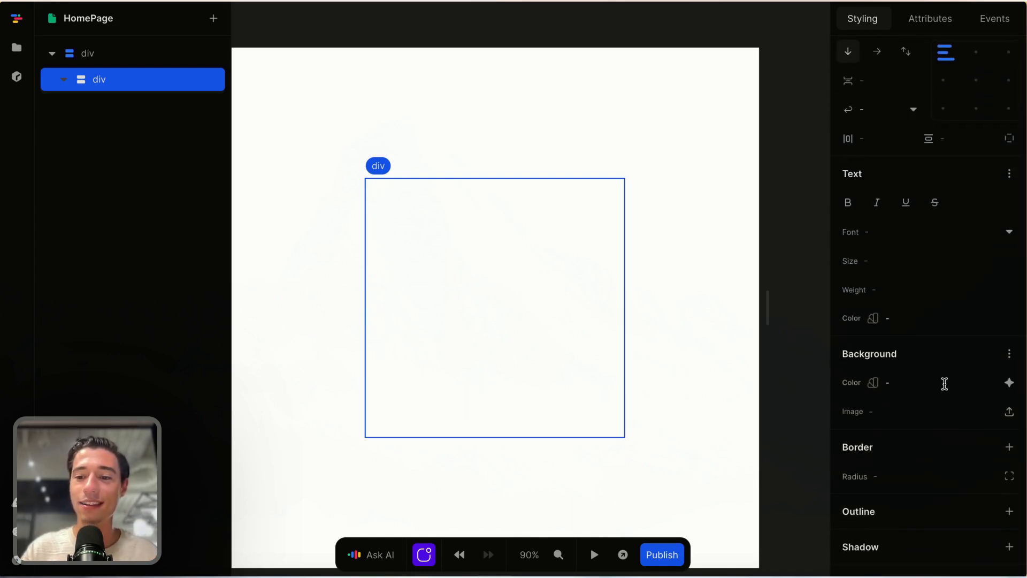
click(1010, 391)
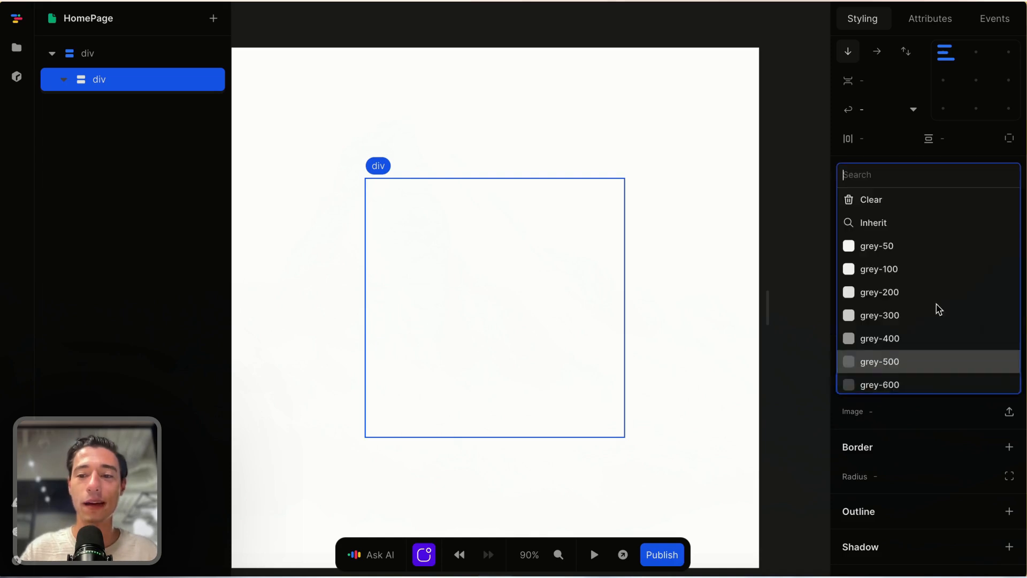
click(874, 250)
click(923, 477)
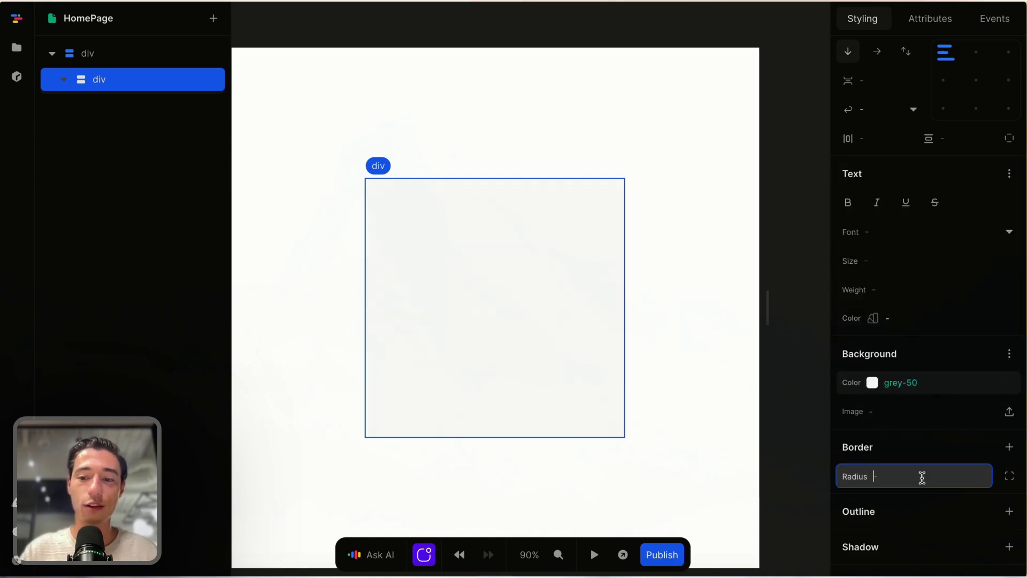
text(15px)
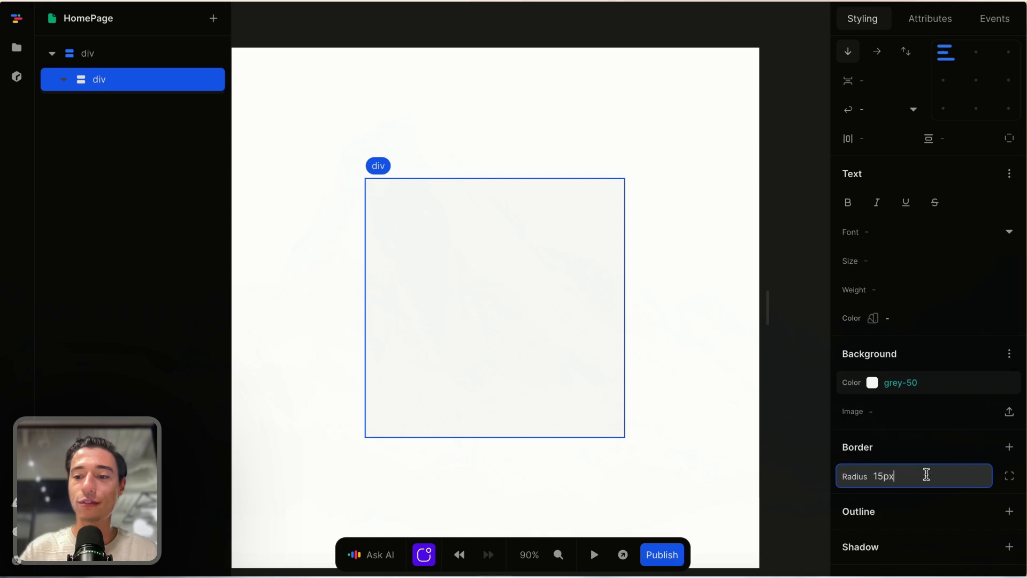
Step: Add a 1px solid border on all sides of the container div, coloured light grey
click(1010, 447)
click(709, 320)
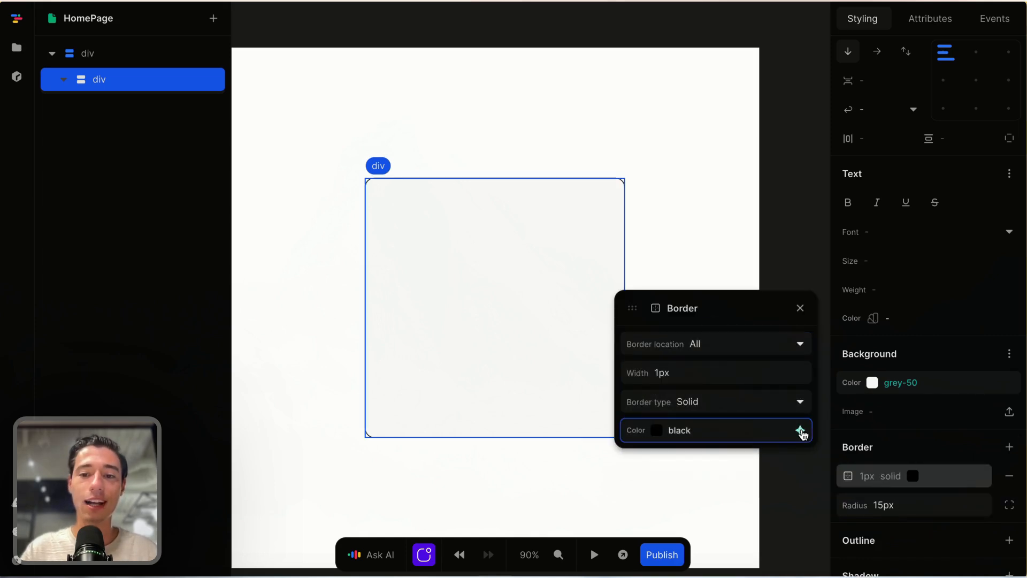
click(800, 429)
click(739, 340)
click(798, 306)
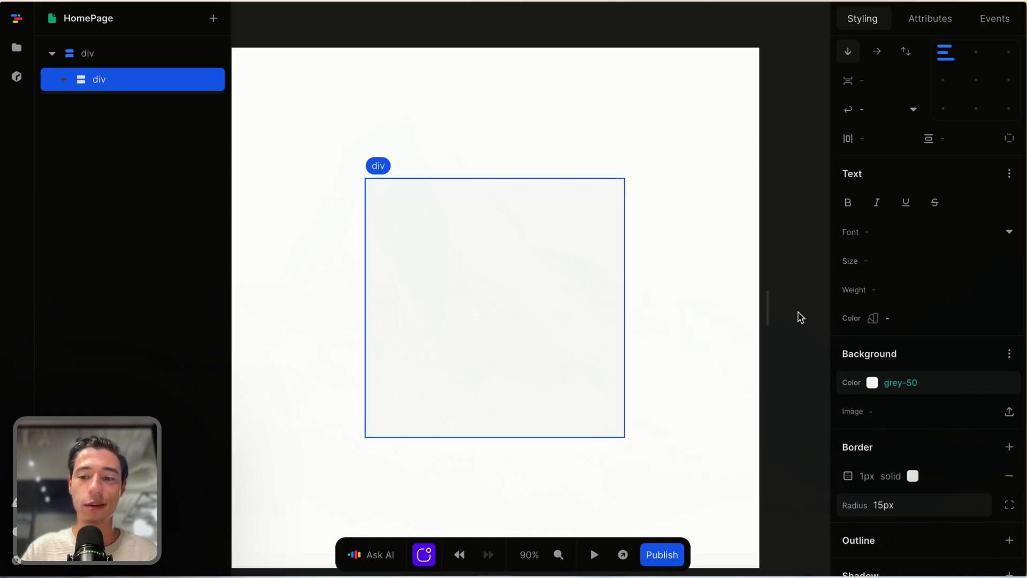
click(653, 327)
click(562, 324)
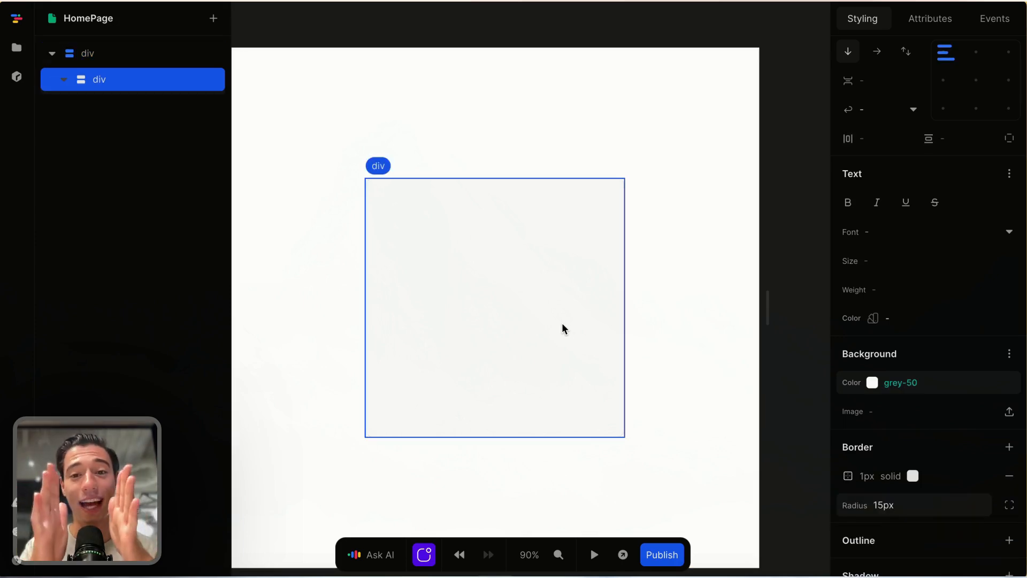
Step: Set the container div's horizontal and vertical padding to 0.5rem each
click(896, 131)
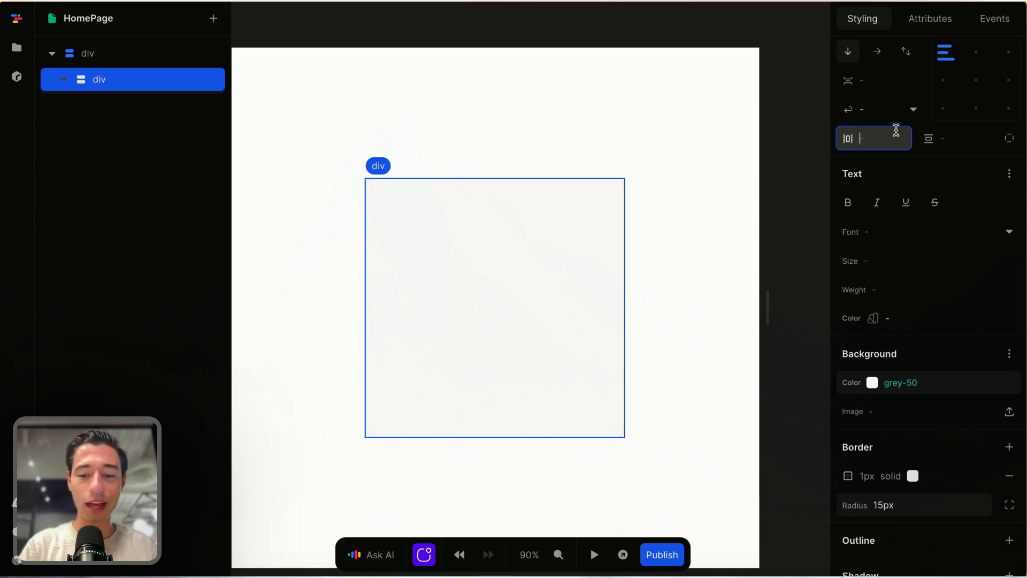
text(0.5rem)
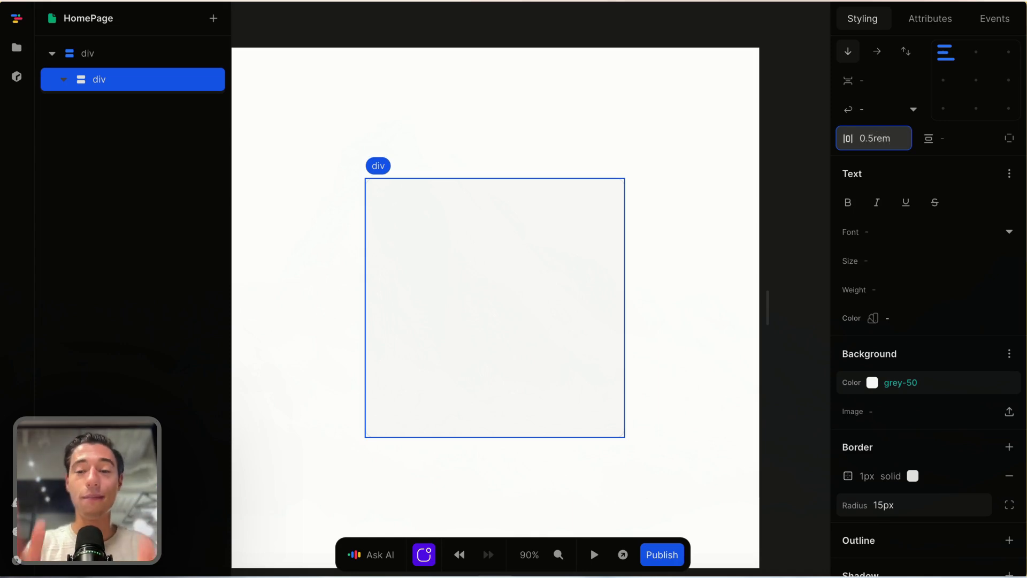
click(955, 138)
text(0.5rem)
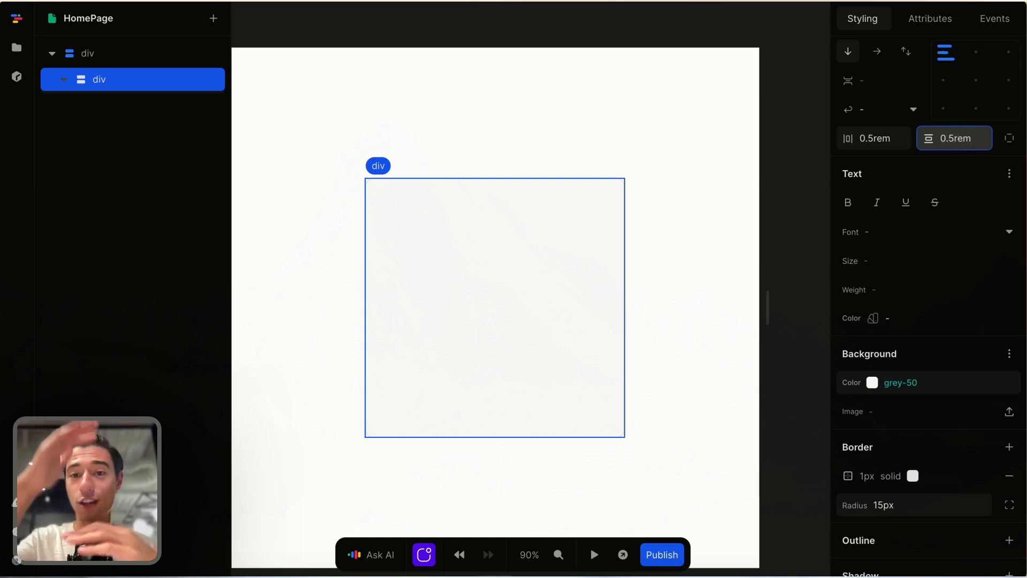
click(706, 321)
click(478, 323)
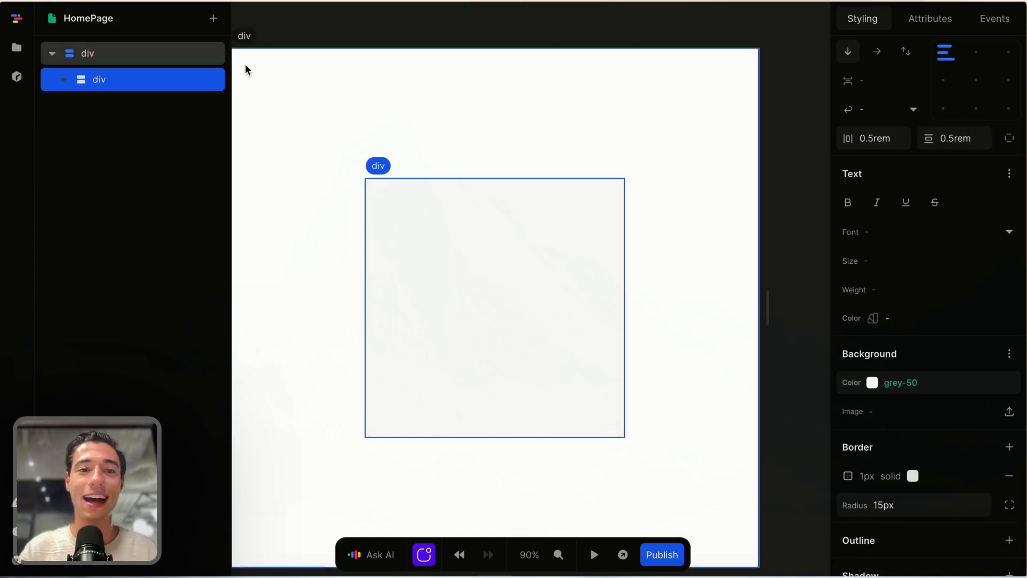
Step: Insert a Div element inside the container div
click(213, 18)
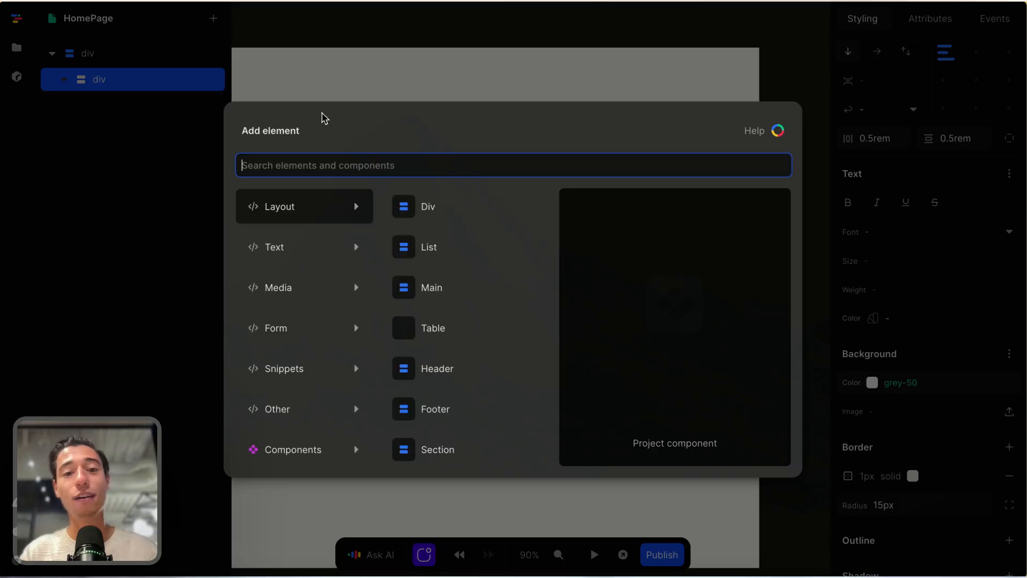
click(412, 214)
click(126, 104)
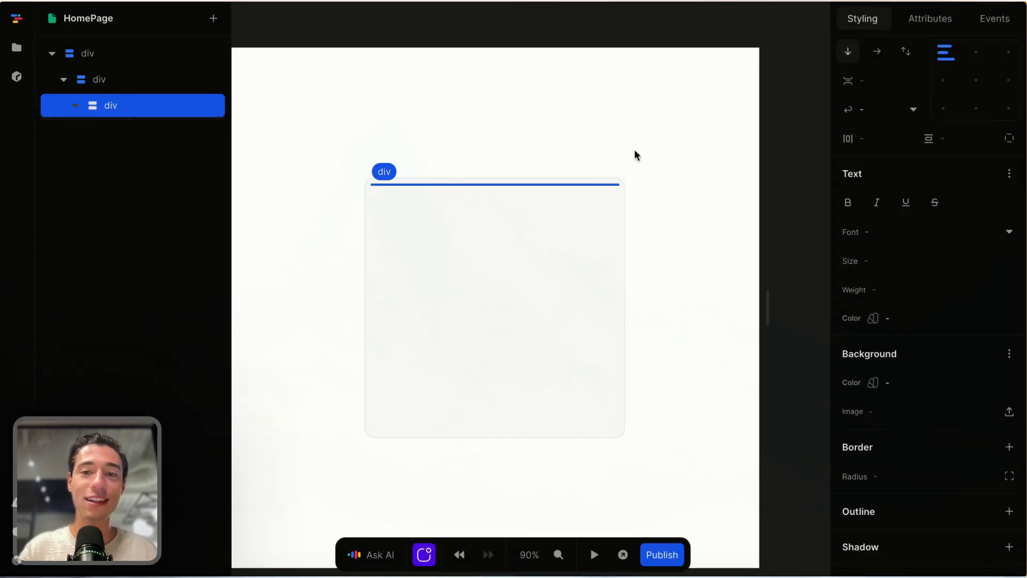
Step: Set the innermost div's width to 100% and its minimum height to 5rem
scroll(913, 134, up, 8)
click(892, 186)
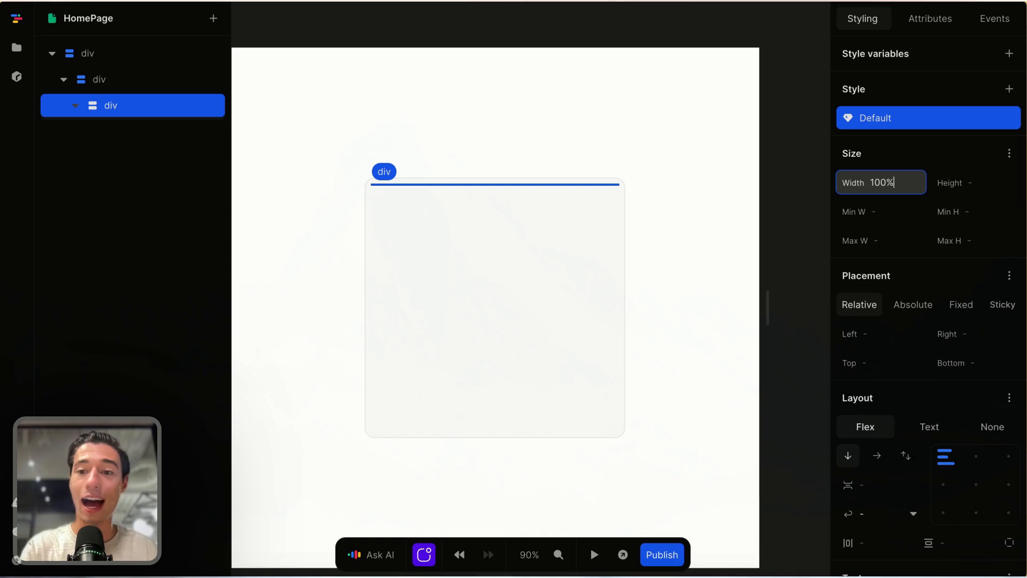
text(100%)
click(977, 210)
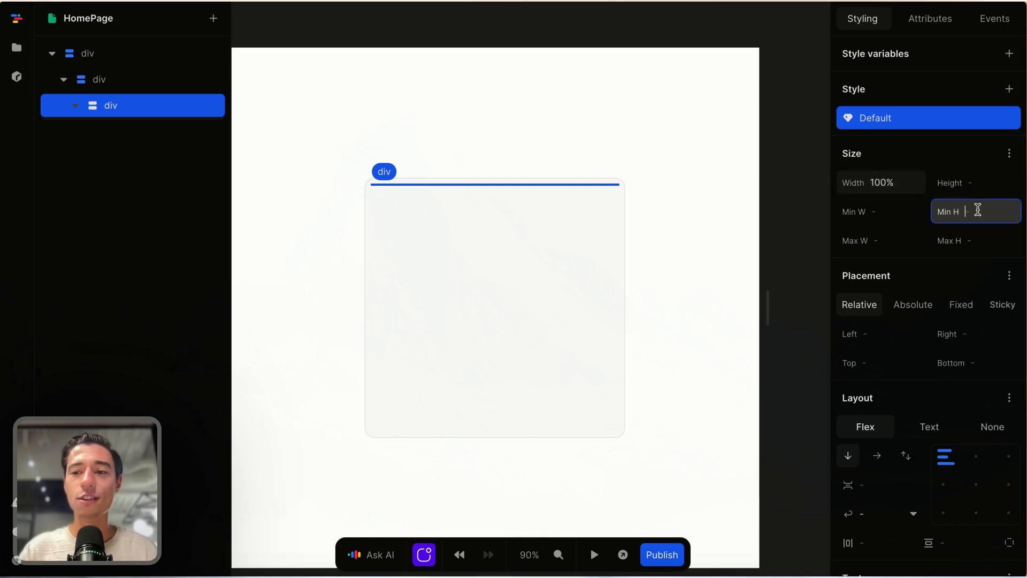
text(5rem)
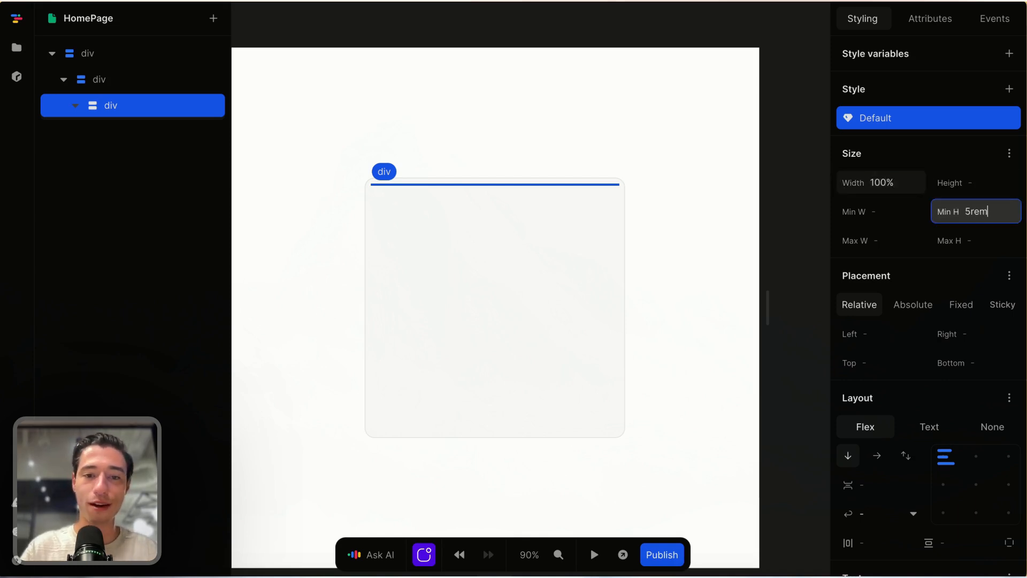
key(Return)
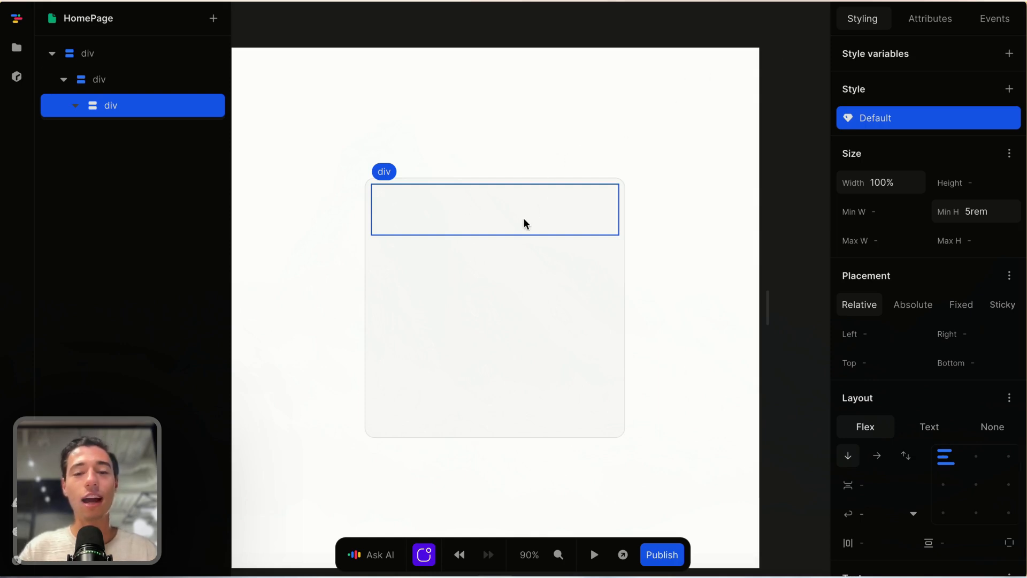
Step: Set the innermost div's horizontal and vertical padding to 0.75rem each
scroll(872, 423, down, 2)
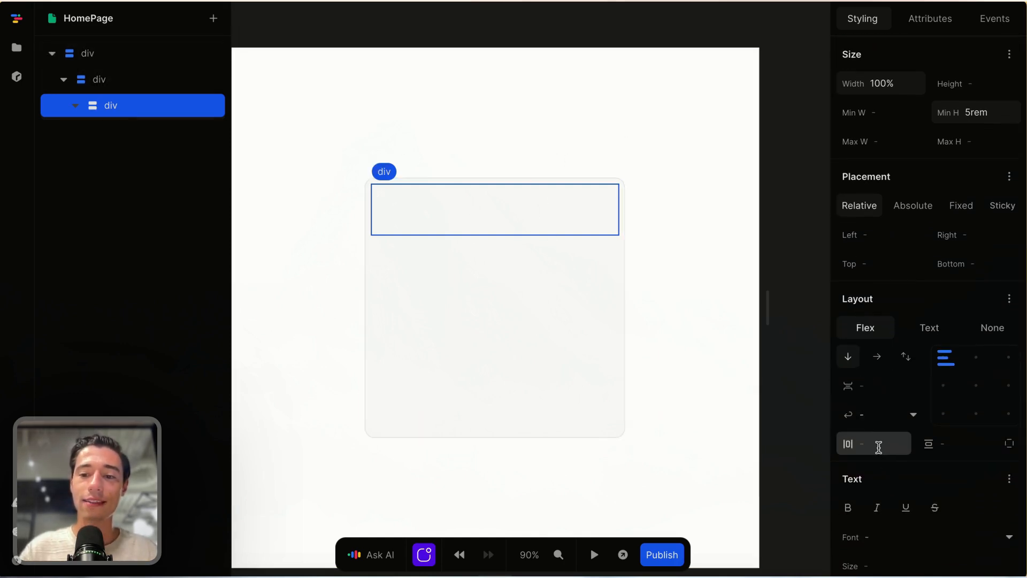
click(878, 447)
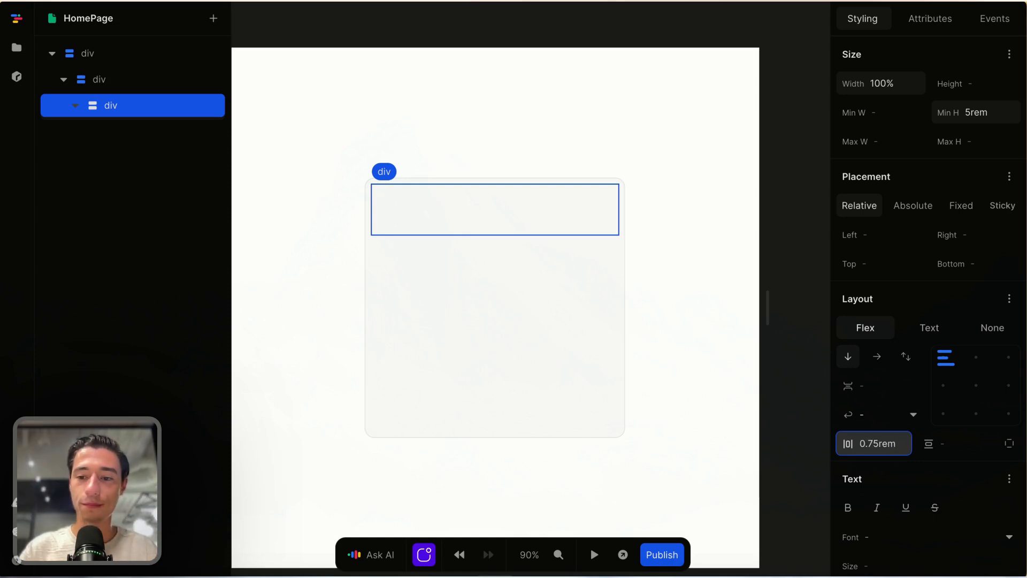
click(960, 445)
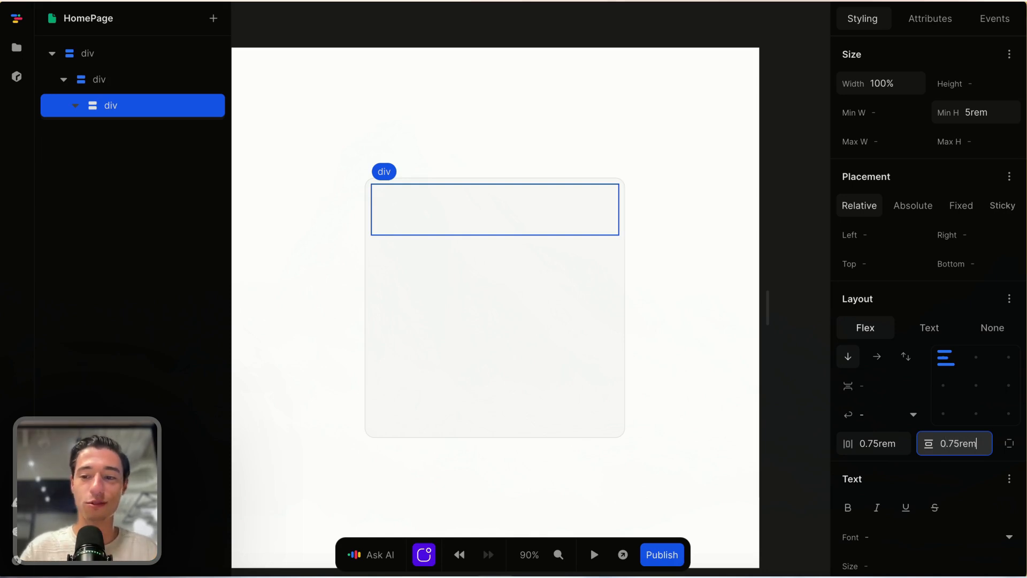
click(448, 212)
Step: Set the innermost div's background colour to white, #ffffff
scroll(931, 347, down, 4)
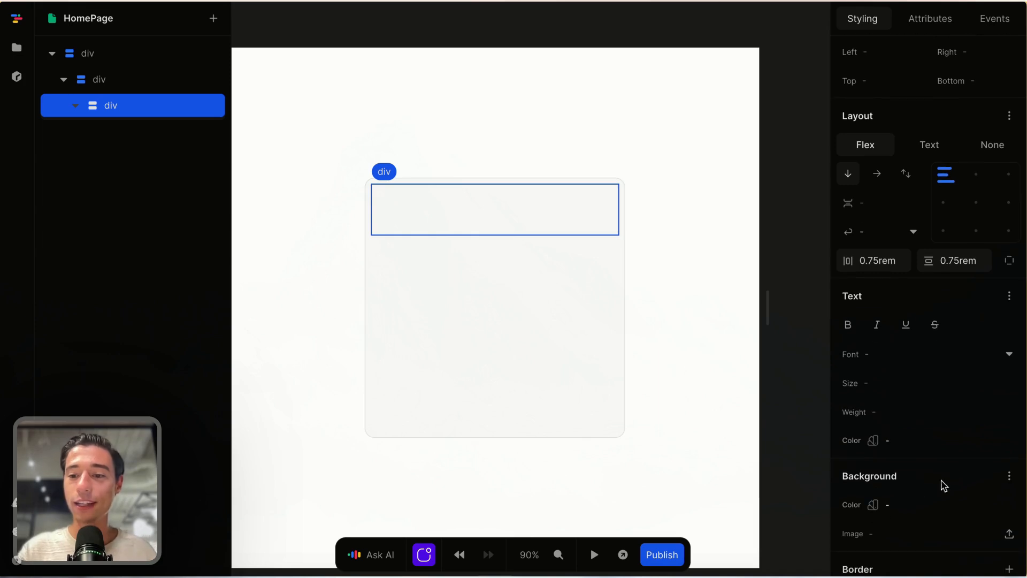
click(1009, 502)
click(877, 369)
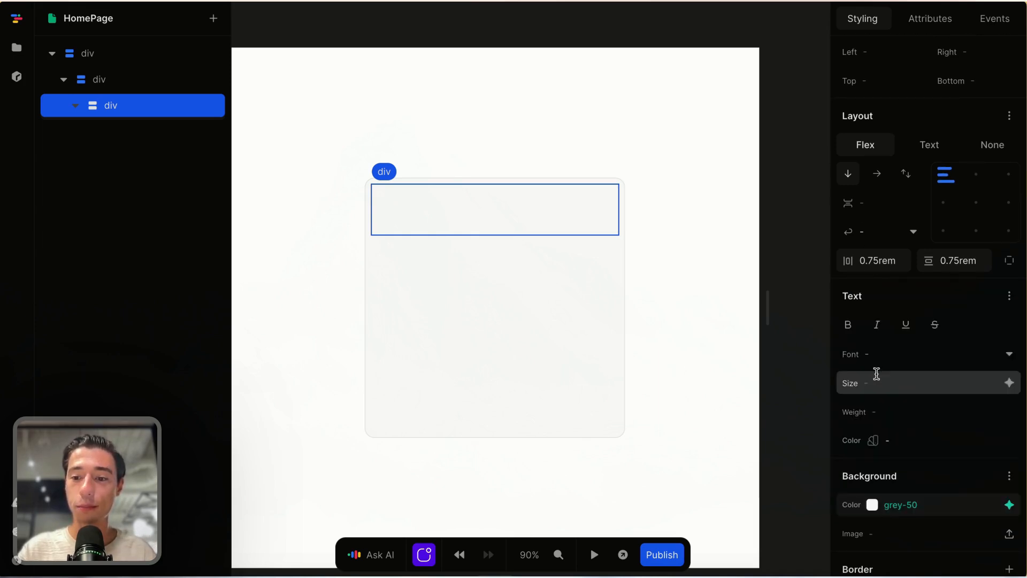
click(871, 503)
drag(838, 314, 785, 278)
click(919, 282)
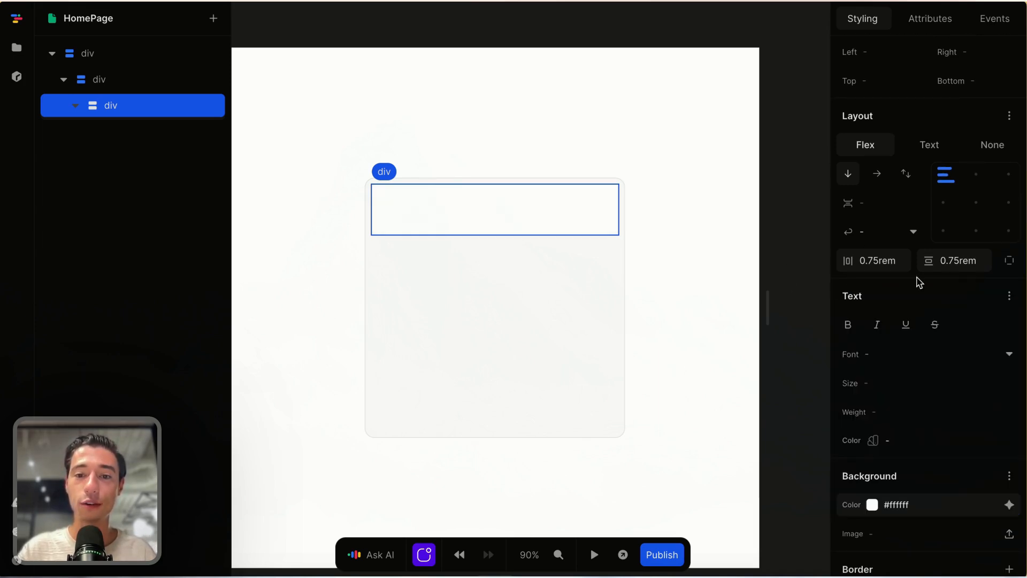
Step: Set the innermost div's corner radius to 10px
scroll(904, 535, down, 2)
click(891, 522)
text(10)
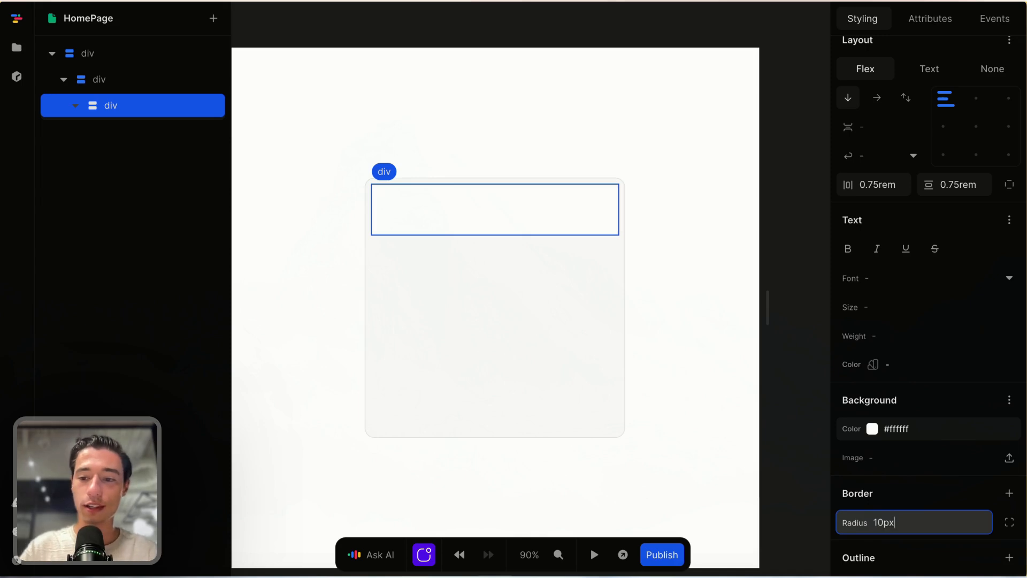
click(670, 386)
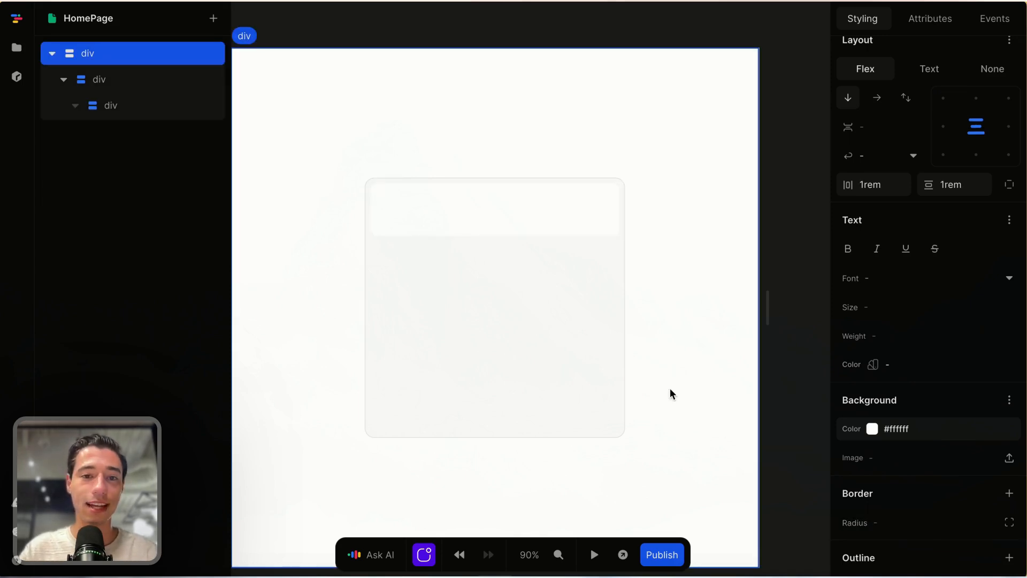
click(572, 220)
Step: Add a 1px solid border on all sides of the innermost div, coloured light grey
click(1009, 494)
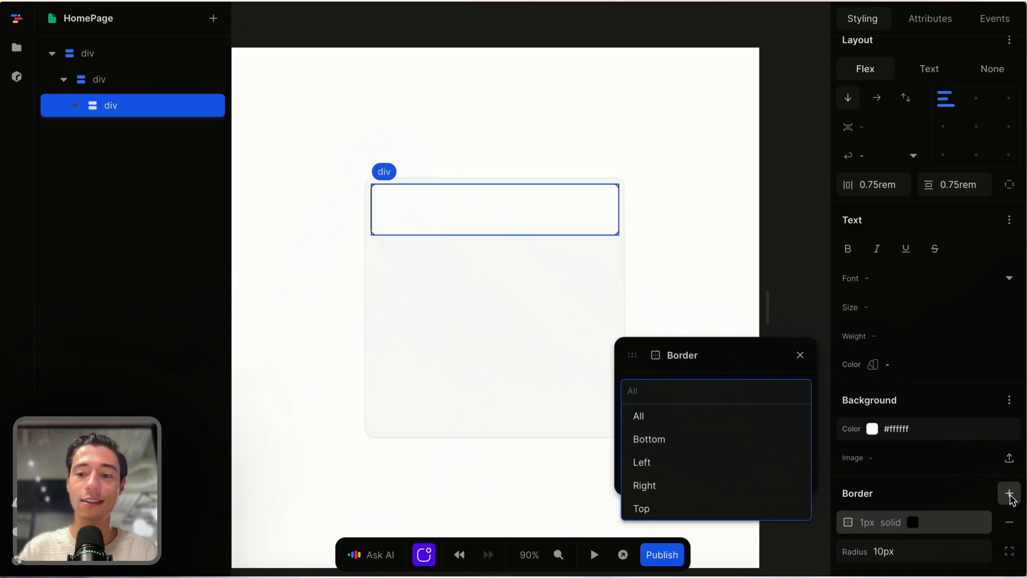
click(728, 367)
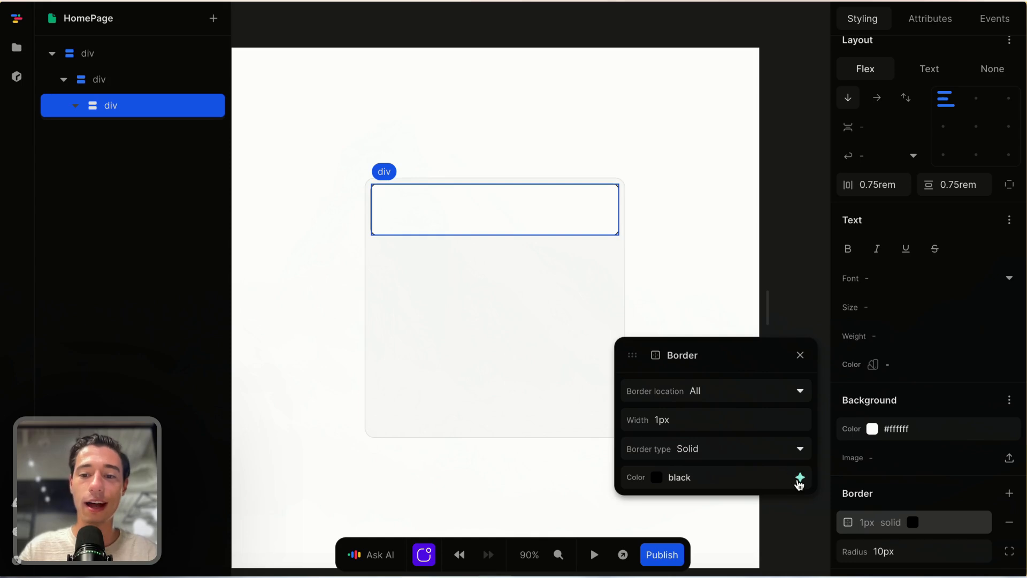
click(799, 478)
click(698, 385)
click(800, 354)
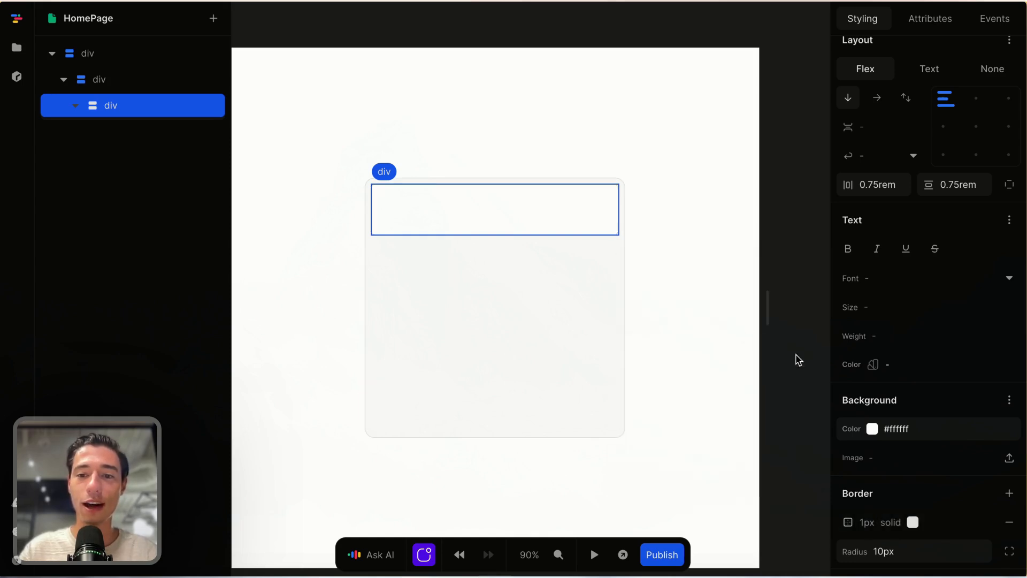
click(720, 324)
Step: Set the container div's corner radius to 20px
click(592, 346)
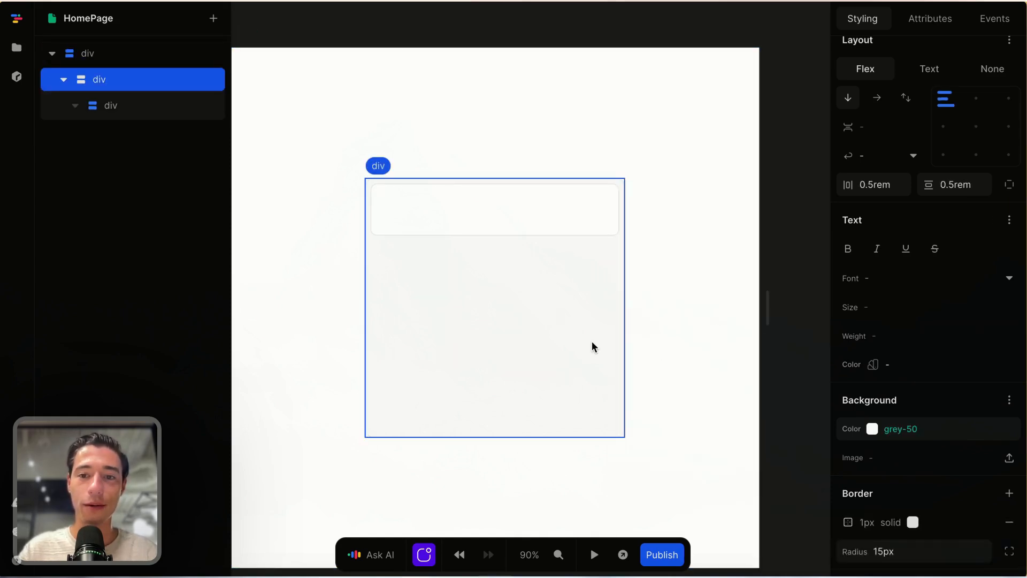
click(906, 552)
text(1)
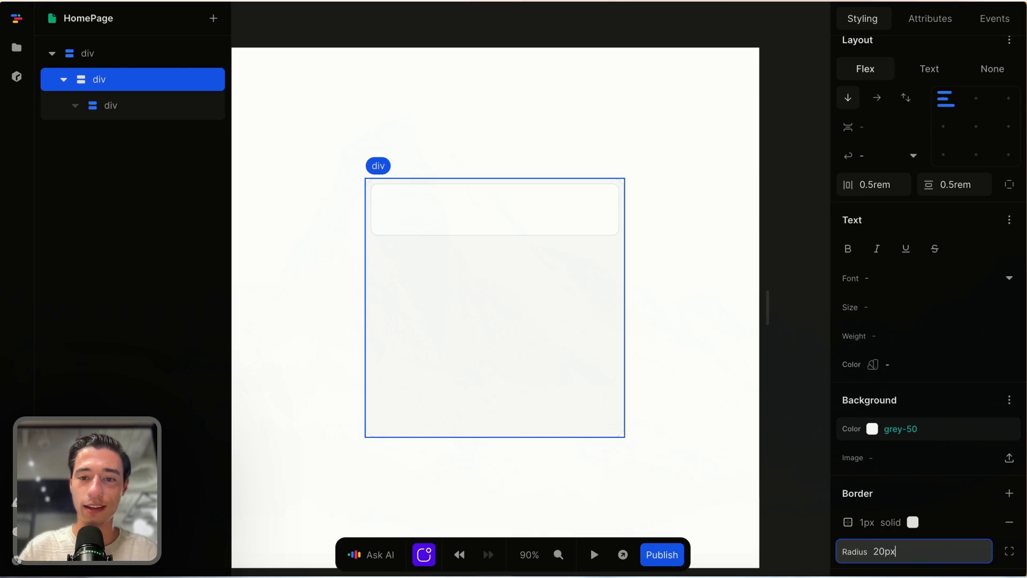
click(680, 343)
click(610, 364)
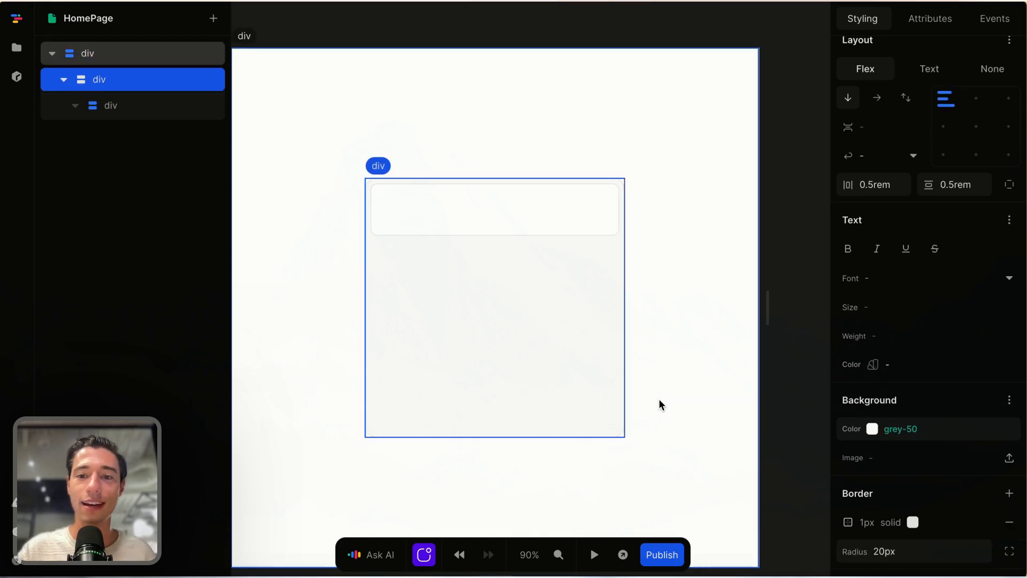
Step: Set the container div's corner radius to 17.5px and select the innermost div
click(660, 400)
click(587, 359)
click(892, 553)
key(BackSpace)
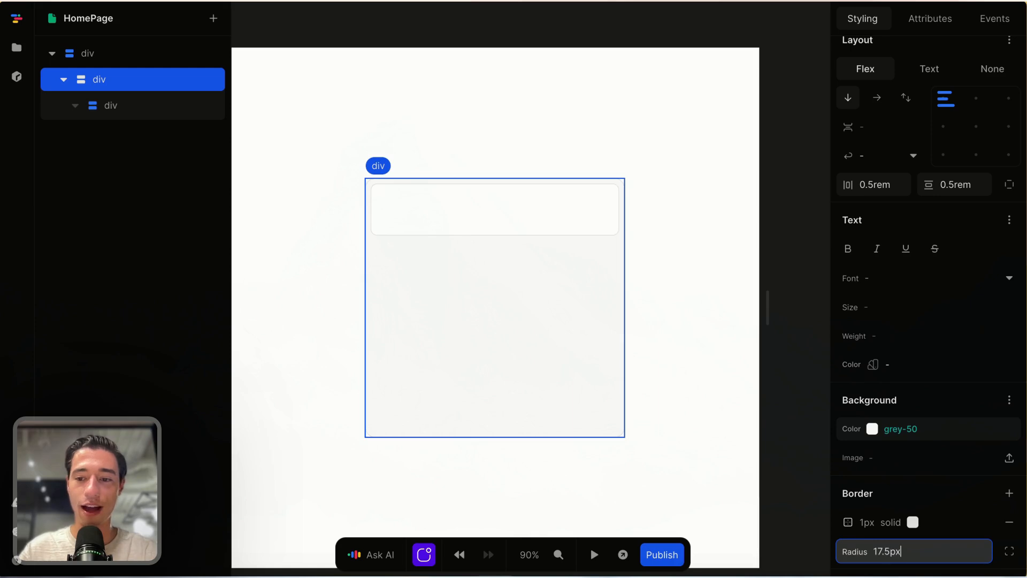
text(17.5px)
click(681, 364)
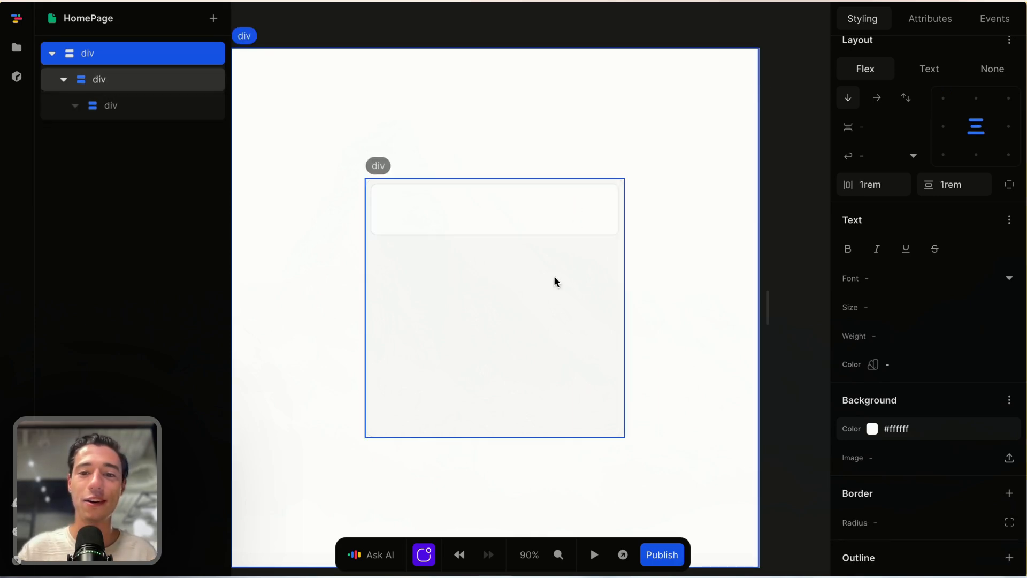
click(553, 293)
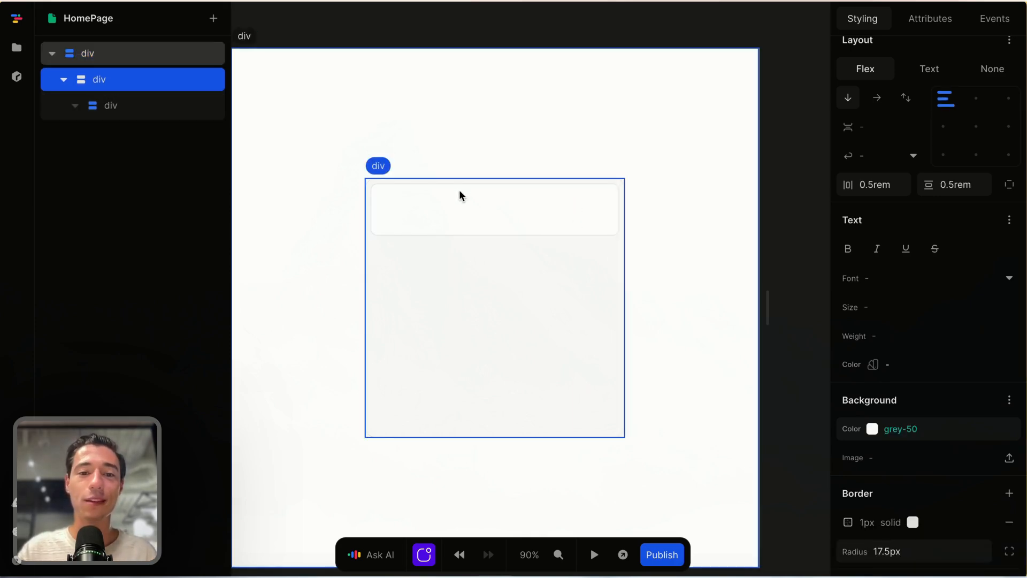
click(463, 215)
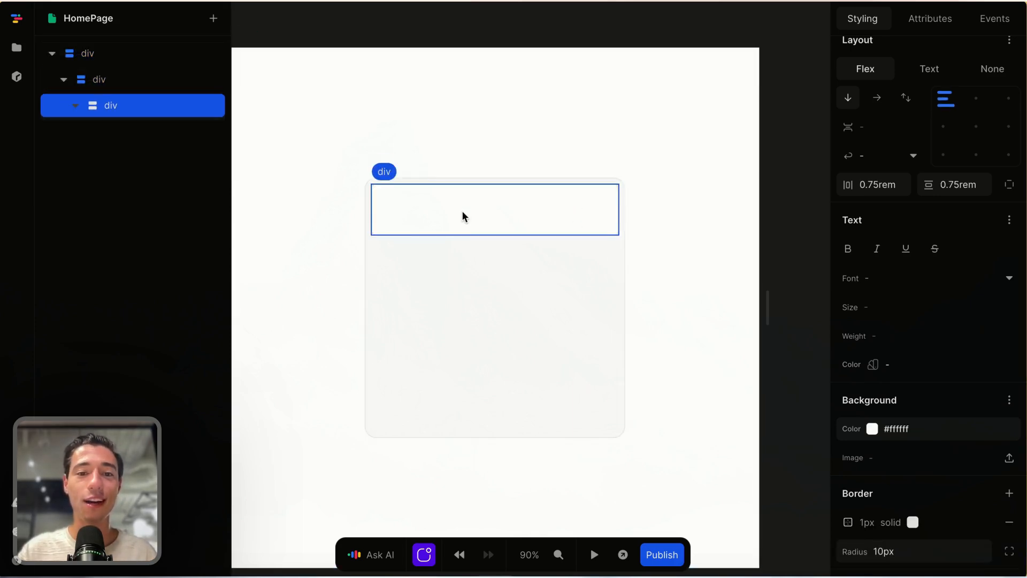
Step: Add an h4 heading inside the innermost div and change its text to "Name"
click(217, 24)
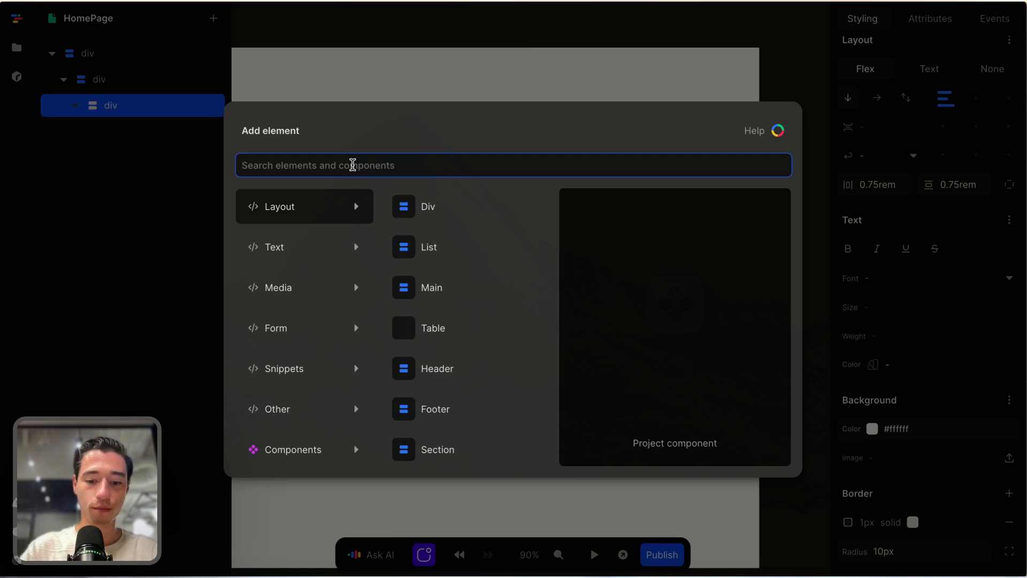
text(h)
click(324, 375)
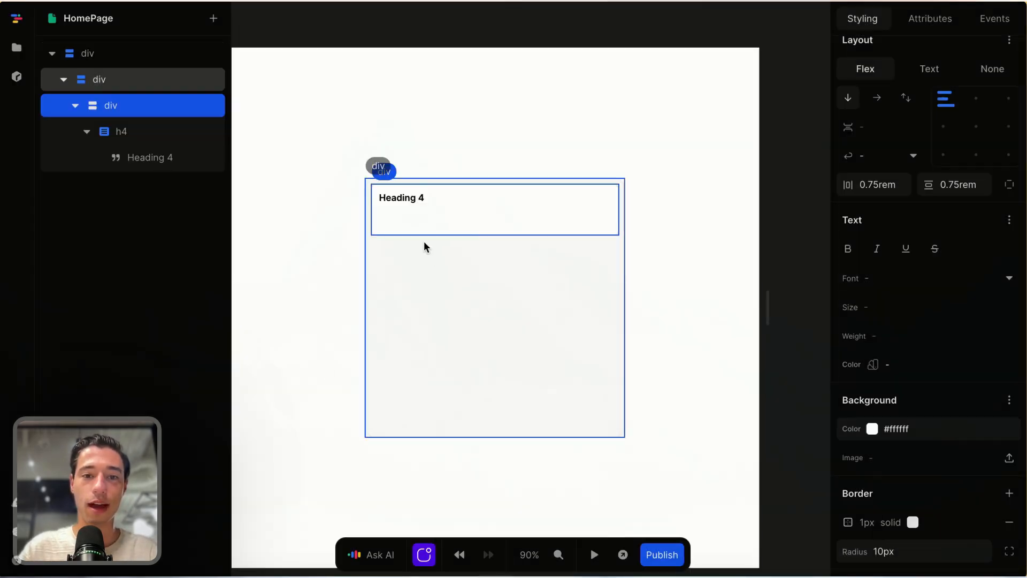
double_click(409, 195)
key(BackSpace)
text(Nam)
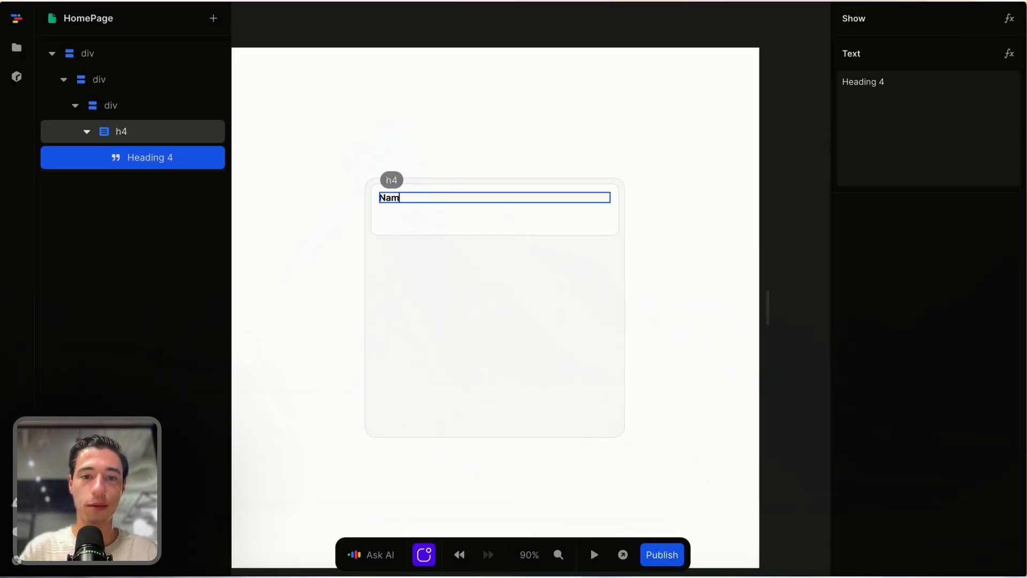
text(e)
click(415, 211)
Step: Add a paragraph below the Name heading in the innermost div and change its text to "description"
click(213, 20)
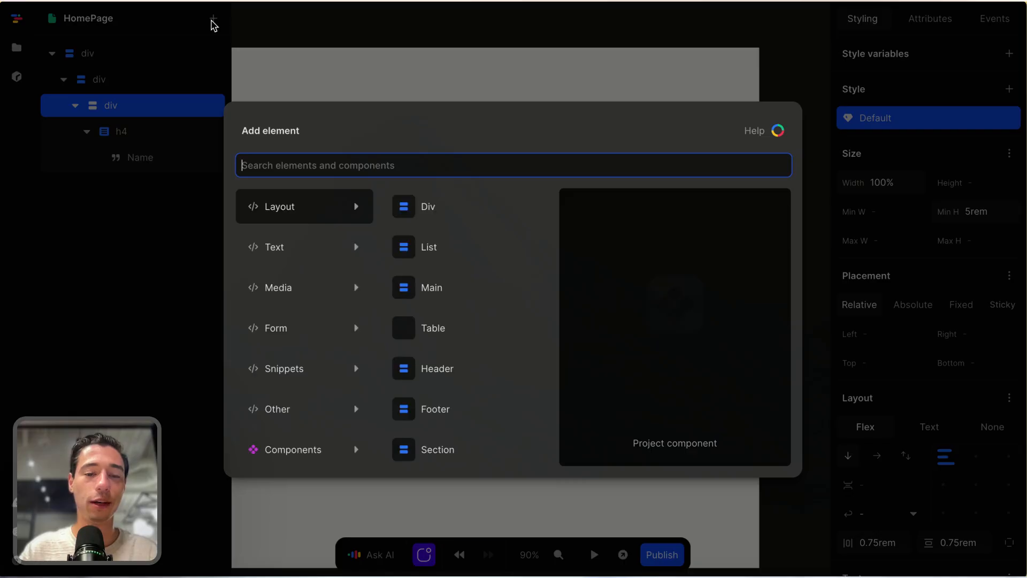
text(p)
click(393, 211)
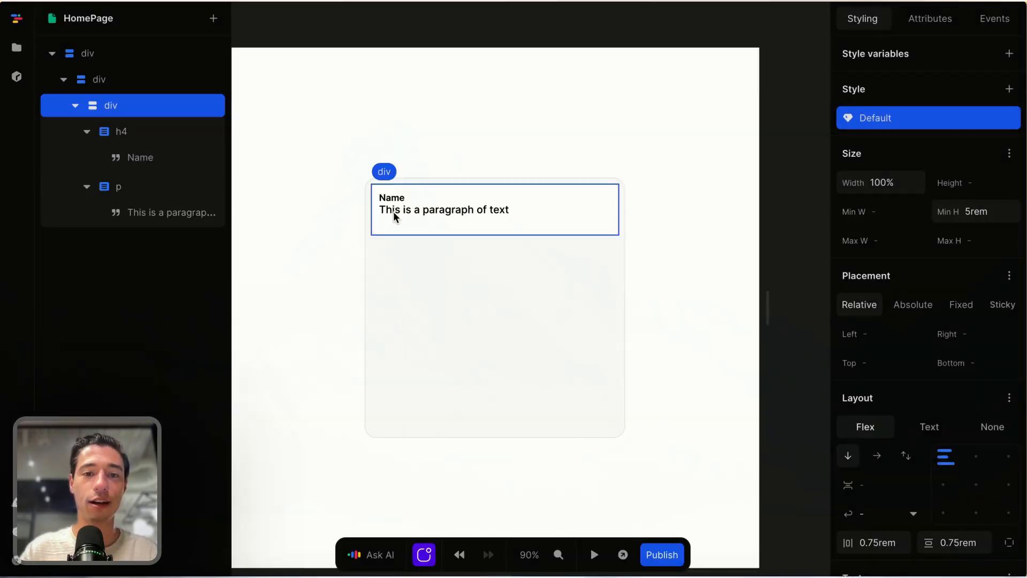
double_click(429, 211)
key(BackSpace)
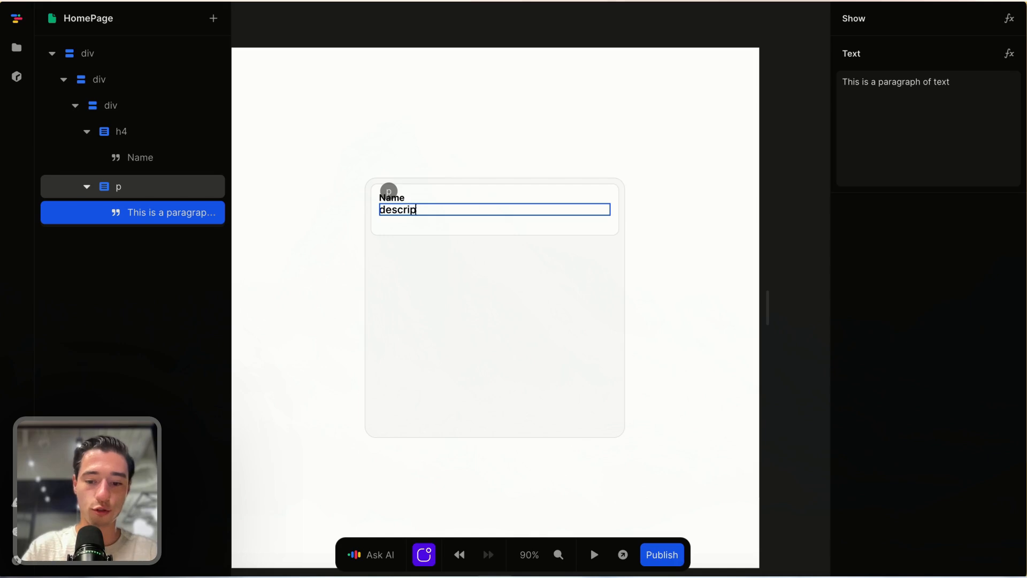
click(458, 277)
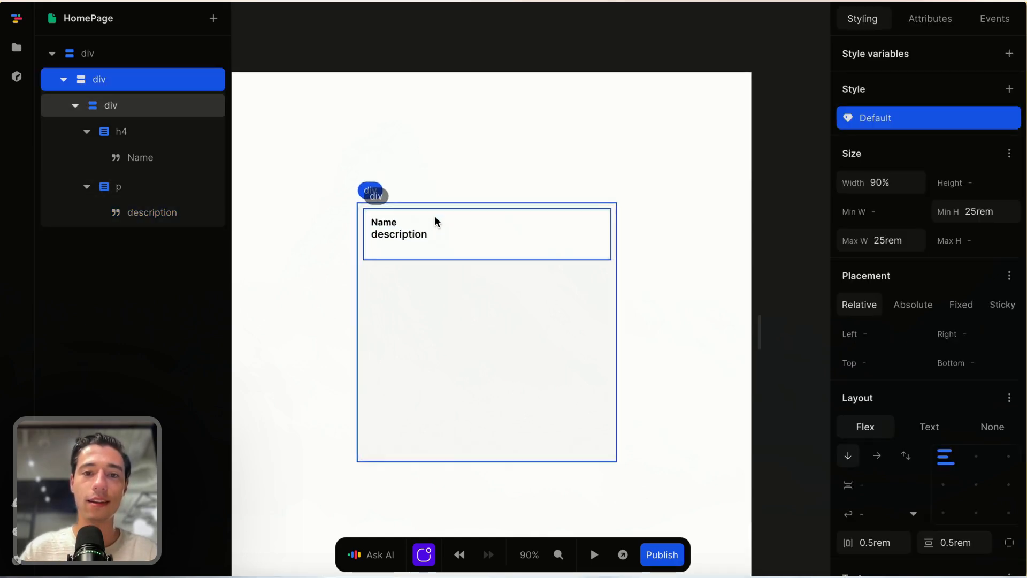
Step: Add a button below the description in the innermost div and change its label to "delete"
click(428, 280)
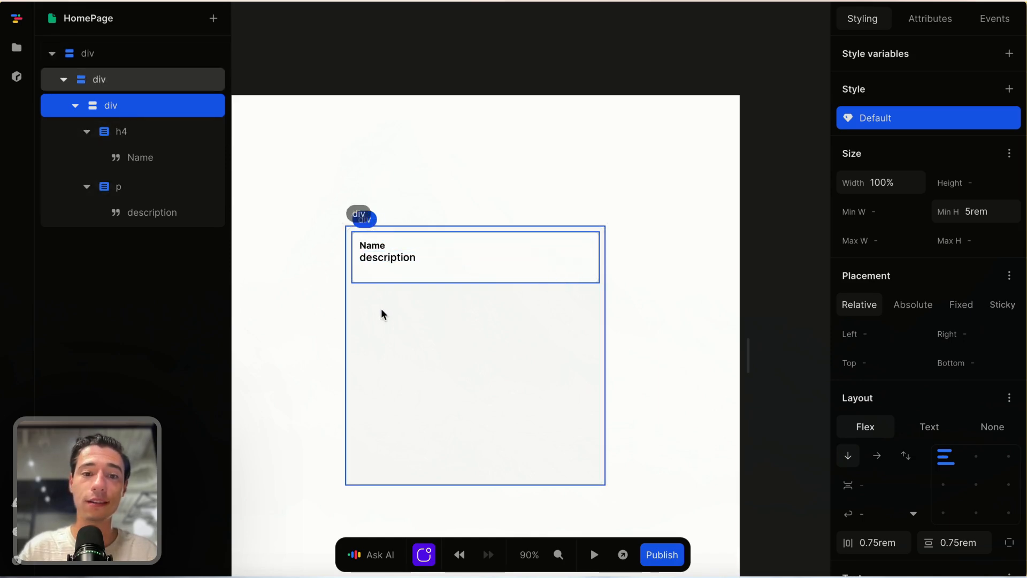
click(213, 19)
text(bu)
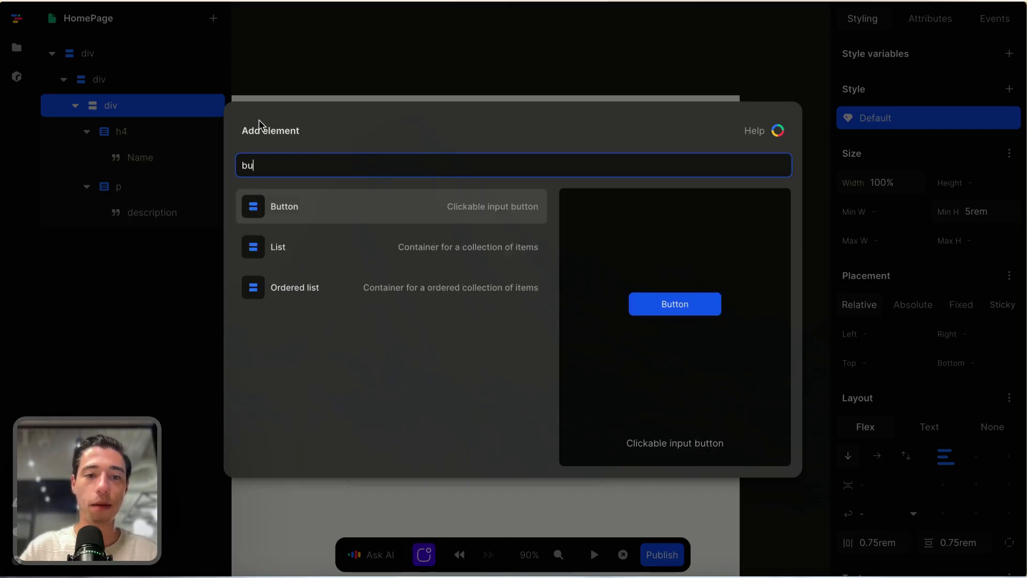
click(253, 204)
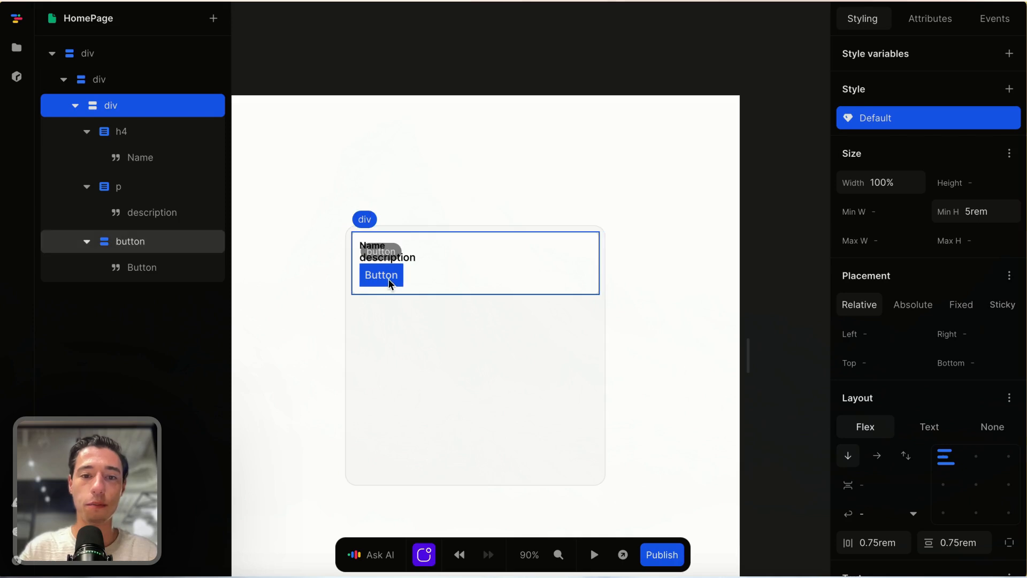
double_click(388, 278)
key(BackSpace)
text(del)
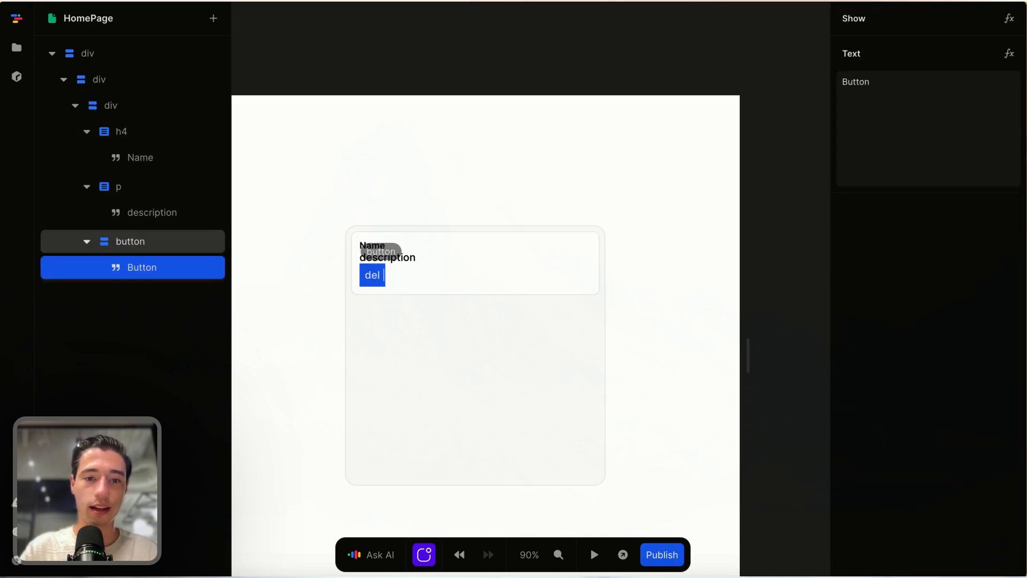
text(ete)
click(407, 299)
click(398, 280)
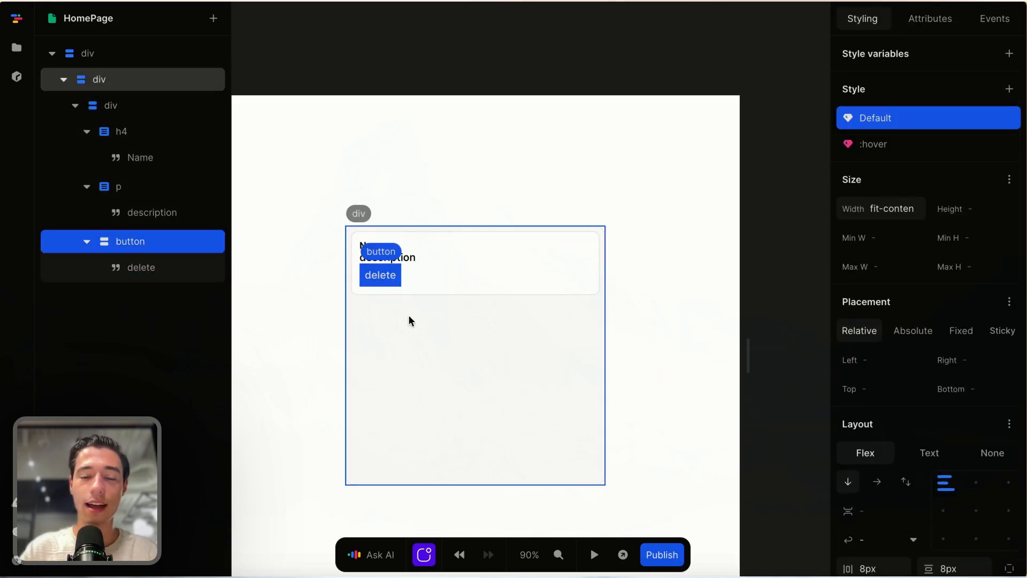
click(416, 346)
scroll(417, 347, down, 1)
scroll(417, 346, down, 1)
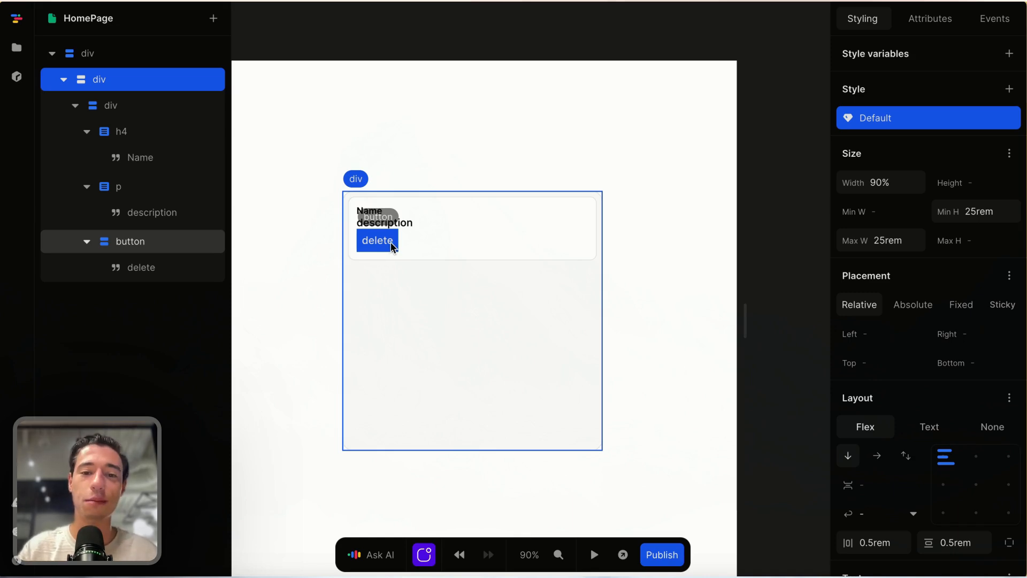
click(392, 243)
click(386, 334)
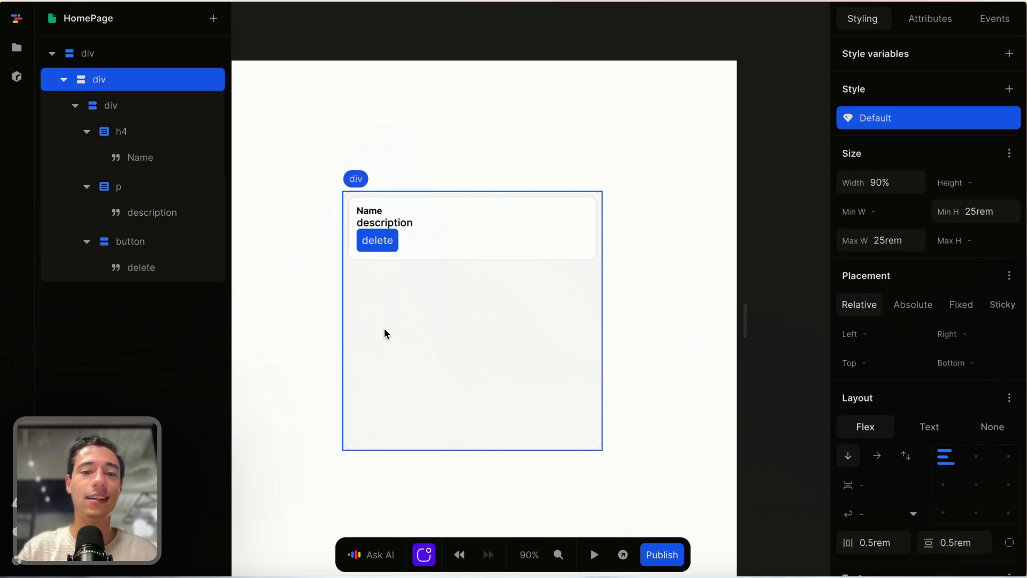
Step: Select the delete button, search the web for "relume icons" in a new browser tab and open the Relume Icon Library
click(378, 240)
mouse_move(1, 268)
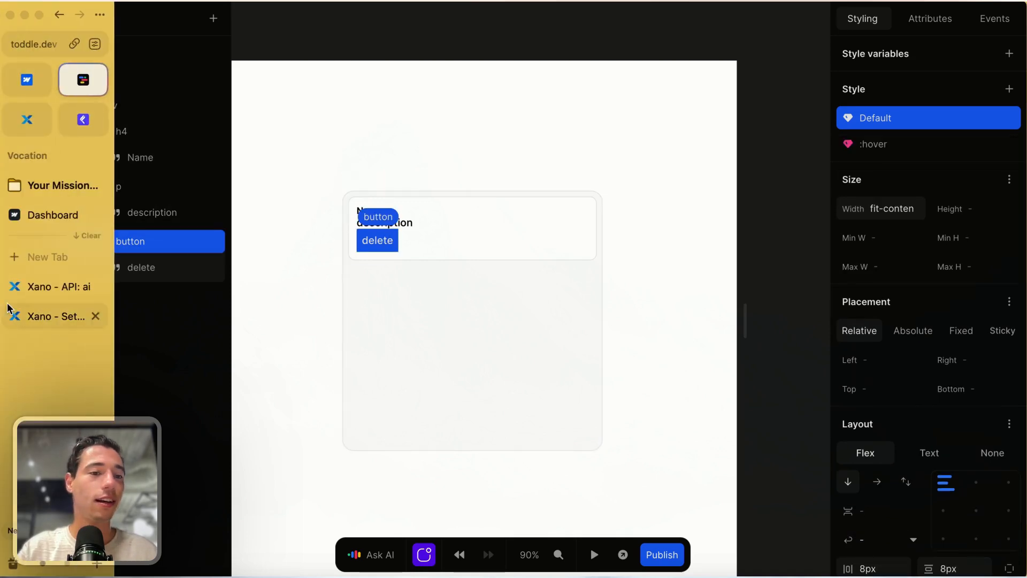
click(34, 265)
text(relume)
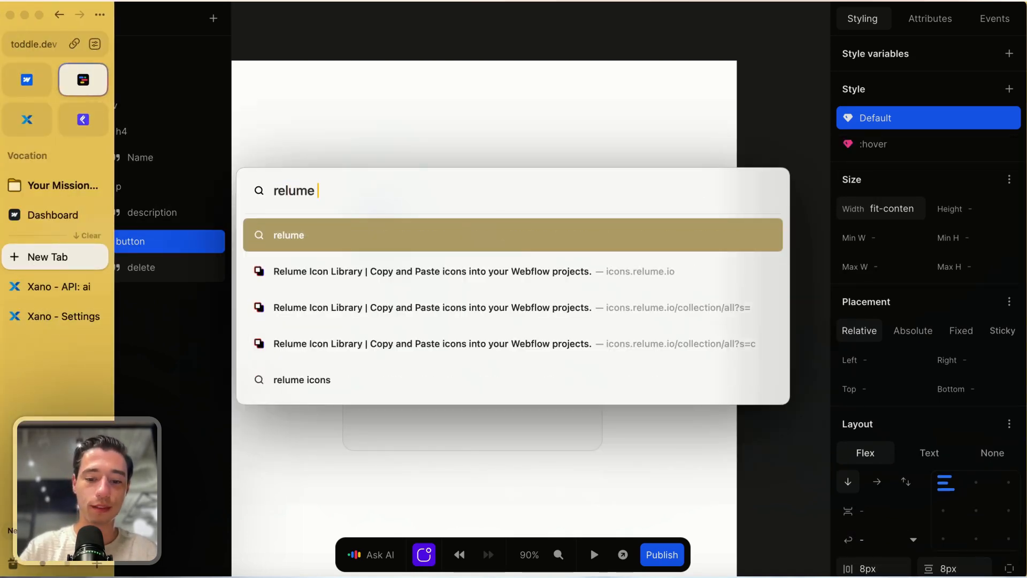
text( icons)
key(Return)
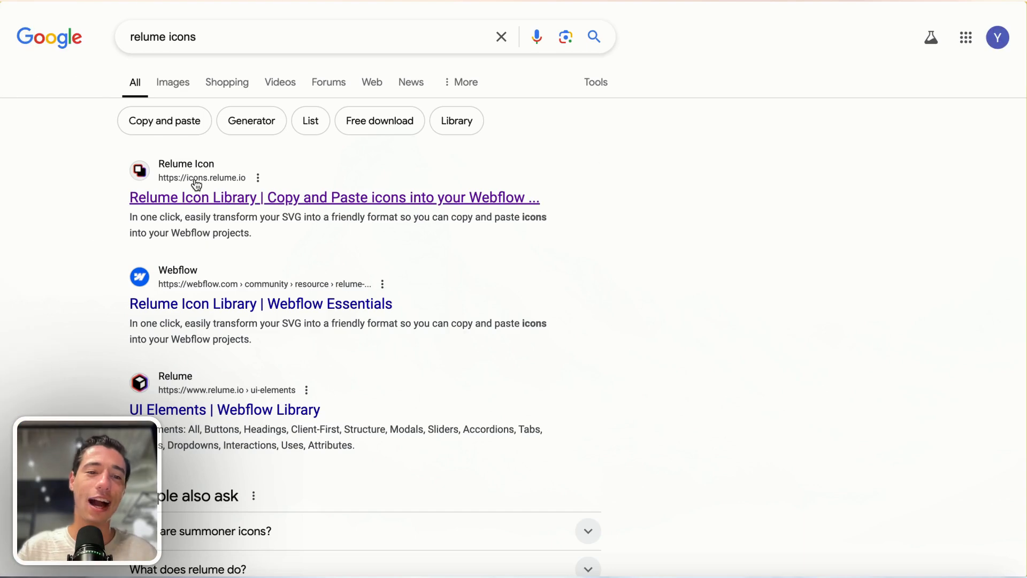
click(194, 198)
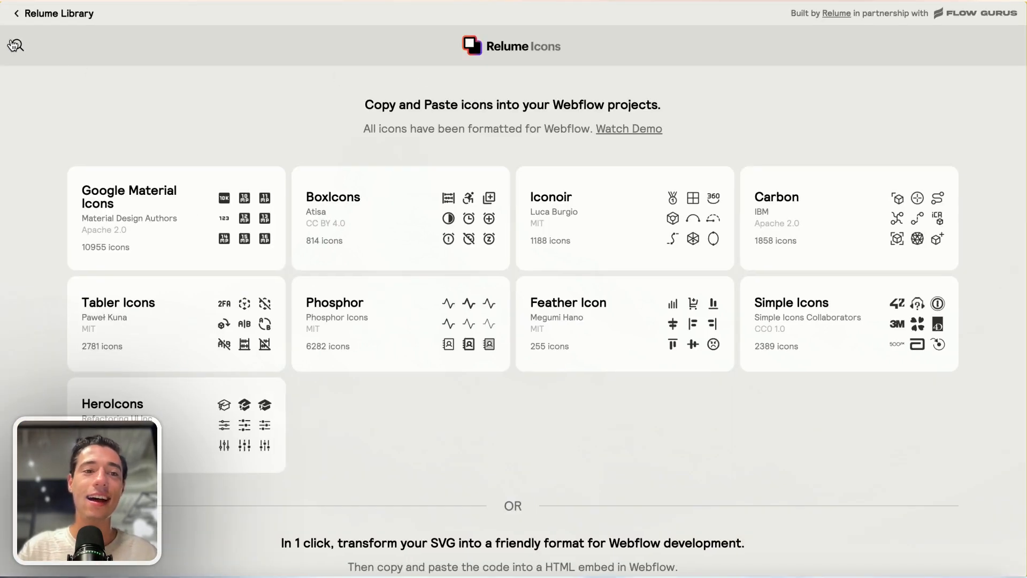
Step: Search all icon sets for "delete" and copy the outlined trash can icon for Figma
click(17, 45)
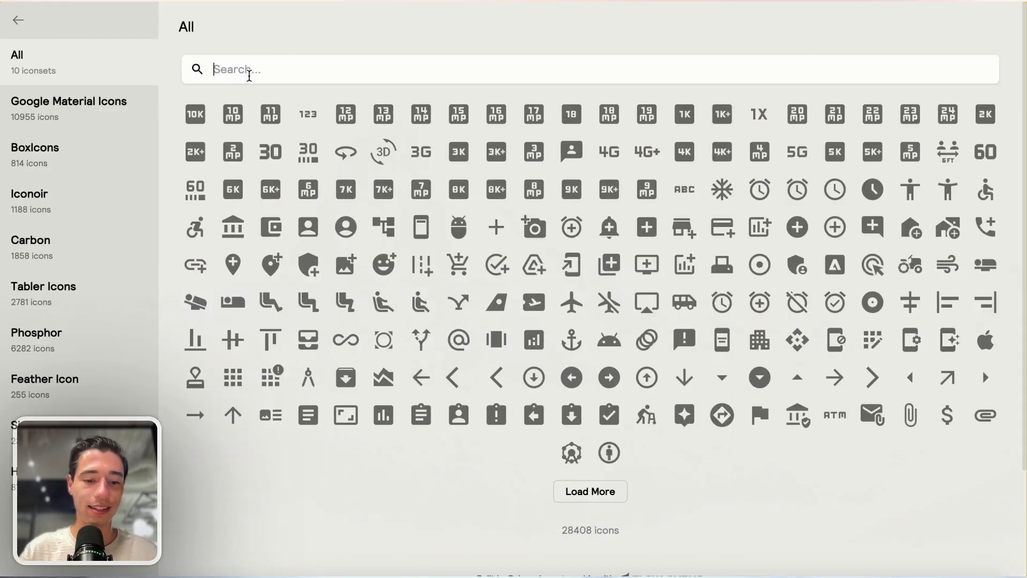
text(delte)
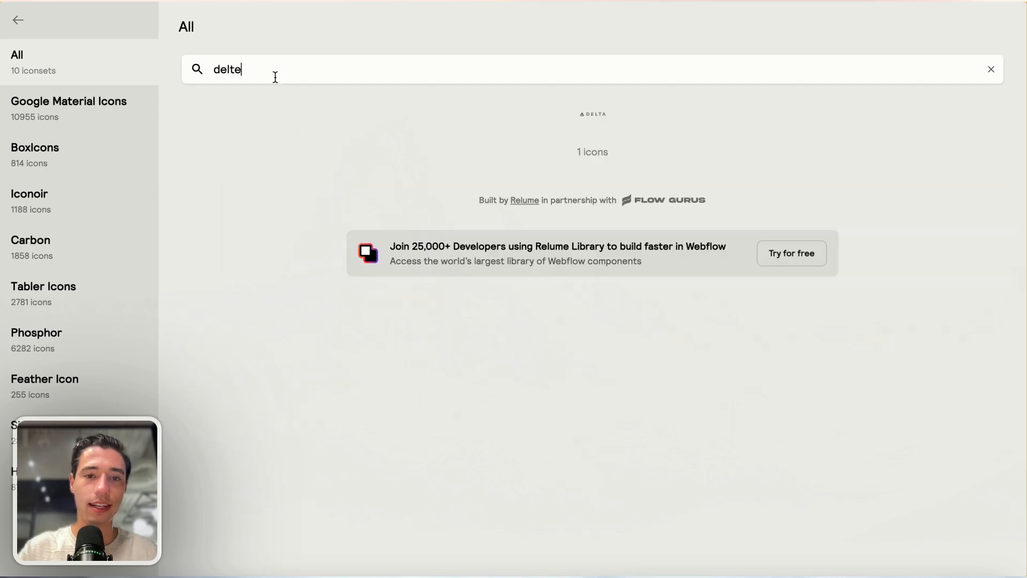
key(BackSpace)
key(BackSpace)
key(BackSpace)
text(lete)
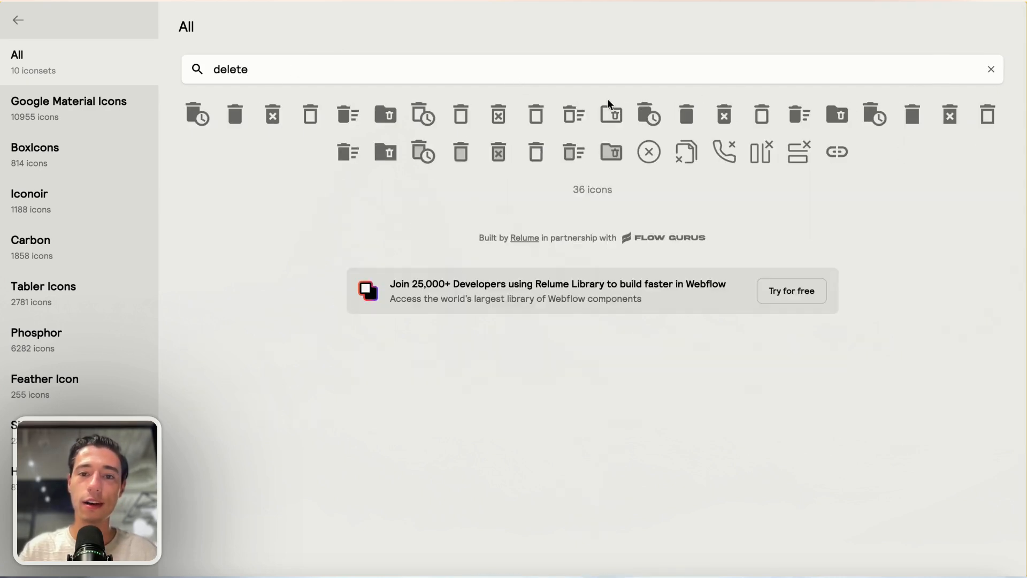
click(311, 114)
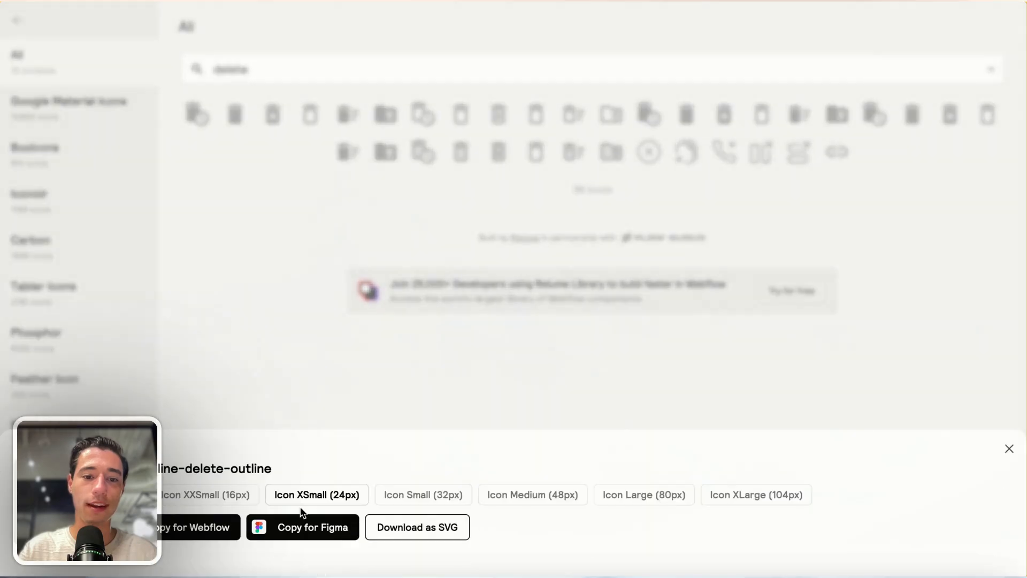
click(284, 529)
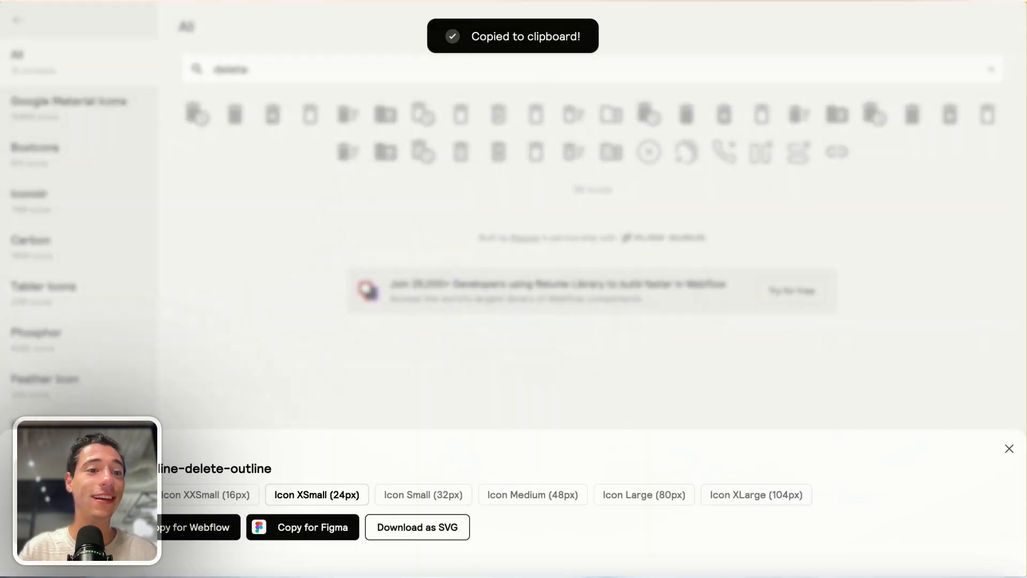
Step: Switch back to toddle and replace the button's "delete" text with the copied trash icon
click(83, 79)
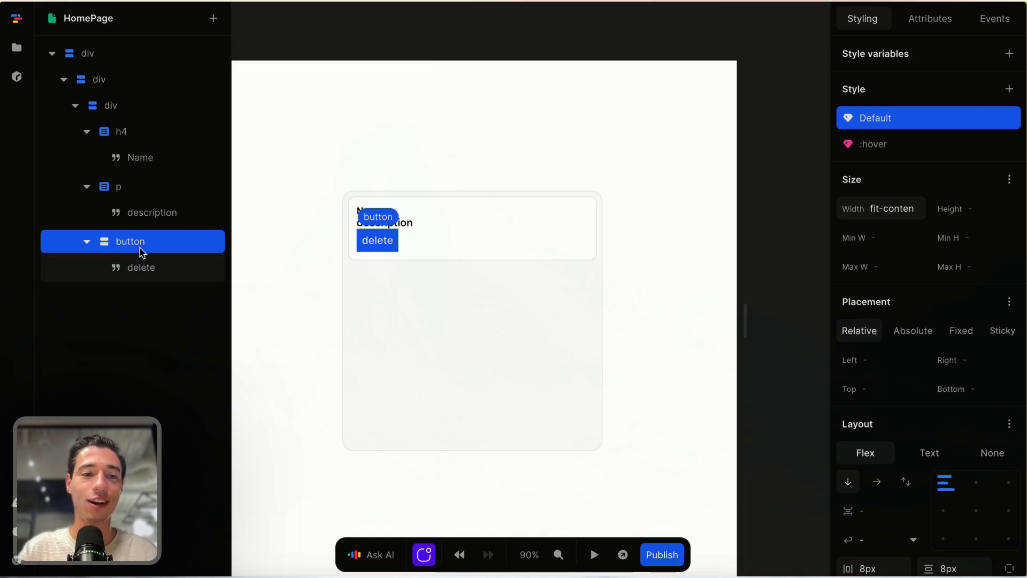
key(ctrl+v)
click(128, 268)
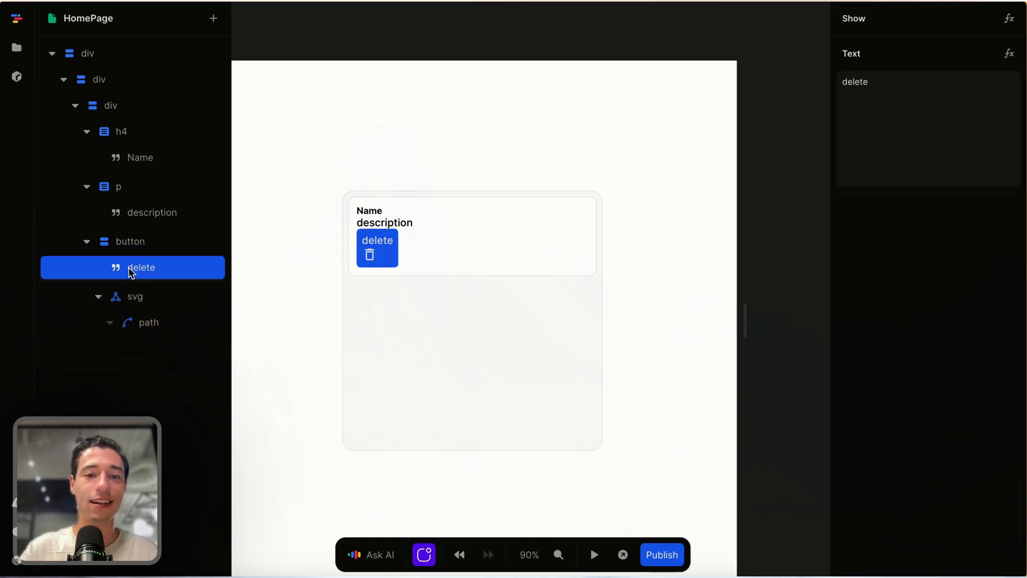
key(Delete)
click(378, 284)
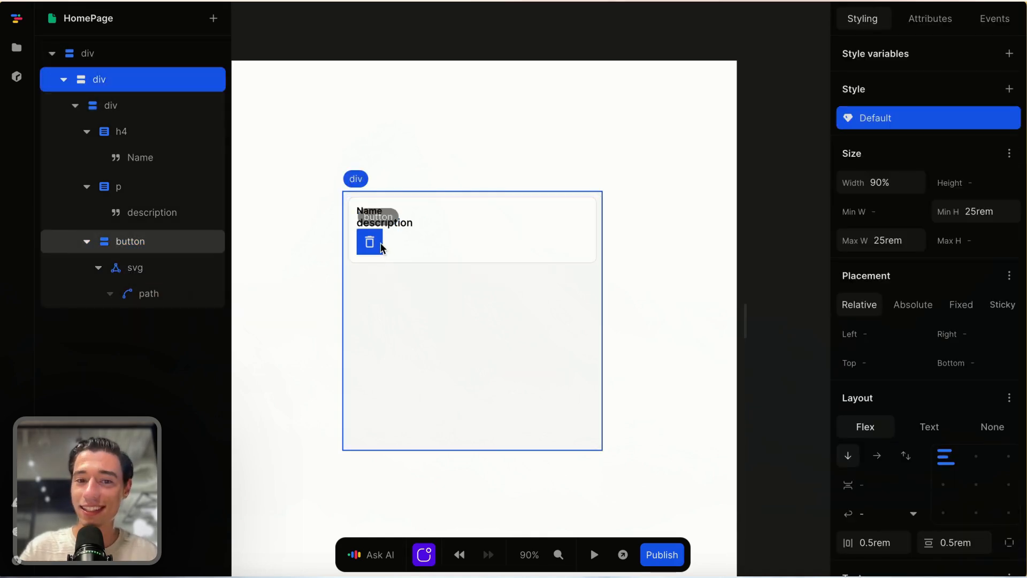
Step: Set the icon button's background colour to red-100
click(369, 242)
scroll(984, 390, down, 8)
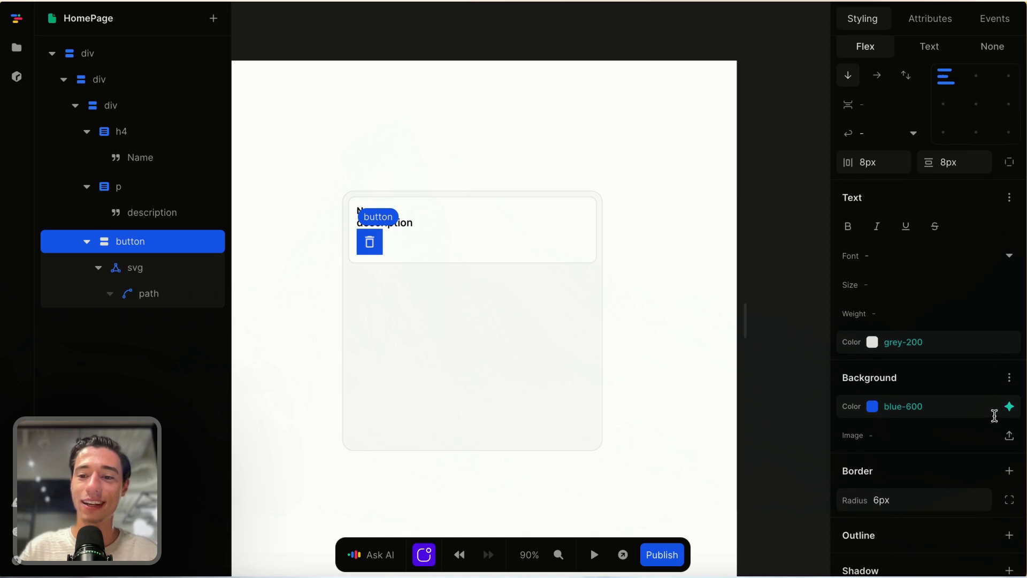
click(1000, 412)
scroll(943, 337, up, 5)
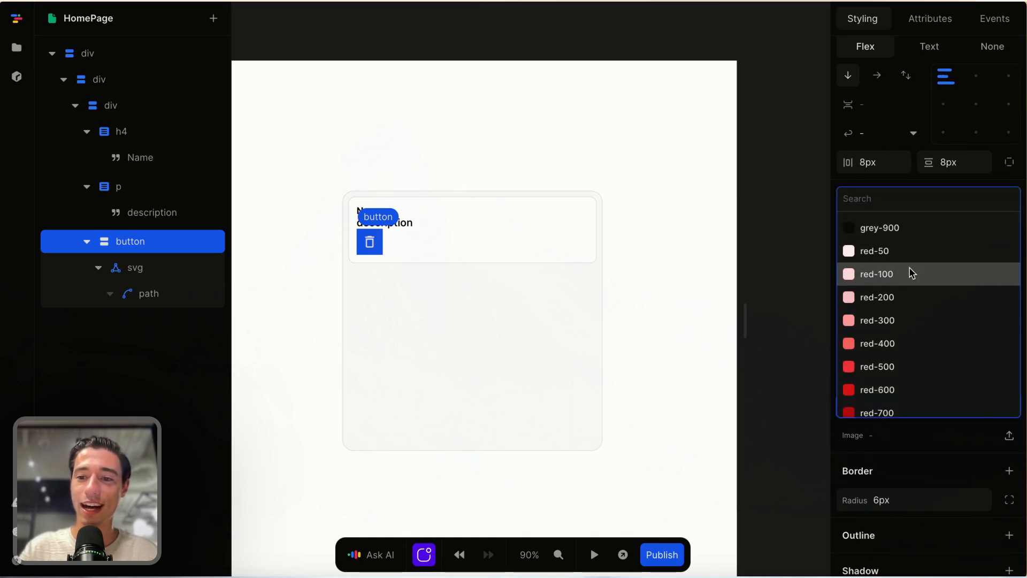
click(908, 278)
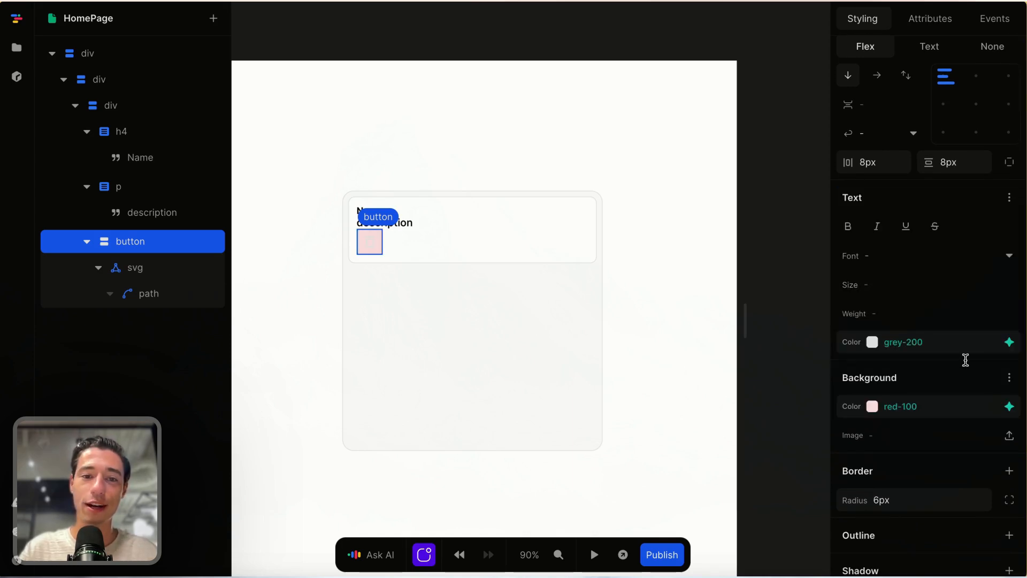
Step: Set the icon button's text colour to red-700
click(1008, 341)
scroll(937, 332, down, 2)
scroll(937, 332, down, 4)
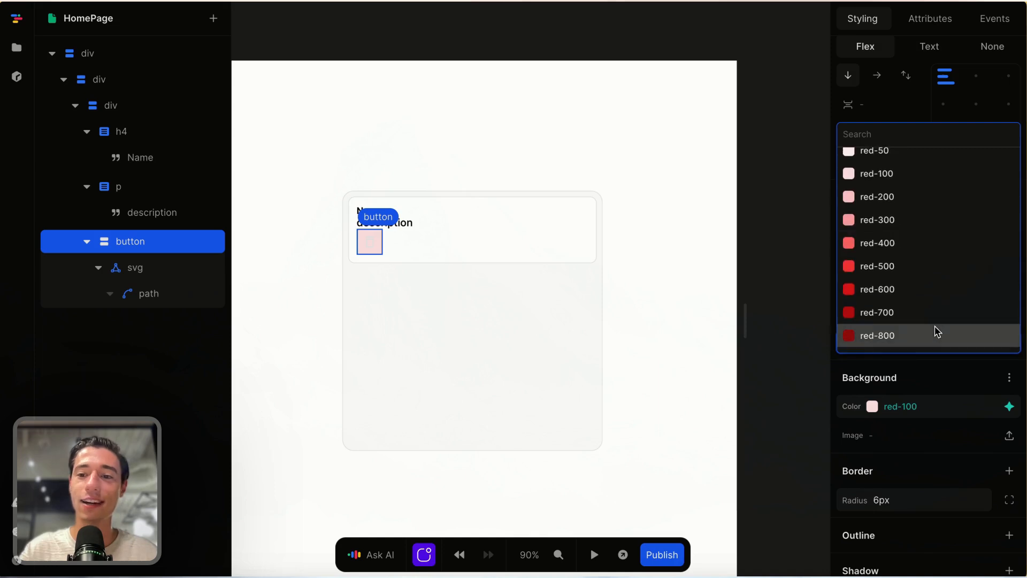
click(917, 317)
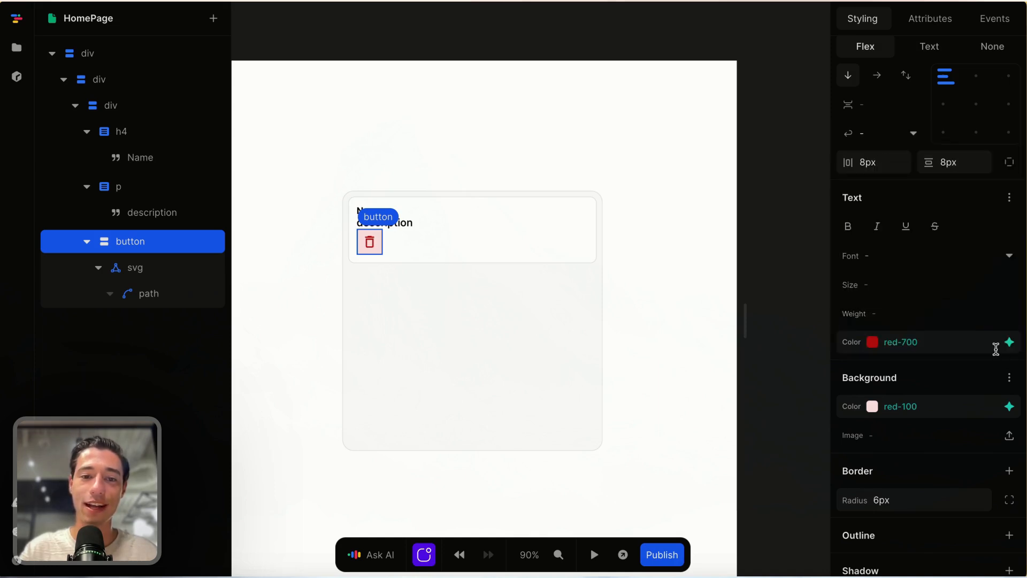
Step: Add a 1px solid border in red-300 on all sides of the icon button
scroll(986, 468, down, 2)
click(1010, 414)
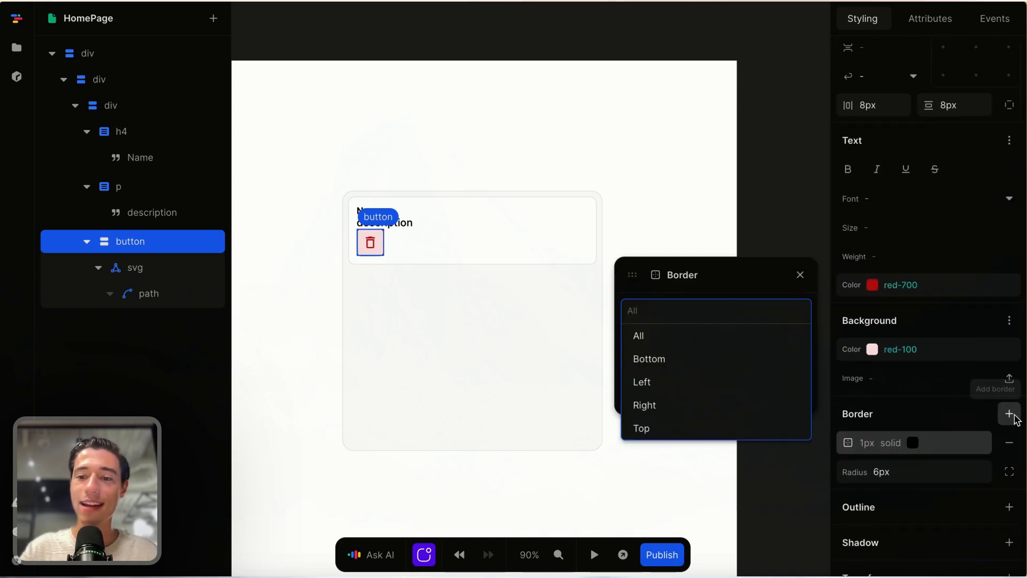
click(778, 287)
click(803, 390)
scroll(769, 341, down, 5)
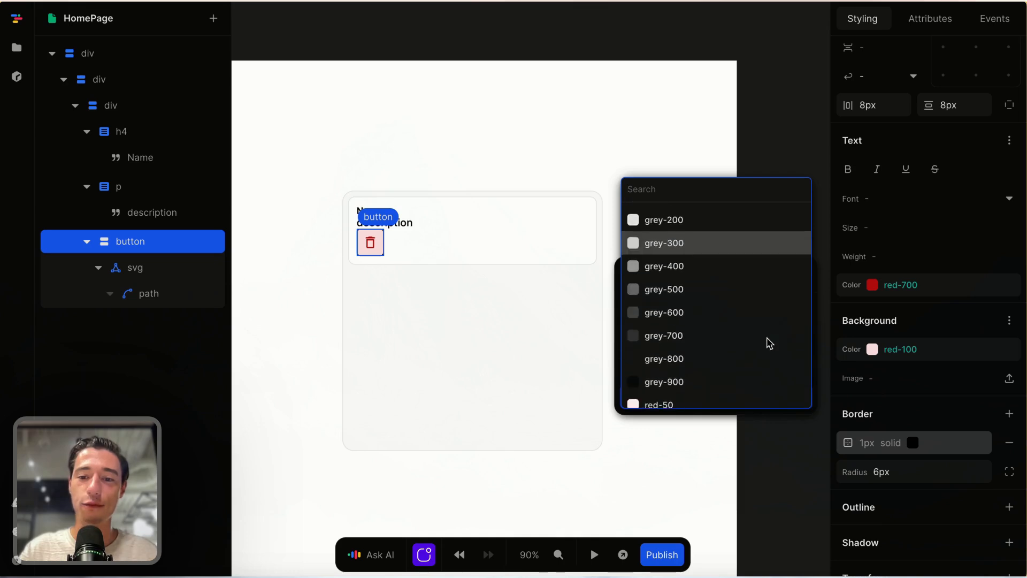
click(731, 270)
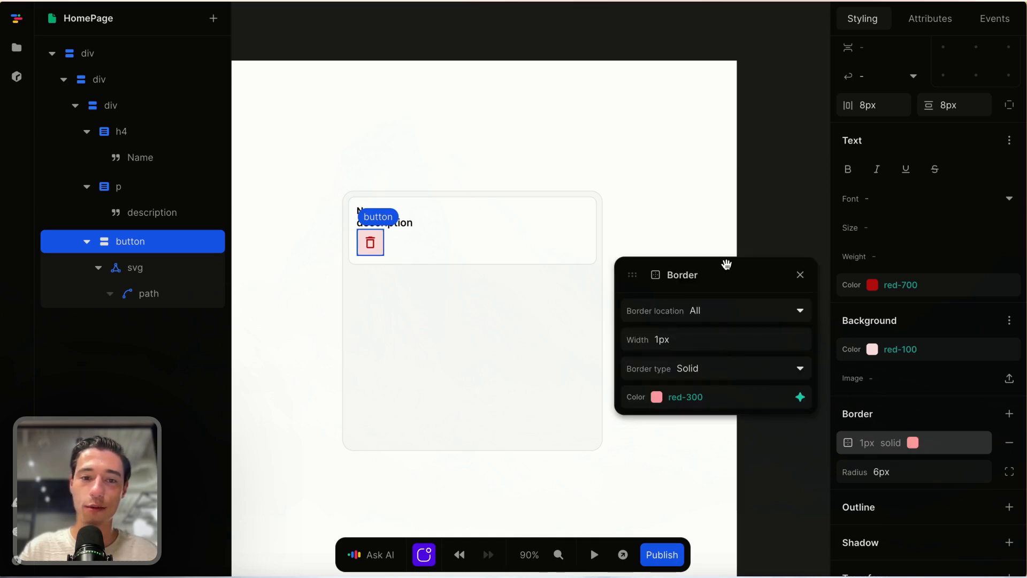
click(459, 356)
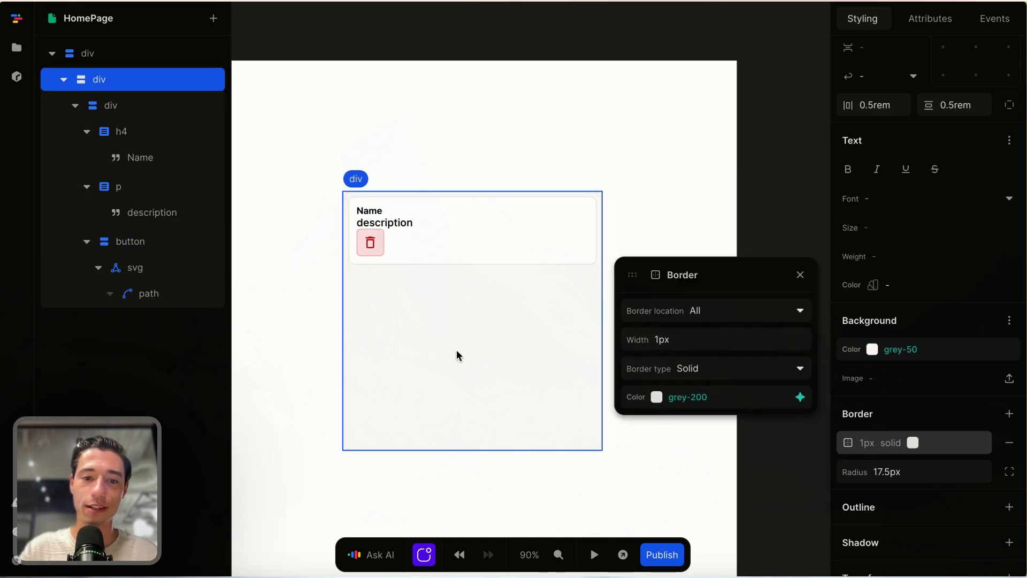
Step: Set the delete icon button's background colour to red-50
click(800, 275)
click(375, 241)
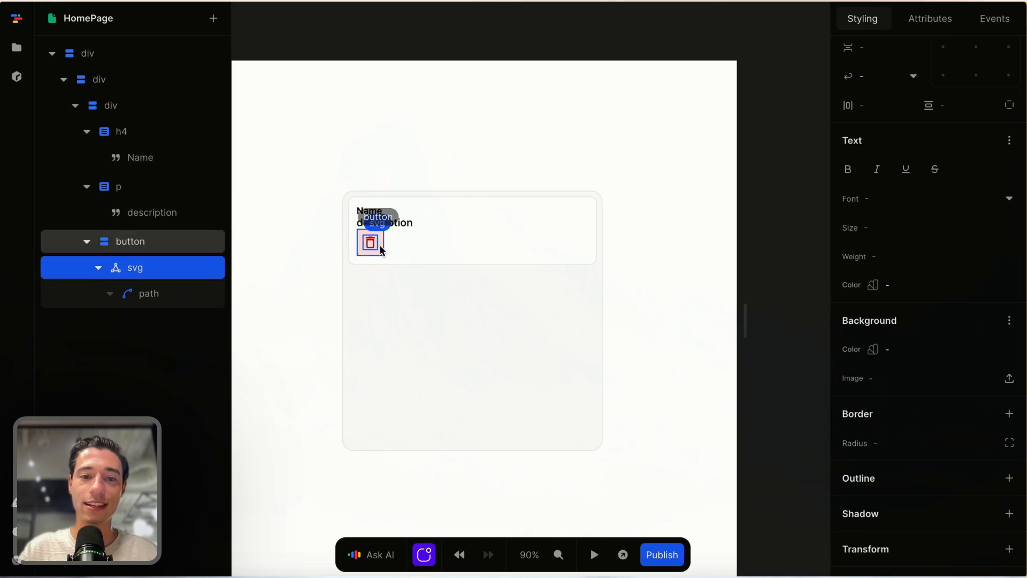
click(384, 246)
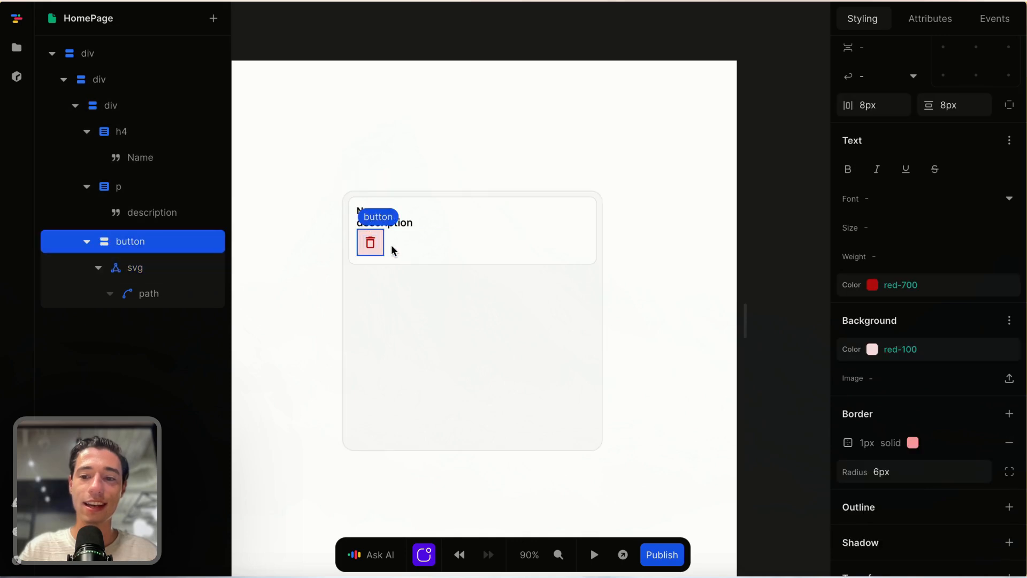
click(1007, 350)
click(933, 323)
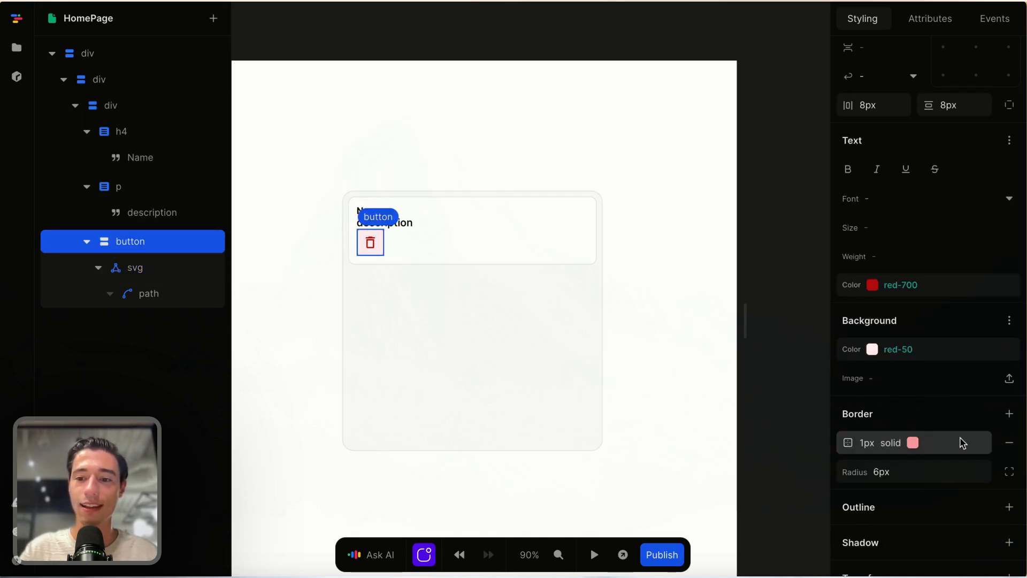
Step: Set the icon button's border colour to red-100 and increase its corner radius
click(945, 455)
click(757, 323)
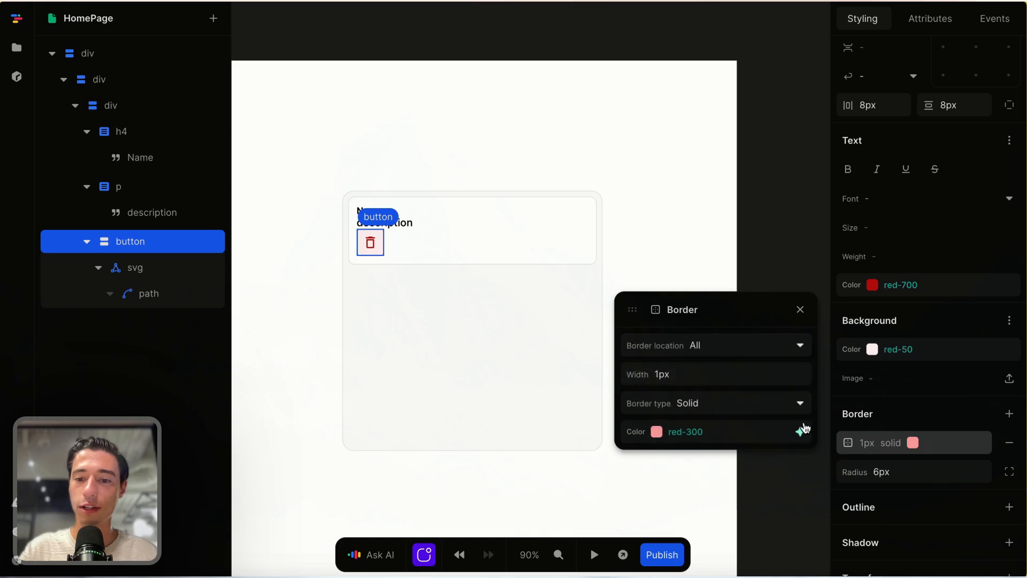
click(805, 431)
click(731, 386)
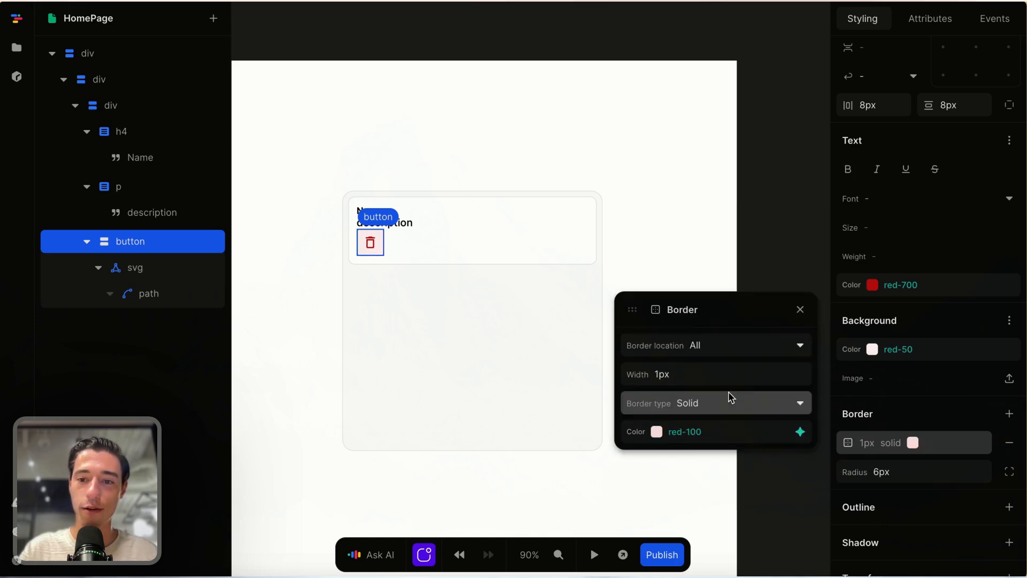
click(799, 309)
click(910, 475)
key(BackSpace)
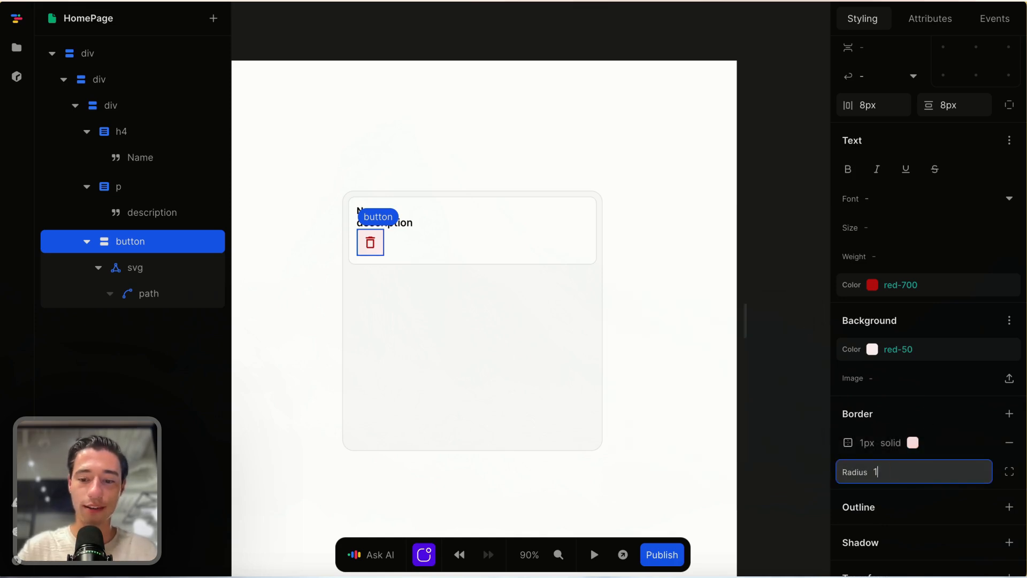
click(431, 384)
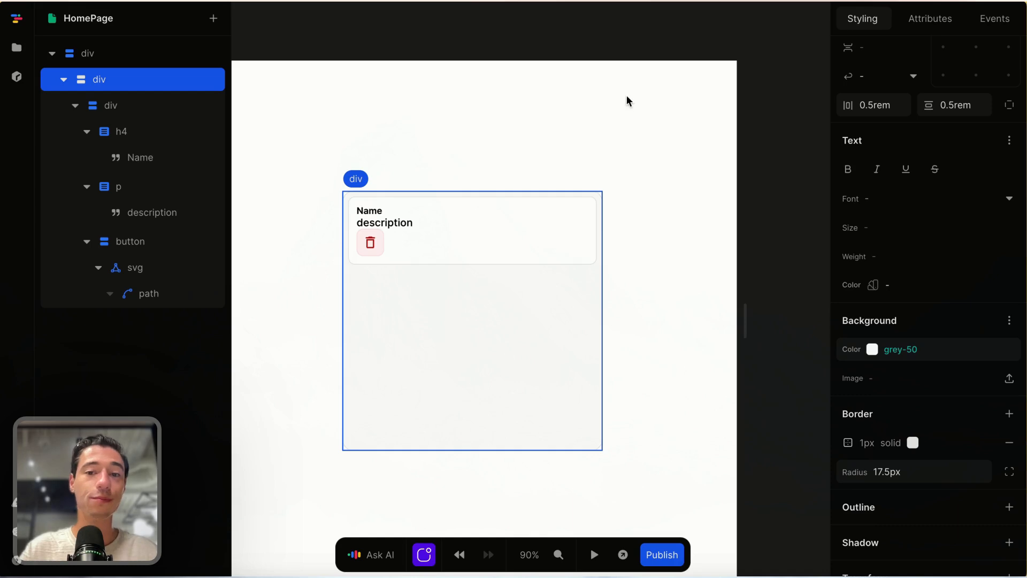
Step: Lay out the list item's content as a horizontal row with auto spacing and vertically centred children
click(446, 256)
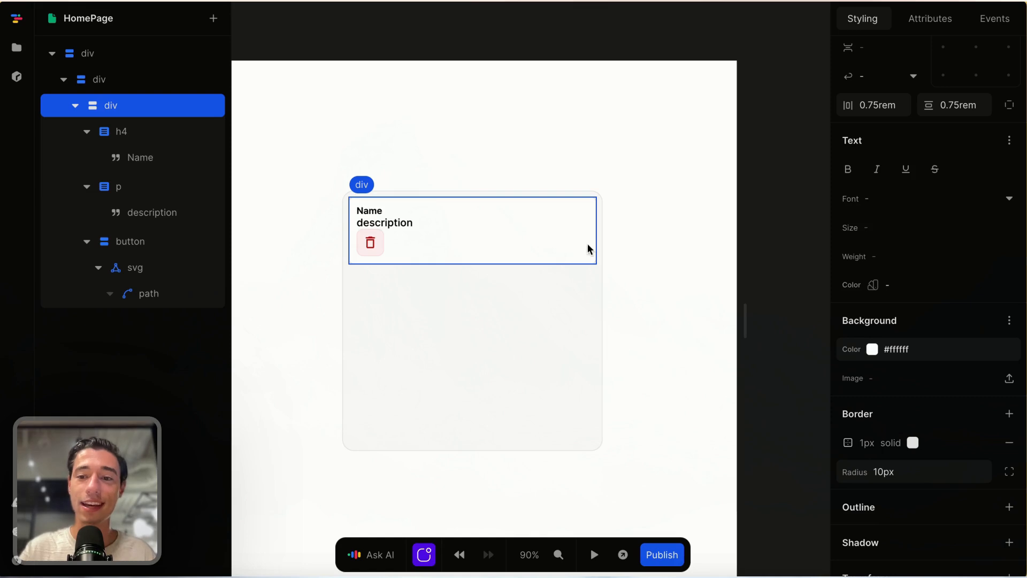
scroll(966, 225, up, 5)
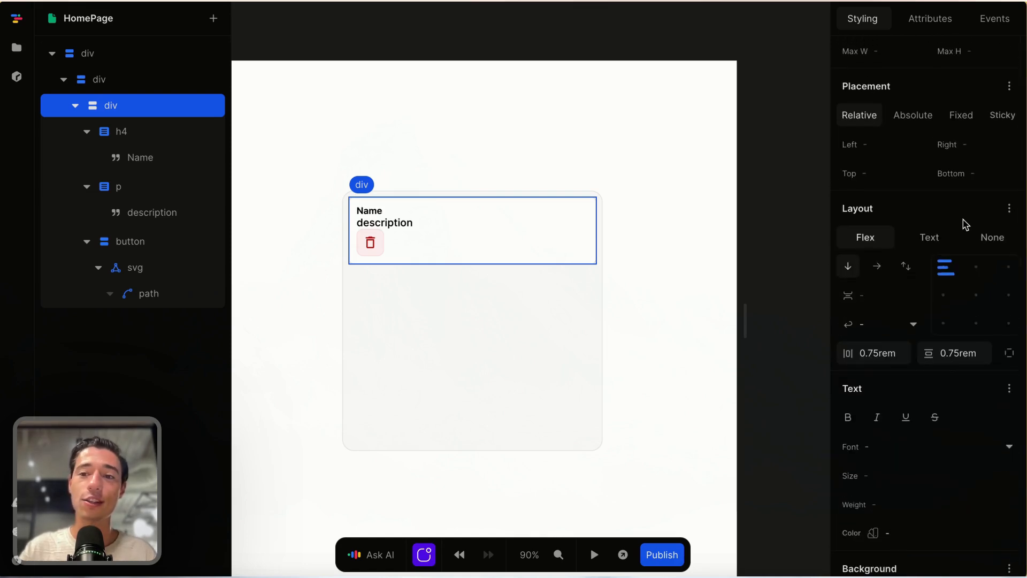
click(878, 270)
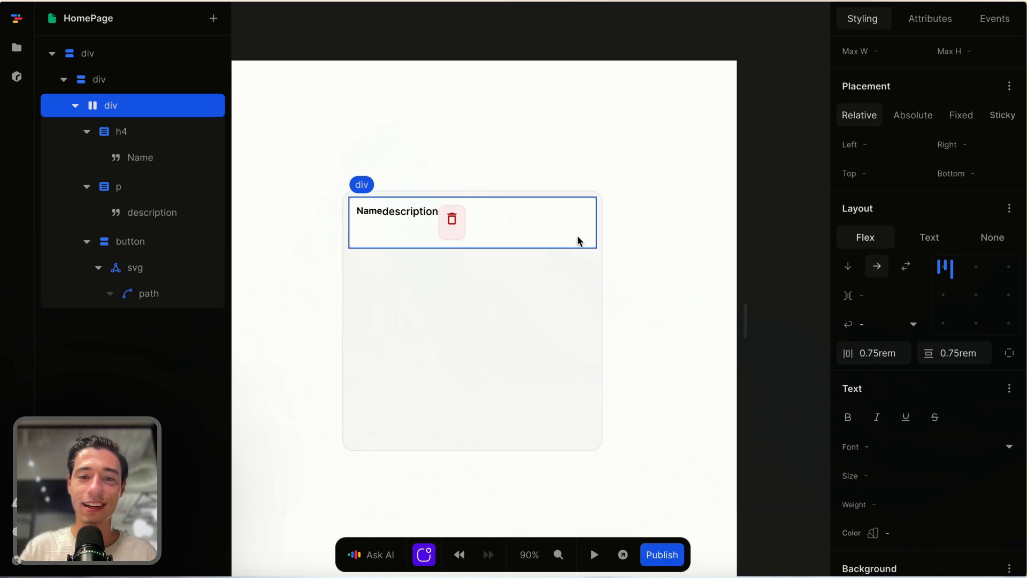
click(947, 272)
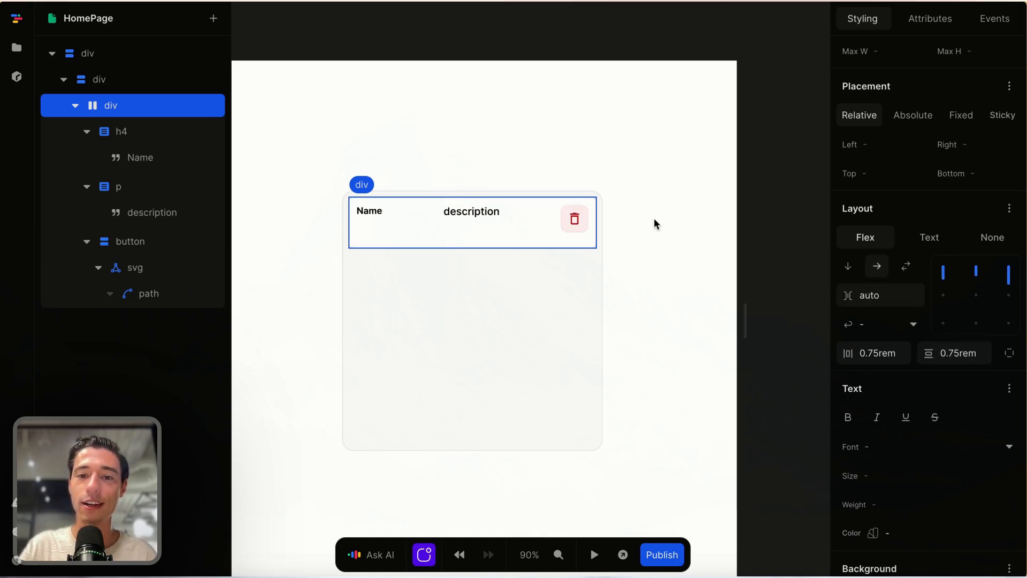
scroll(465, 273, right, 1)
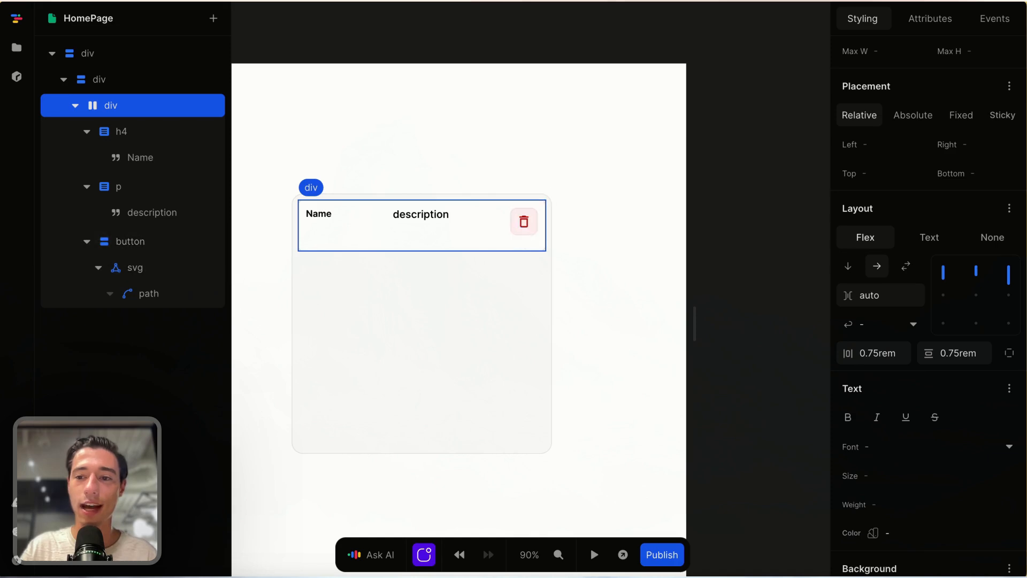
click(944, 297)
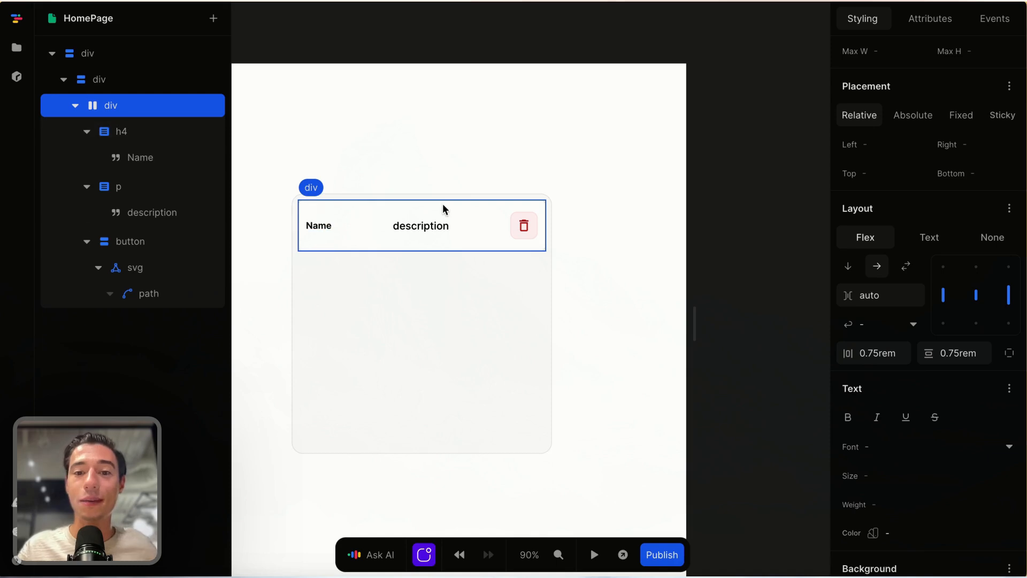
Step: Wrap the list item's Name h4 heading in a new div
click(320, 225)
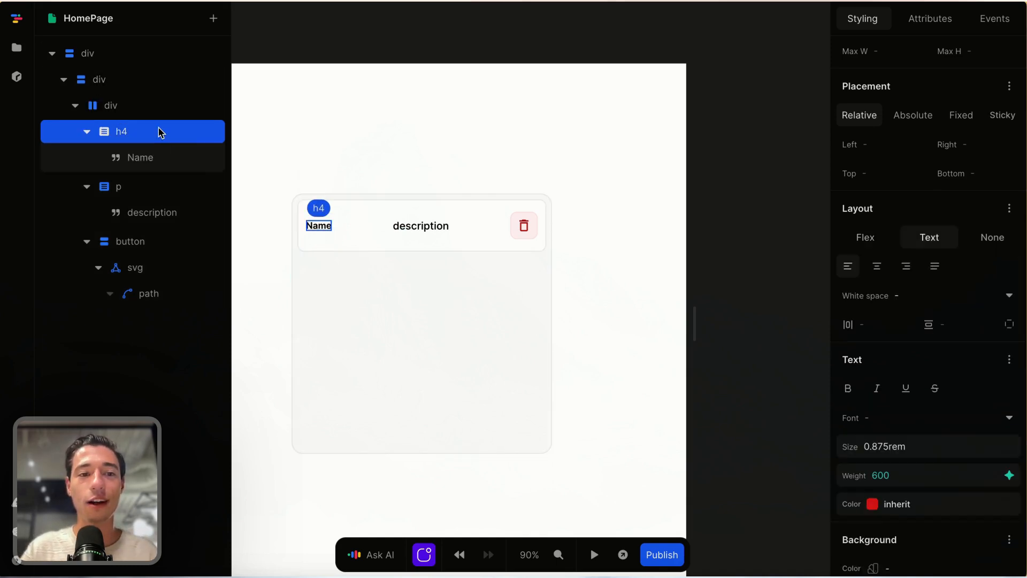
right_click(159, 132)
click(188, 171)
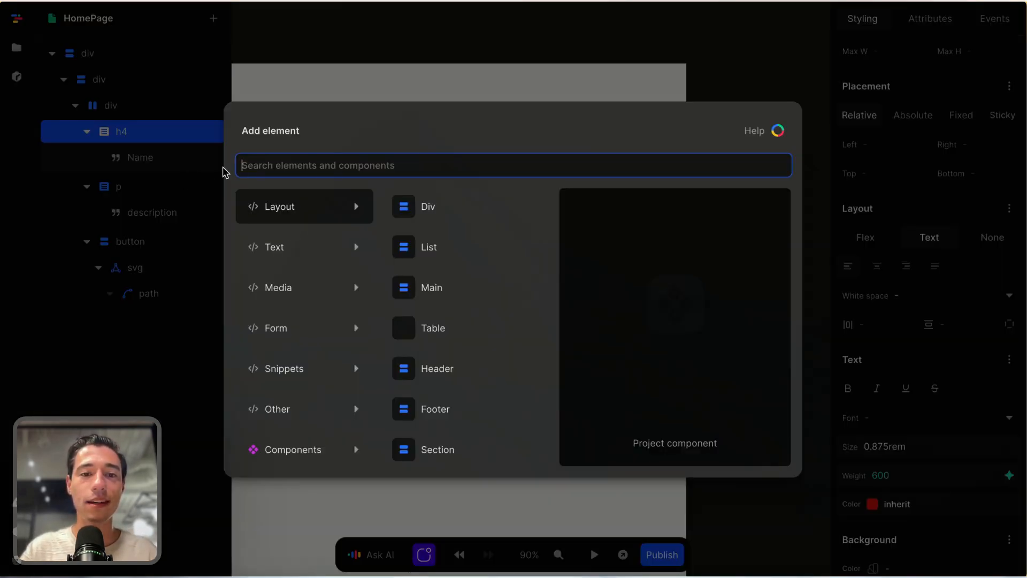
click(428, 207)
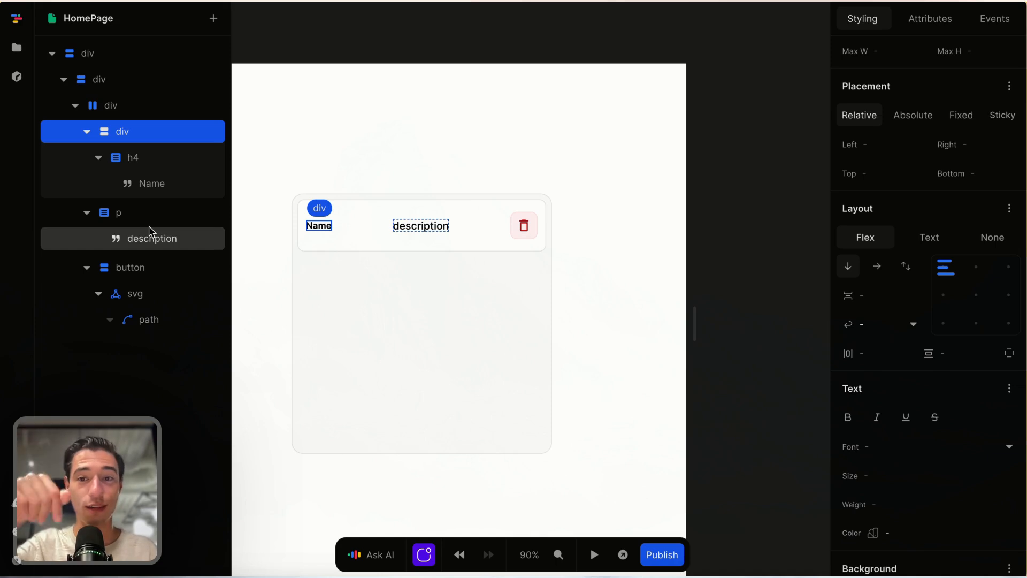
Step: Move the description paragraph into the new div, below the Name heading
click(404, 226)
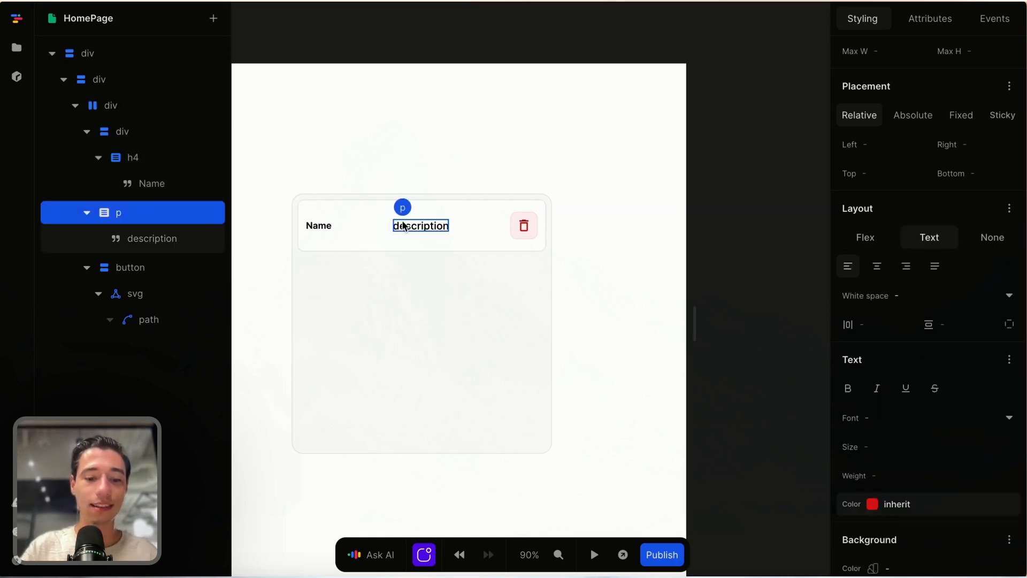
key(Delete)
click(315, 225)
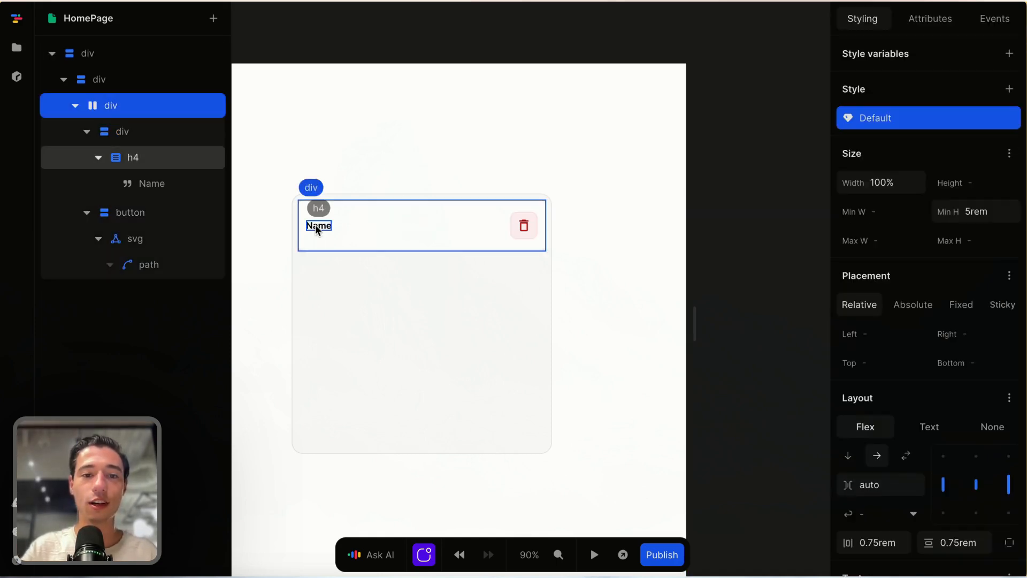
click(316, 225)
click(134, 132)
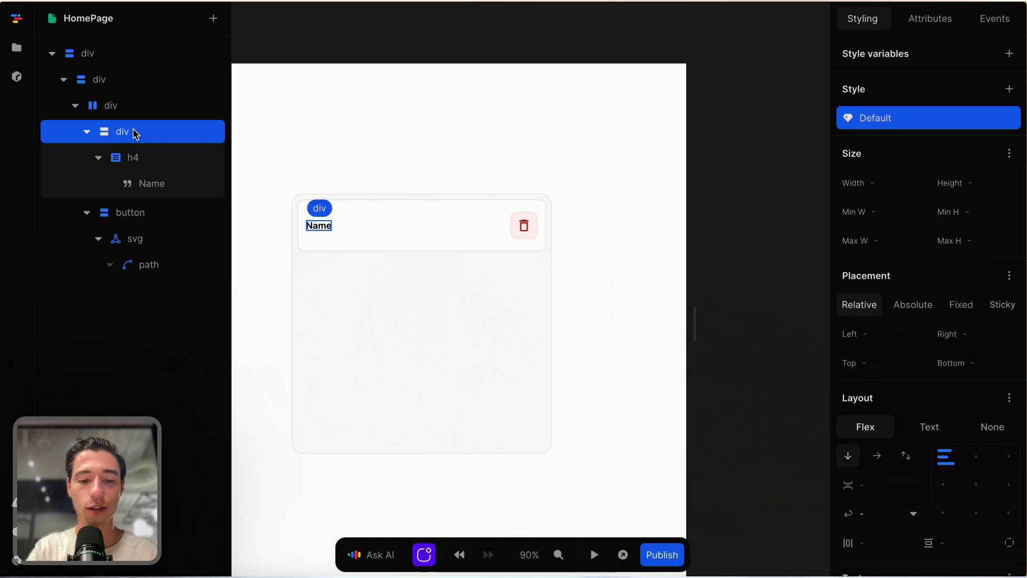
key(ctrl+z)
Step: Set the Name heading's text size to 1.25rem
click(327, 219)
click(328, 221)
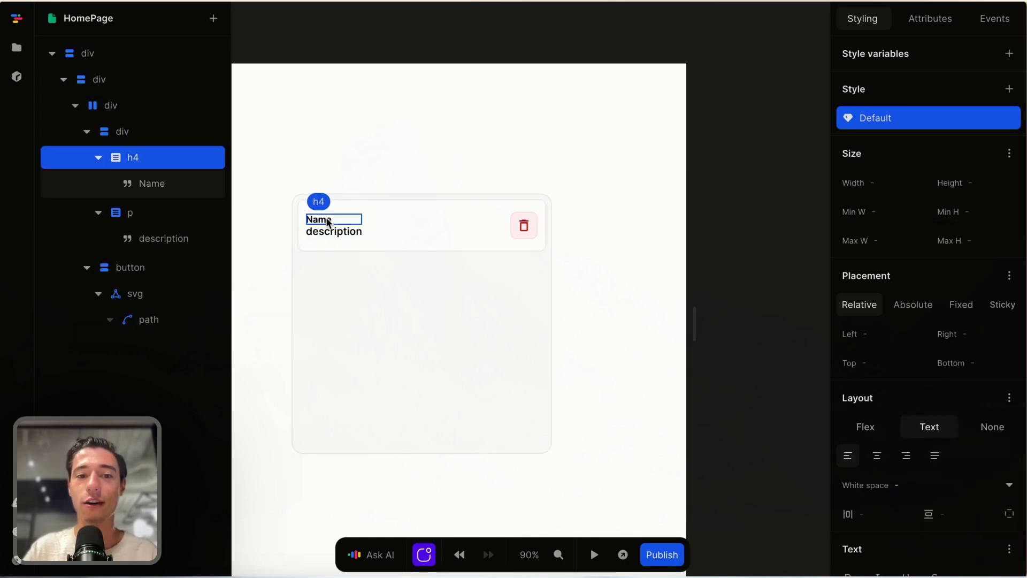
click(348, 232)
click(345, 221)
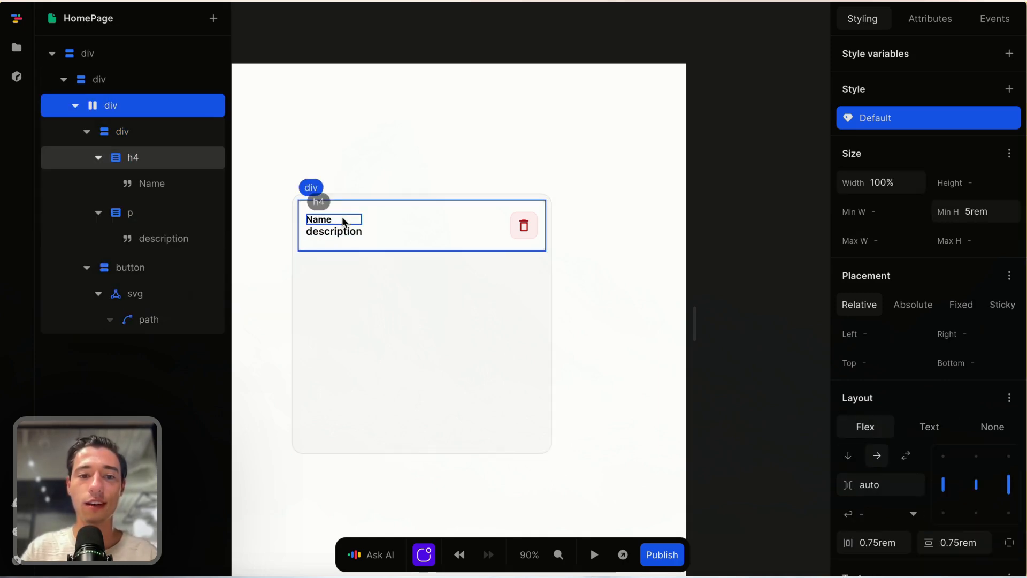
click(344, 221)
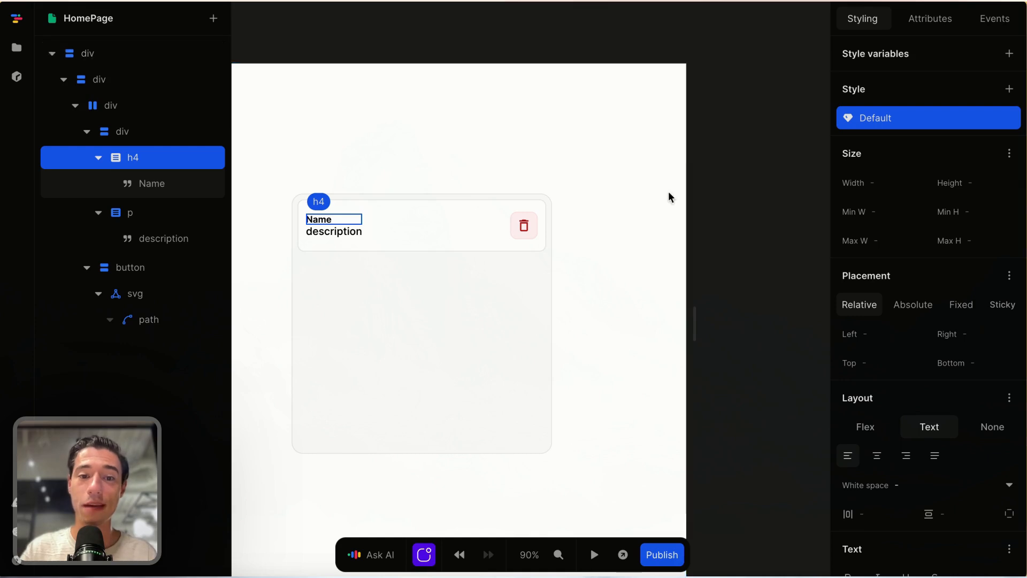
scroll(908, 384, down, 2)
scroll(908, 384, down, 3)
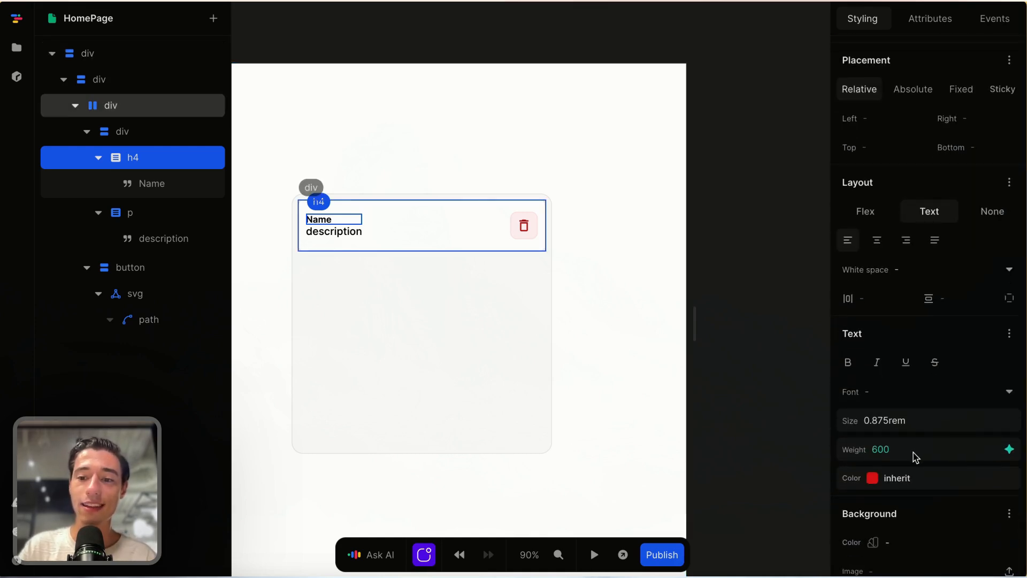
click(898, 431)
key(BackSpace)
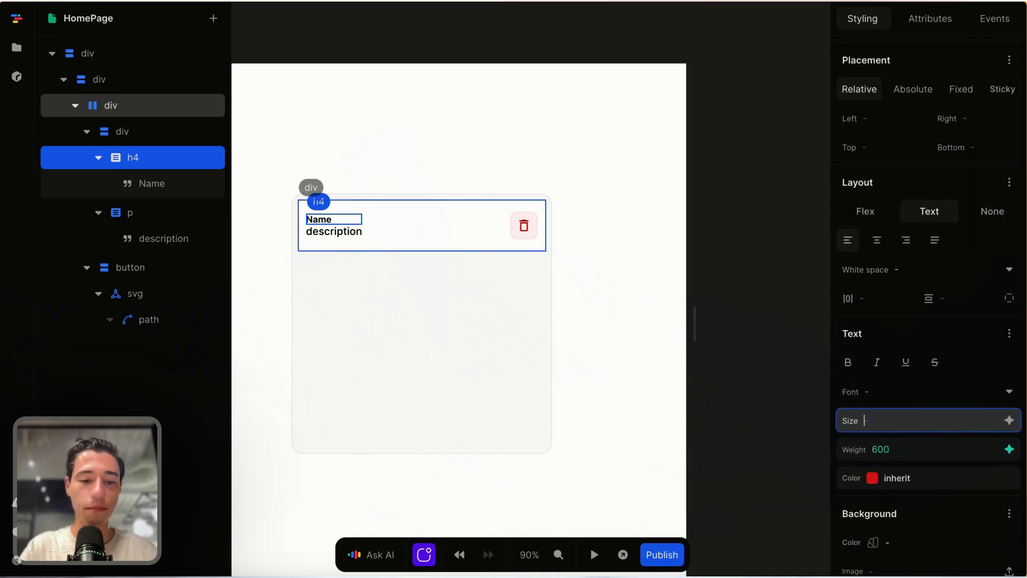
text(1rem)
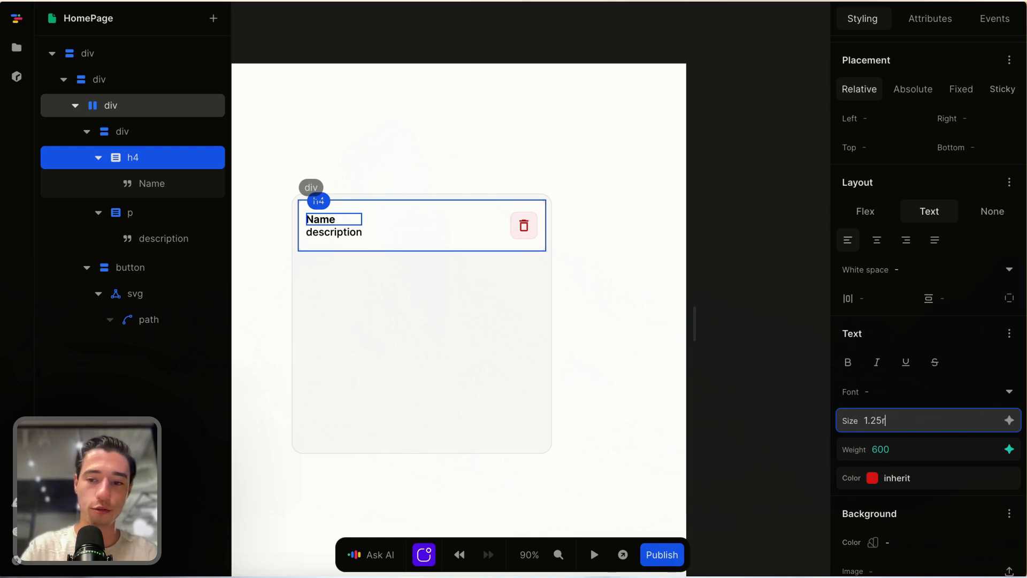
click(516, 348)
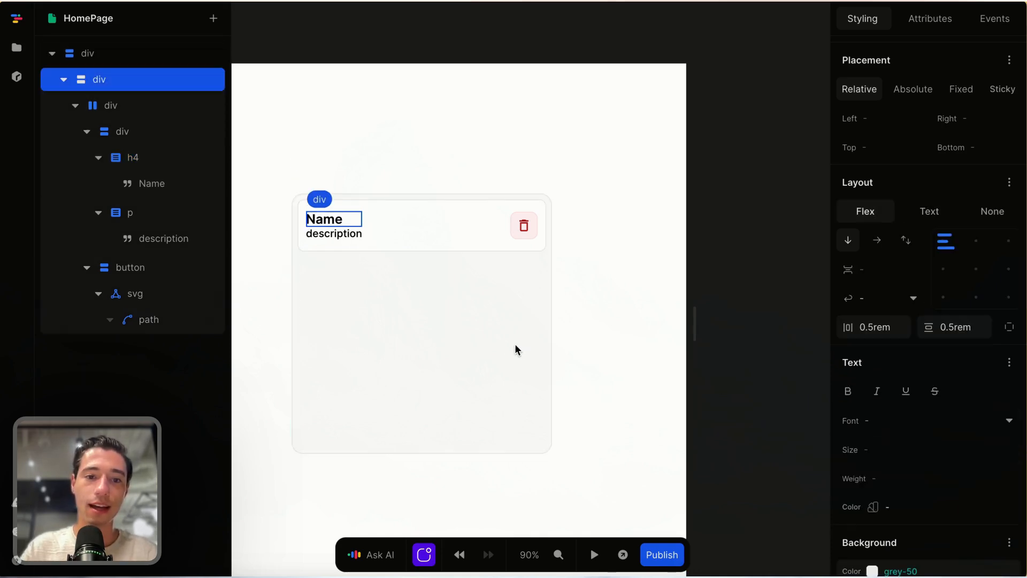
Step: Change the h4 heading's text to "My Name"
double_click(341, 219)
key(BackSpace)
text(My)
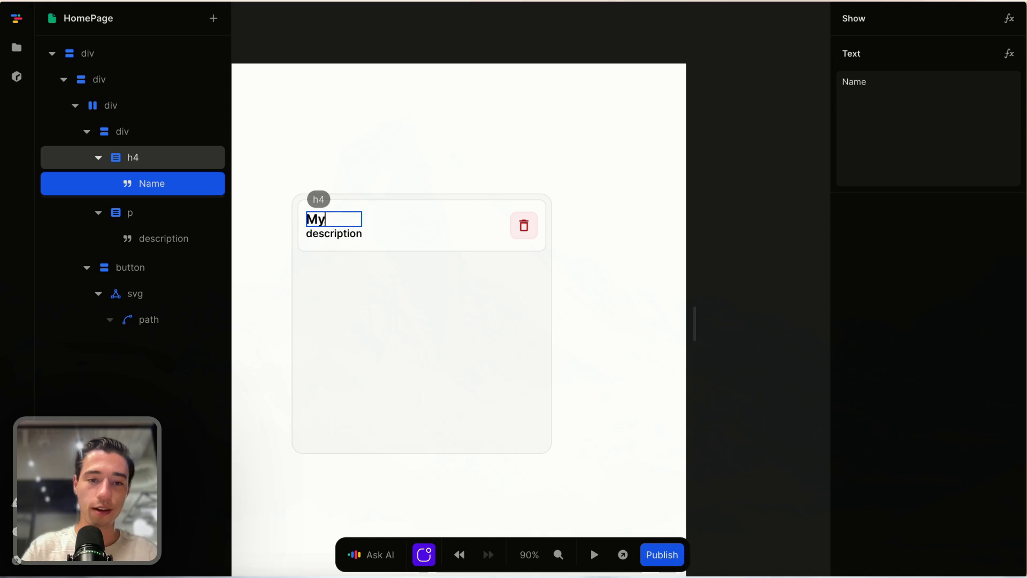
text( Nsme)
key(BackSpace)
key(BackSpace)
key(BackSpace)
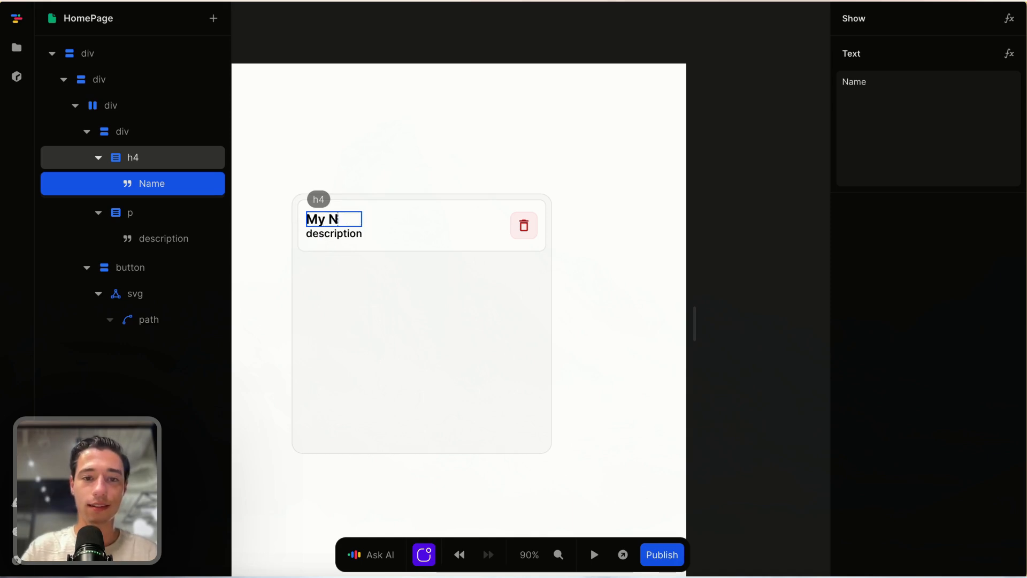
text(ame)
click(369, 290)
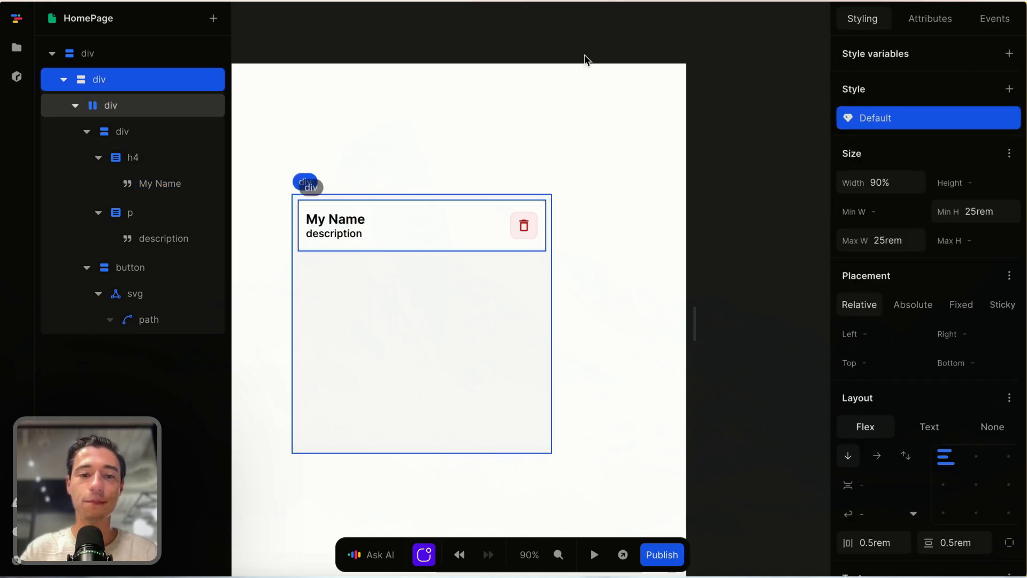
Step: Add a small vertical gap between the heading and the description inside their wrapper div
click(344, 220)
click(164, 138)
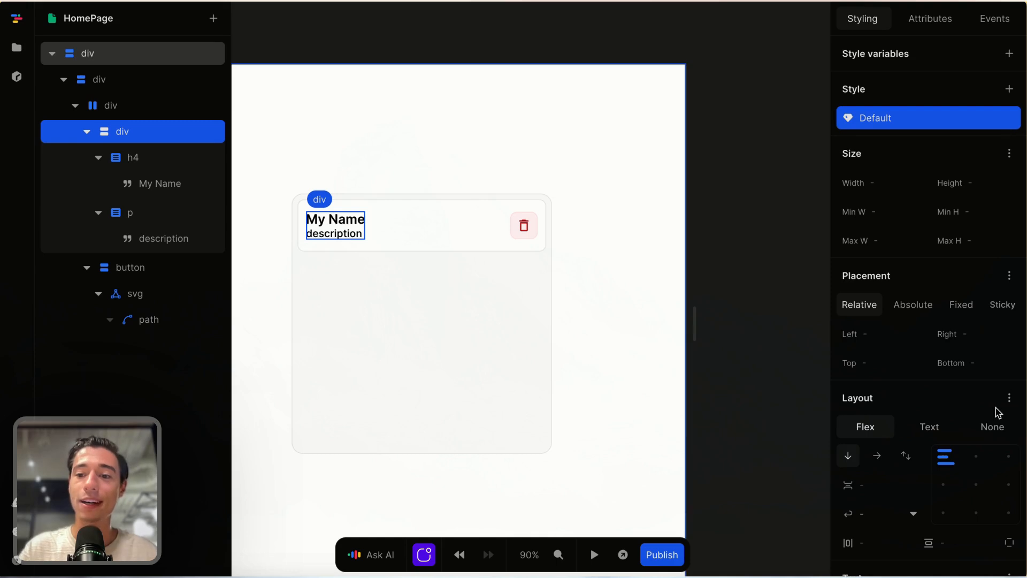
scroll(886, 274, down, 4)
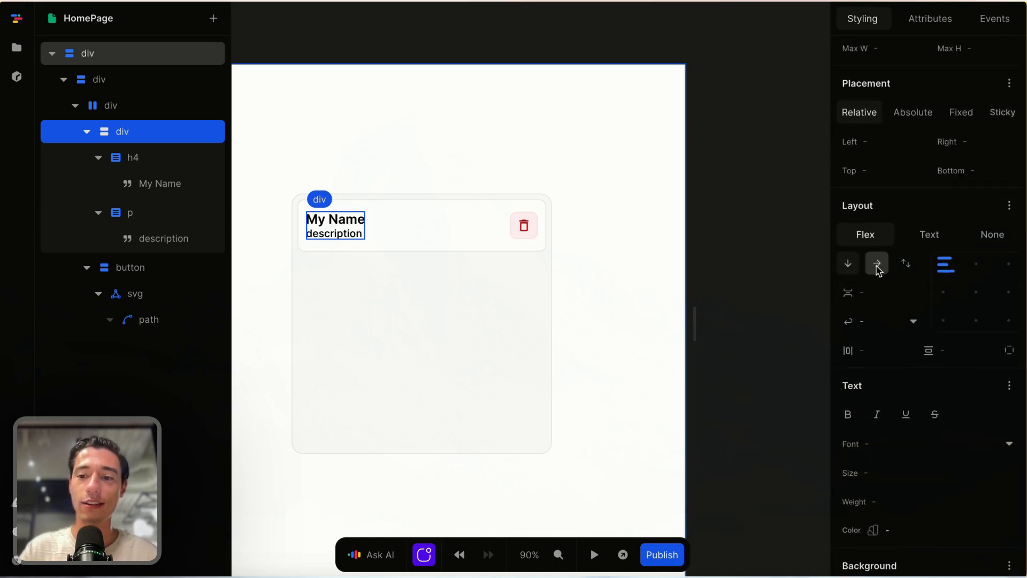
click(877, 290)
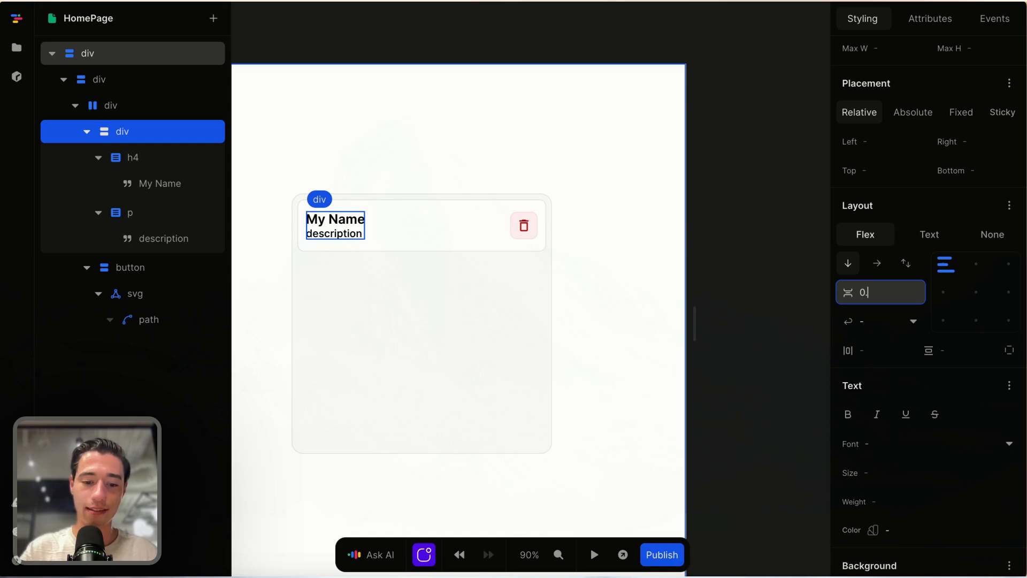
text(0.35rem)
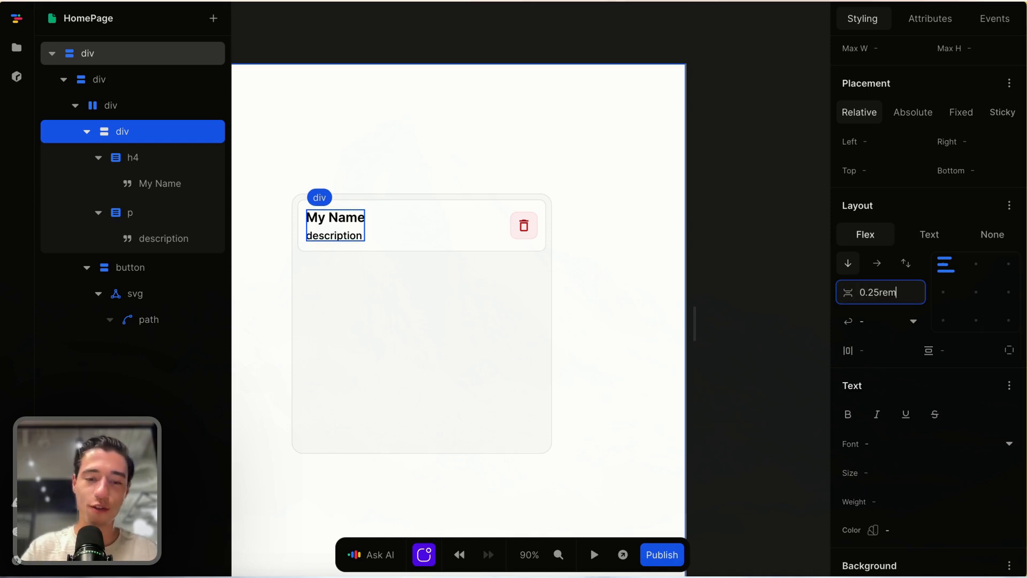
click(343, 249)
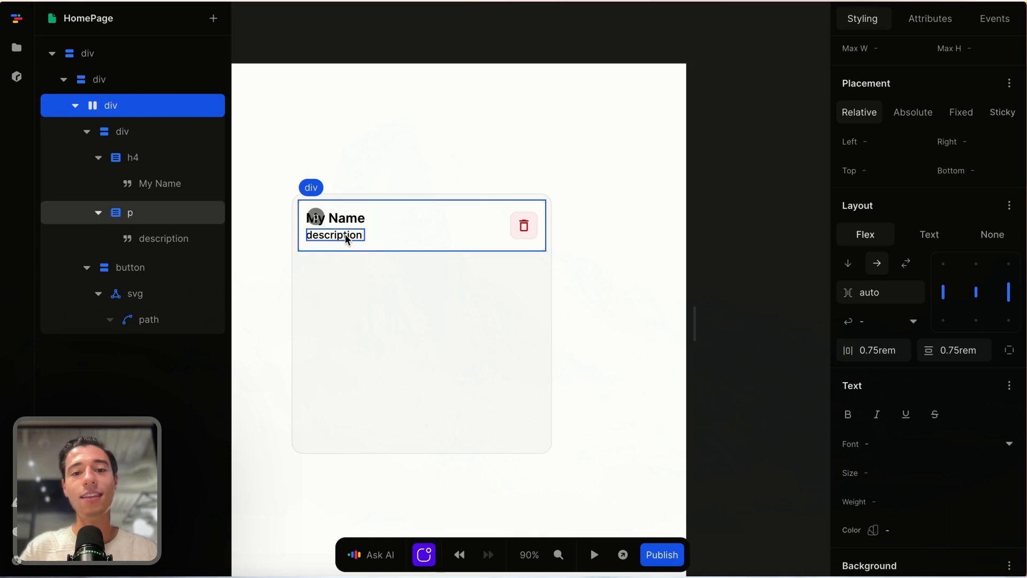
Step: Replace the paragraph's text with "This is a description, that my be a long description"
click(347, 238)
double_click(347, 233)
key(BackSpace)
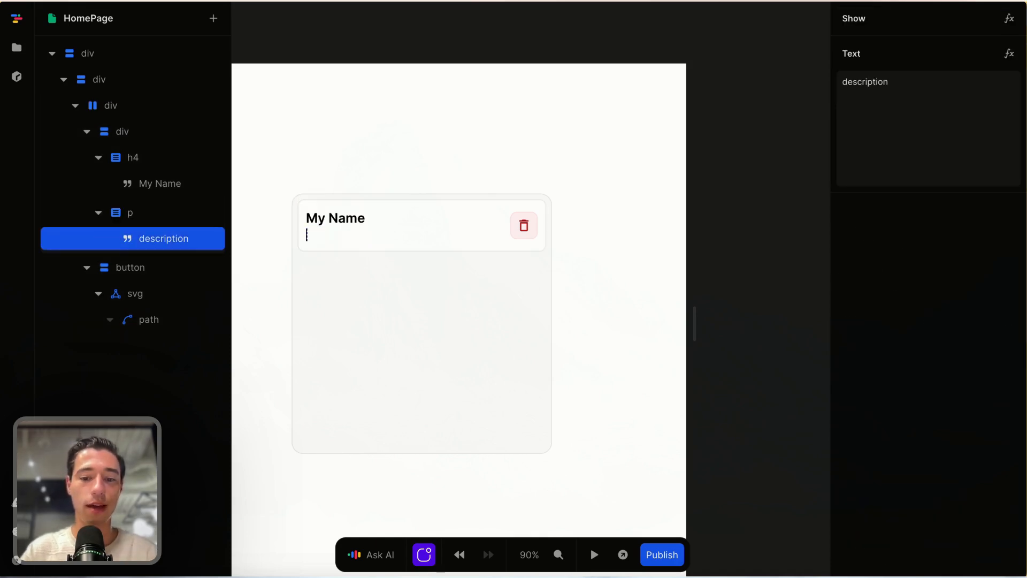
text(This is a)
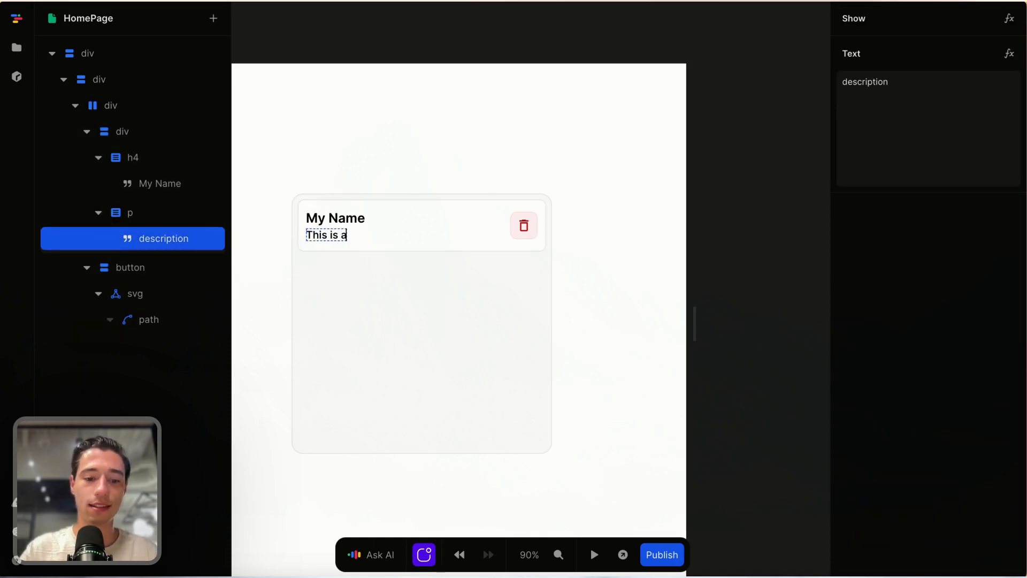
text( description)
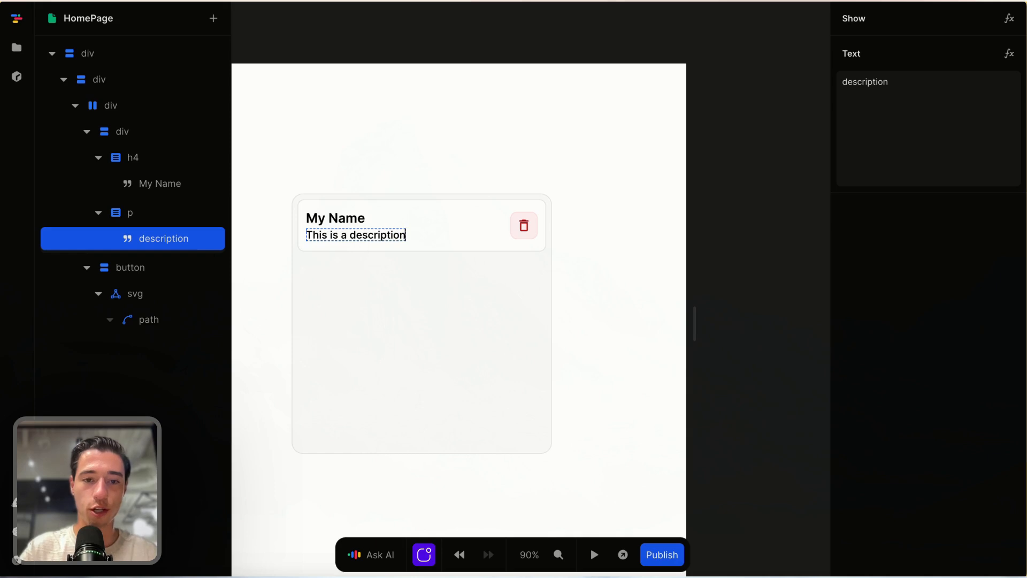
text(, my)
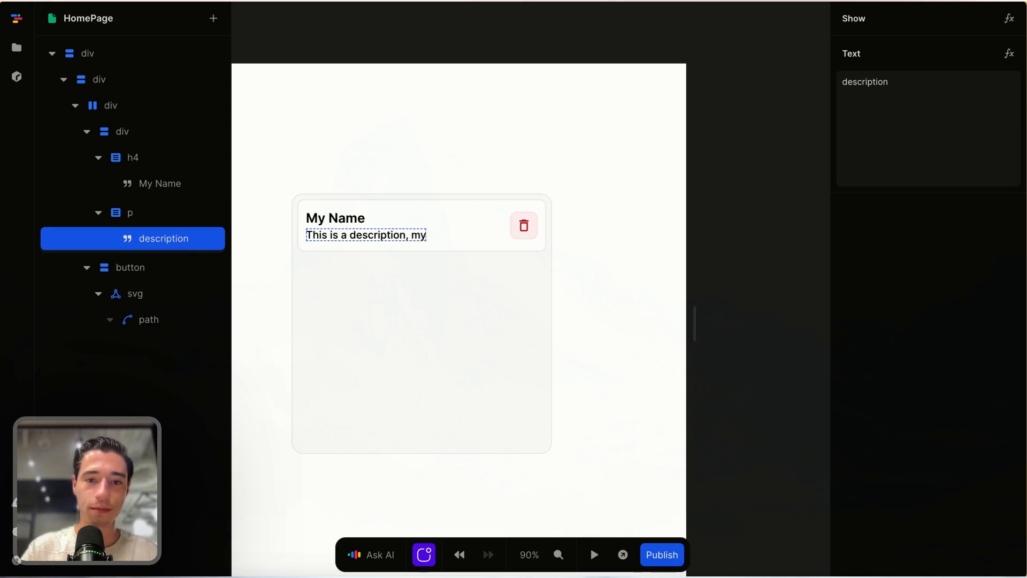
key(BackSpace)
key(BackSpace)
text(that my)
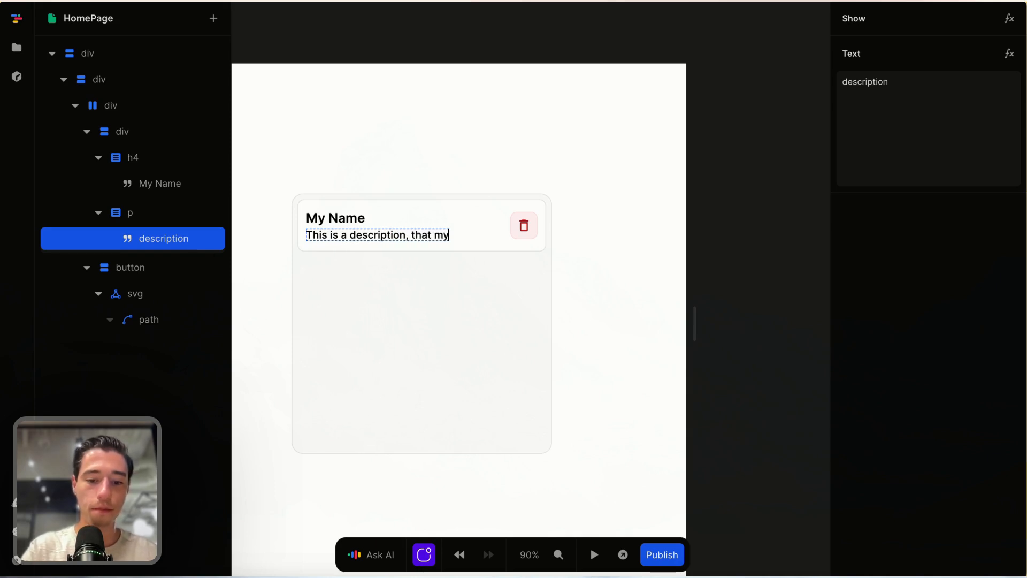
text( be a lon)
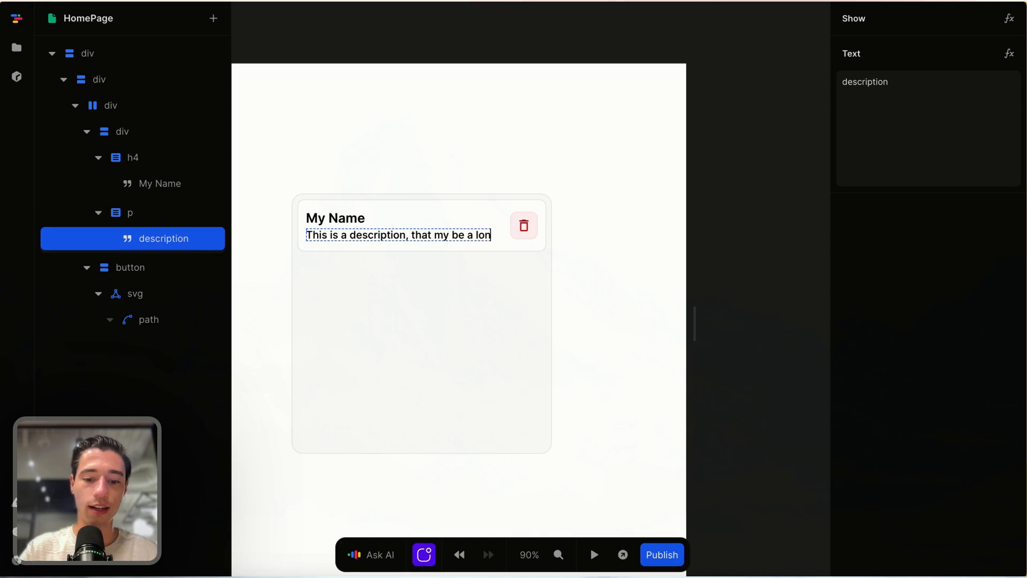
text(g description)
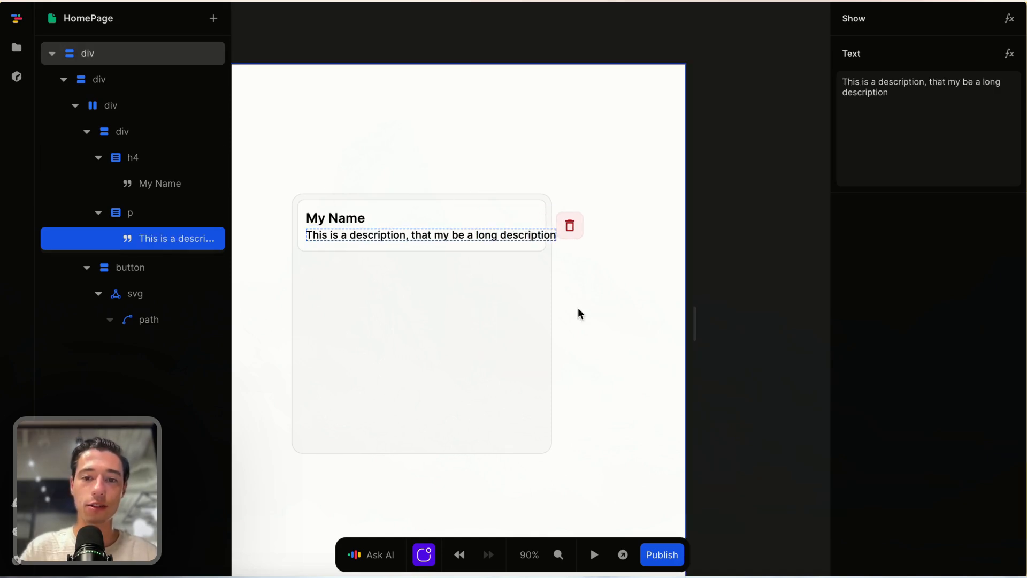
Step: Set the width of the div wrapping the heading and description to 100% and its flex to 1
click(524, 257)
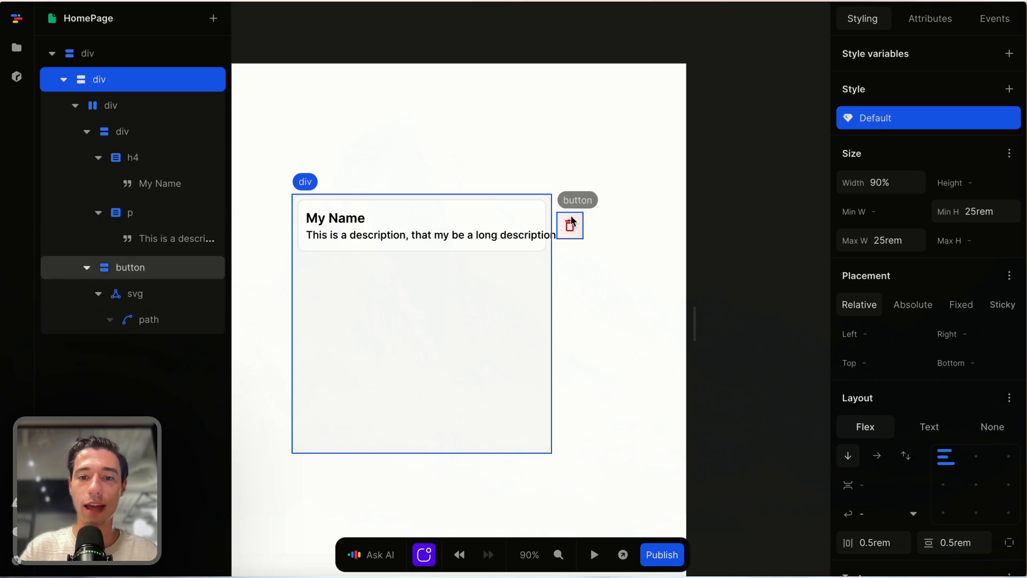
click(490, 226)
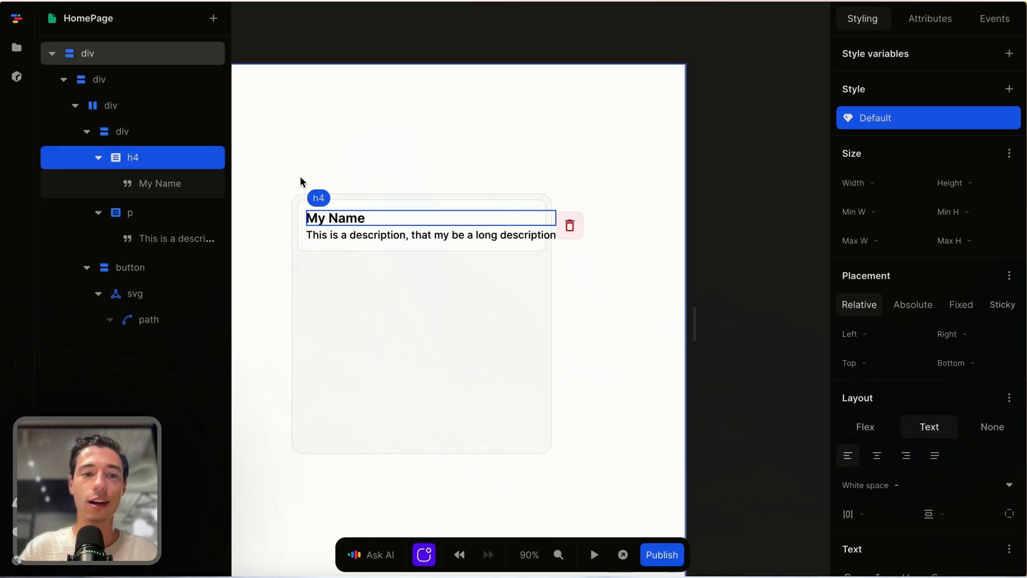
click(143, 138)
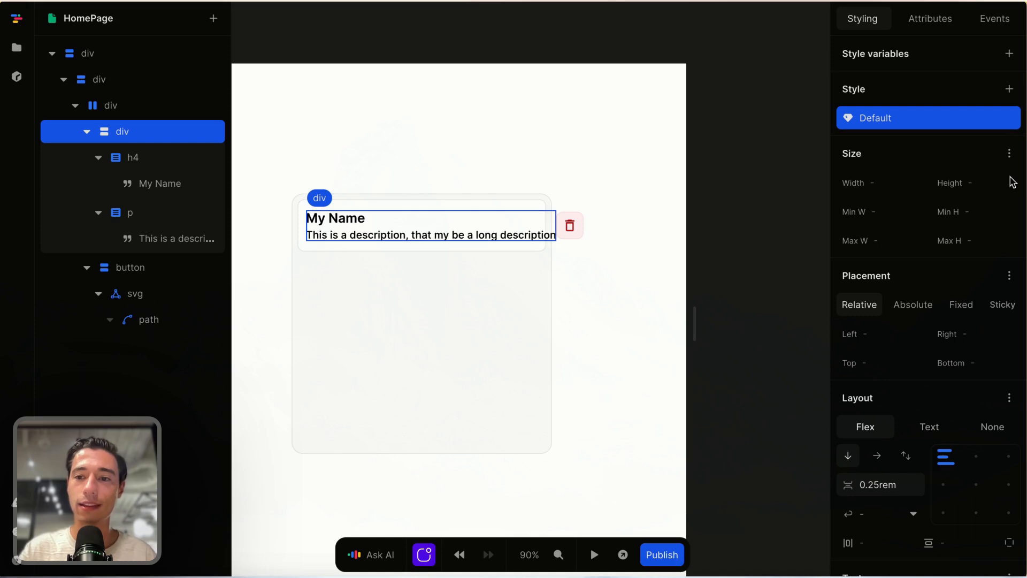
click(900, 182)
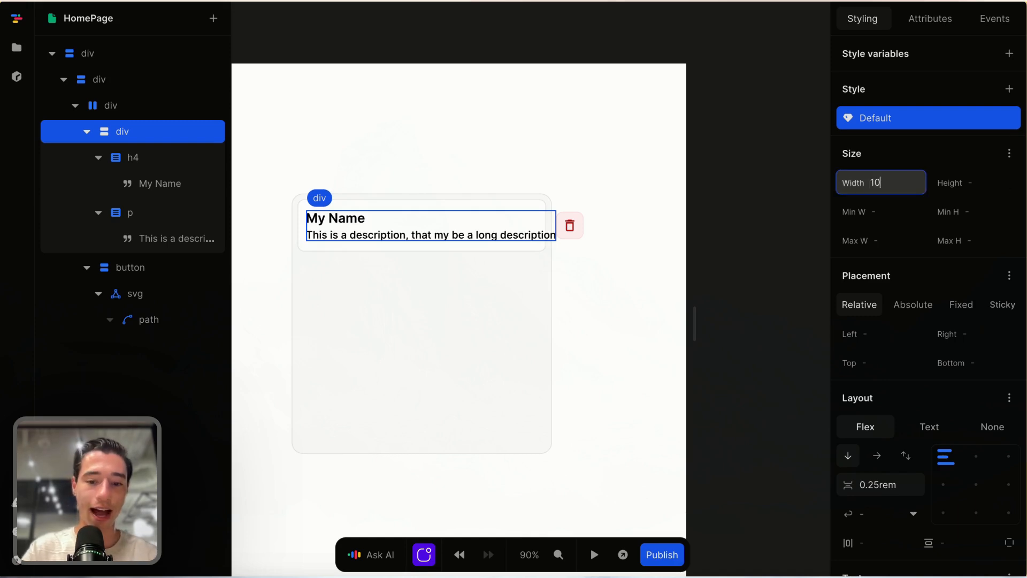
click(1009, 154)
text(1)
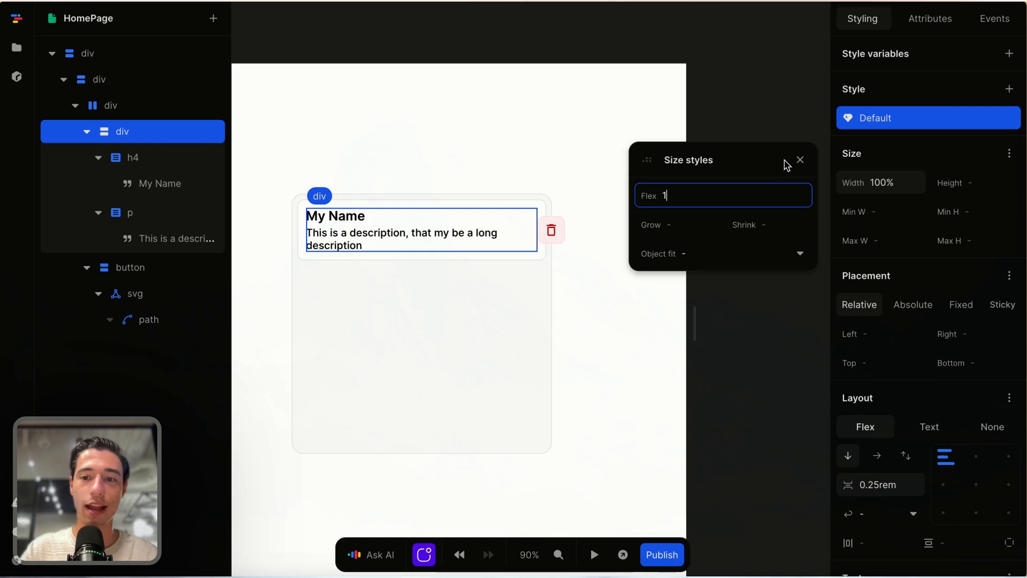
key(Return)
click(800, 160)
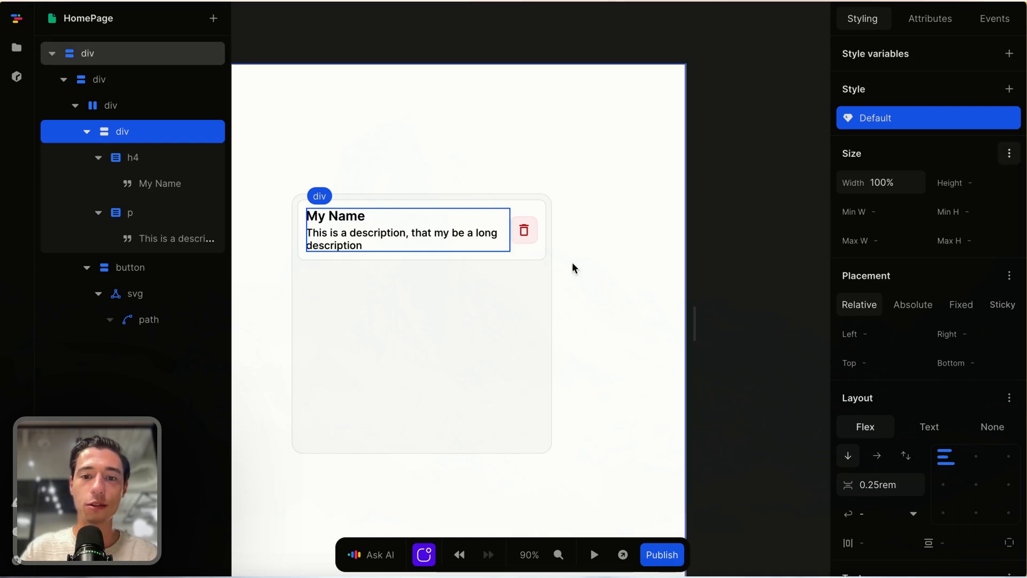
Step: Give the div wrapping the heading and description a right padding of 1rem
click(528, 250)
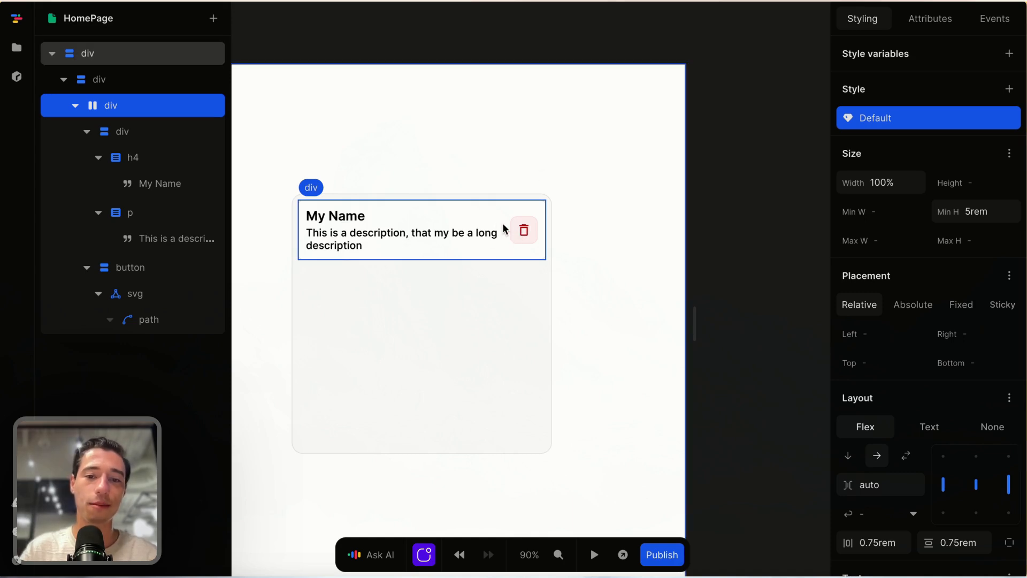
scroll(960, 442, down, 3)
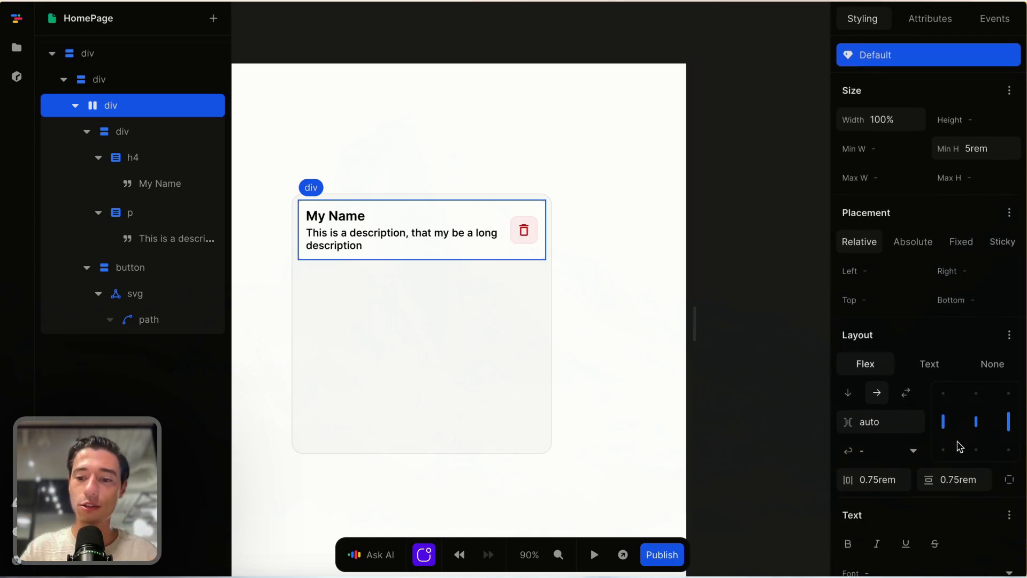
click(487, 223)
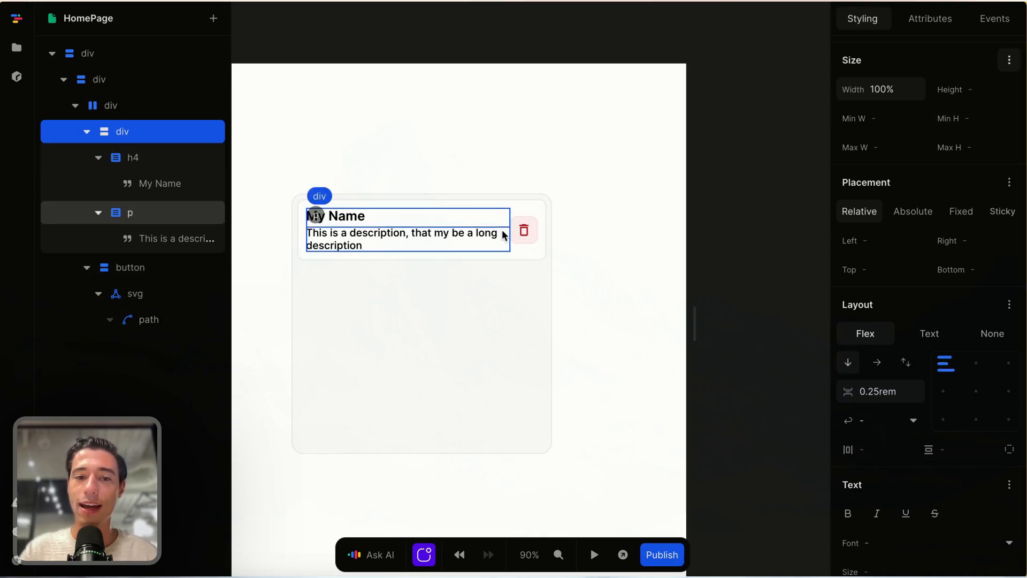
click(1010, 450)
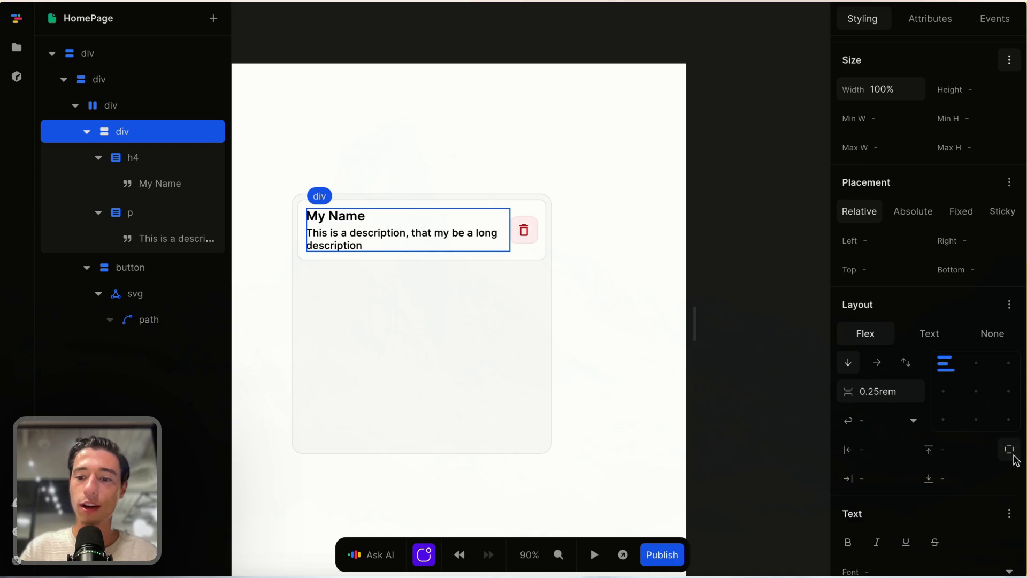
scroll(931, 460, down, 2)
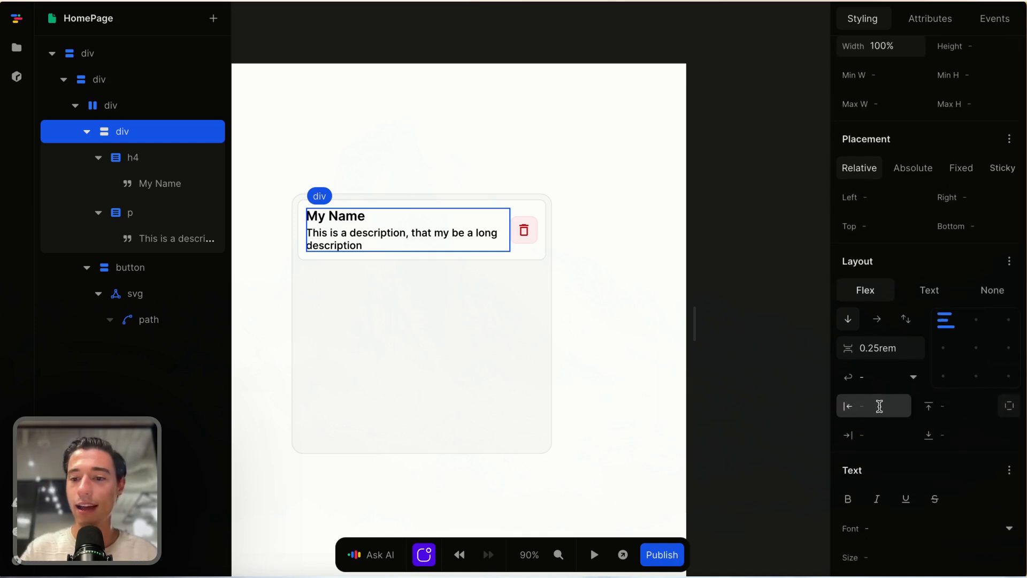
click(879, 406)
click(876, 440)
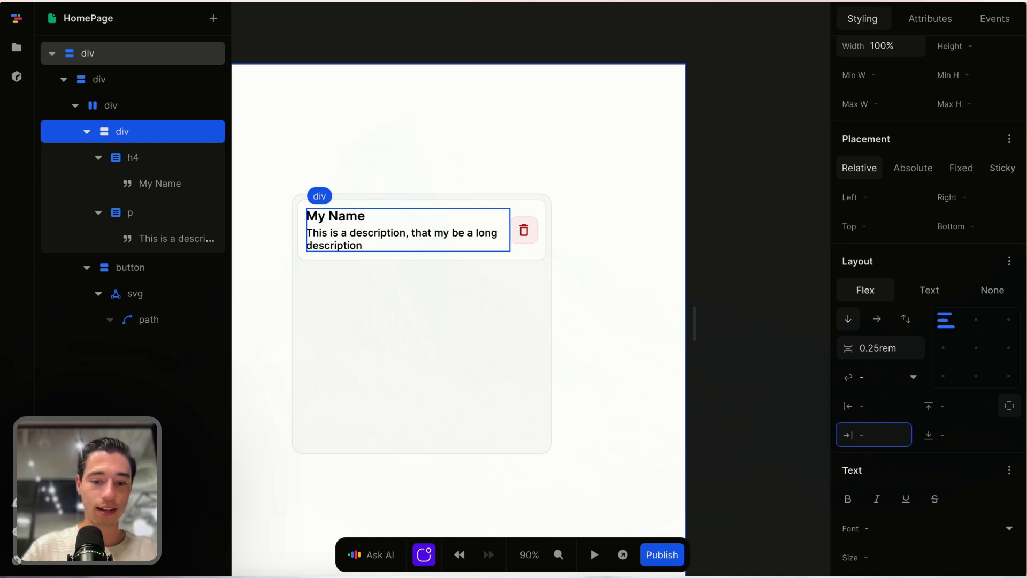
key(Return)
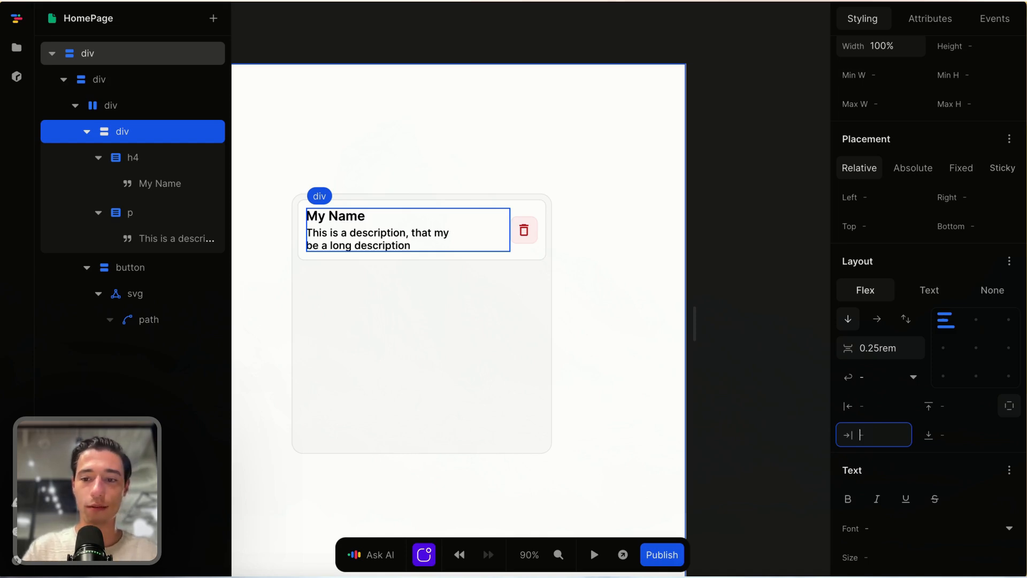
text(m)
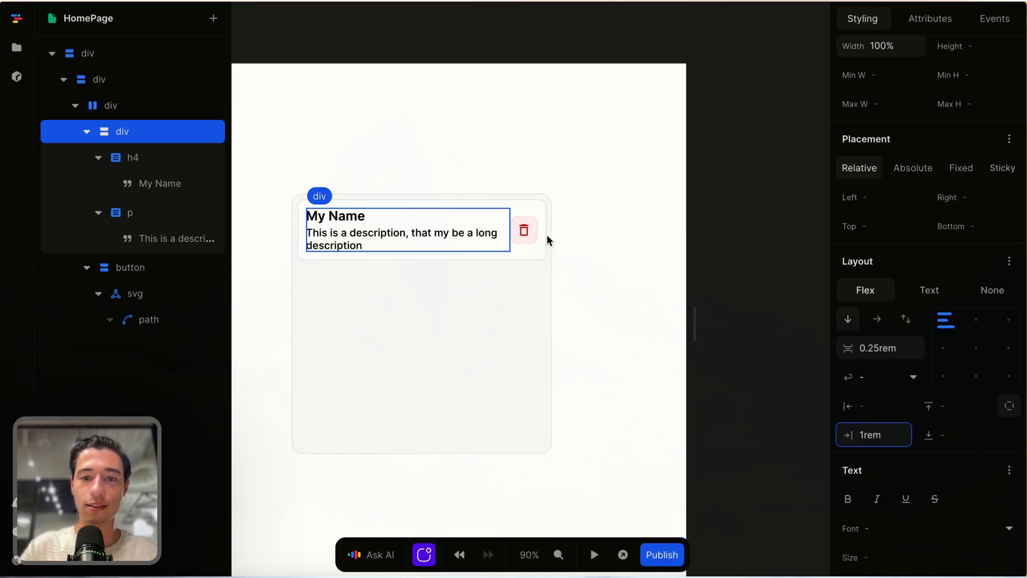
click(514, 225)
click(514, 284)
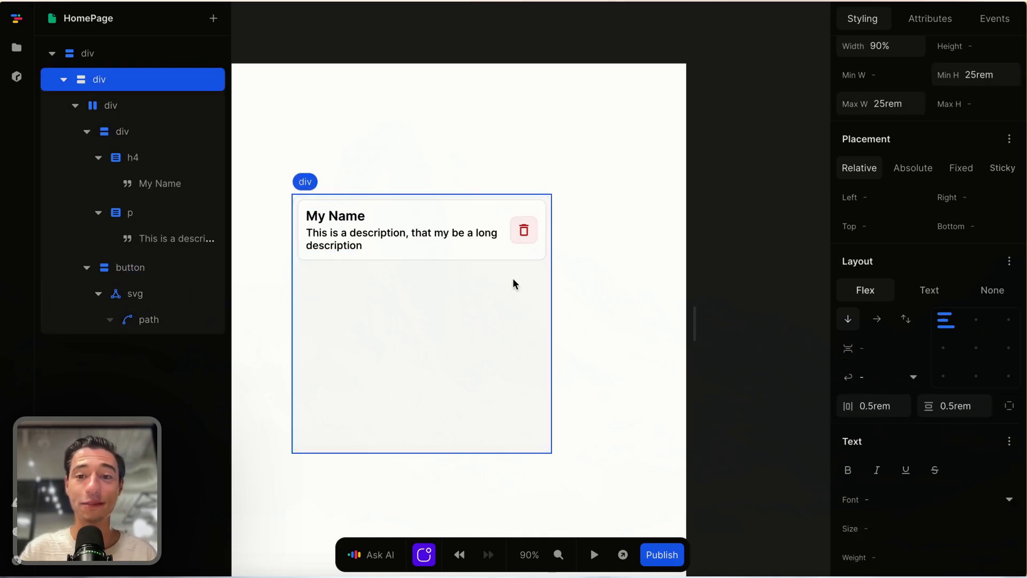
click(508, 239)
click(508, 238)
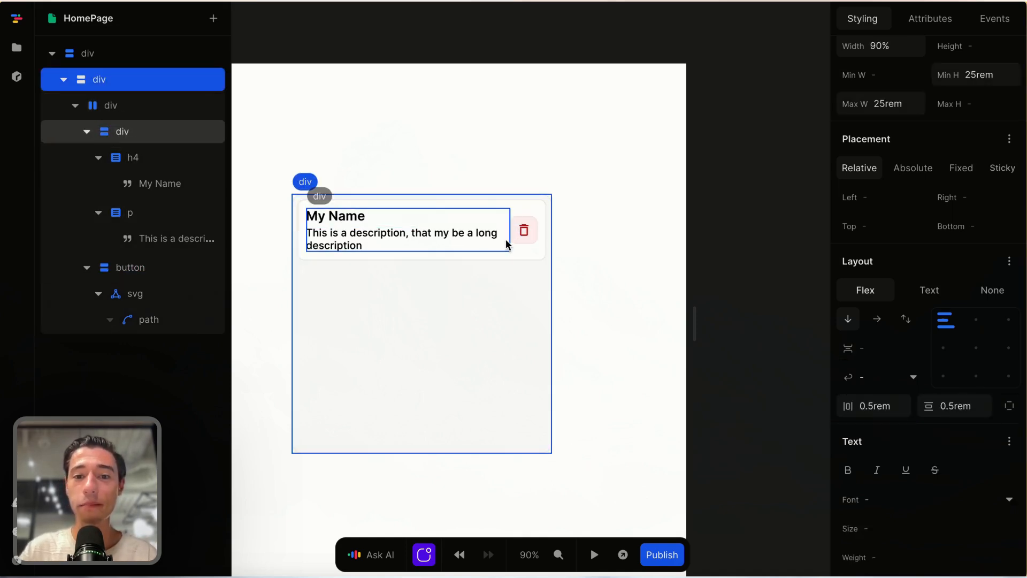
Step: Set the description paragraph's text color to grey-600
click(377, 233)
click(377, 232)
scroll(931, 356, down, 2)
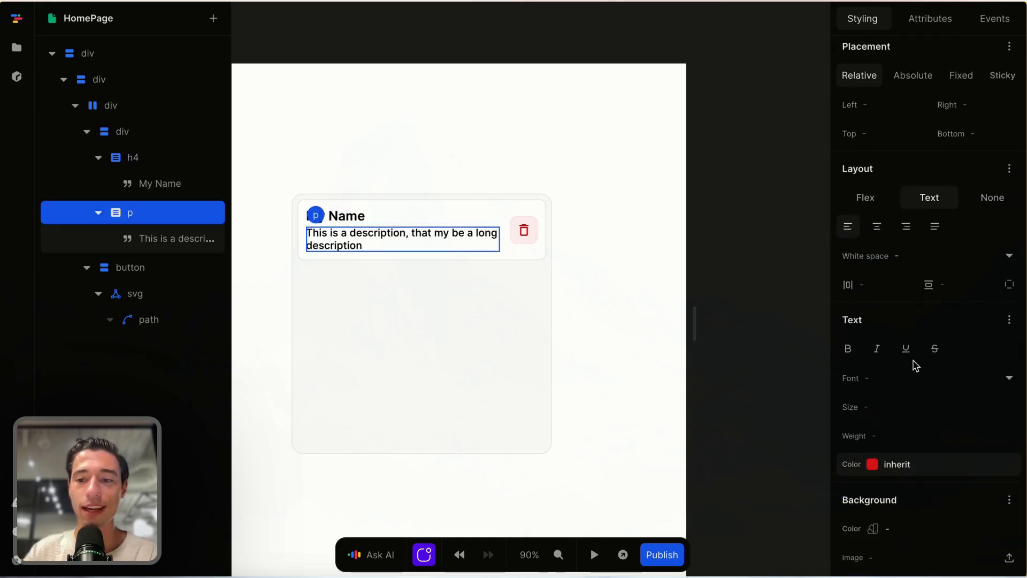
scroll(915, 364, up, 4)
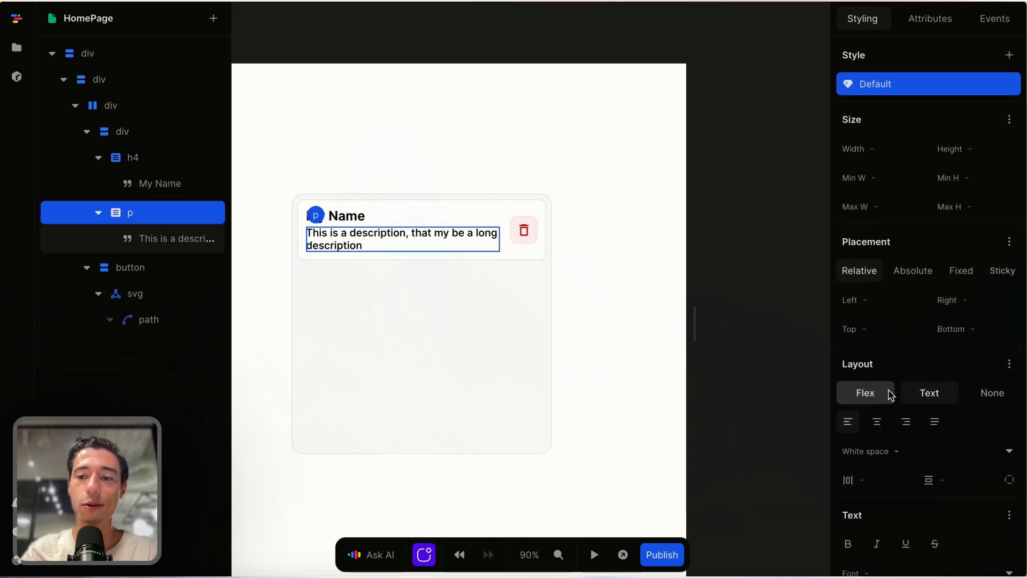
scroll(891, 396, down, 4)
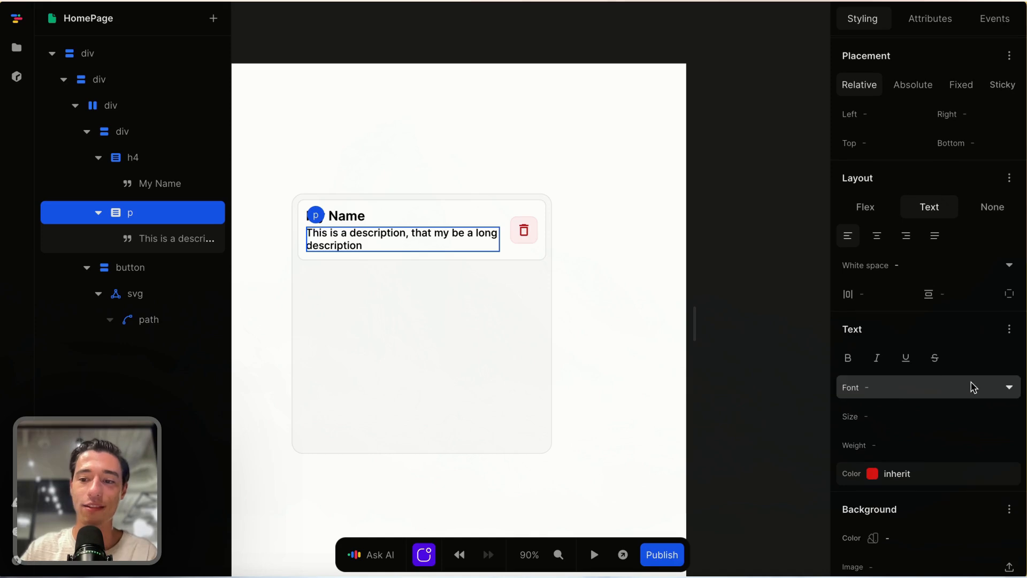
click(1012, 474)
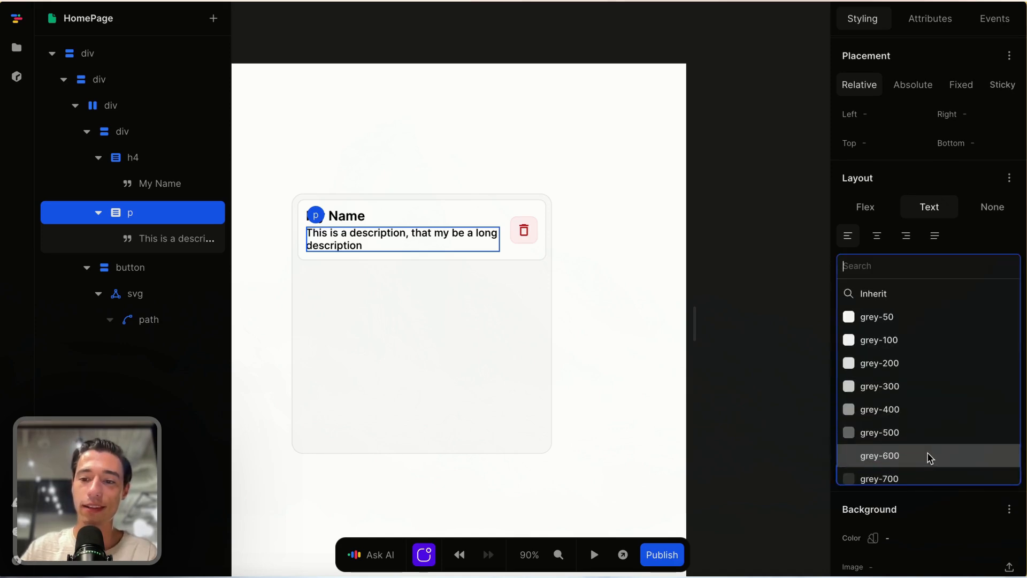
click(927, 455)
click(622, 399)
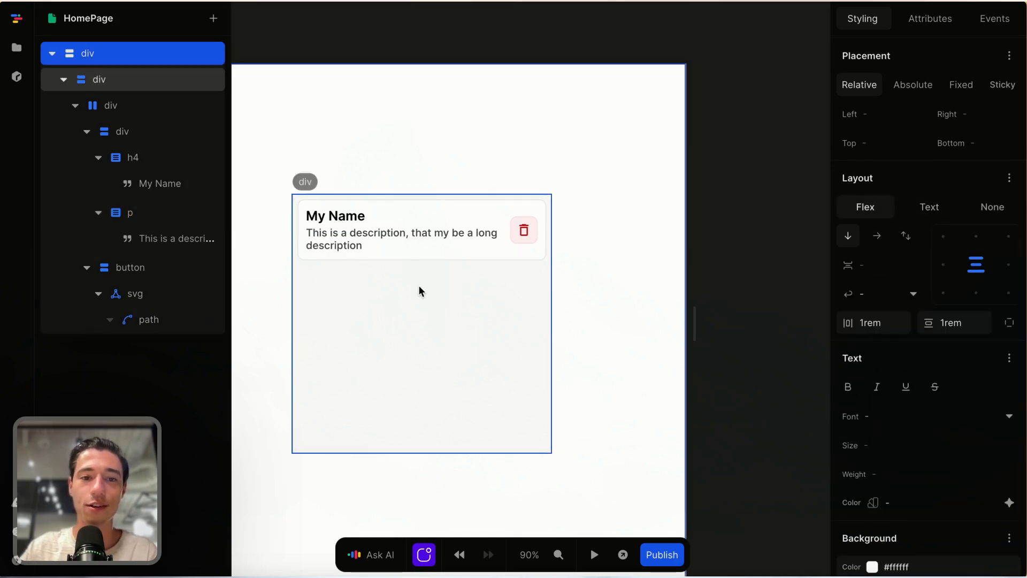
Step: Set the description paragraph's text size to 14px
click(409, 236)
click(892, 414)
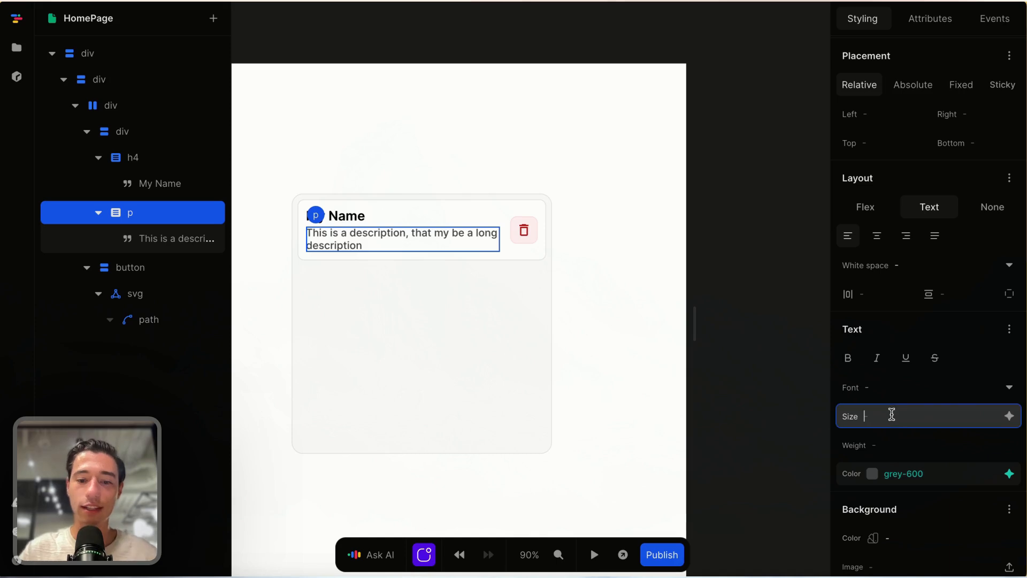
text(14px)
click(679, 353)
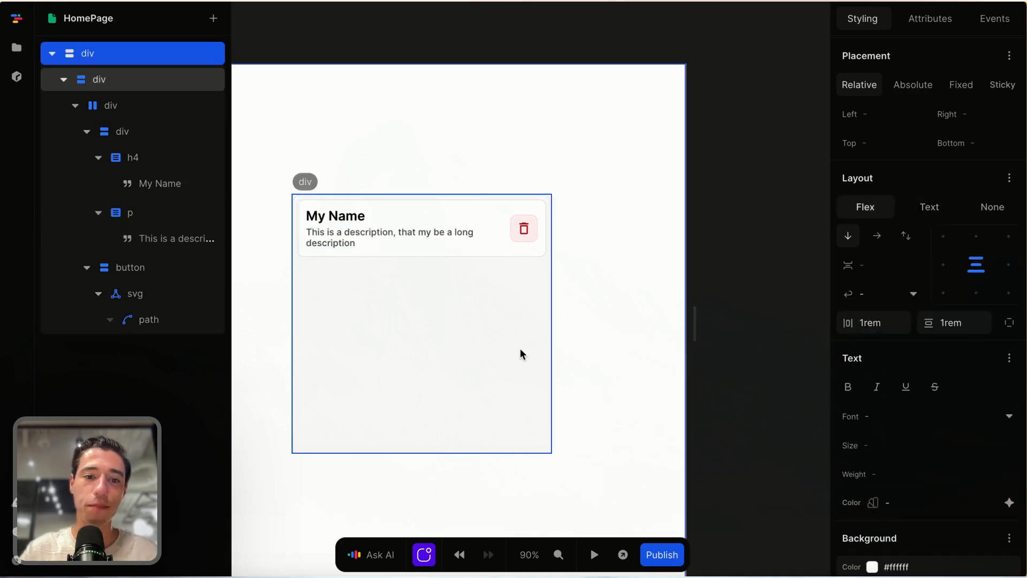
Step: Remove the minimum height from the list item row div
click(474, 316)
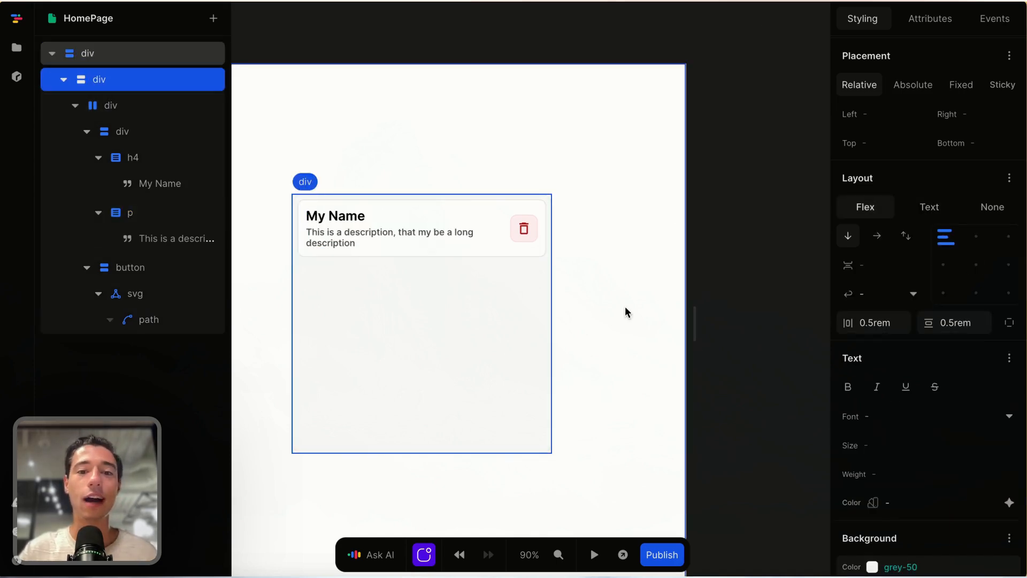
click(488, 239)
click(503, 212)
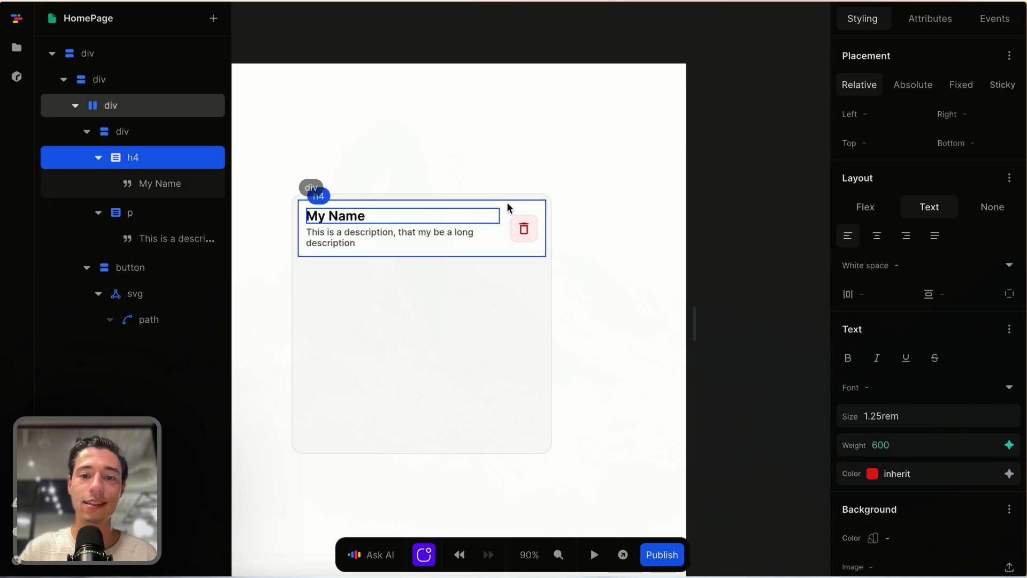
click(511, 206)
scroll(1019, 131, up, 4)
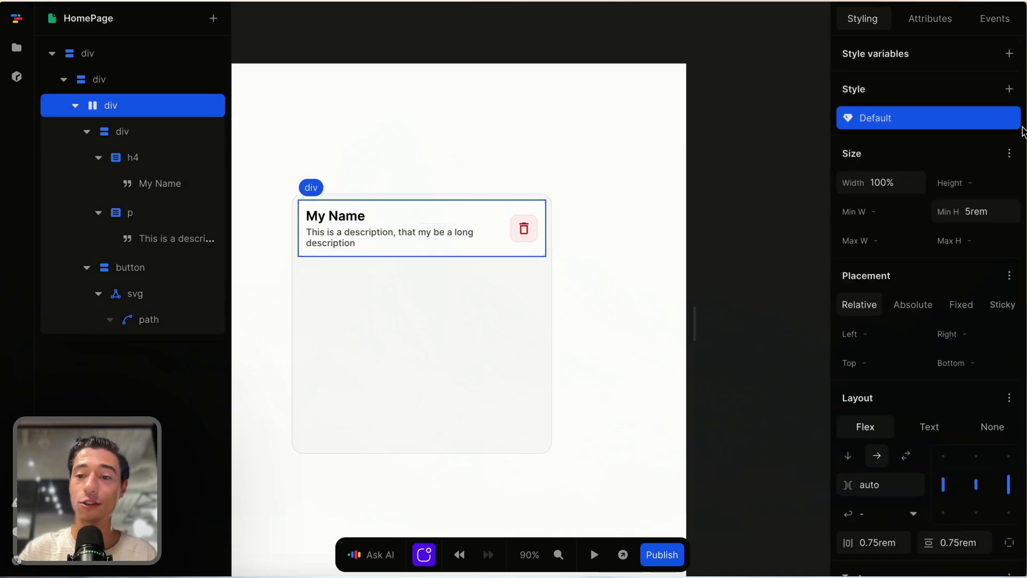
click(1008, 214)
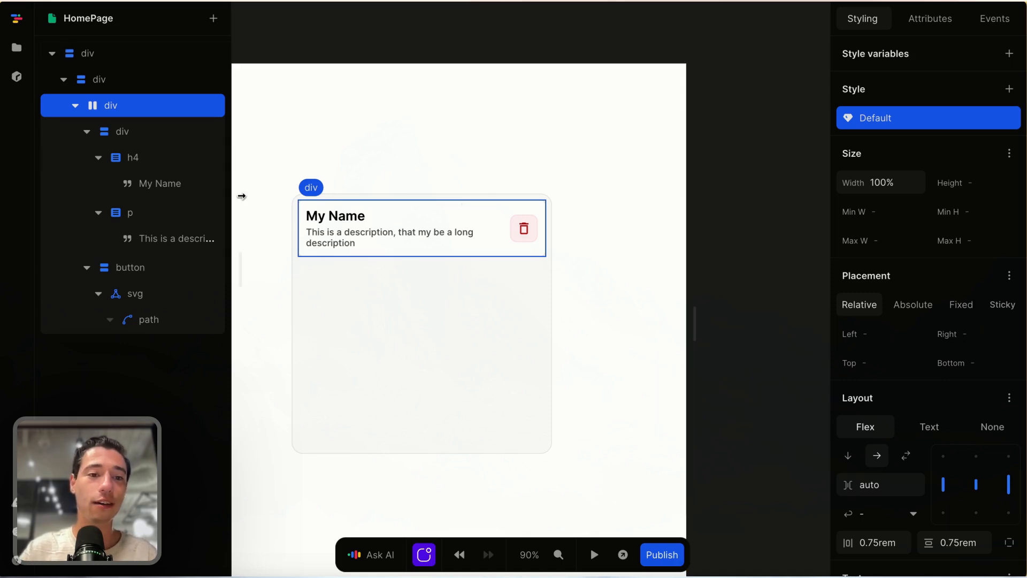
Step: Repeat the list item row div for each entry of the list variable
right_click(154, 111)
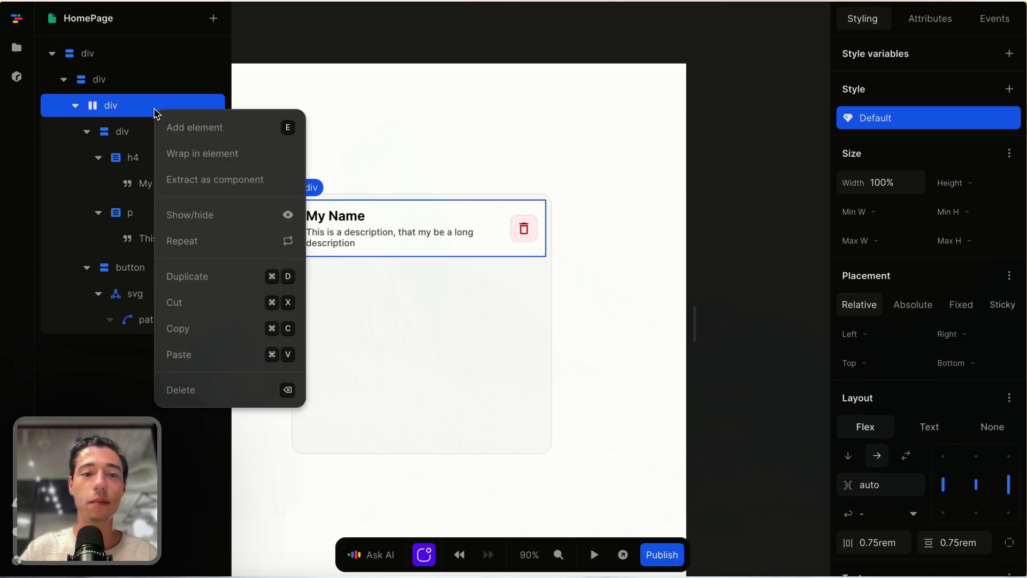
click(204, 240)
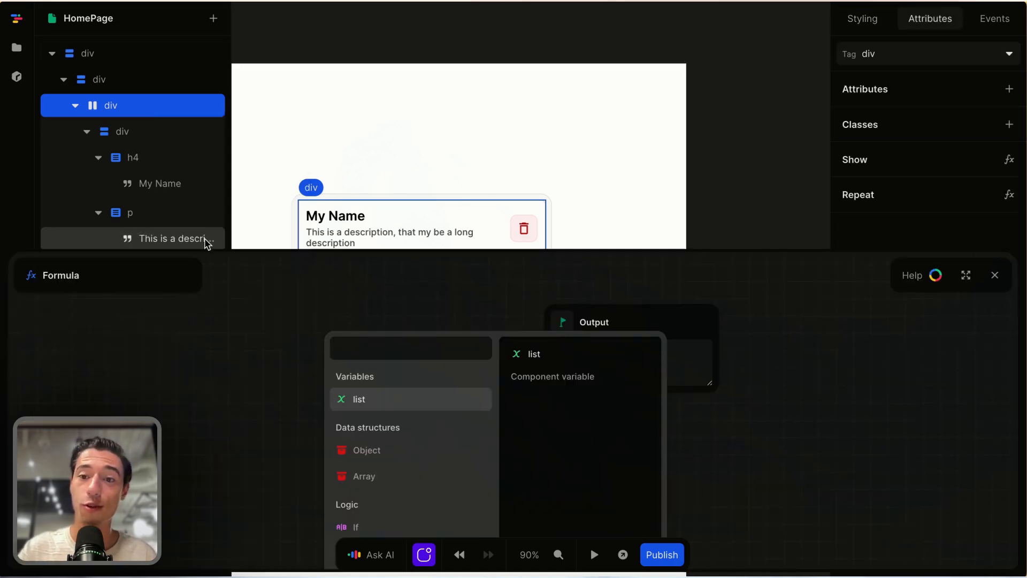
click(379, 404)
click(995, 275)
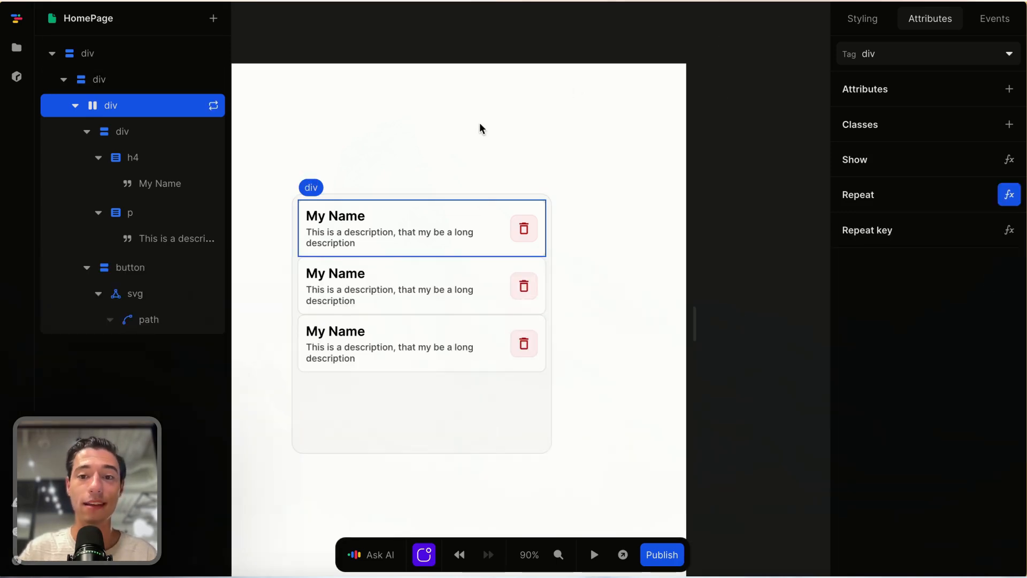
Step: Set the gap between items in the list container div to 0.5rem
click(460, 250)
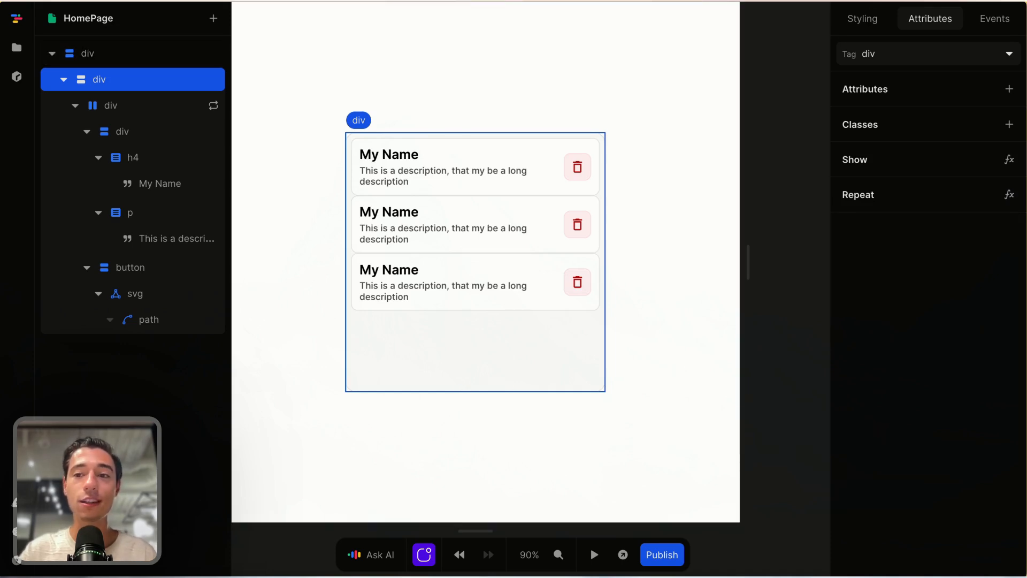
click(863, 18)
scroll(885, 428, down, 1)
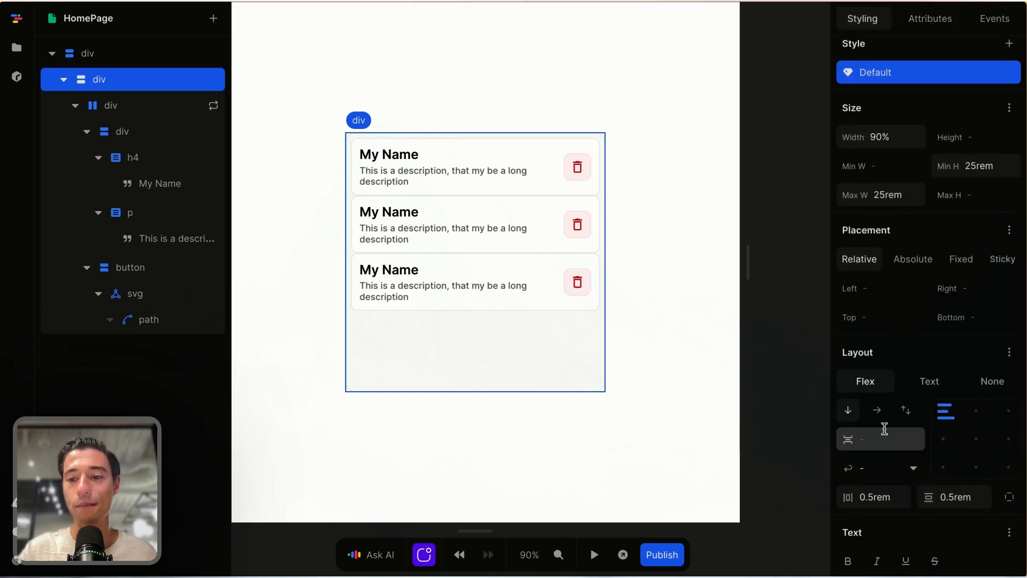
click(873, 437)
text(0.5re)
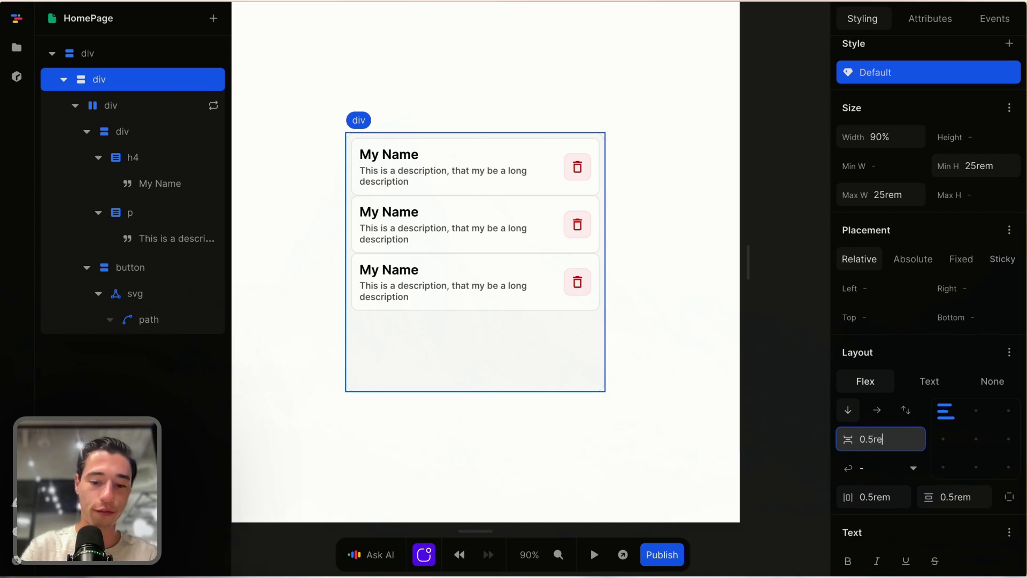
text(m)
key(Return)
click(736, 378)
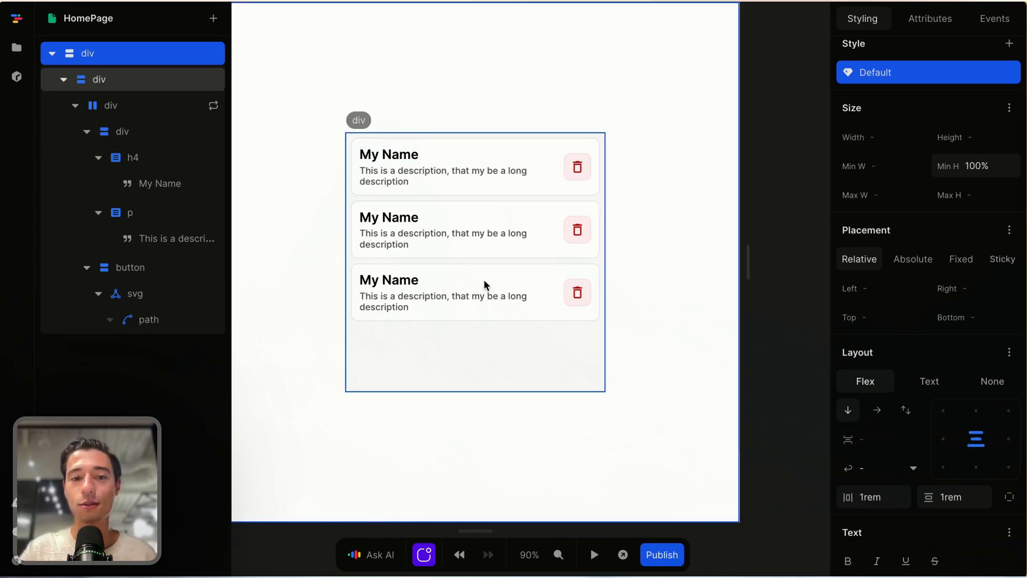
Step: Set the repeated list item row's horizontal padding to 1rem
click(547, 205)
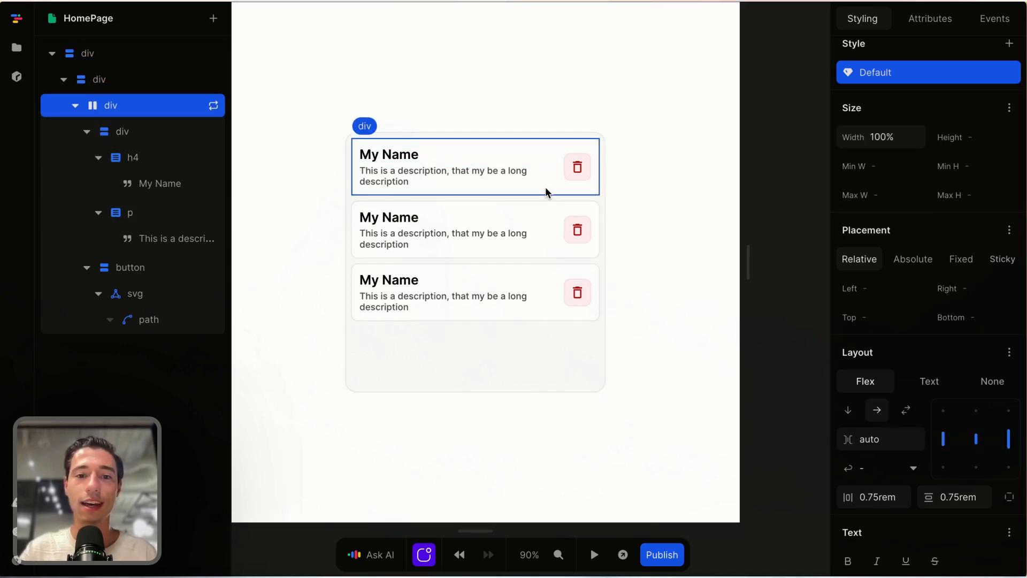
scroll(908, 386, down, 3)
click(873, 414)
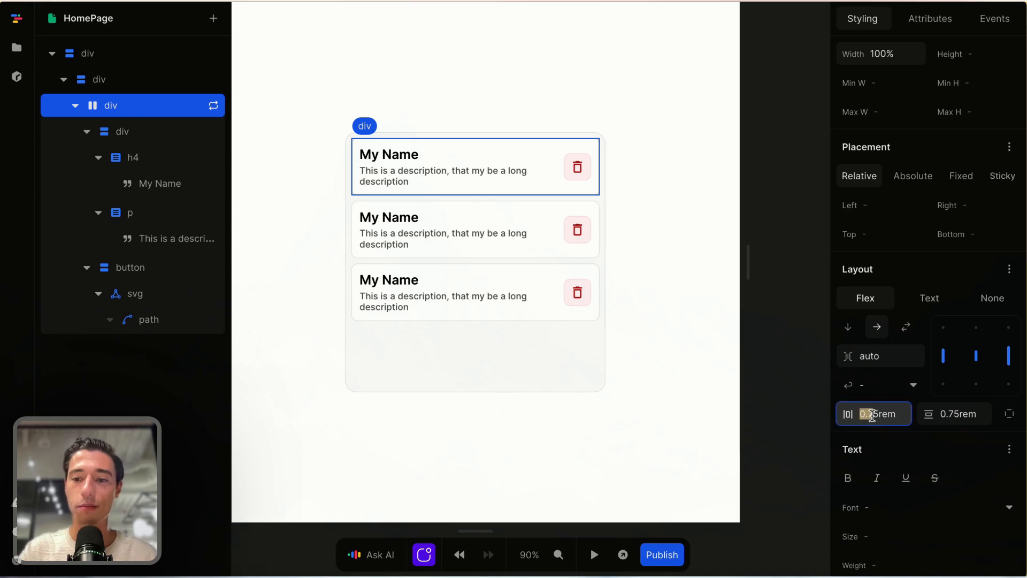
key(BackSpace)
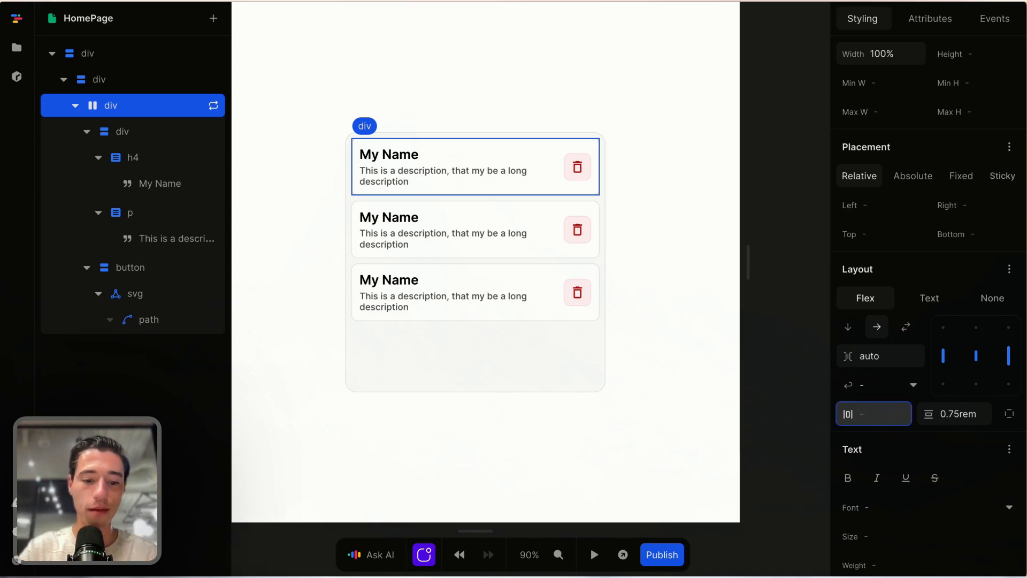
text(1rem)
click(628, 384)
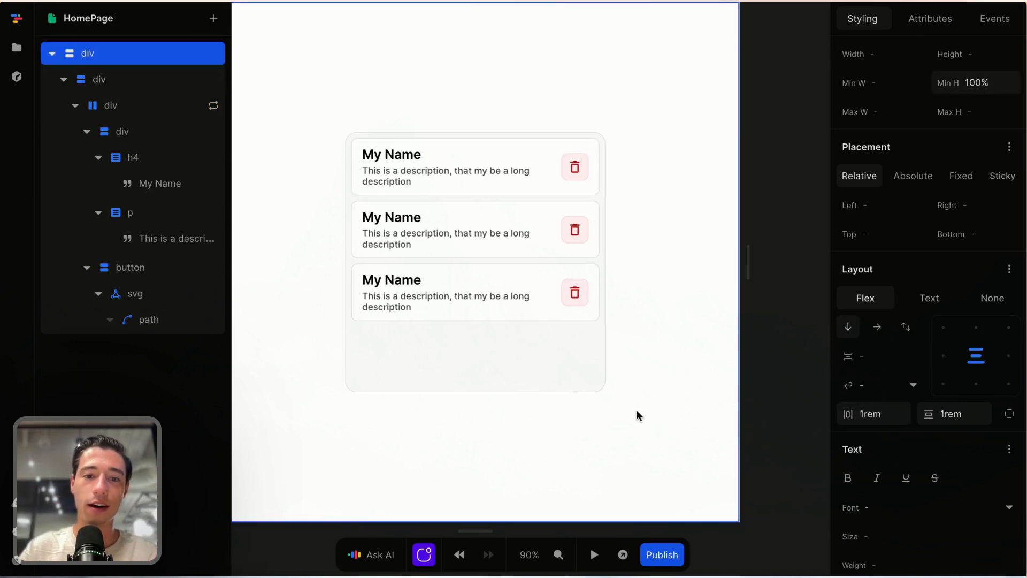
Step: Set the repeated list item row's border radius to 13px
scroll(488, 192, right, 2)
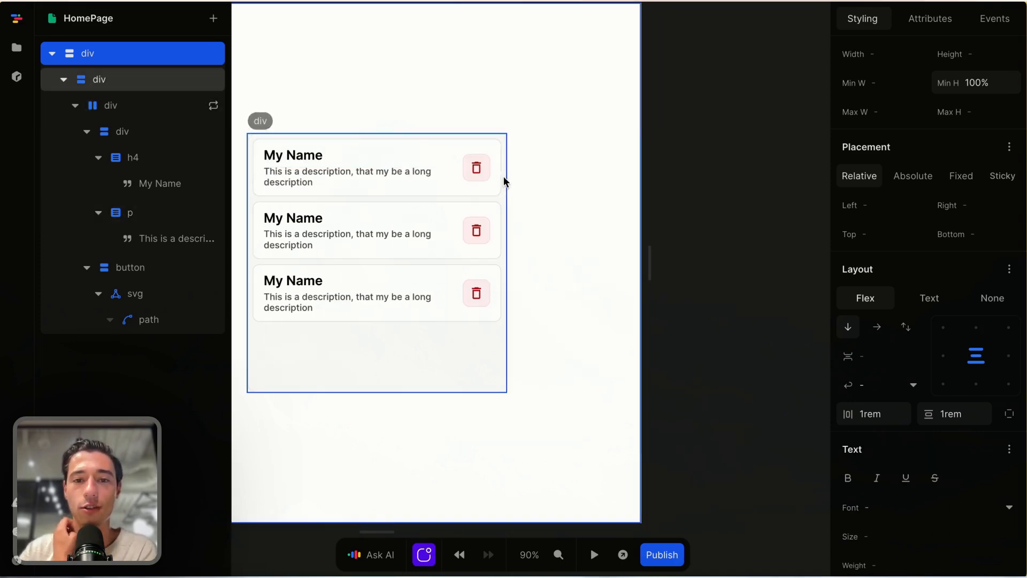
click(496, 176)
scroll(496, 176, left, 1)
scroll(496, 177, up, 1)
click(600, 300)
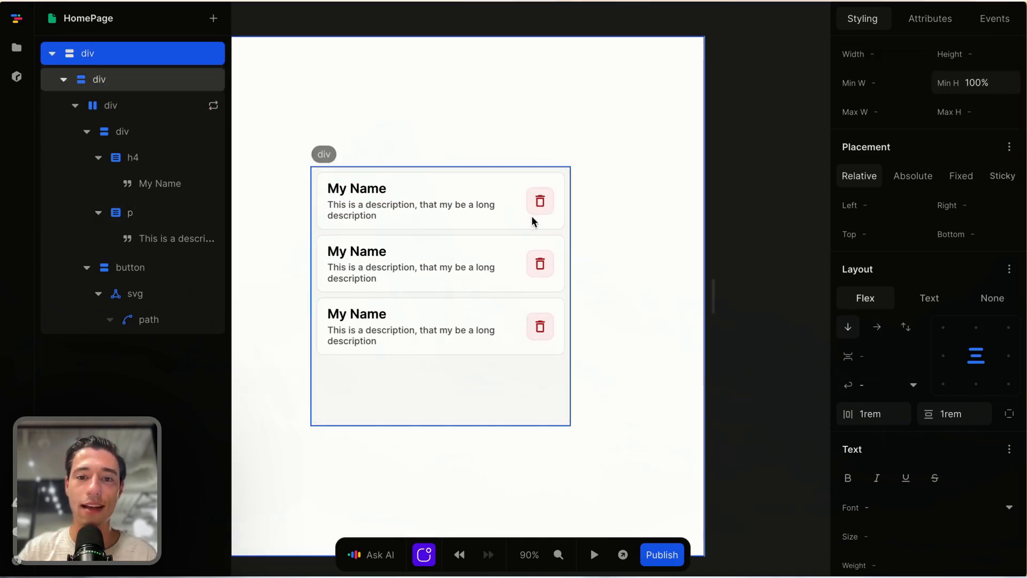
click(538, 183)
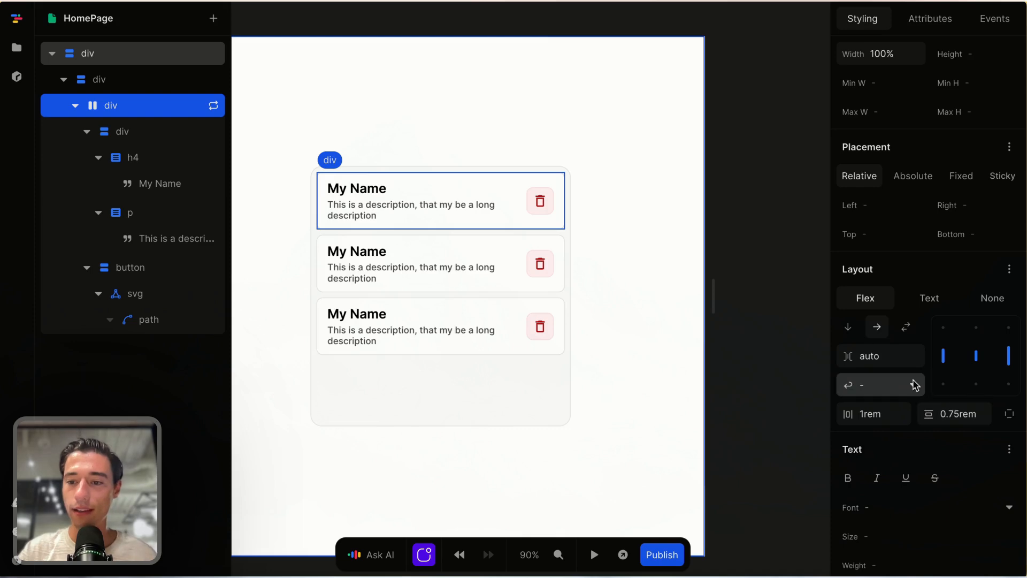
scroll(915, 385, down, 5)
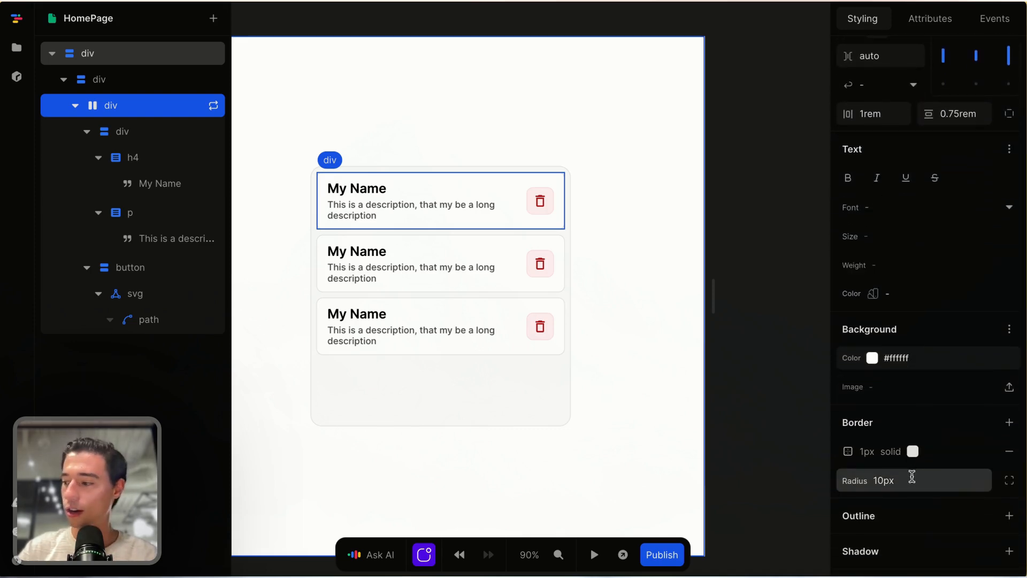
click(912, 476)
text(12px)
click(666, 345)
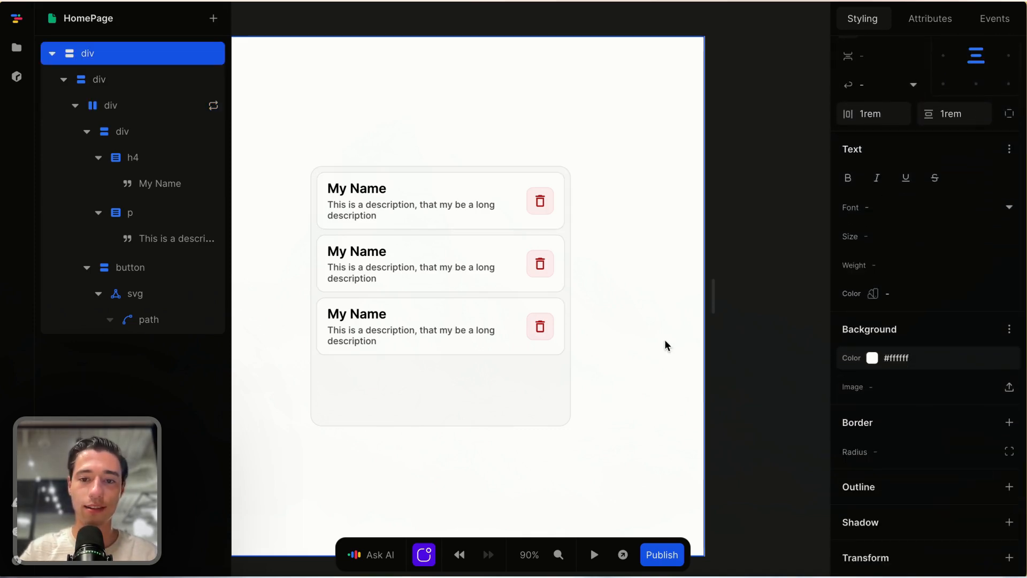
Step: Set the repeated list item row's border radius to 15px
click(554, 184)
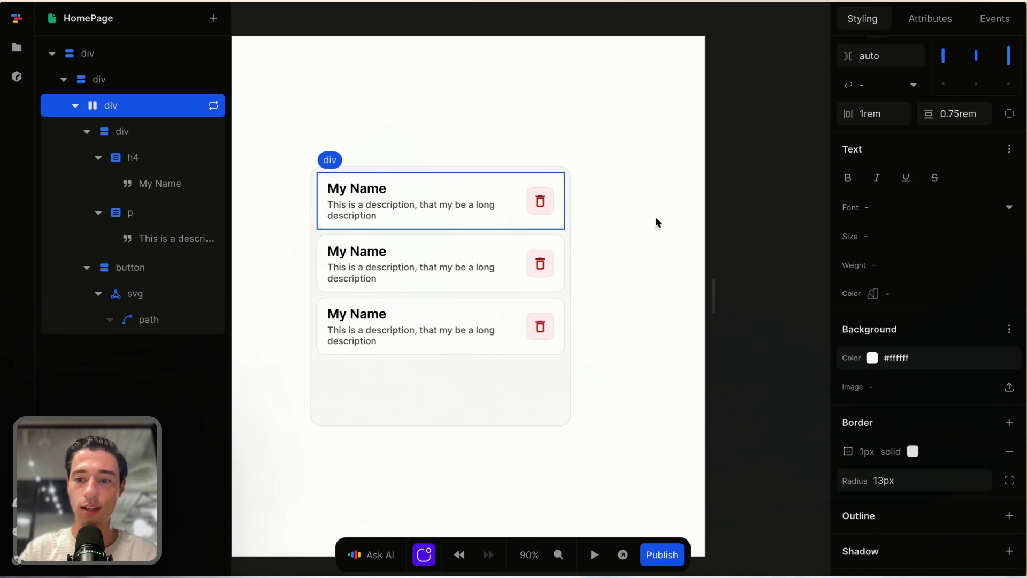
click(887, 479)
text(16px)
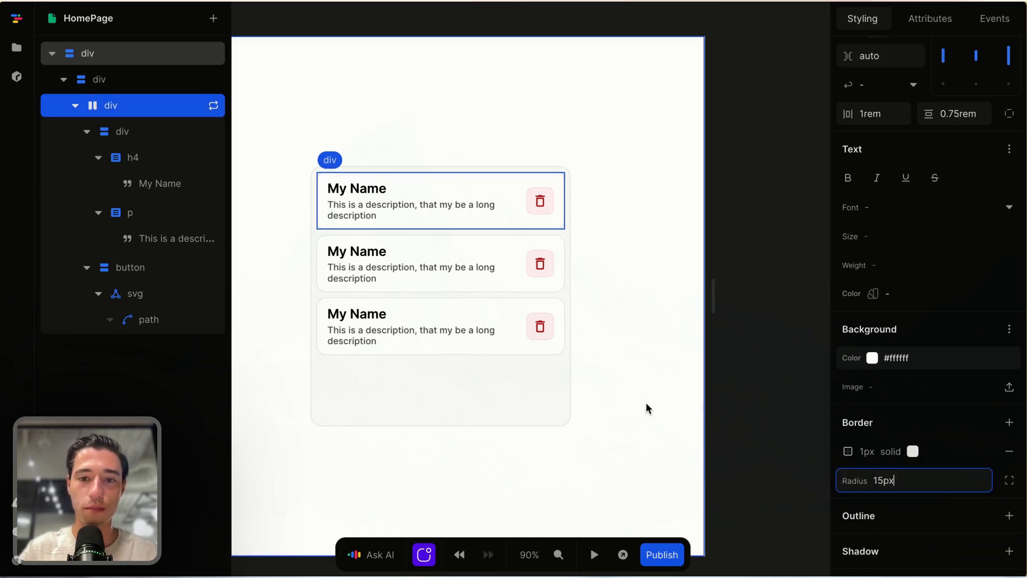
click(651, 389)
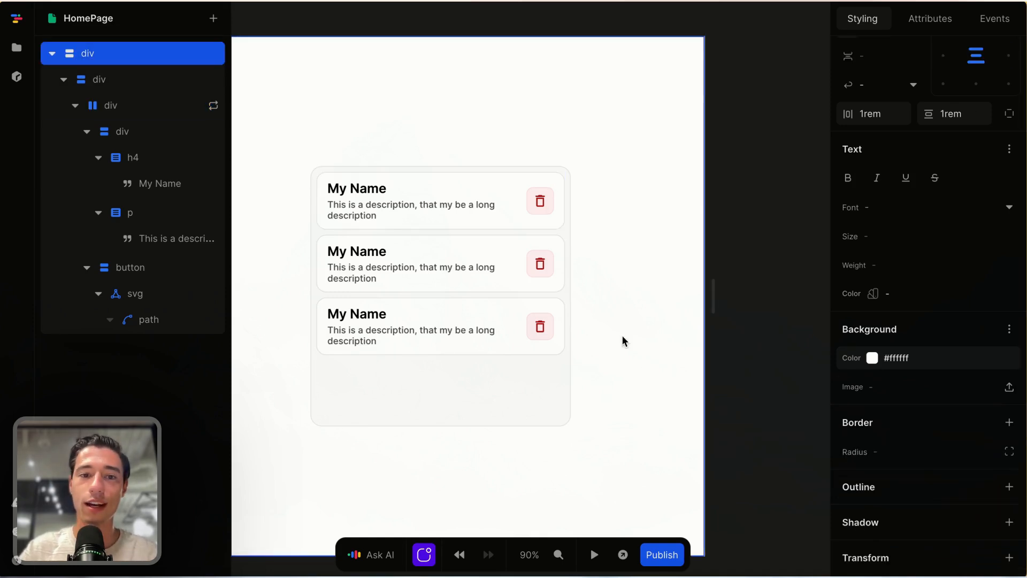
Step: Set the list container div's border radius to 20px
click(567, 207)
click(910, 480)
text(2)
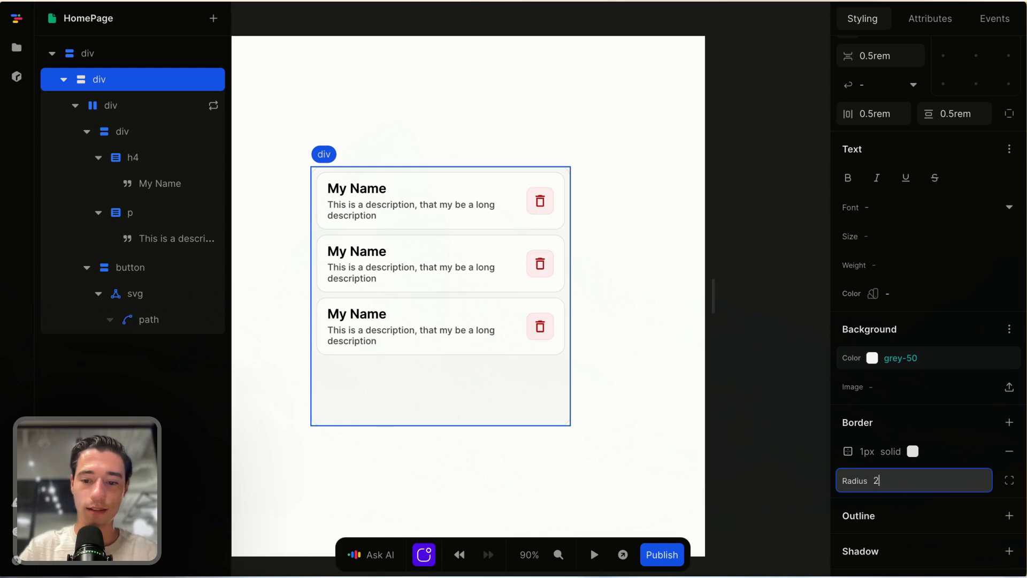
text(0)
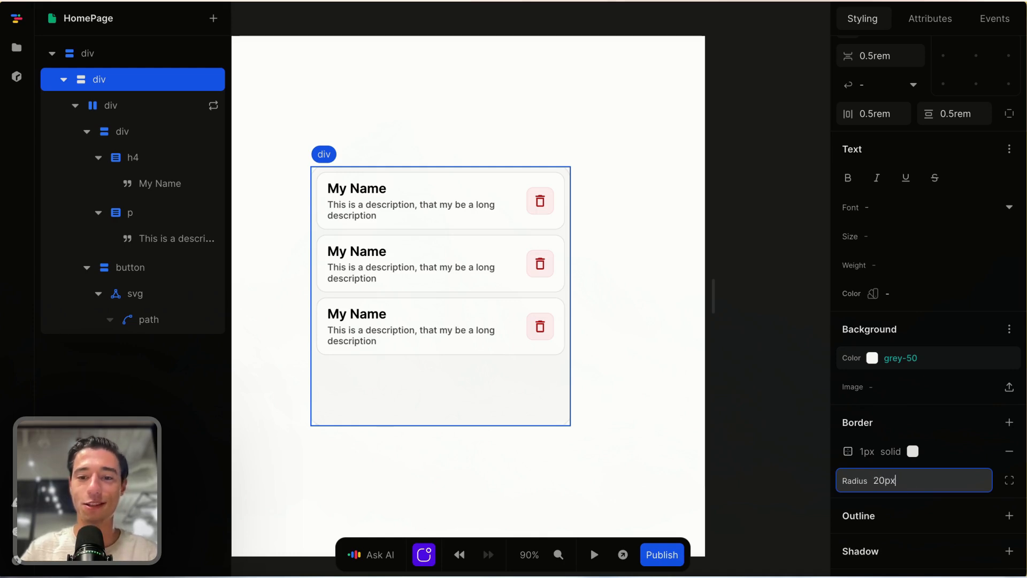
click(673, 416)
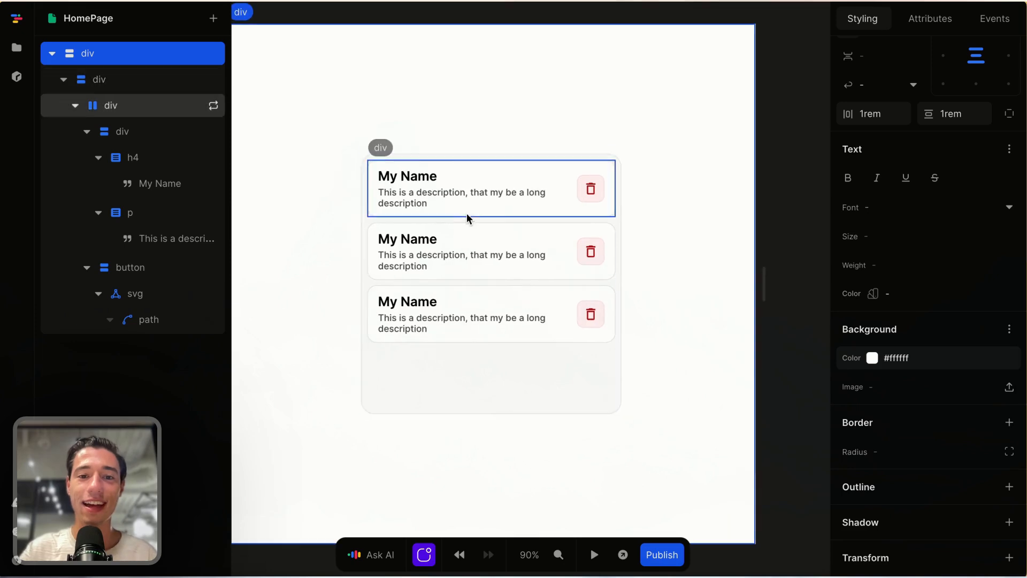
Step: Open the initial value formula of the list variable and remove all three null items from its array
click(420, 184)
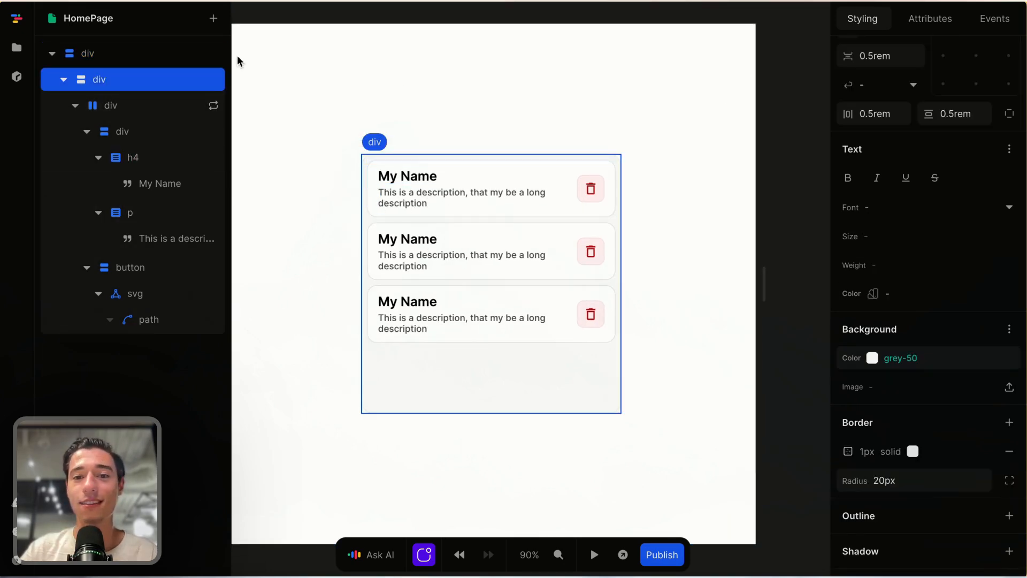
click(594, 210)
click(809, 77)
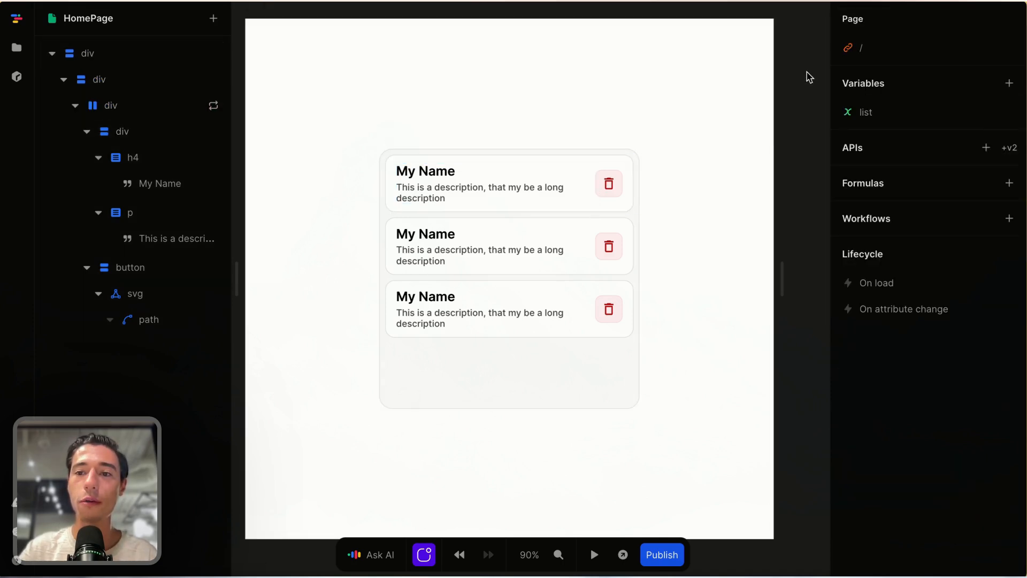
click(885, 113)
click(811, 187)
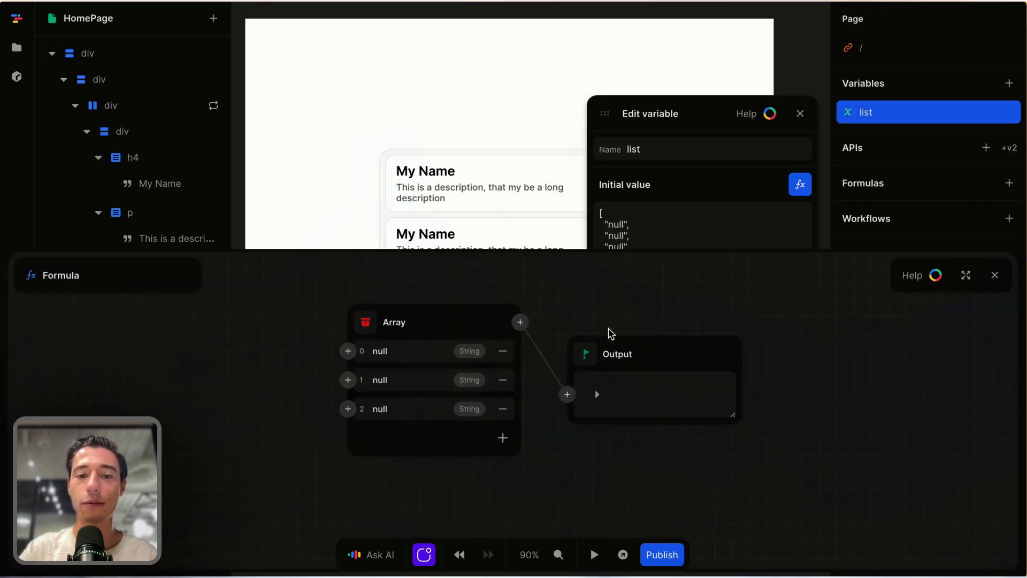
click(503, 351)
click(503, 351)
click(503, 351)
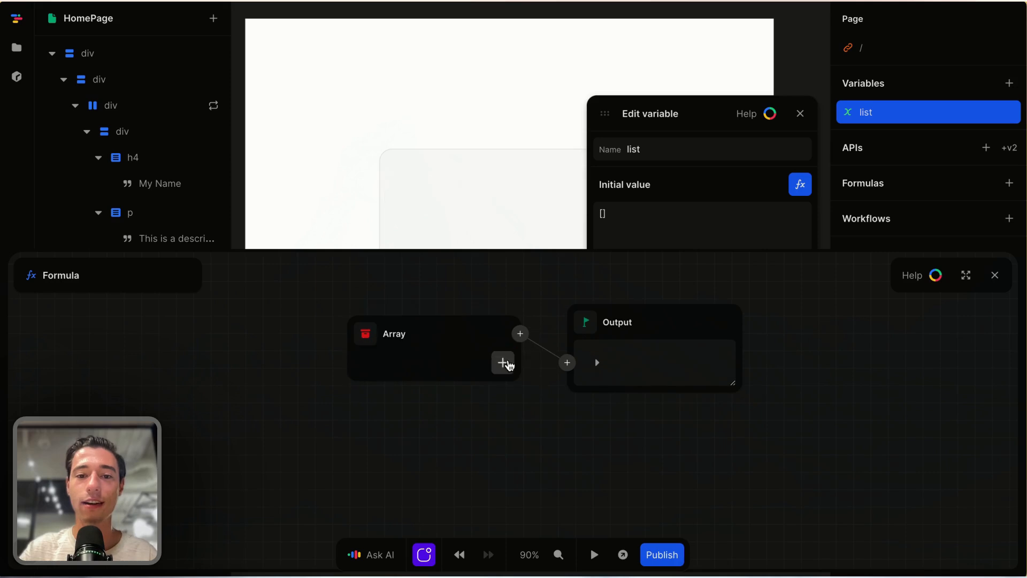
Step: Add one item to the list variable's array and make it an Object
click(503, 360)
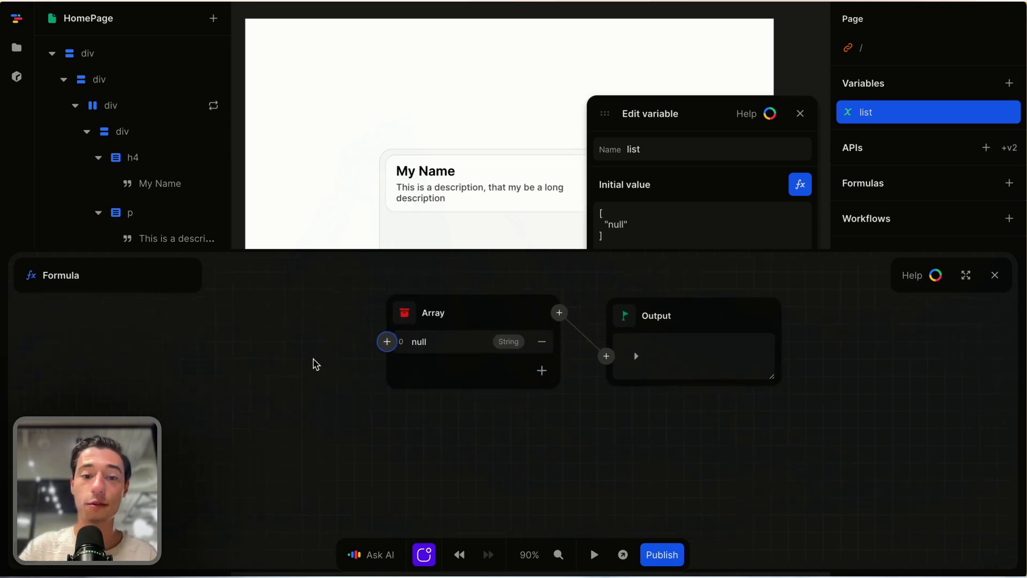
click(418, 333)
click(393, 396)
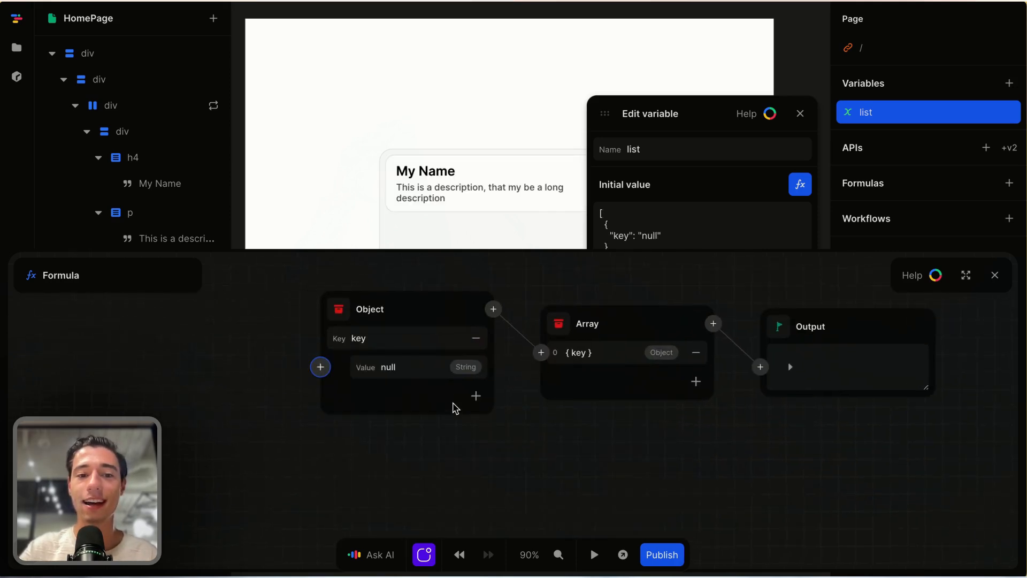
Step: Rename the object's key to name and add a second key called description
click(402, 339)
key(BackSpace)
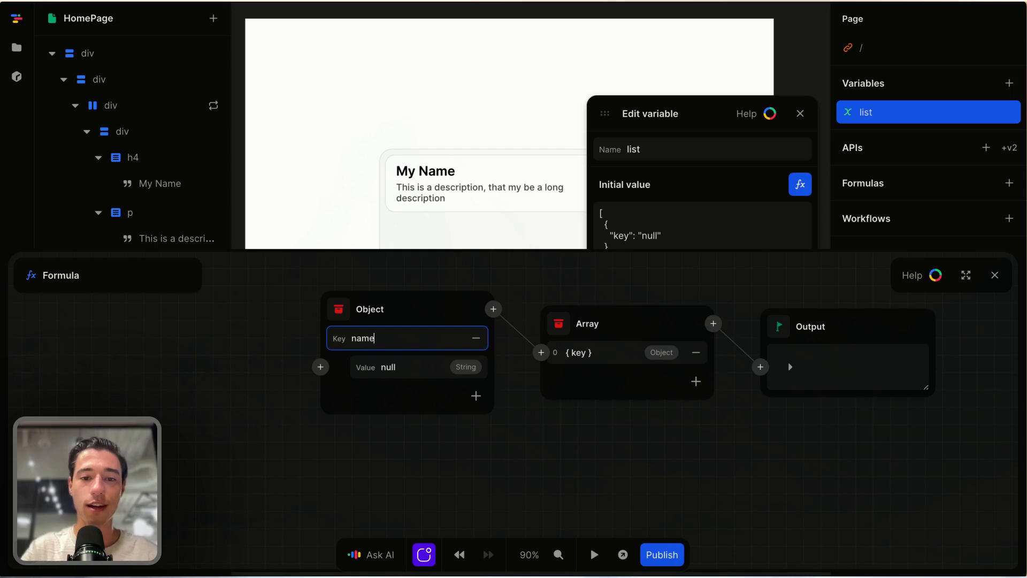
click(418, 427)
click(477, 395)
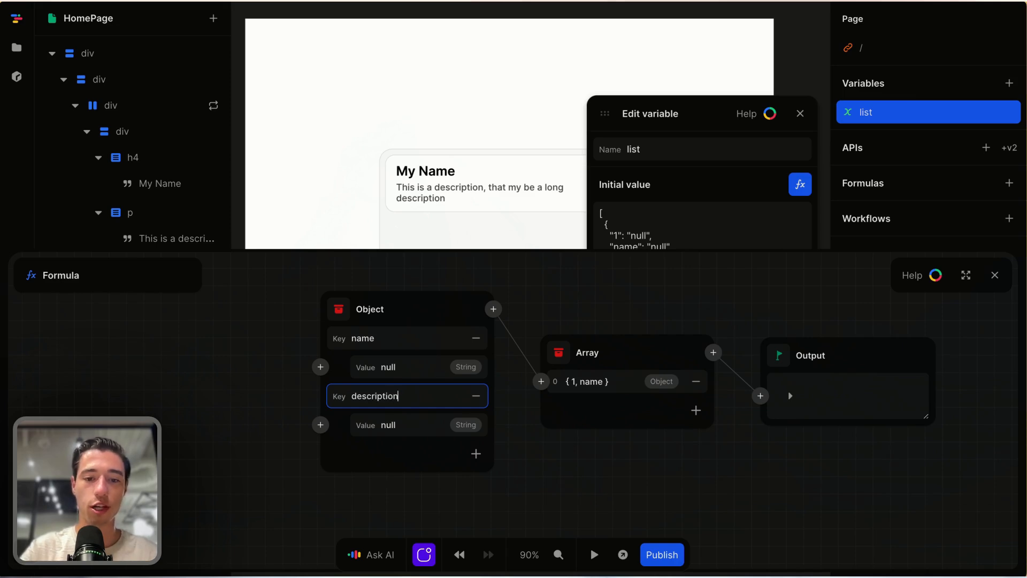
click(388, 455)
Step: Set the value of the object's name key to NoCode ProCode
click(409, 367)
key(BackSpace)
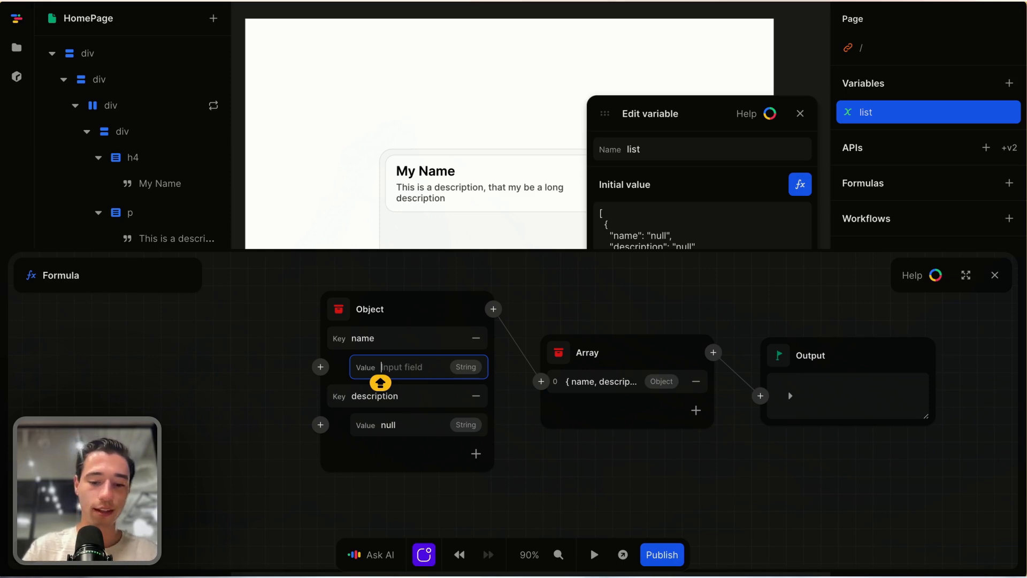
text(Fi)
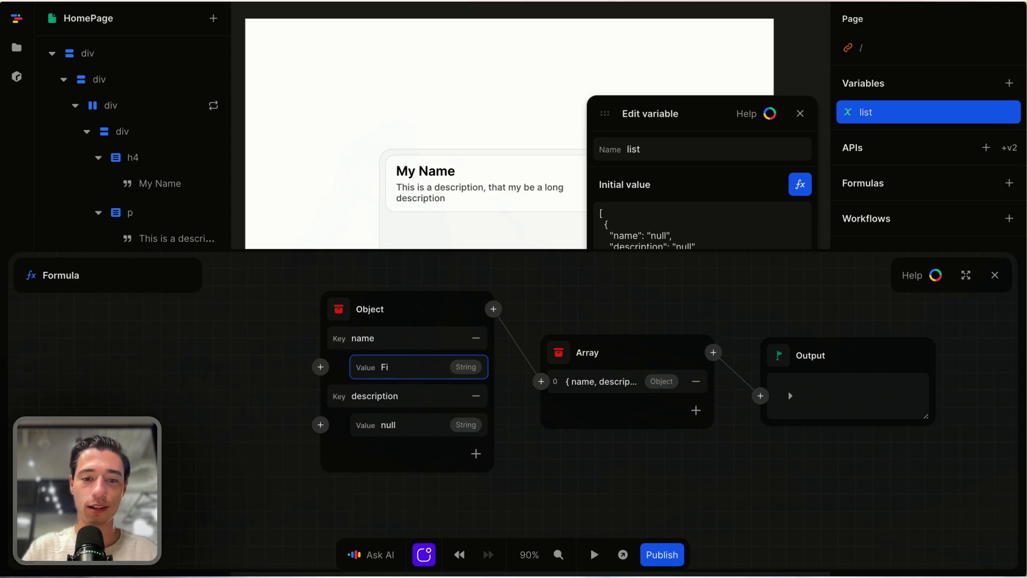
key(BackSpace)
text(N)
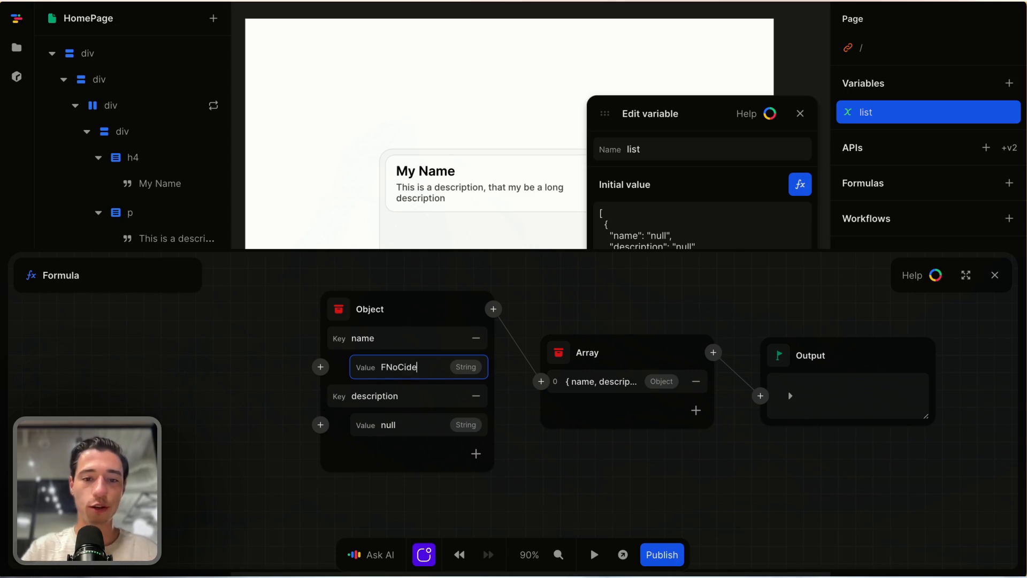
text(oCi)
key(BackSpace)
key(BackSpace)
key(BackSpace)
key(BackSpace)
key(BackSpace)
text(No)
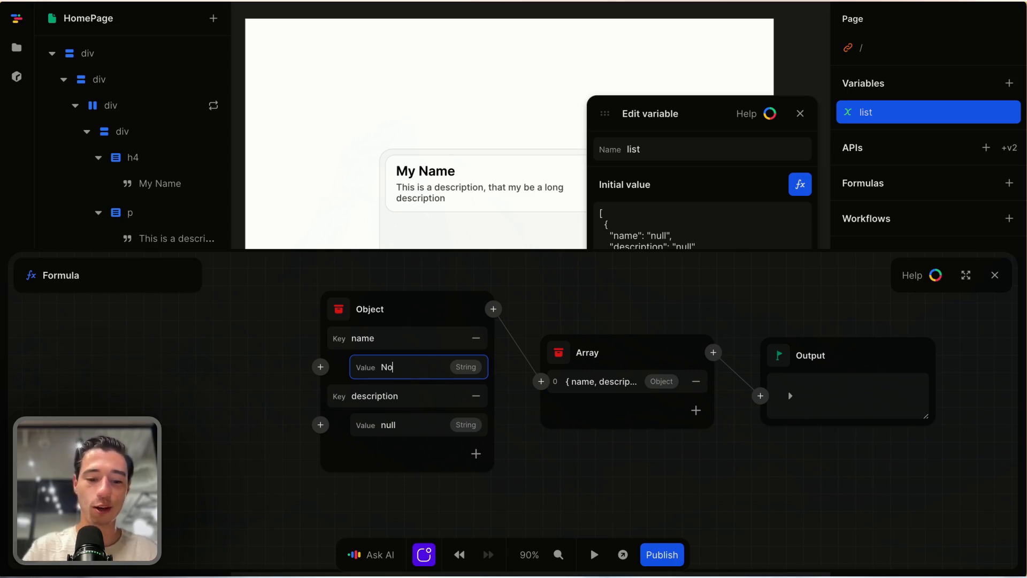
text(Code Pro)
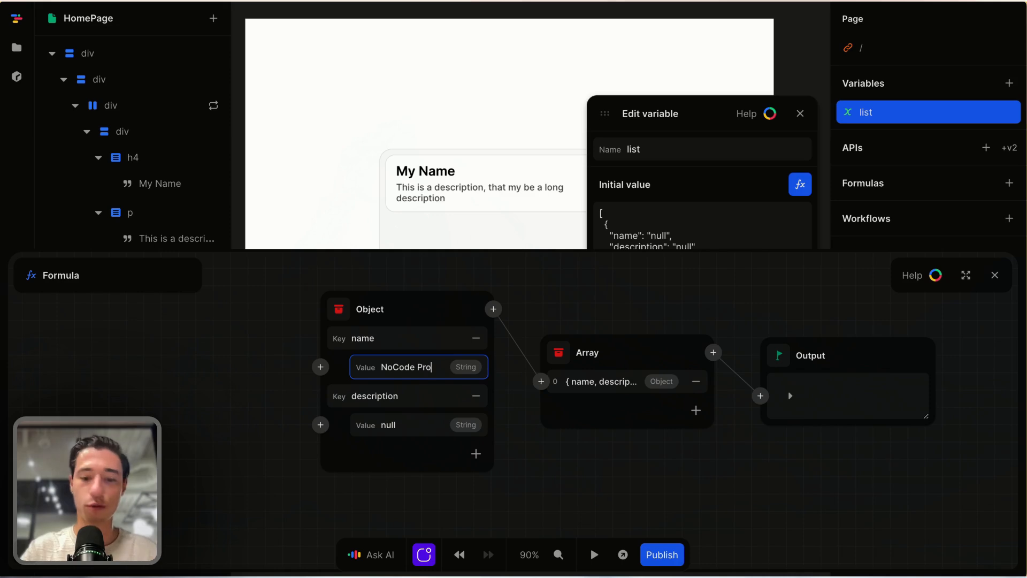
text(Code)
Step: Set the description key's value to "The best place to learn and build faster in Toddle and Xano" and close the list variable's editor
click(409, 430)
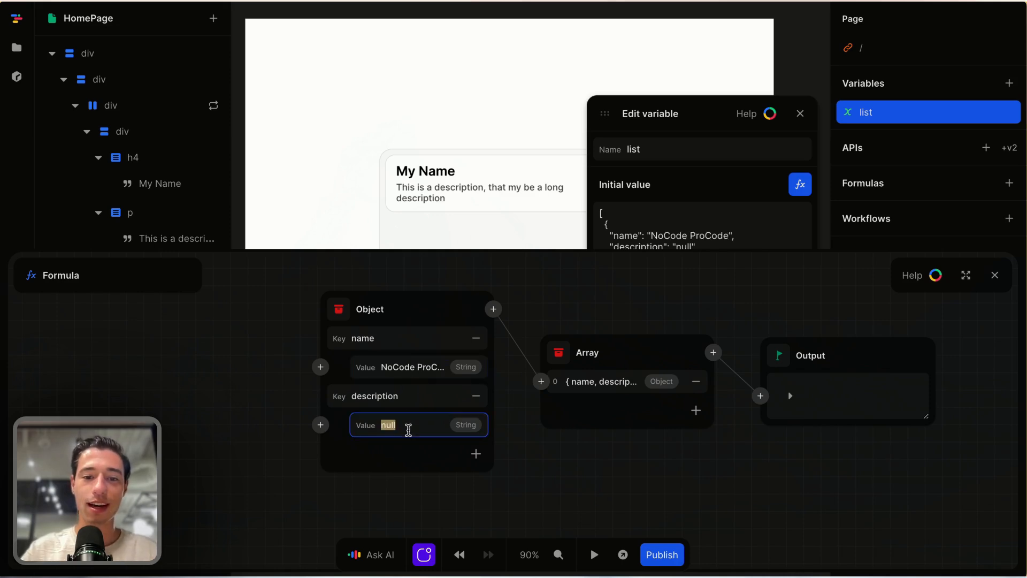
key(BackSpace)
text(The)
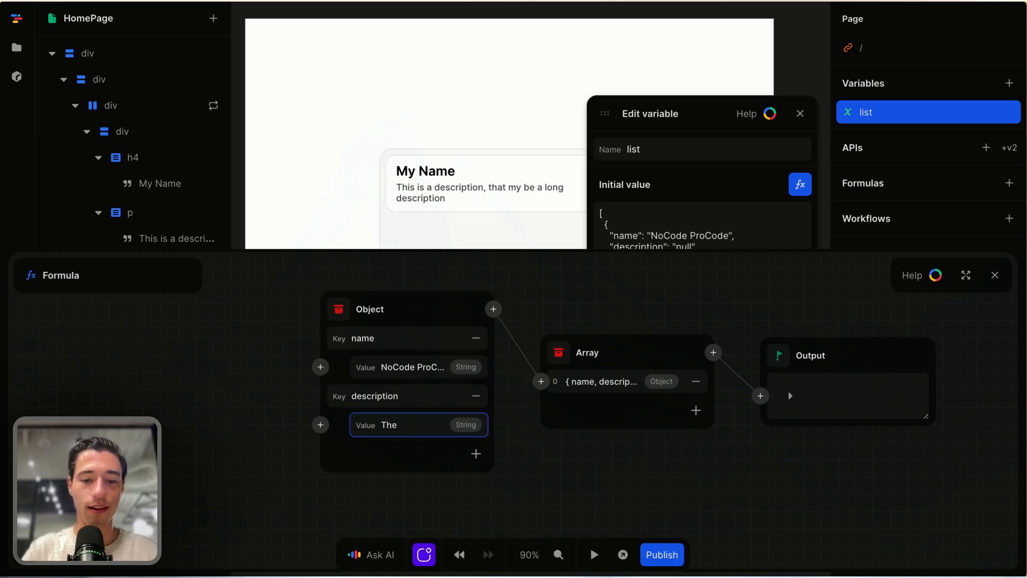
text( best place to)
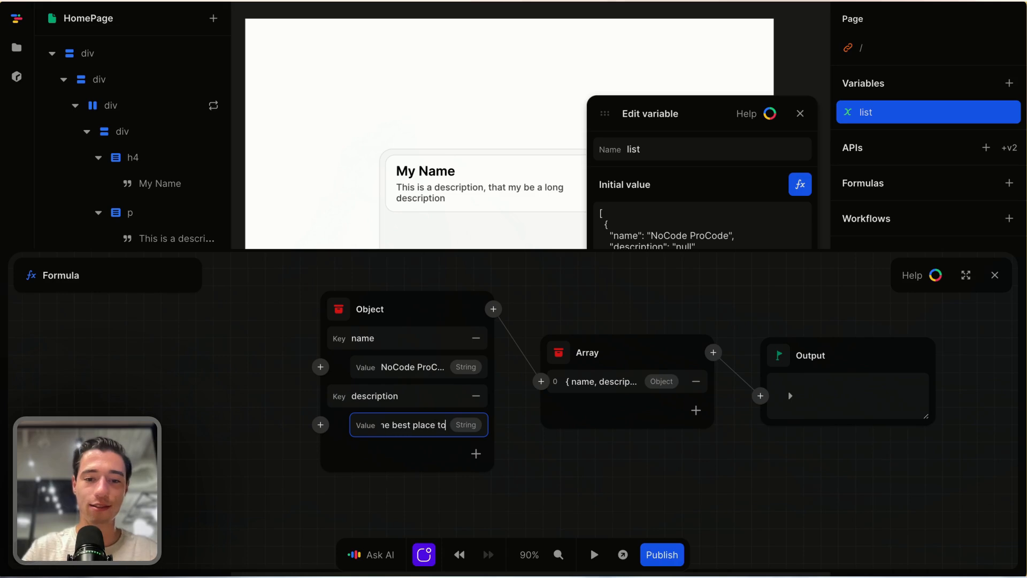
text( learn an)
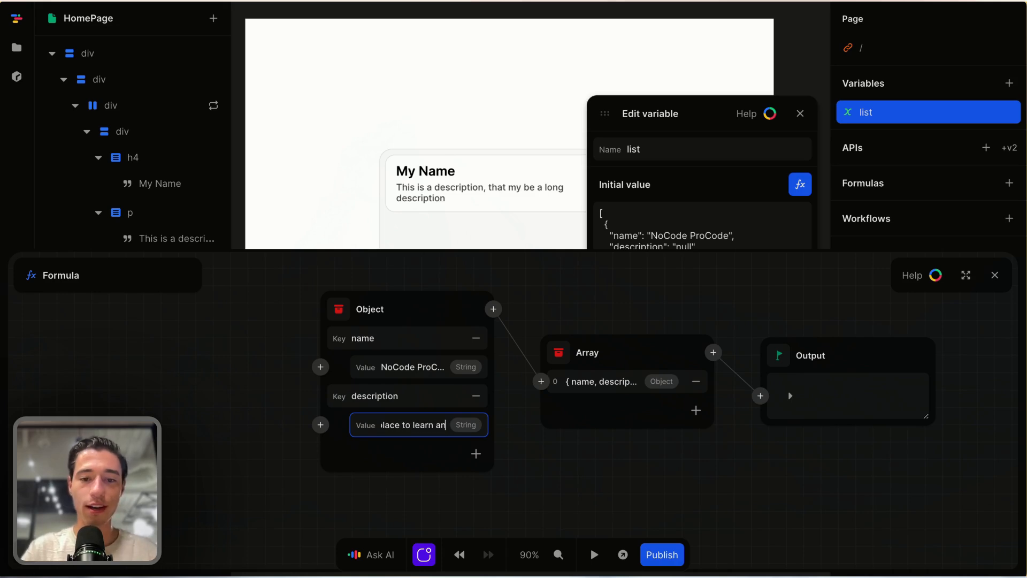
text(d build f)
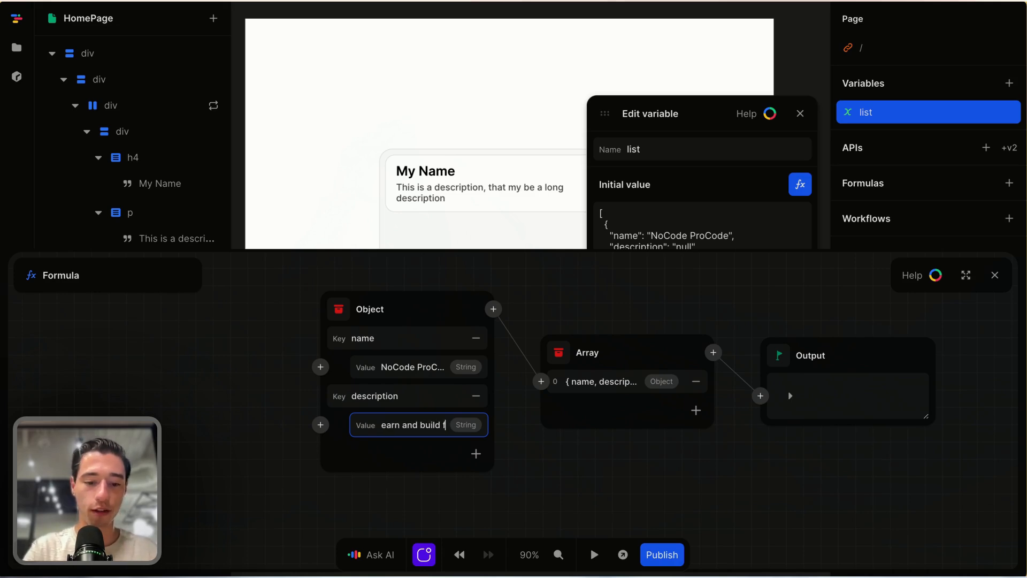
text(aster in T)
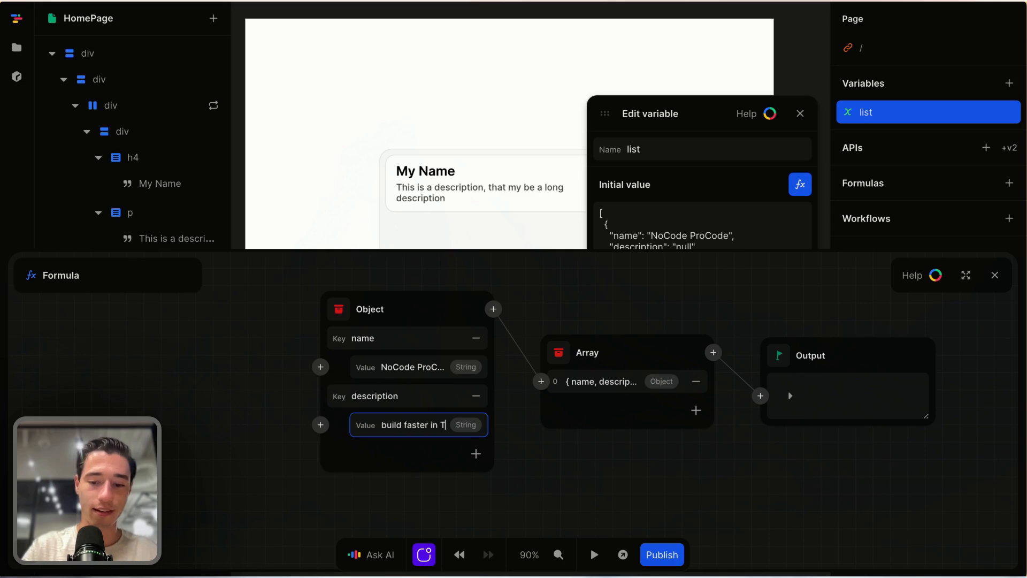
text(oddle and Xano)
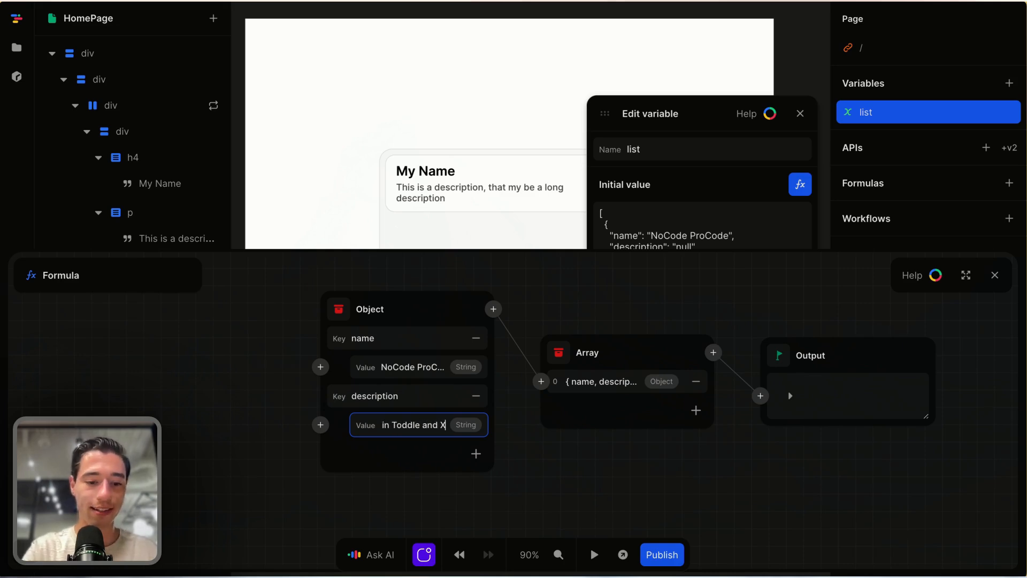
click(575, 452)
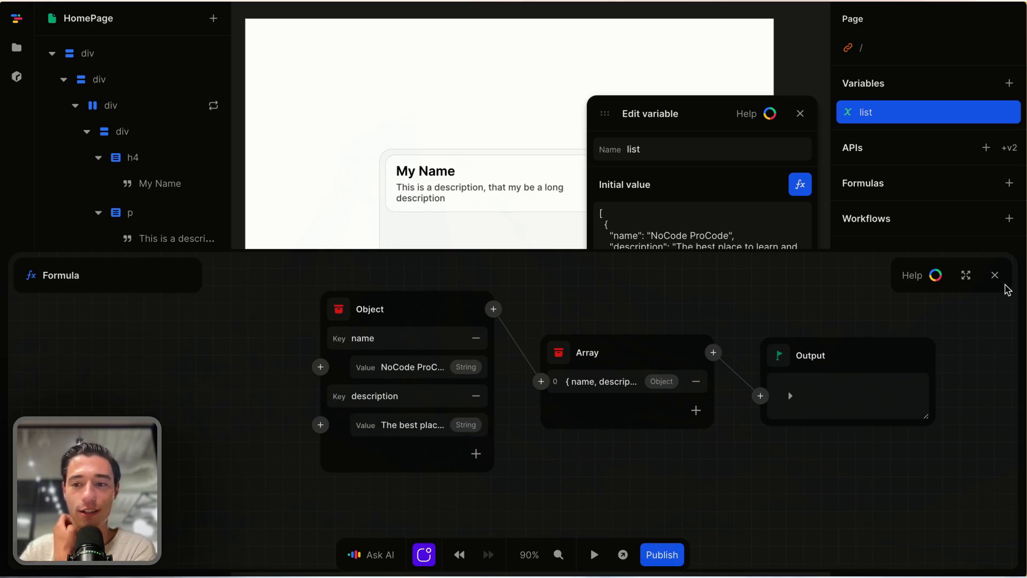
click(995, 276)
click(800, 113)
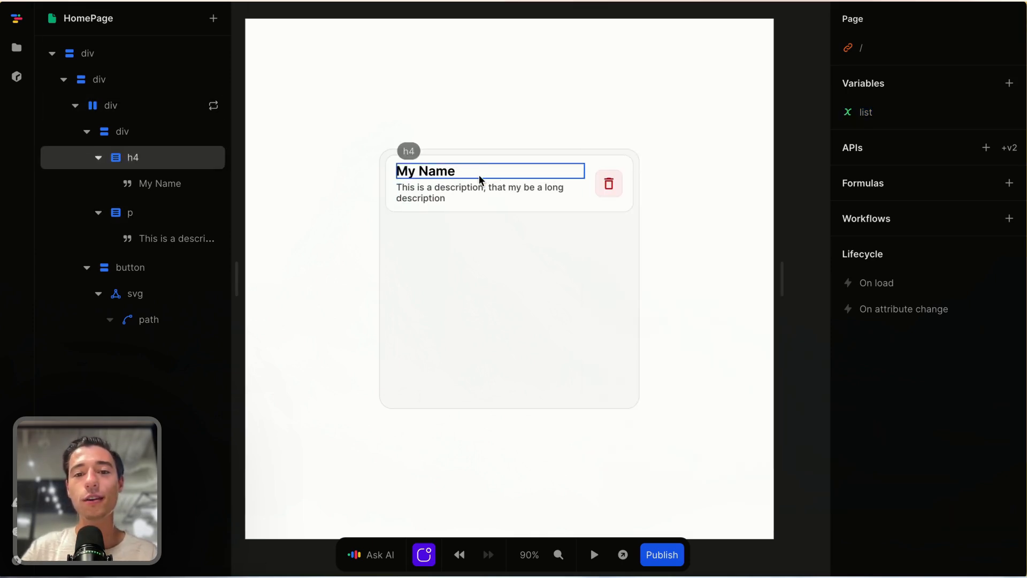
Step: Bind the h4's My Name text to the name field of the repeated Item with a formula
scroll(479, 175, up, 2)
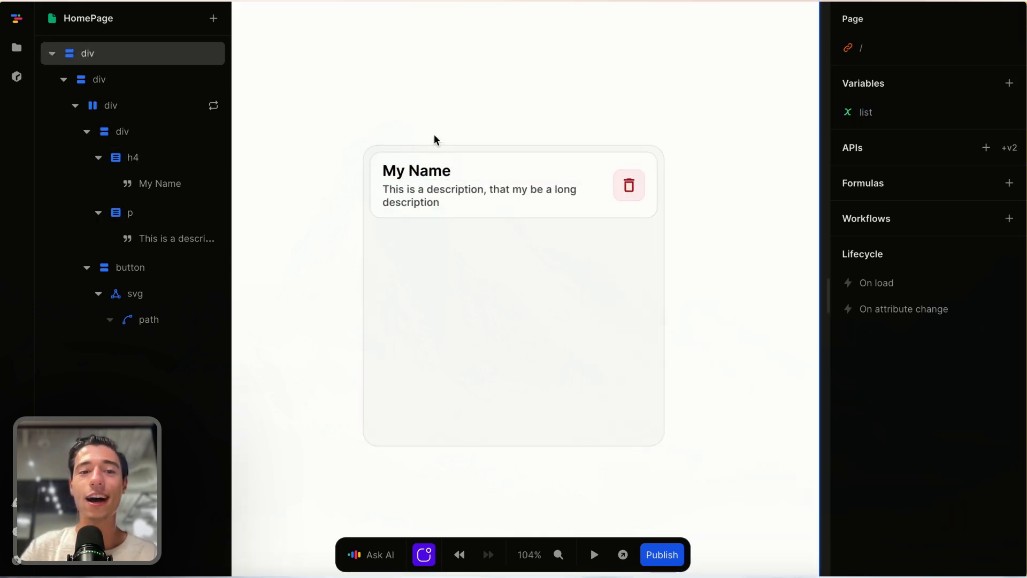
click(436, 174)
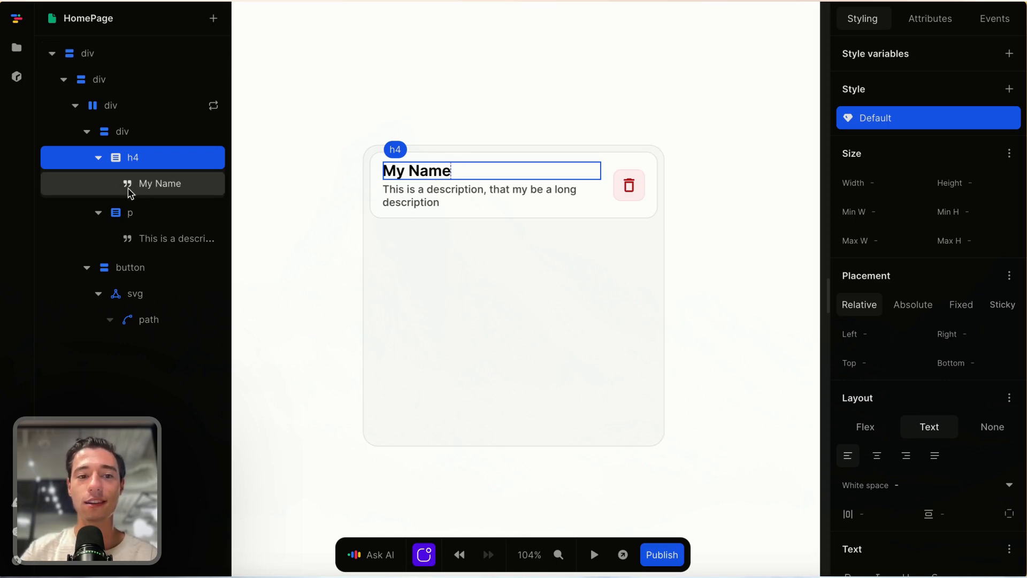
click(152, 184)
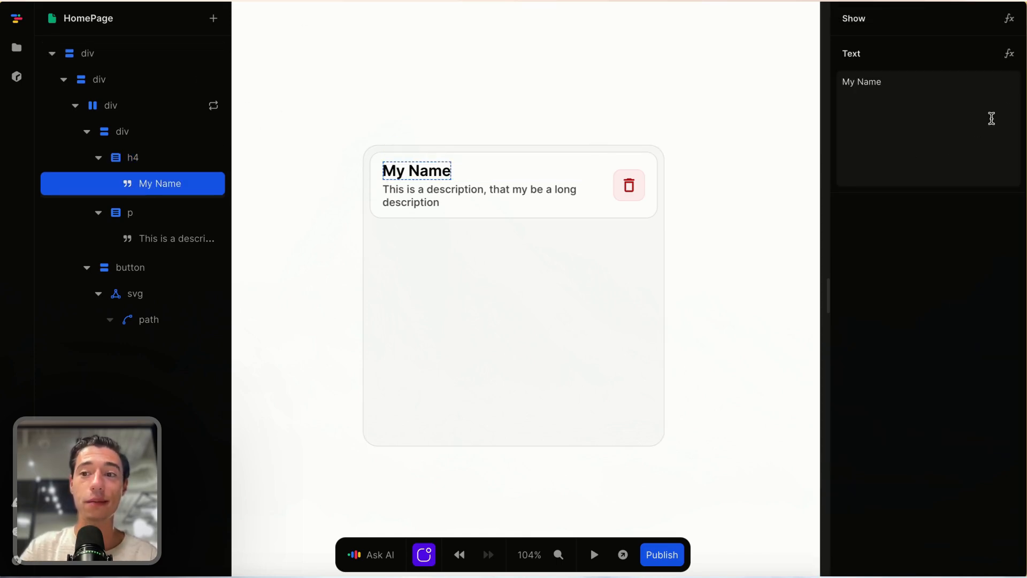
click(1013, 61)
click(341, 332)
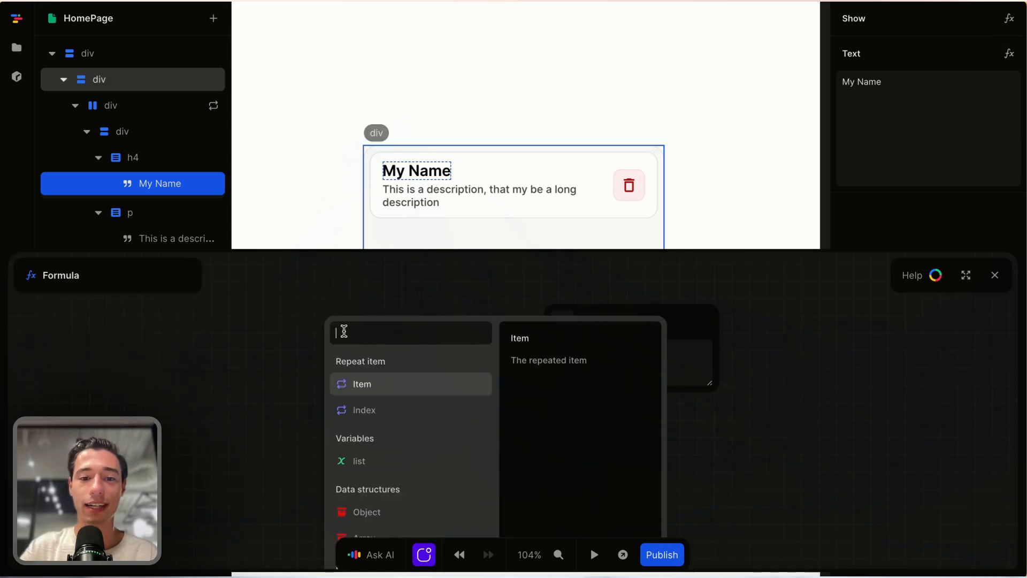
click(354, 387)
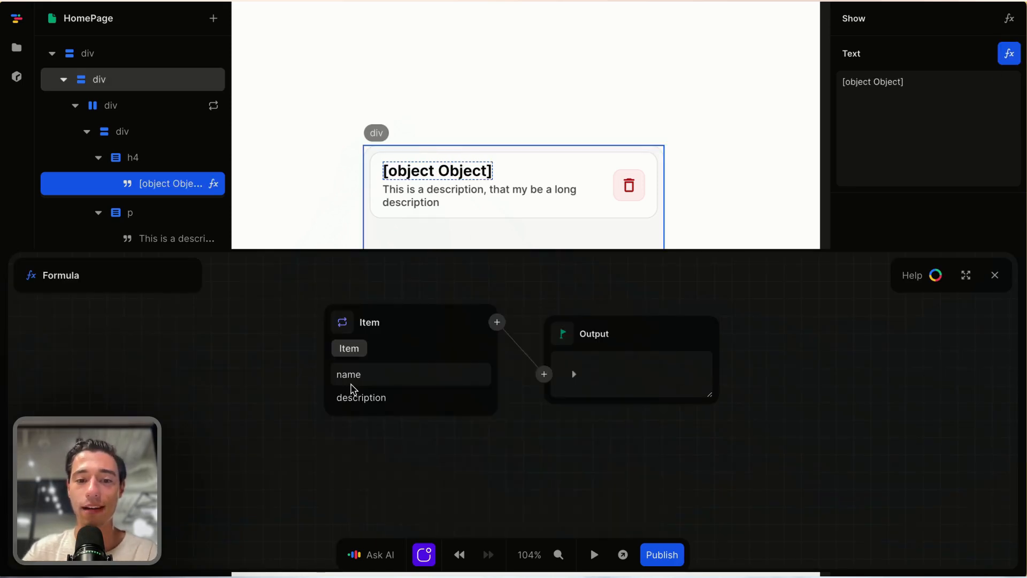
click(352, 375)
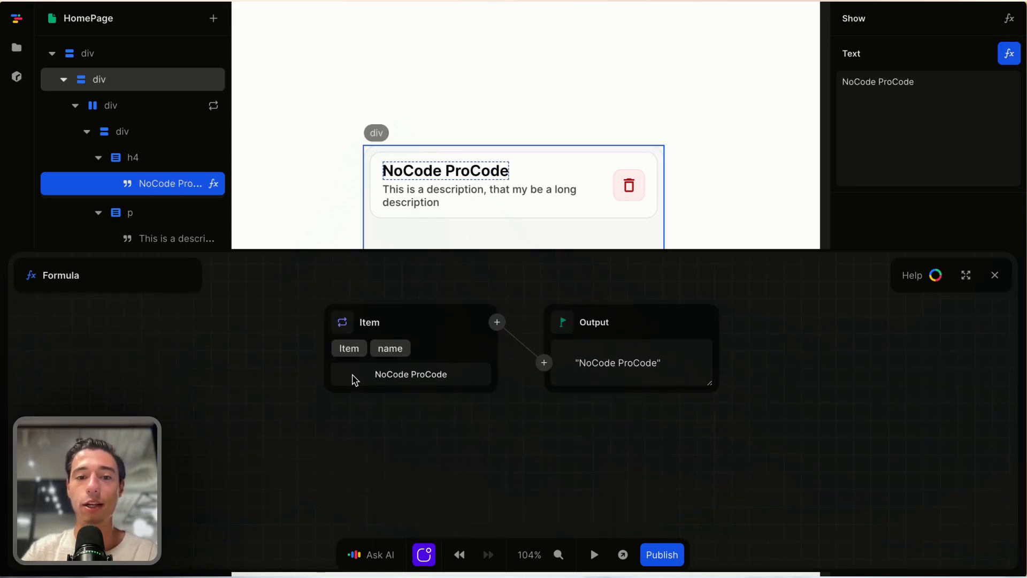
click(996, 275)
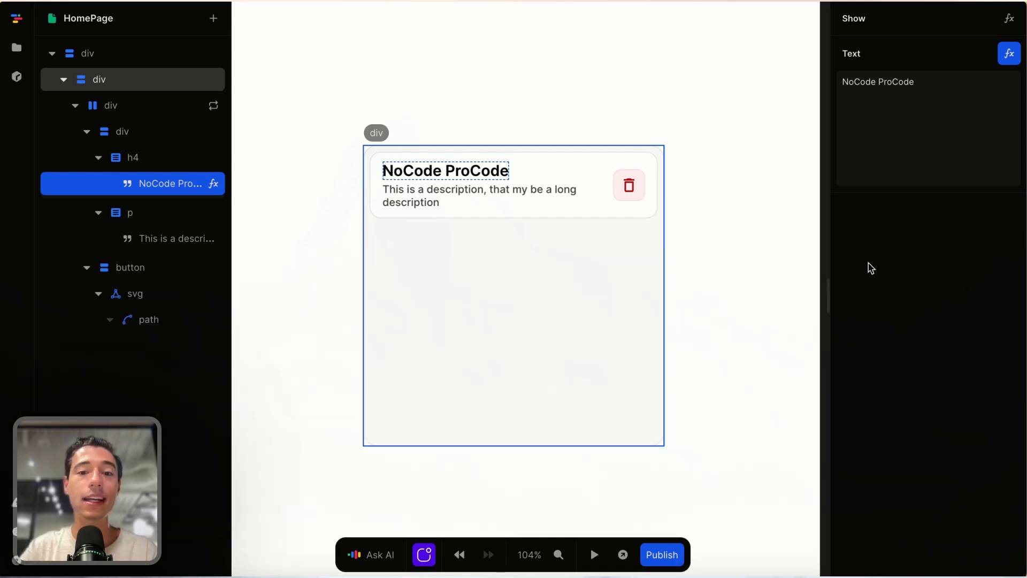
Step: Bind the paragraph's description text to the description field of the repeated Item with a formula
click(431, 198)
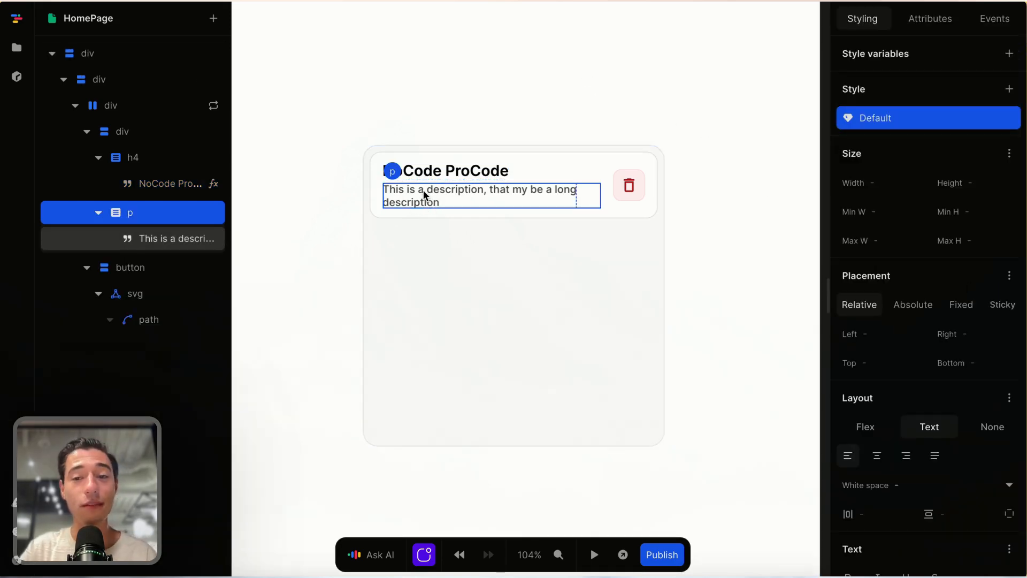
click(154, 241)
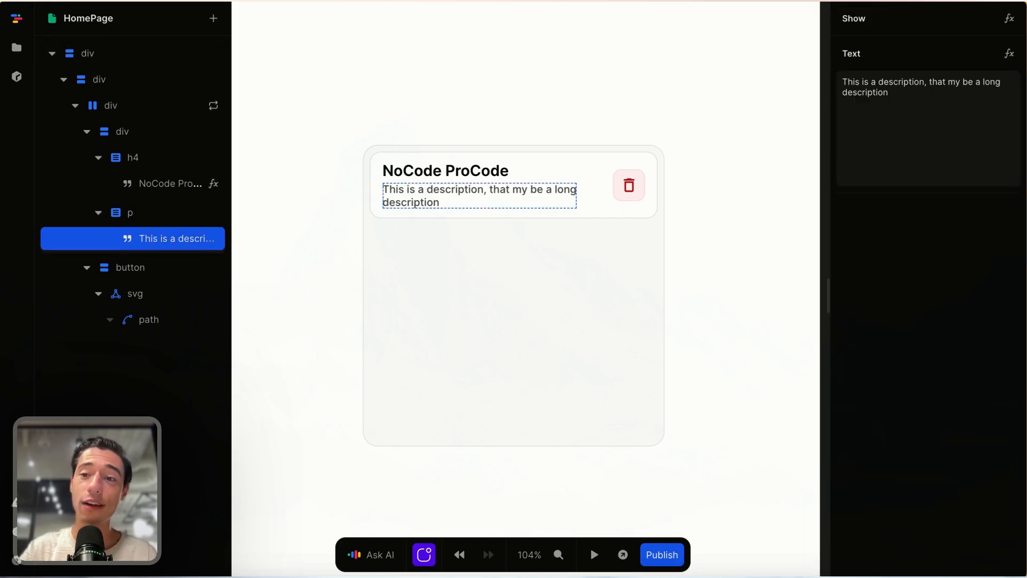
click(1009, 54)
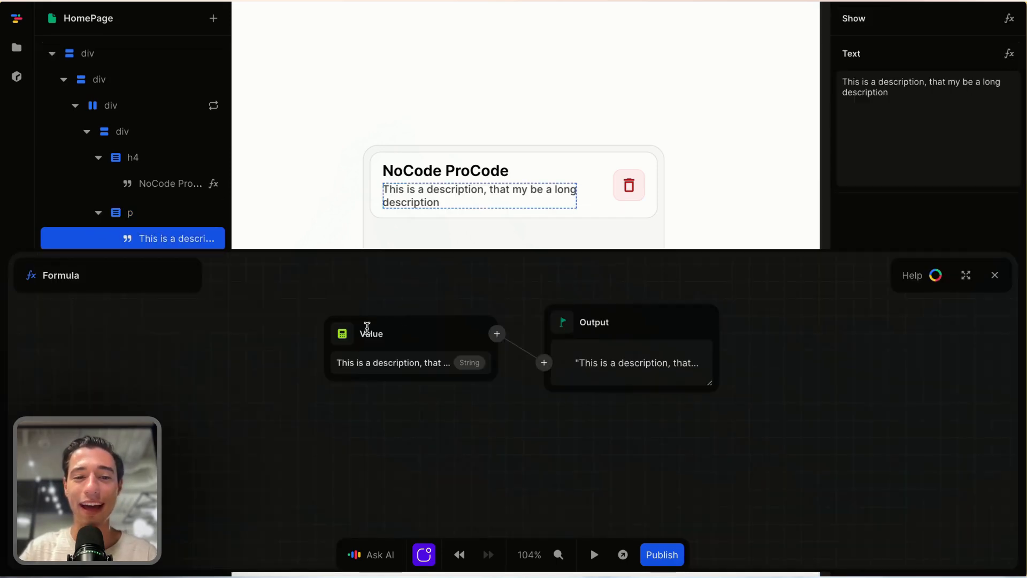
click(350, 334)
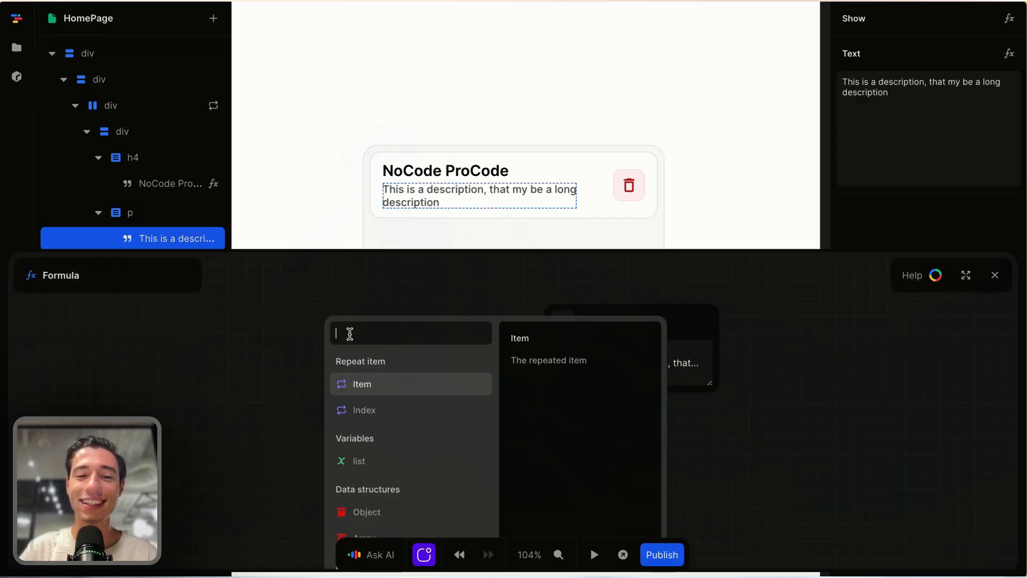
click(369, 392)
click(373, 398)
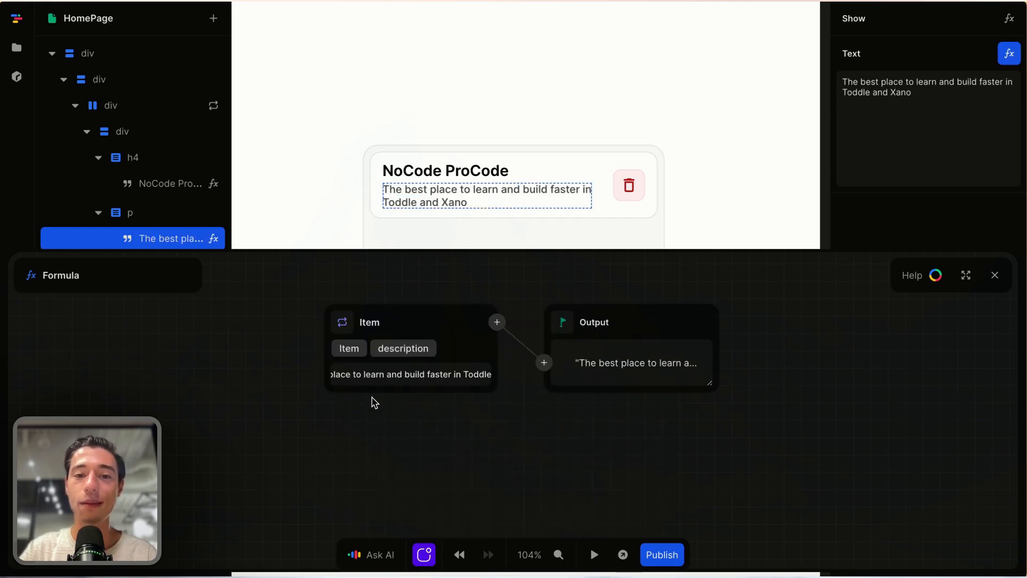
click(995, 275)
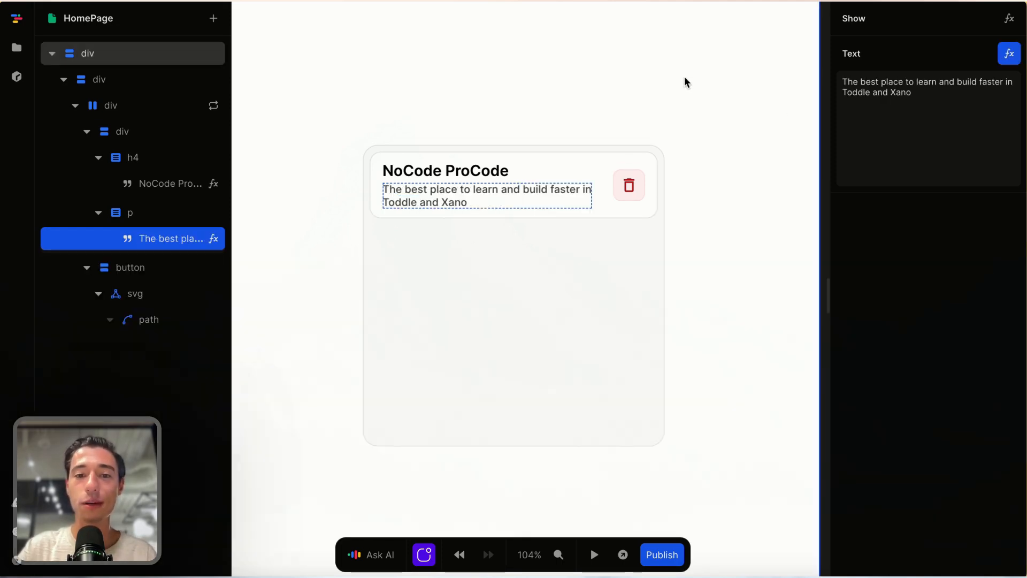
Step: Wrap the list container div in a new Div element
click(612, 323)
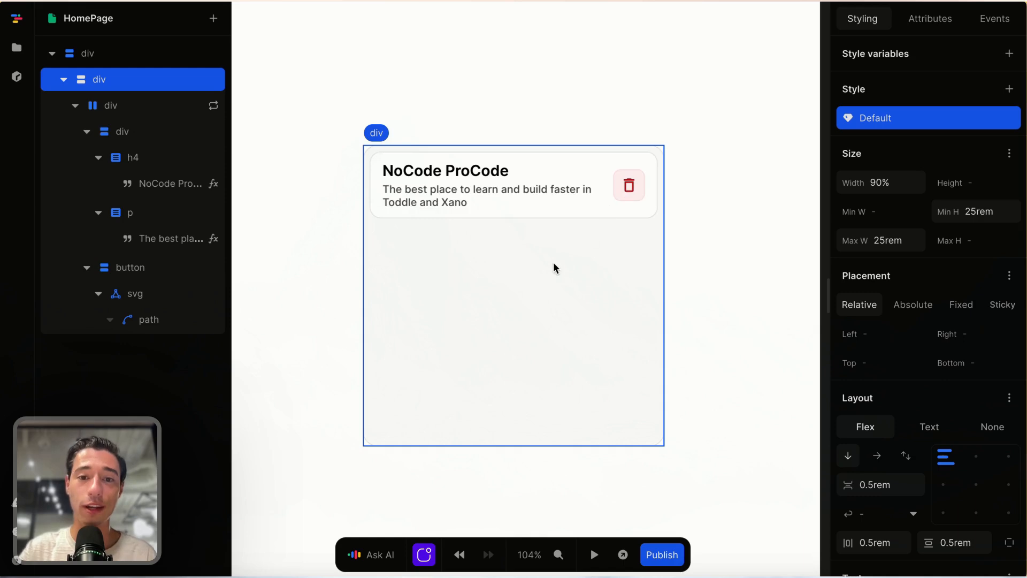
scroll(537, 313, down, 2)
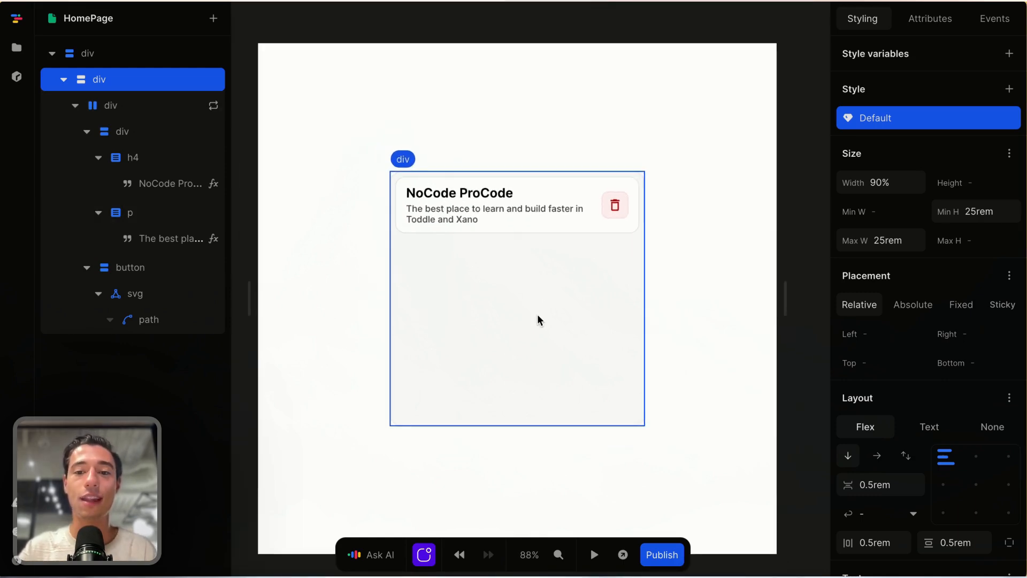
click(680, 319)
click(88, 84)
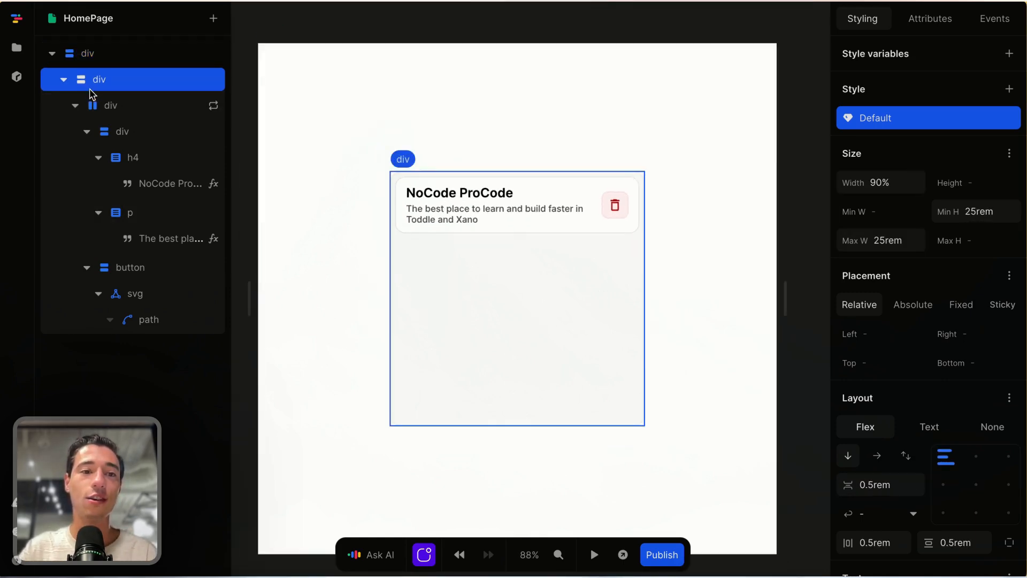
right_click(90, 90)
click(139, 134)
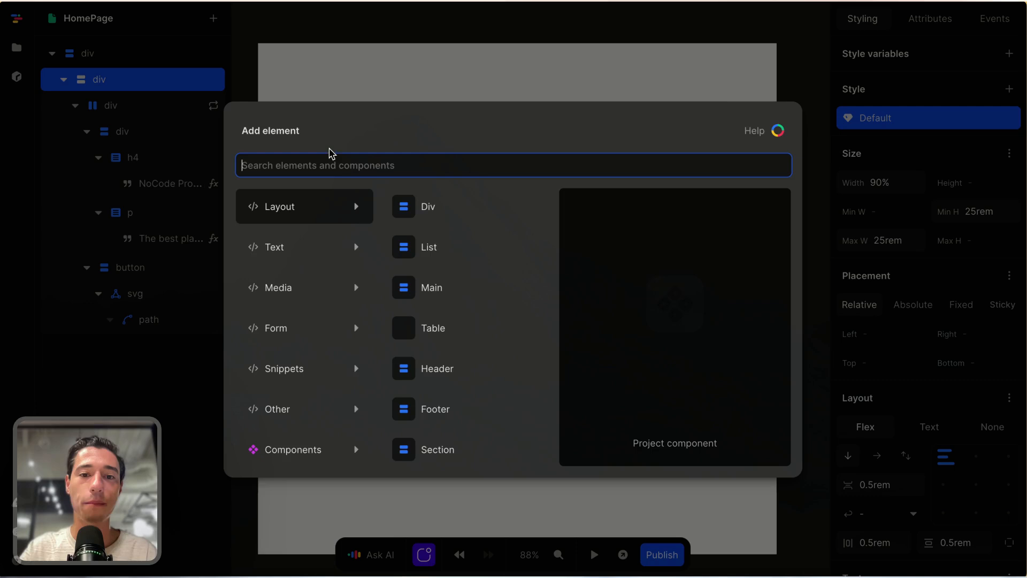
click(404, 207)
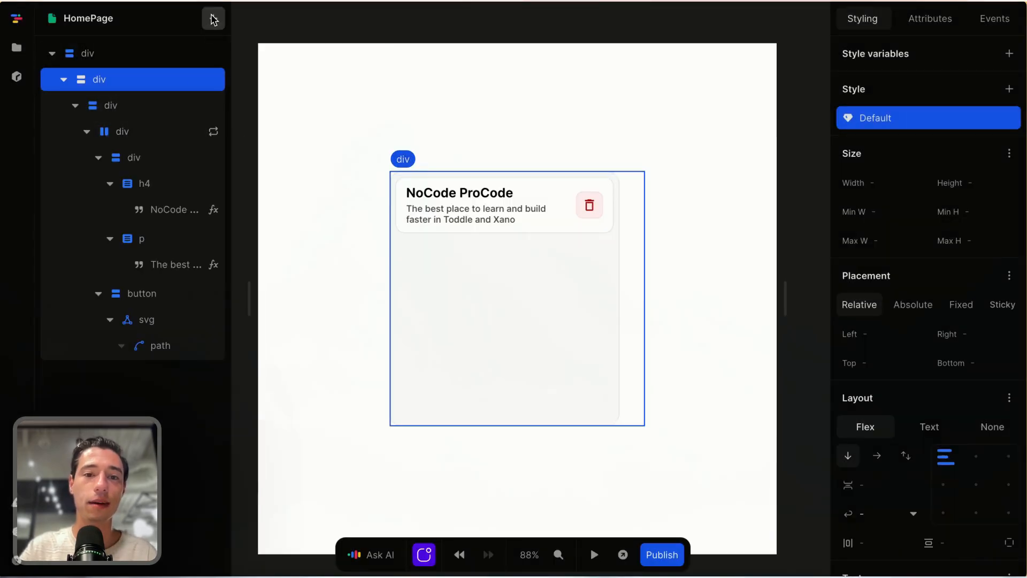
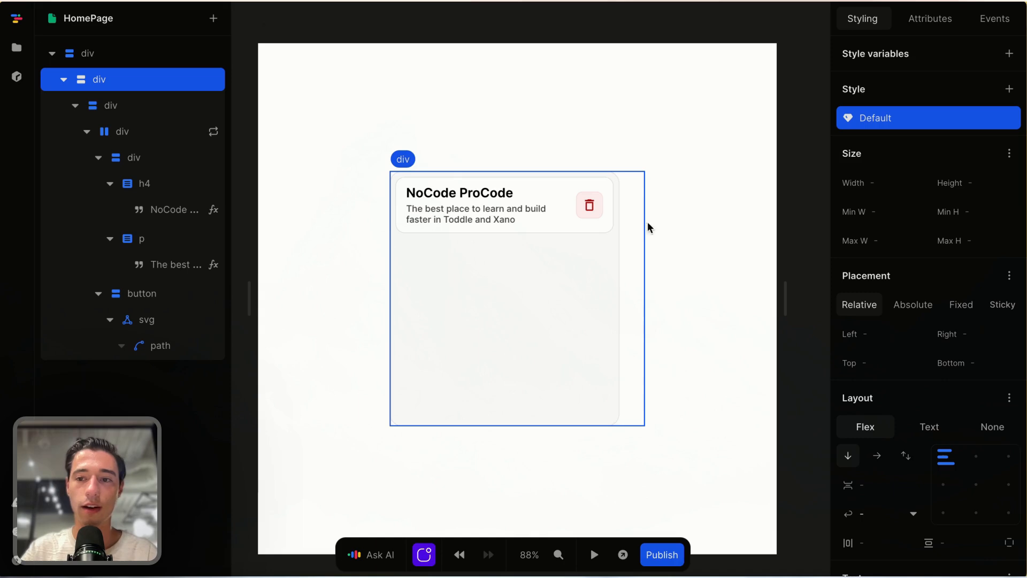
Step: Set the inner list container div's width to 100% and clear its maximum width
click(616, 281)
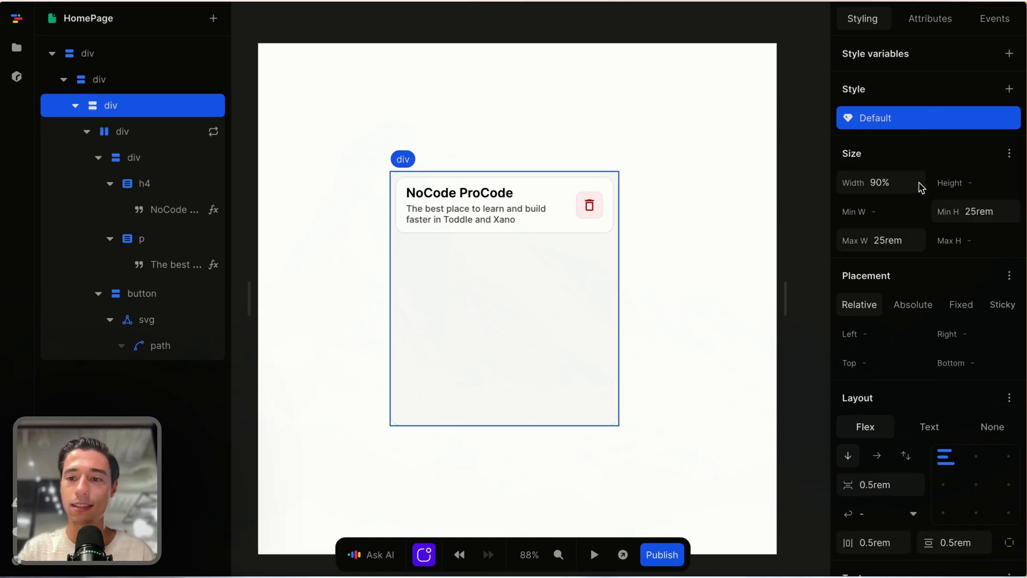
click(901, 178)
key(BackSpace)
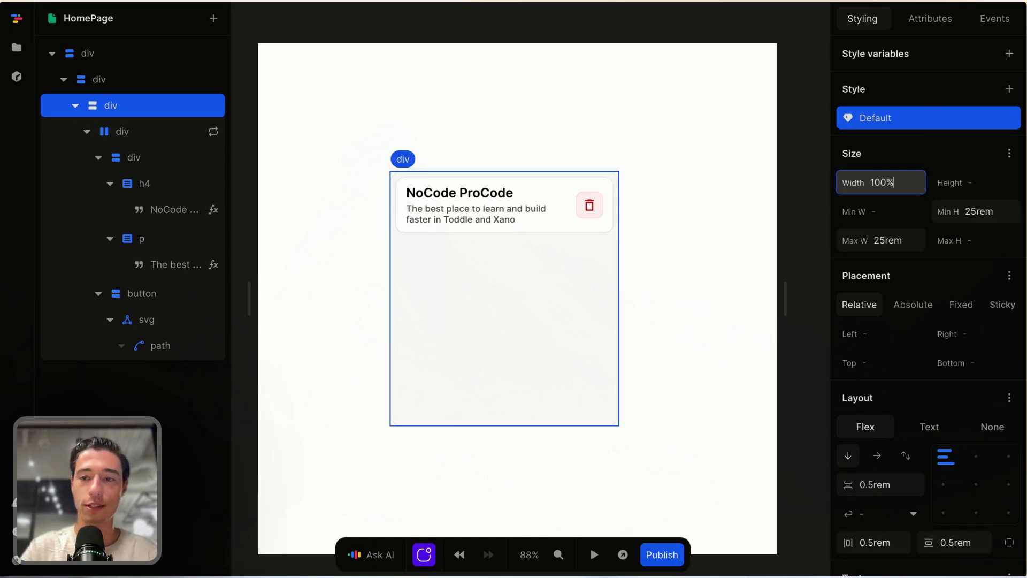
click(904, 241)
key(BackSpace)
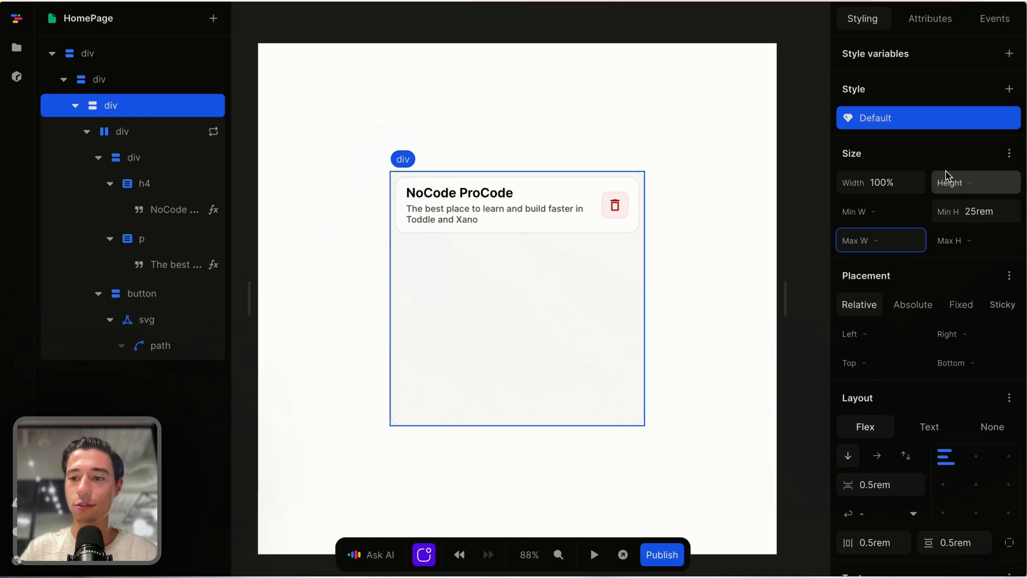
Step: Clear the list container div's minimum height and set its height to 25rem
click(995, 207)
click(1002, 211)
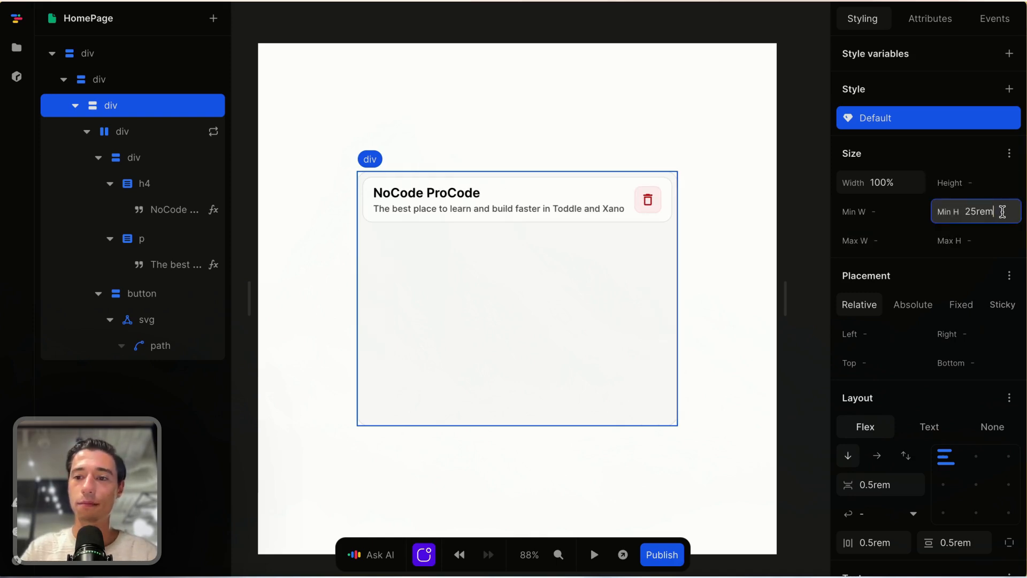
key(ctrl+a)
key(BackSpace)
click(988, 184)
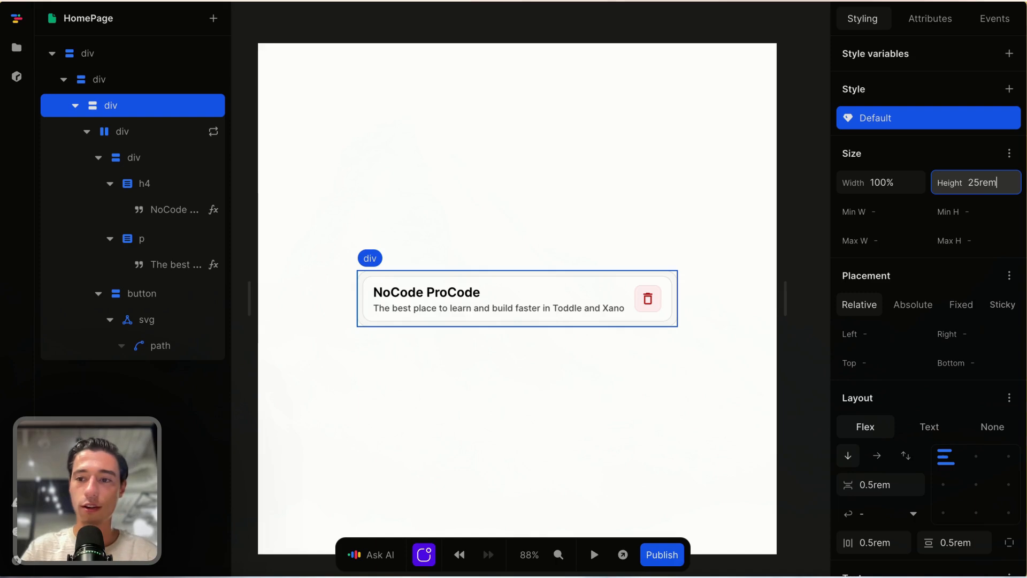
Step: Set both Overflow X and Overflow Y of the list container div to scroll
scroll(1009, 361, down, 1)
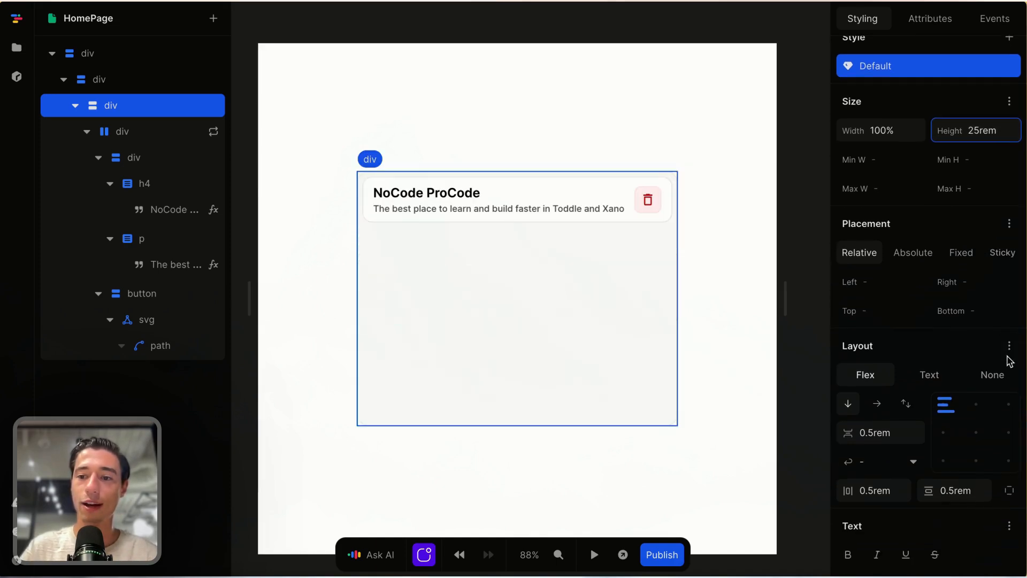
click(1009, 347)
click(800, 339)
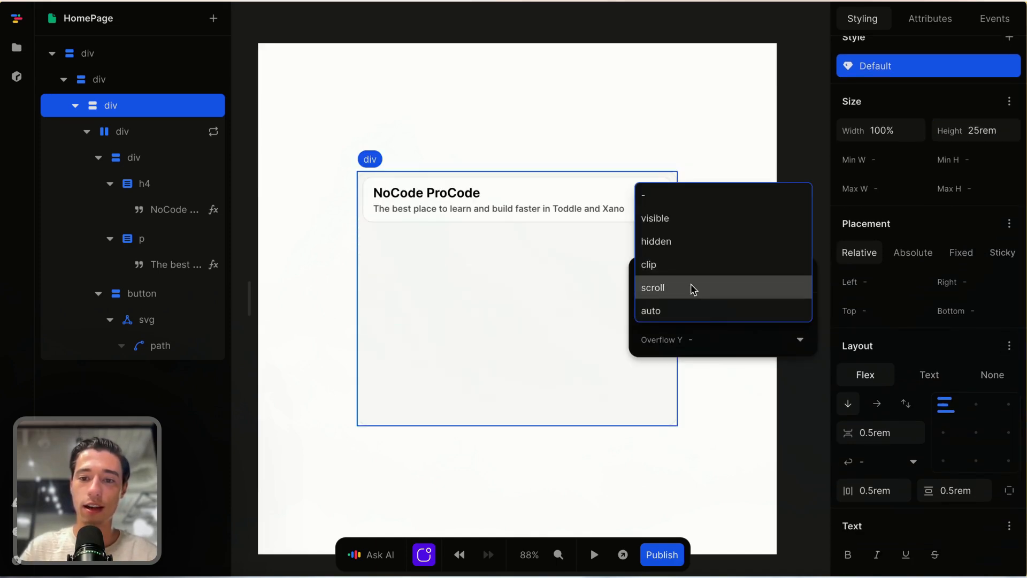
click(692, 288)
click(689, 339)
click(687, 310)
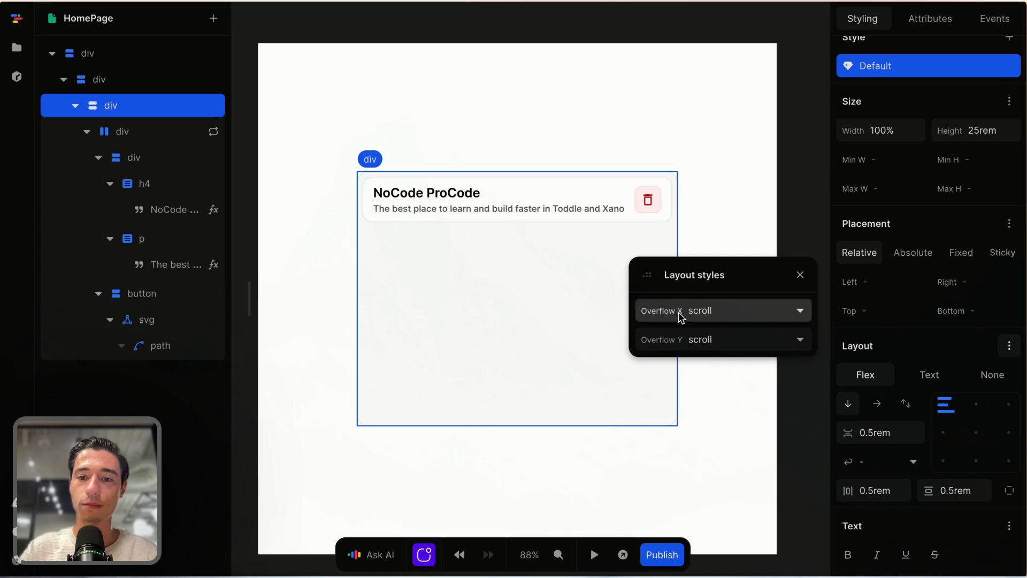
click(803, 274)
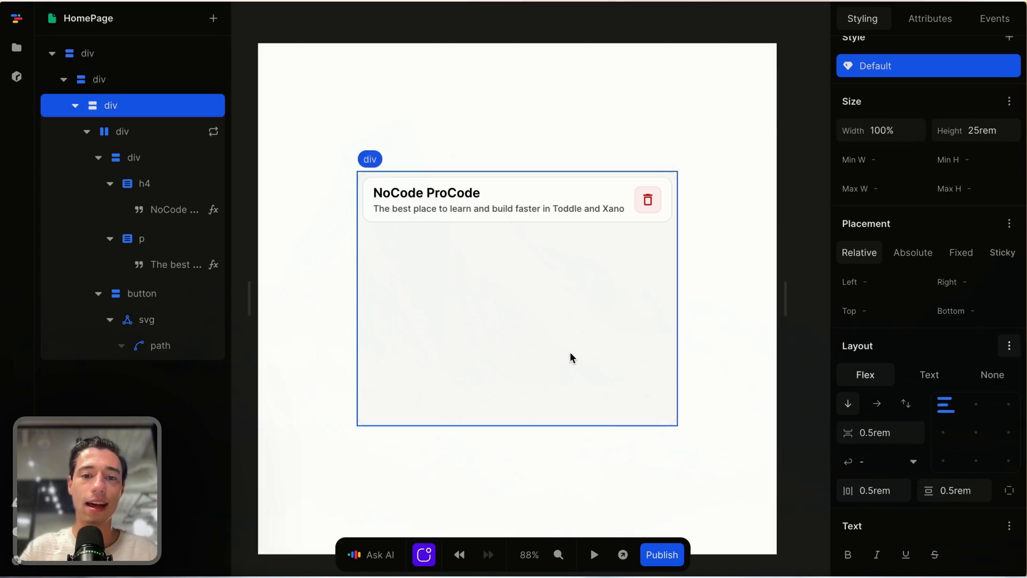
Step: Give the outer wrapper div a width of 90% and a maximum width of 25rem
click(169, 79)
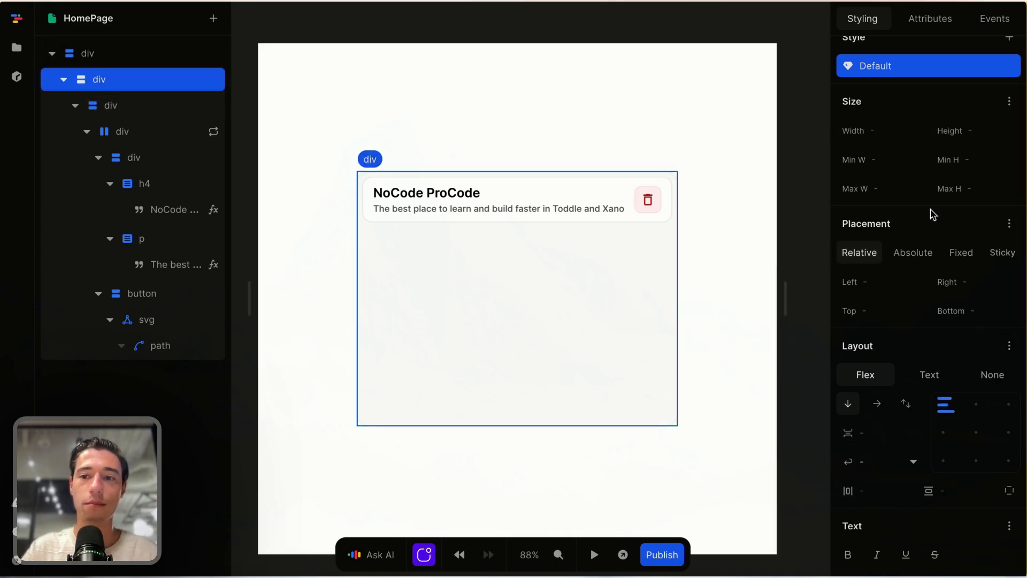
click(894, 132)
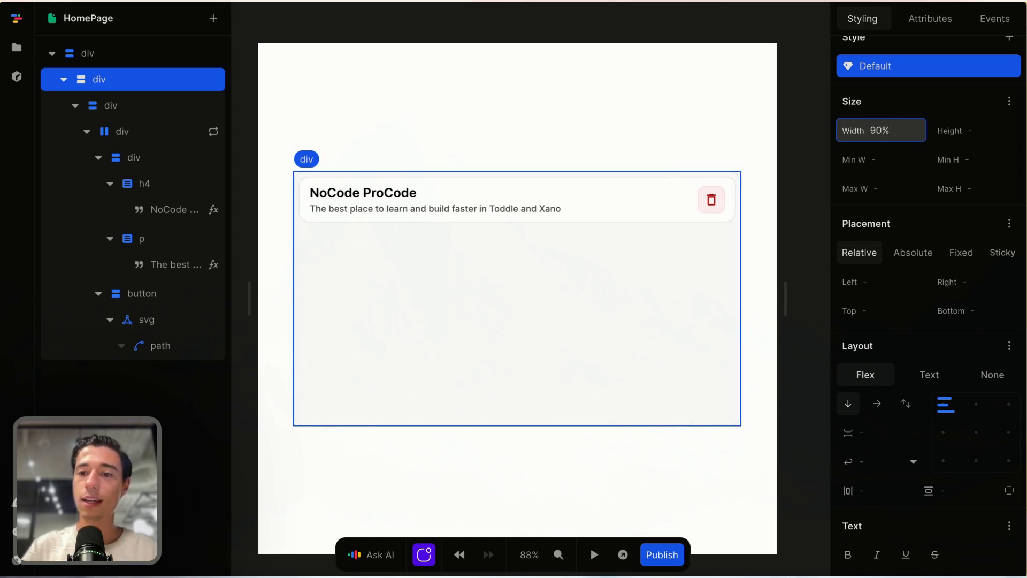
click(890, 186)
text(25rem)
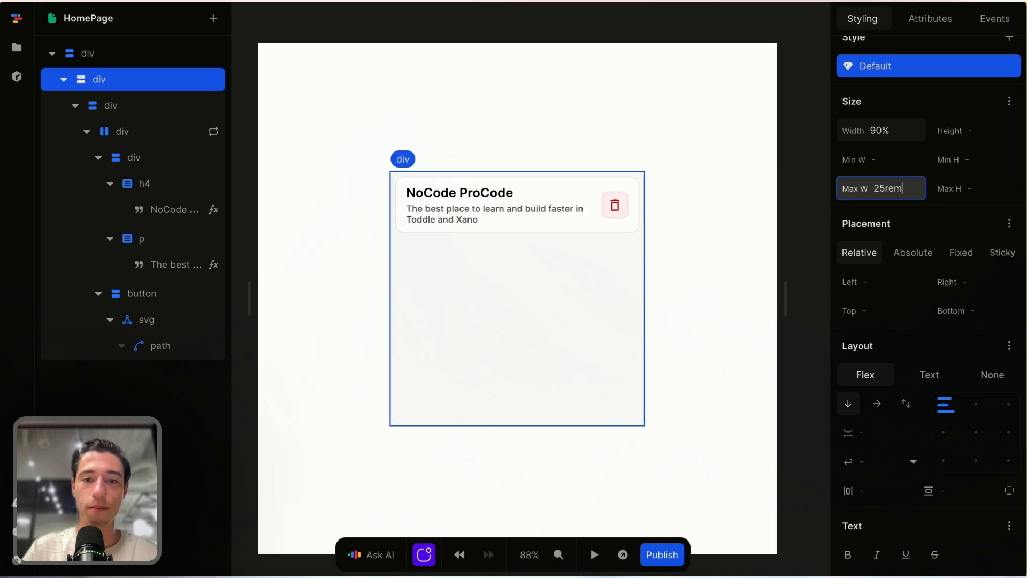
click(667, 326)
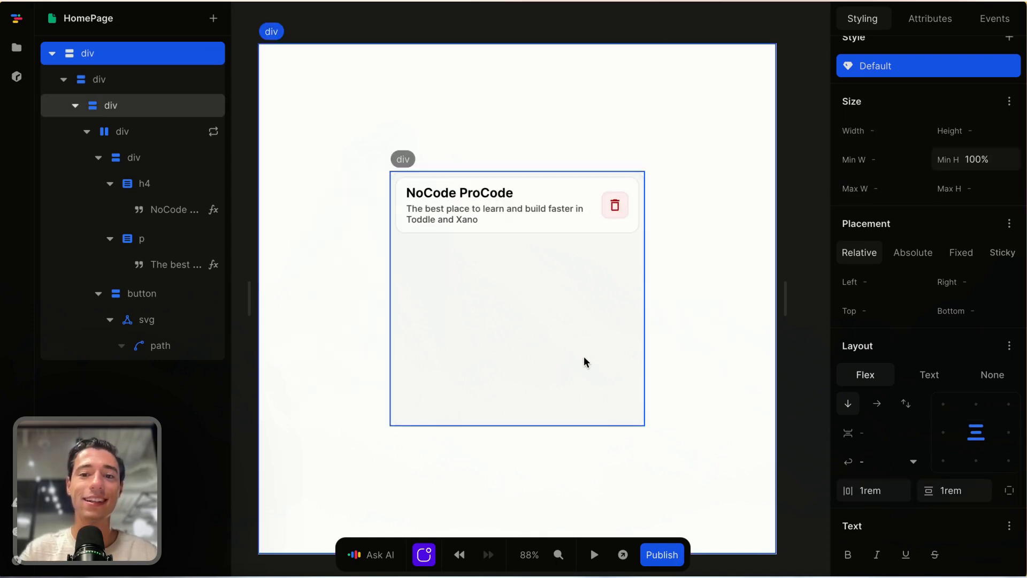
click(590, 224)
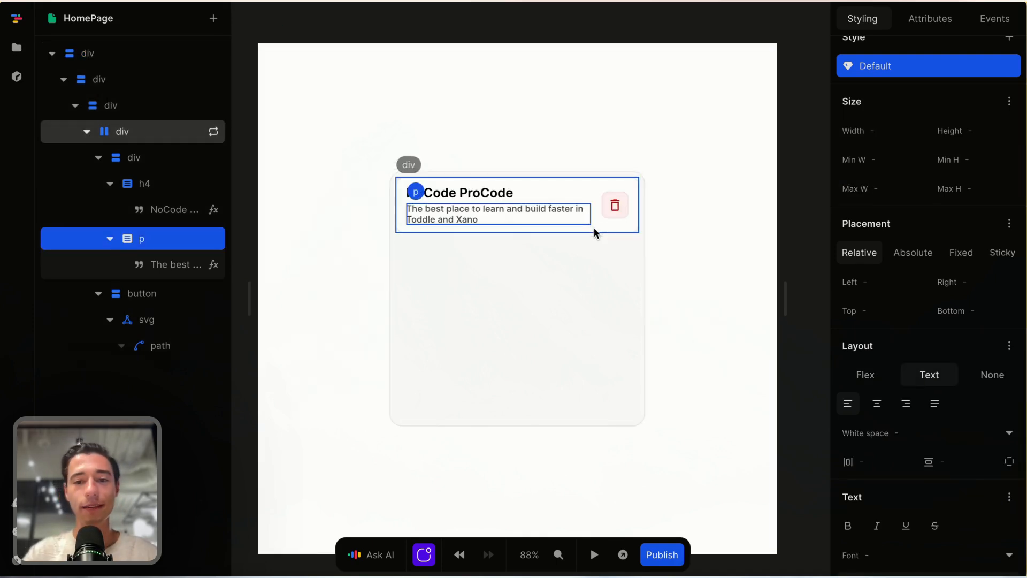
click(594, 227)
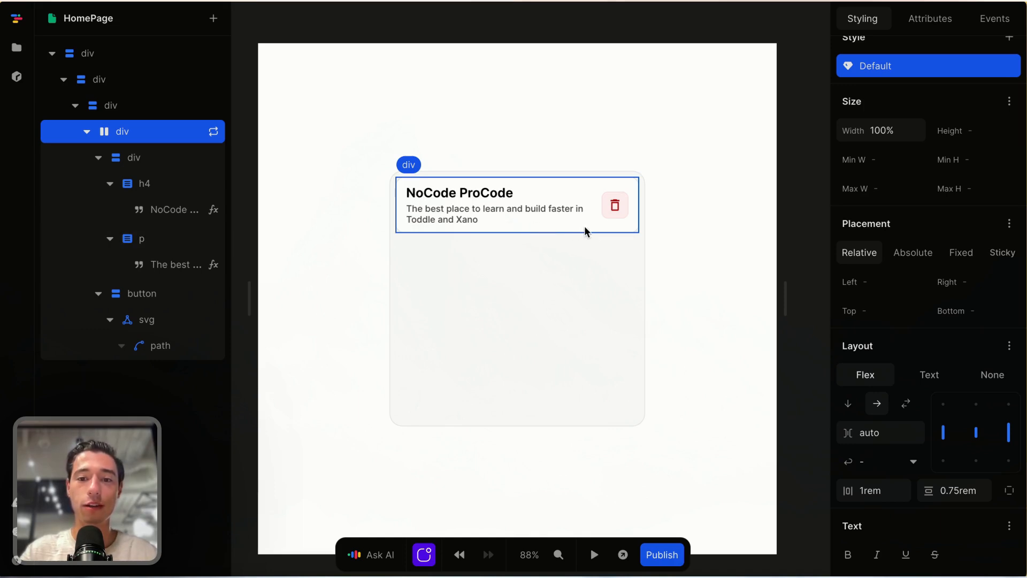
click(572, 278)
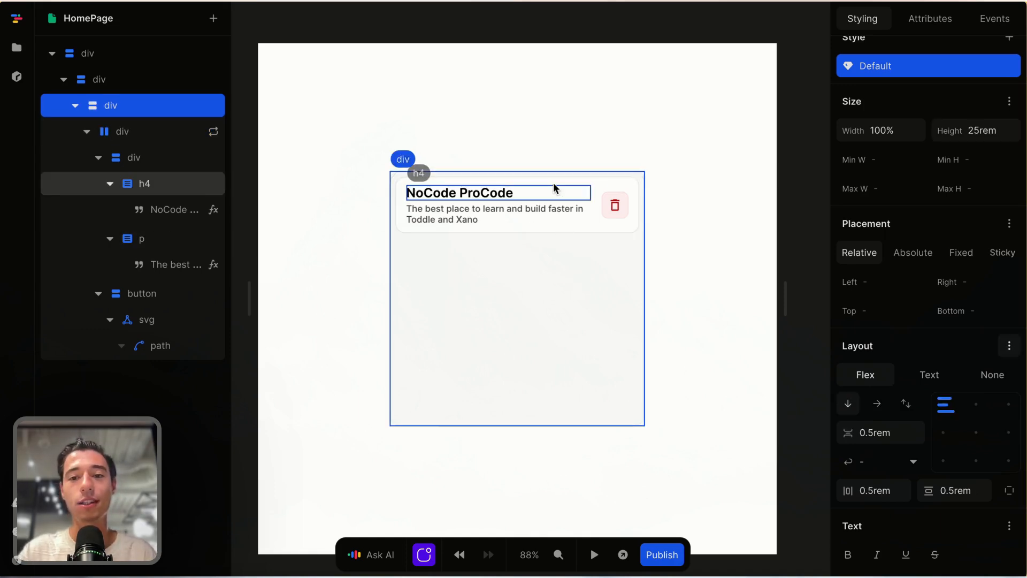
click(592, 219)
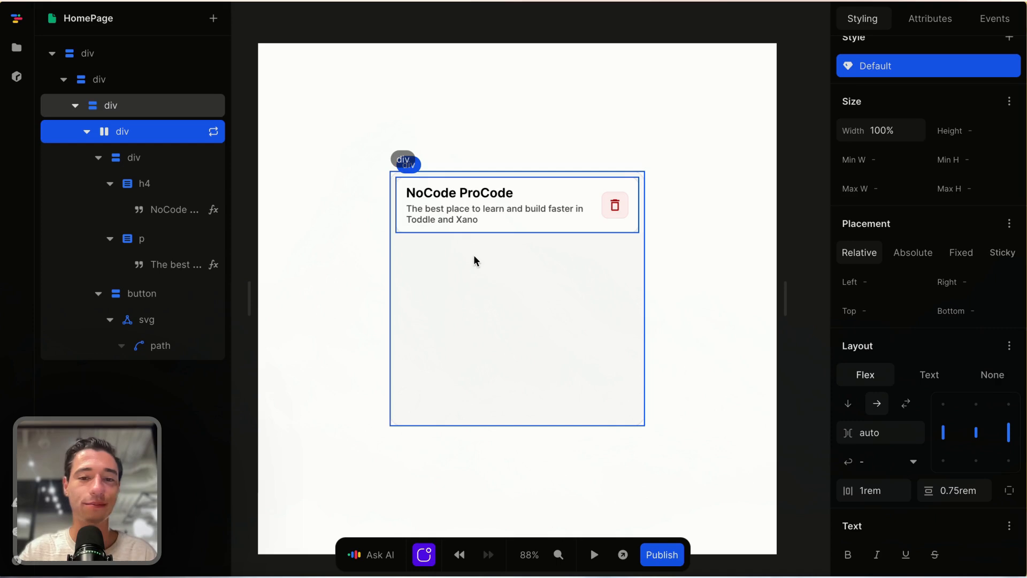
click(457, 312)
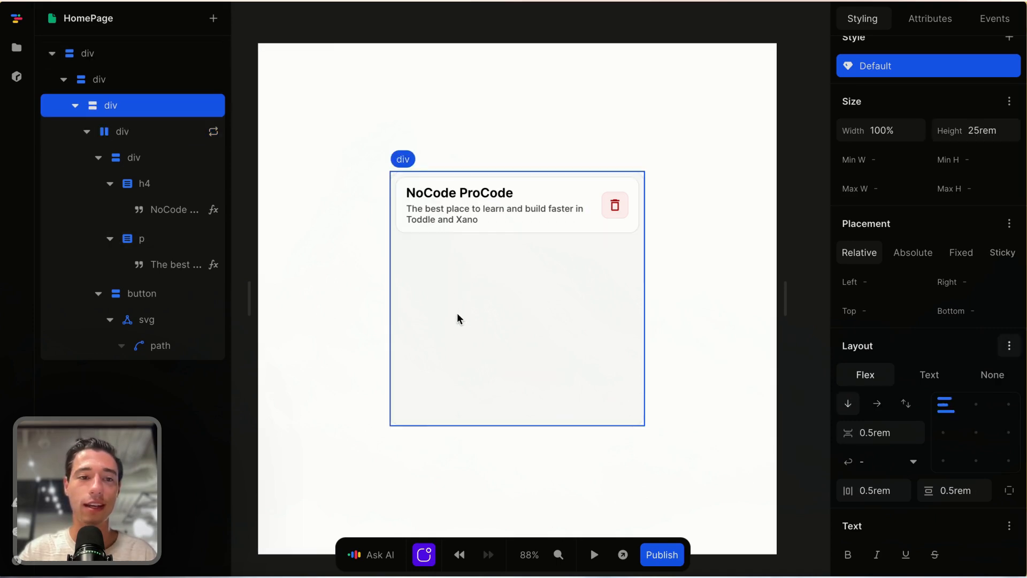
Step: Add a Form element inside the outer wrapper div, below the list container
click(110, 86)
click(213, 18)
text(fo)
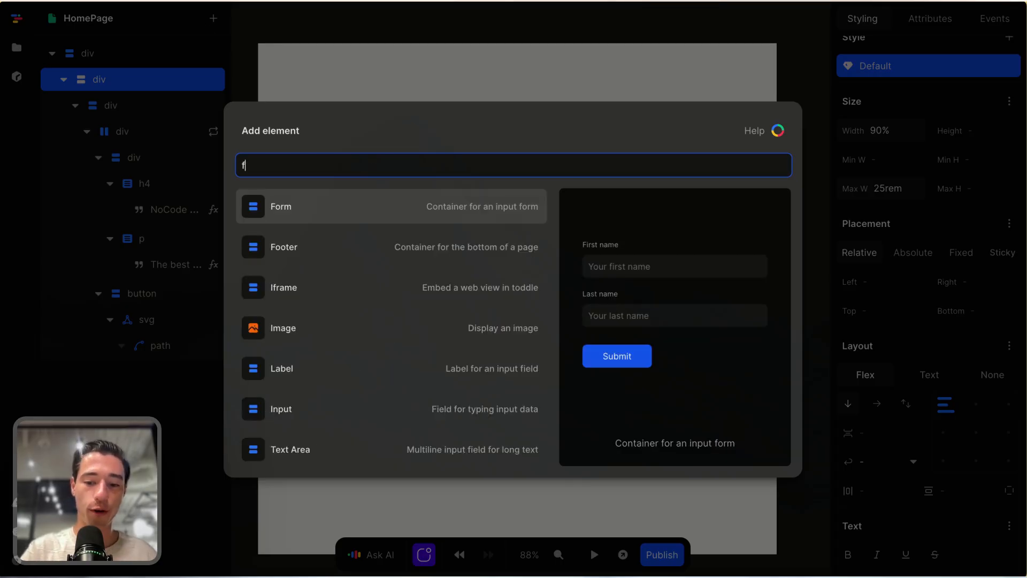
click(285, 198)
click(140, 379)
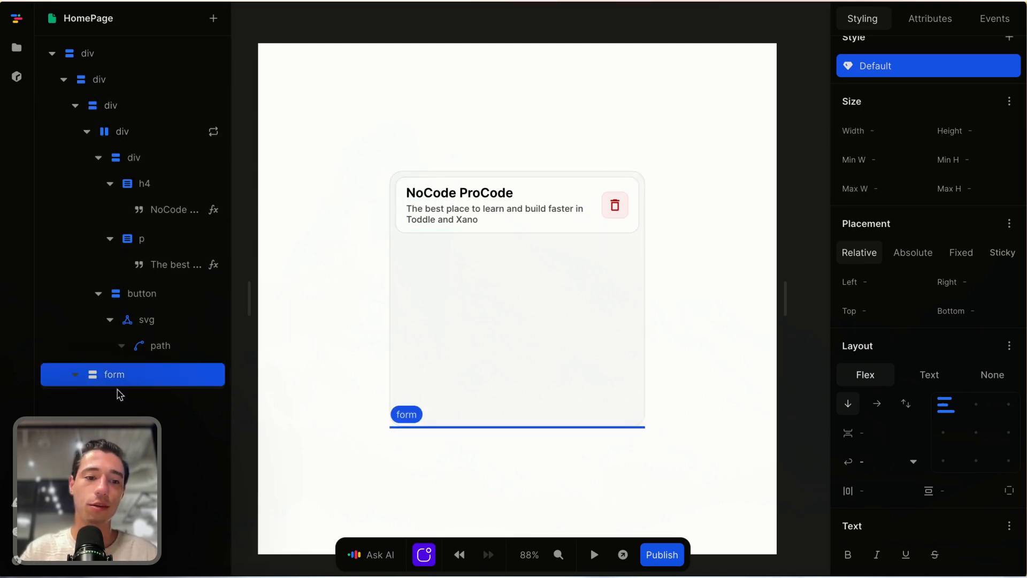
Step: Add an Input element inside the new form
click(213, 18)
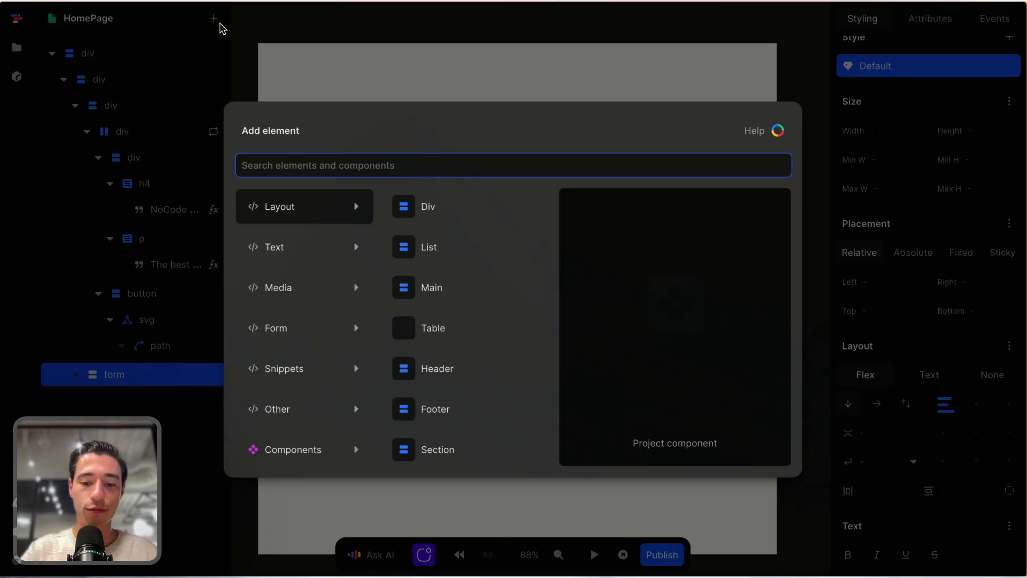
text(in)
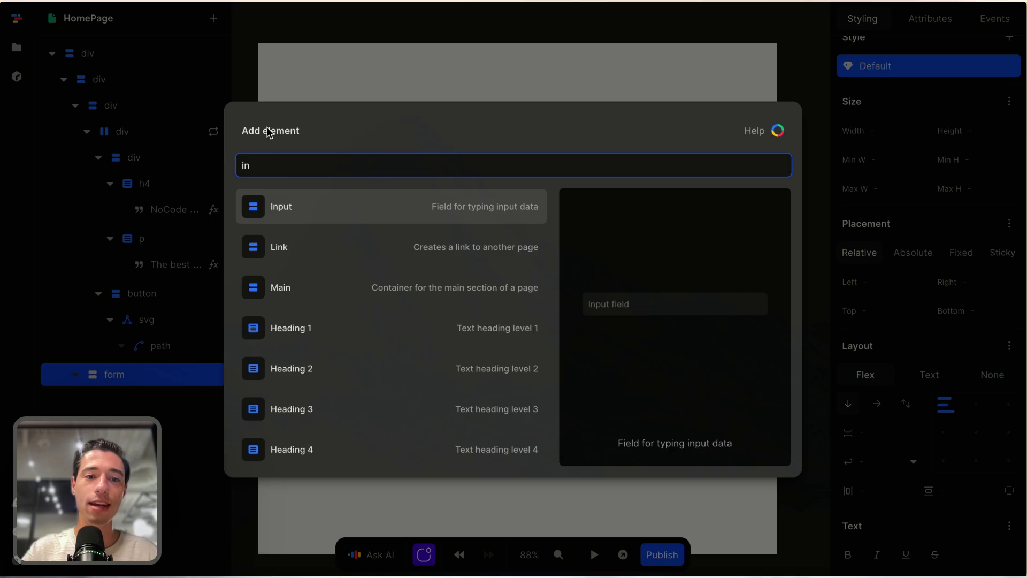
click(286, 208)
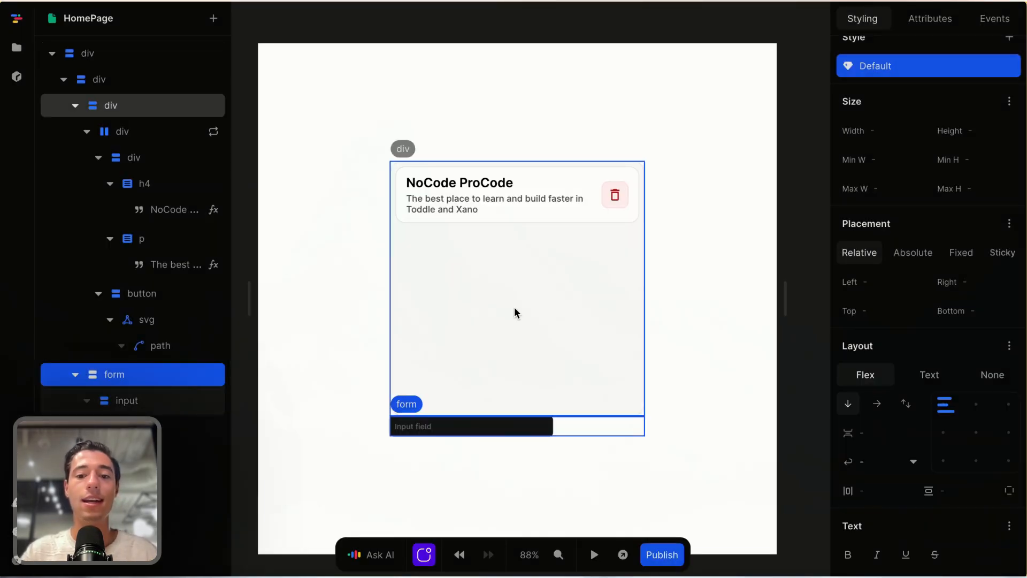
Step: Change the form input's background color to white (#ffffff)
scroll(515, 311, up, 3)
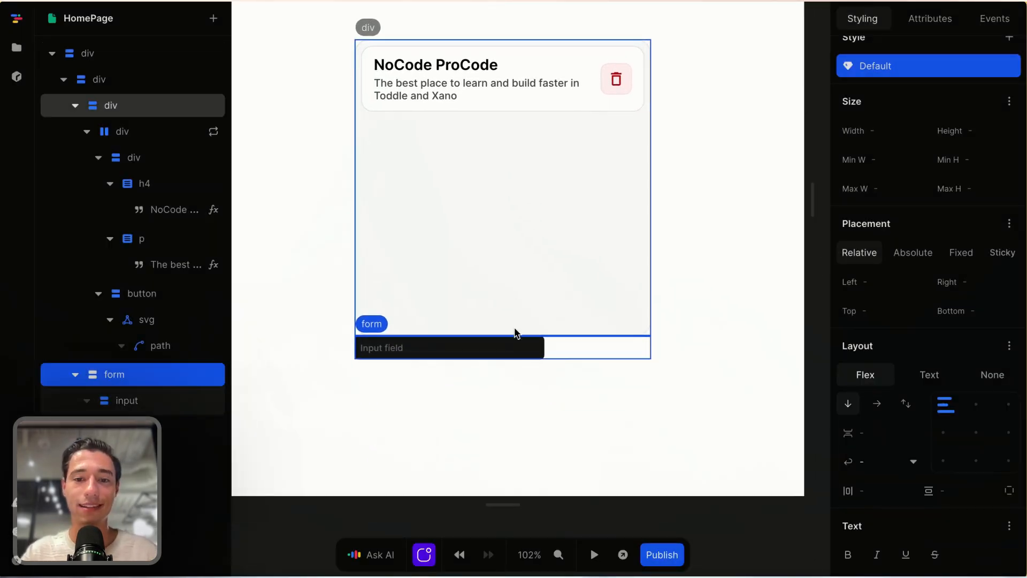
click(513, 351)
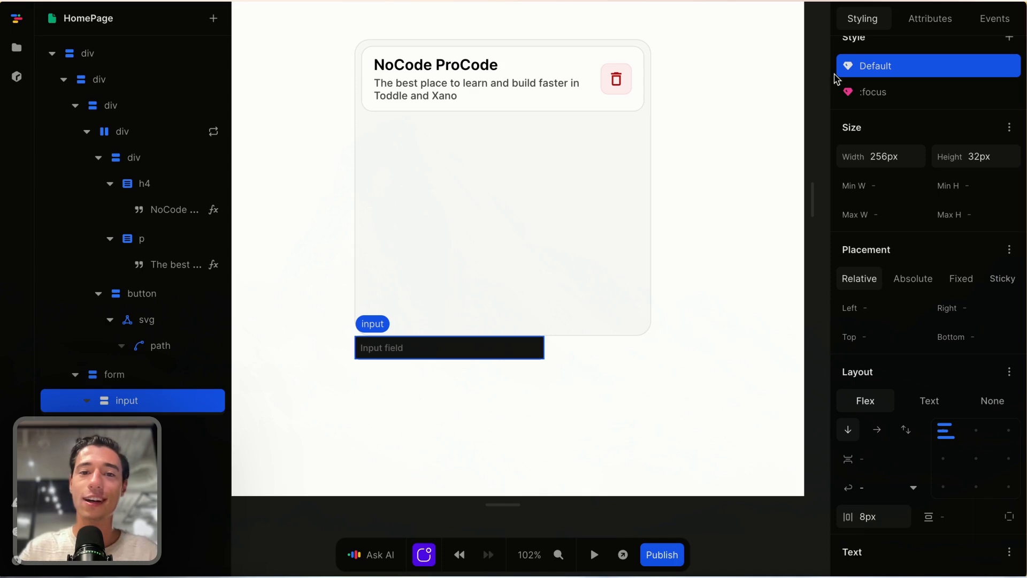
scroll(962, 317, down, 6)
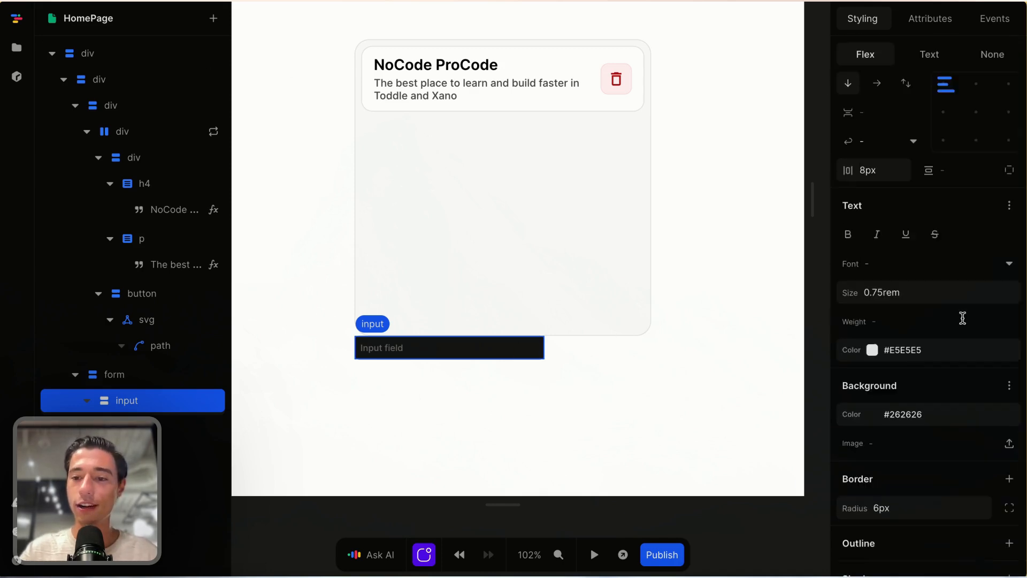
click(1003, 413)
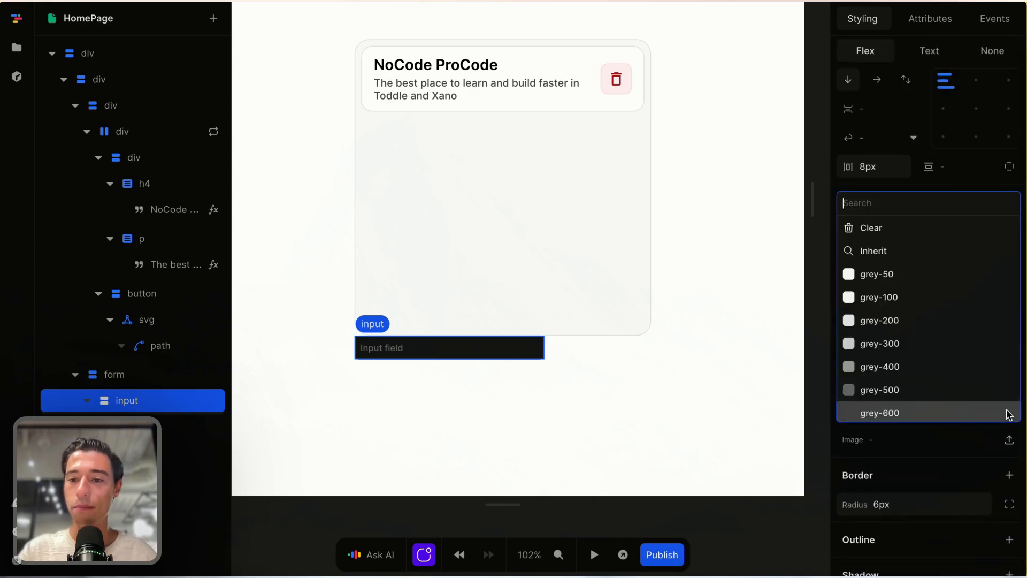
click(917, 276)
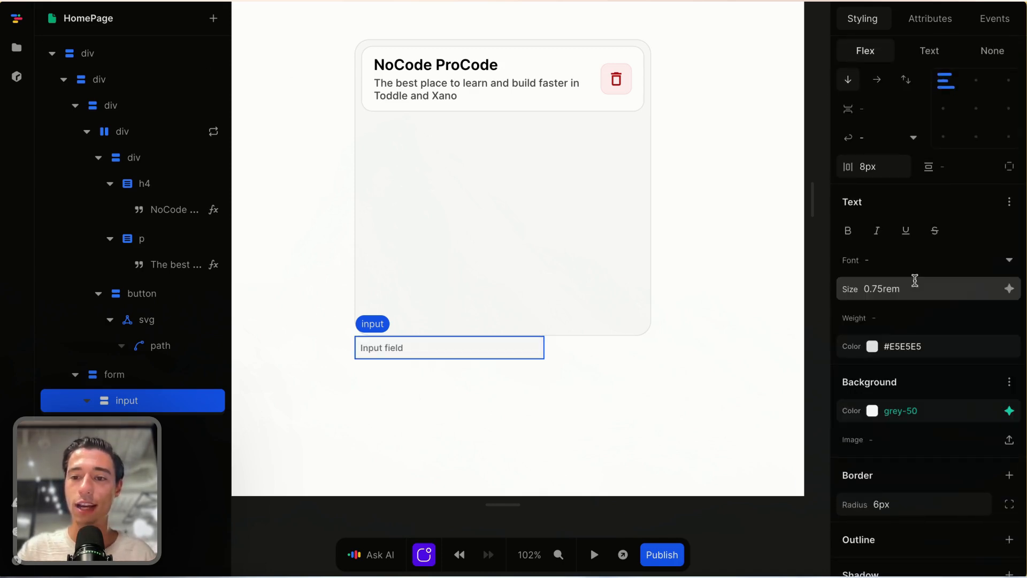
click(1011, 412)
click(889, 438)
click(872, 410)
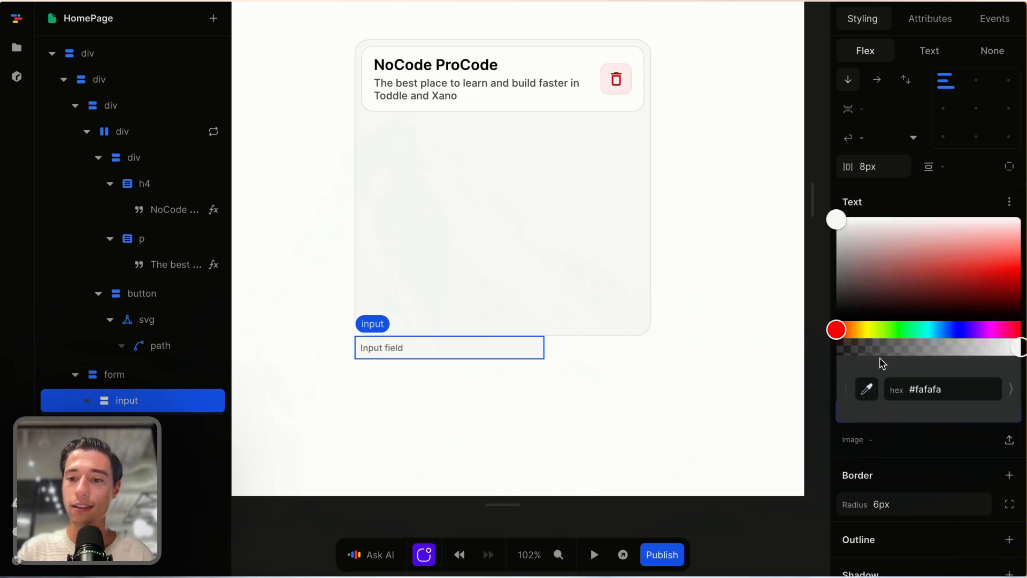
click(901, 275)
drag(901, 275, 810, 201)
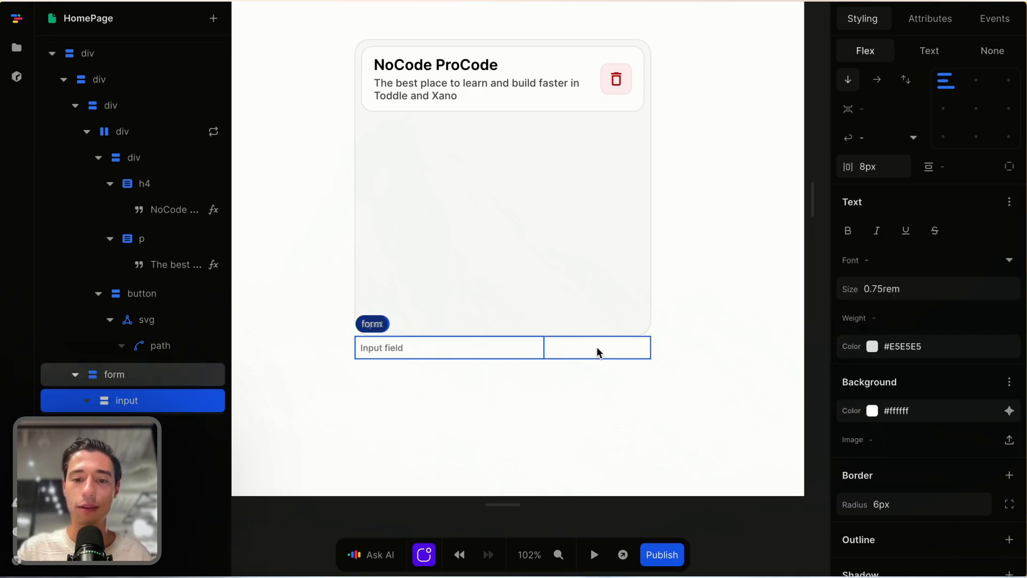
Step: Set the form's horizontal and vertical padding to 0.5rem each
click(598, 351)
scroll(895, 300, up, 2)
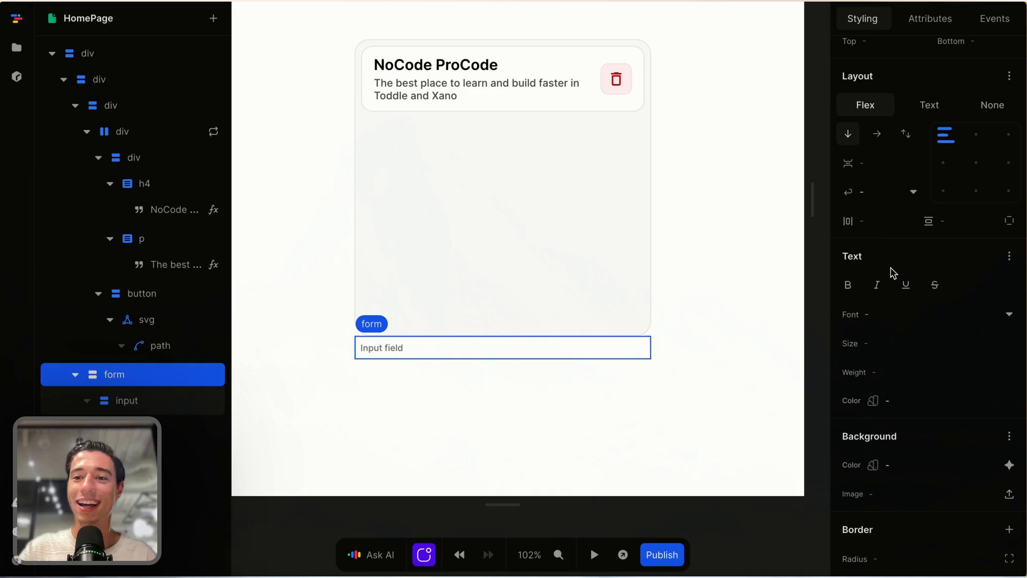
click(882, 224)
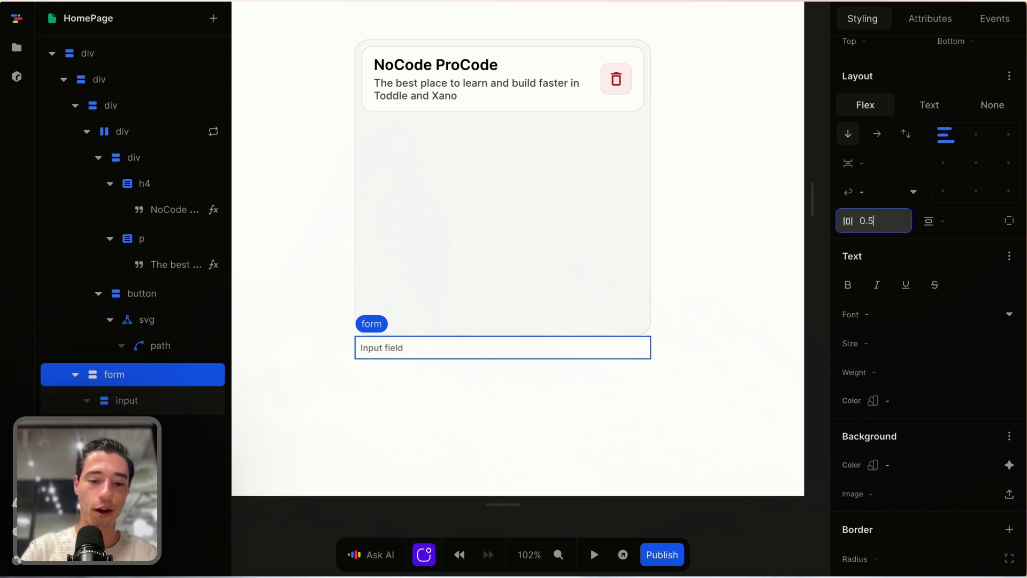
text(0.5rem)
click(955, 220)
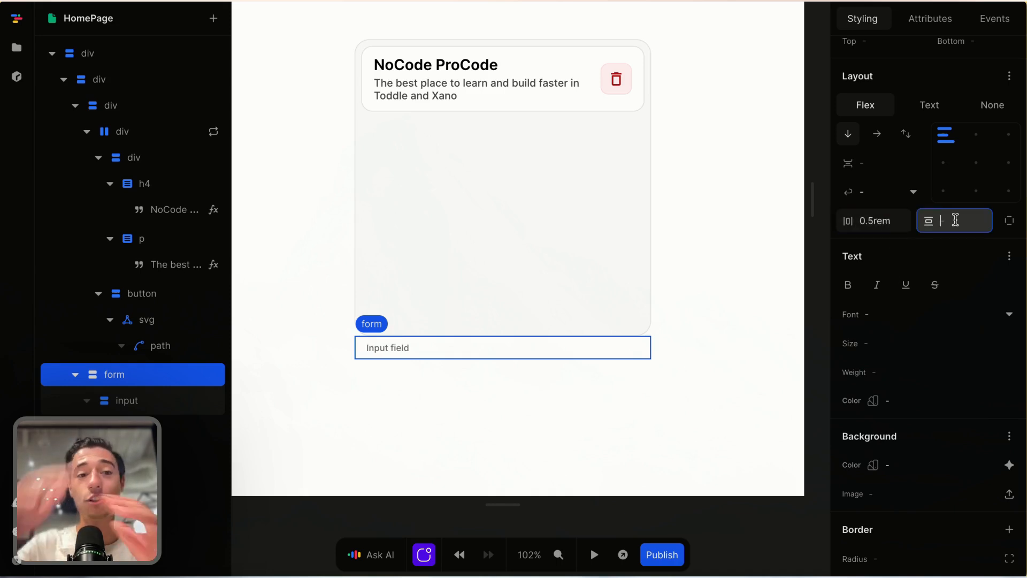
text(0.5re)
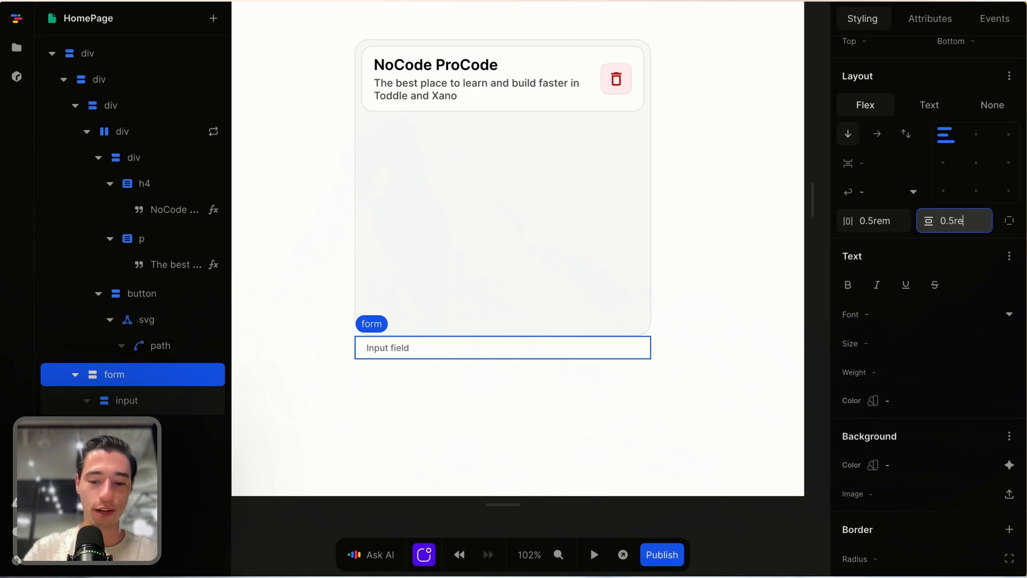
text(m)
scroll(943, 213, up, 2)
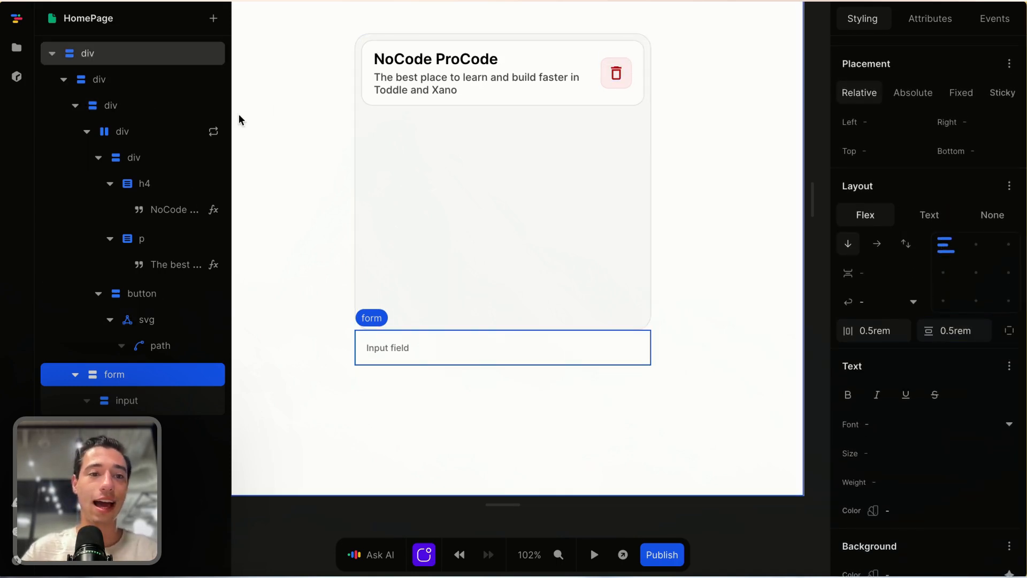
Step: Set a 0.5rem gap on the outer wrapper div that holds the list container and the form
click(119, 80)
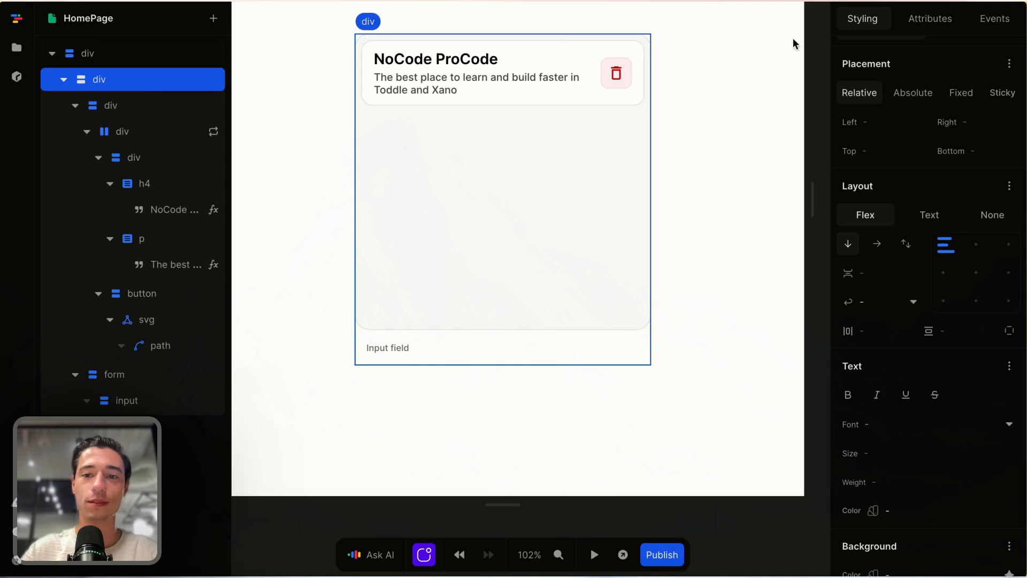
click(886, 274)
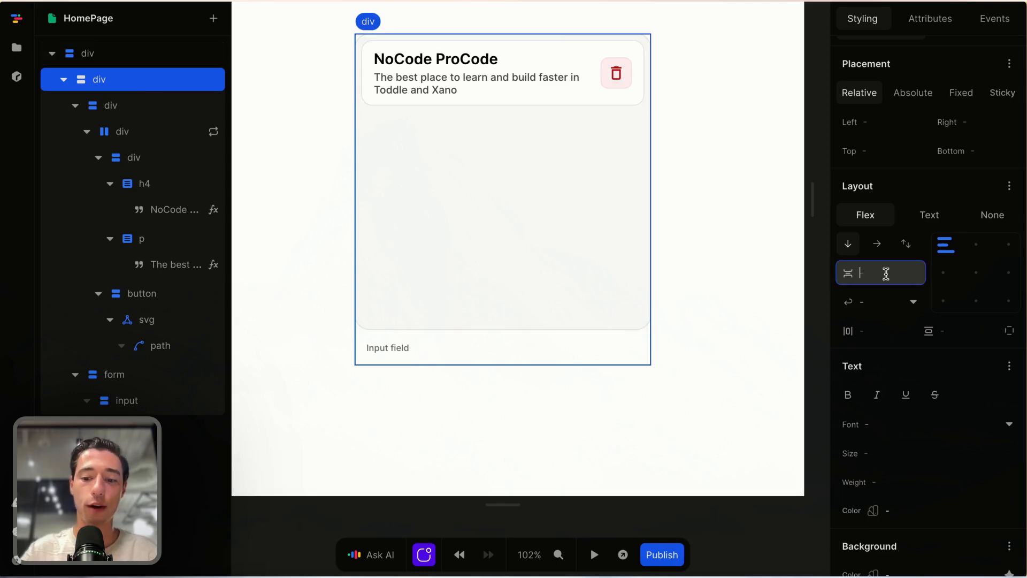
text(0.5rem)
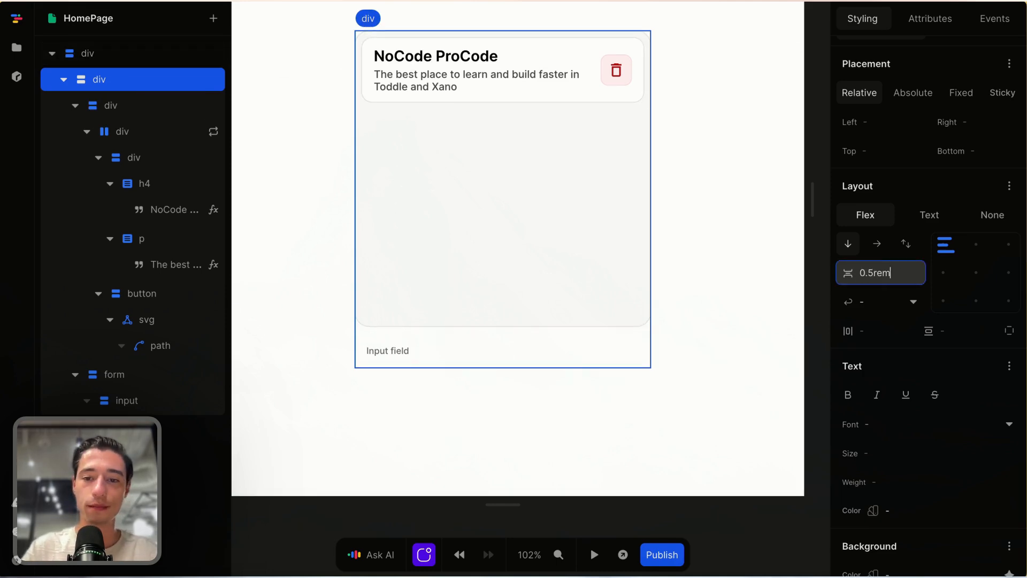
Step: Give the form a grey-50 background color
click(639, 351)
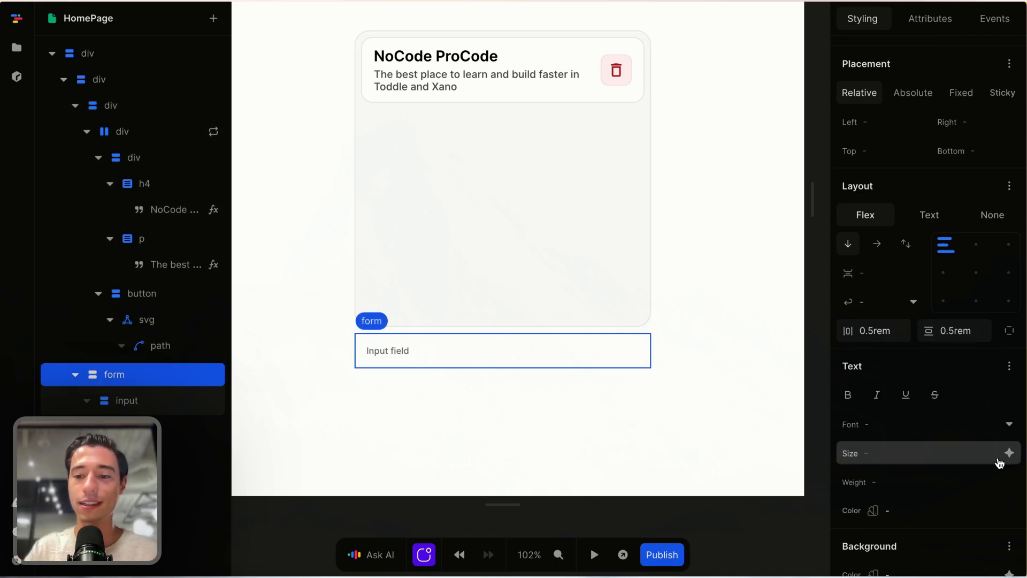
scroll(1000, 458, down, 4)
click(1008, 369)
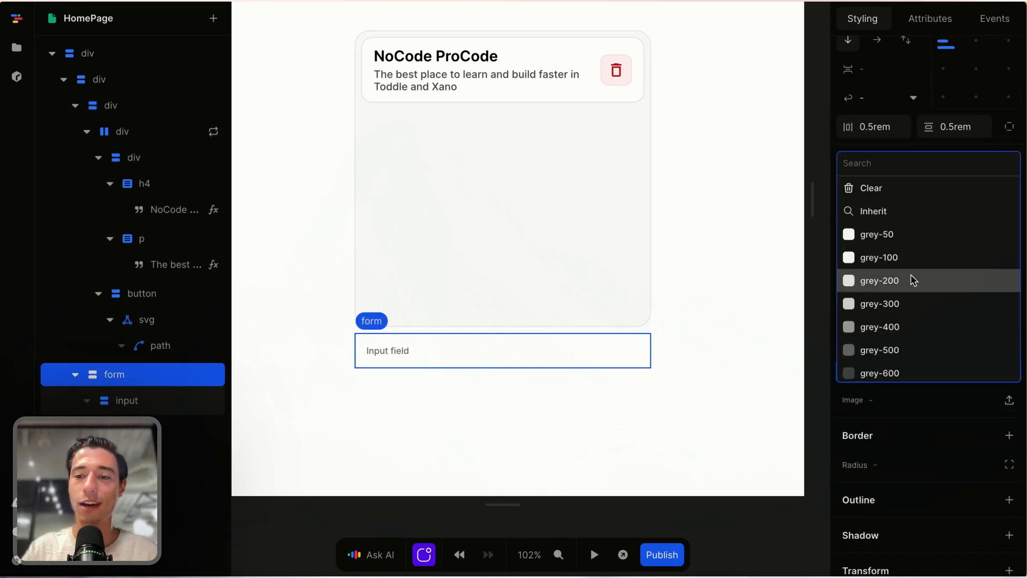
click(890, 234)
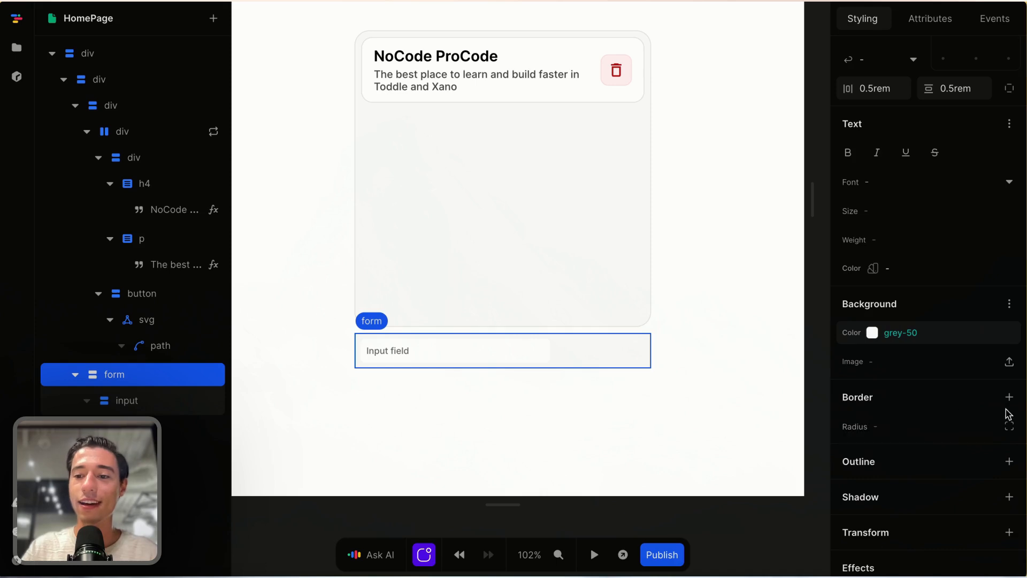
Step: Round the form's corners to 20px and add a 1px solid grey-200 border on all sides
click(938, 433)
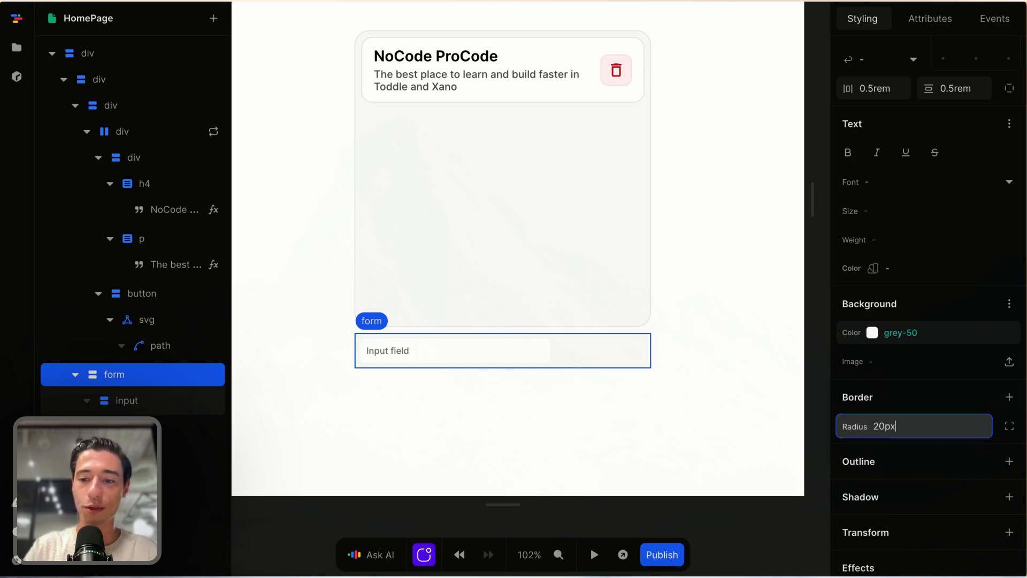
click(1010, 397)
click(727, 261)
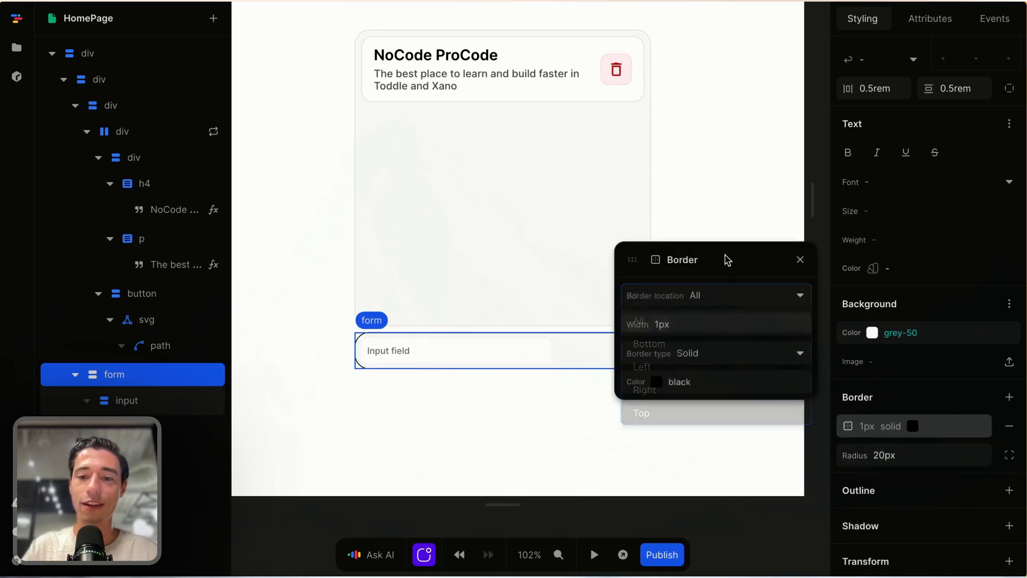
click(794, 379)
click(724, 296)
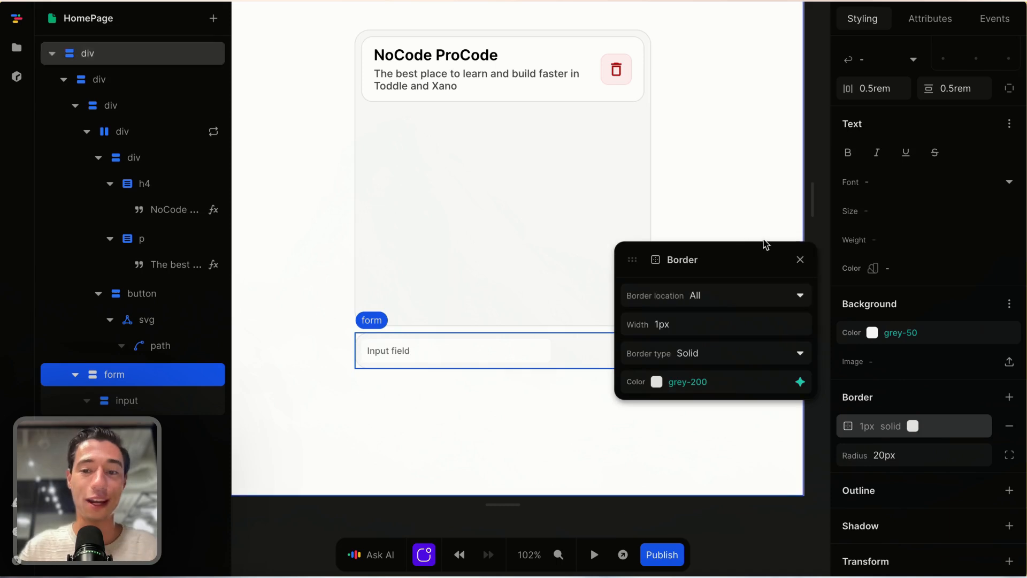
Step: Try a corner radius of 15px and then a smaller one on the form around the input field
click(800, 260)
click(717, 274)
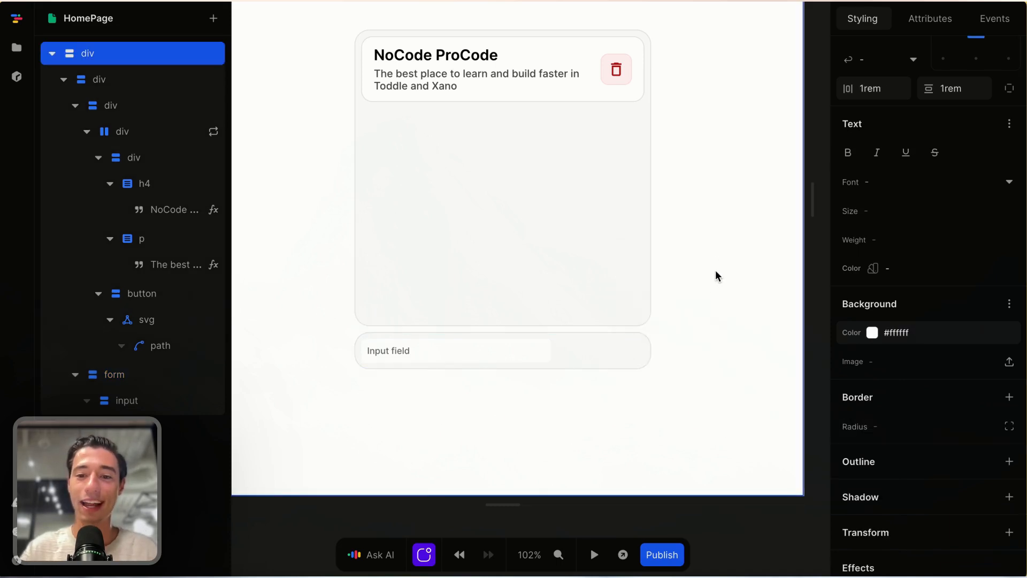
click(644, 354)
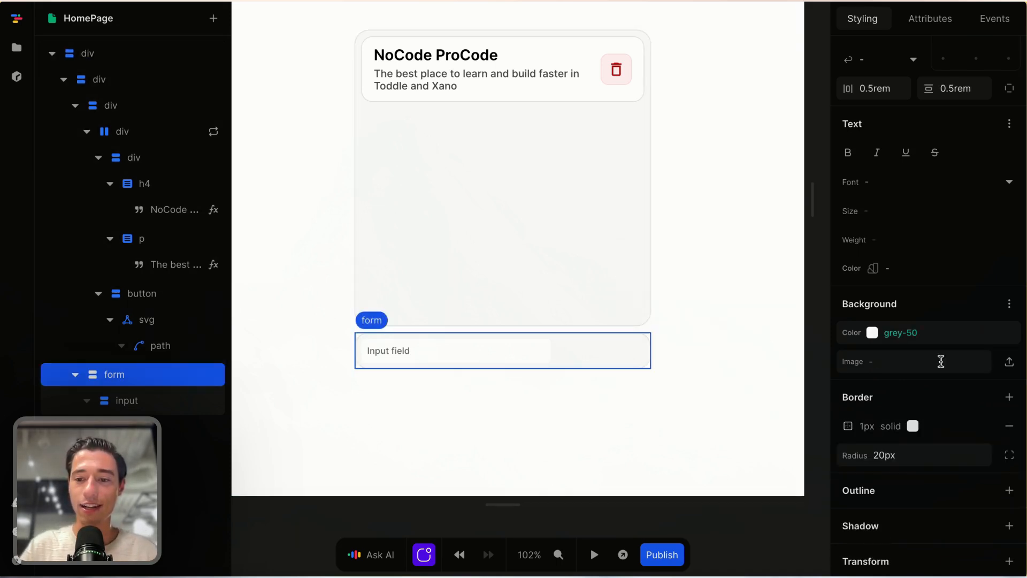
click(903, 458)
text(15px)
click(736, 409)
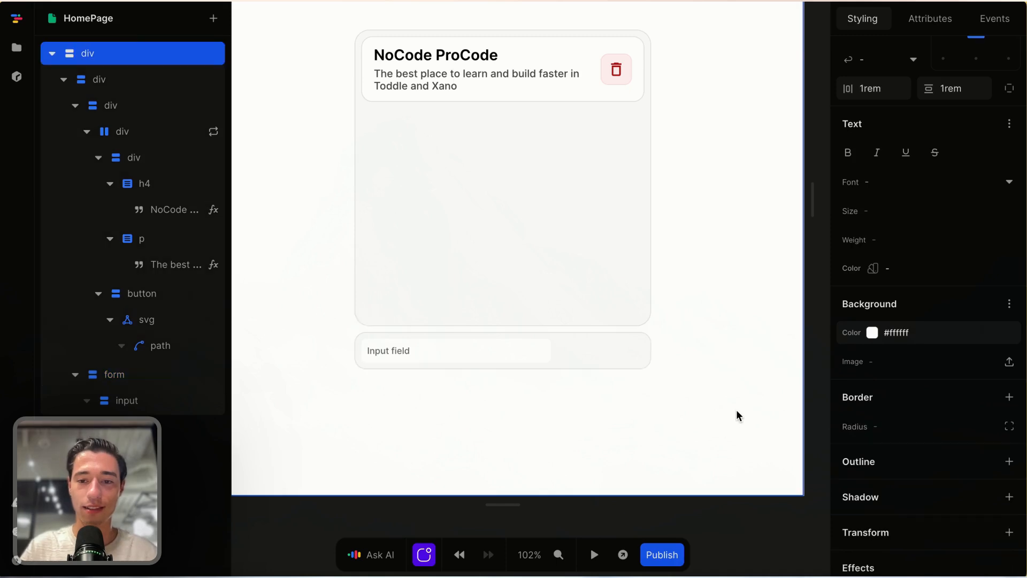
click(633, 360)
click(934, 458)
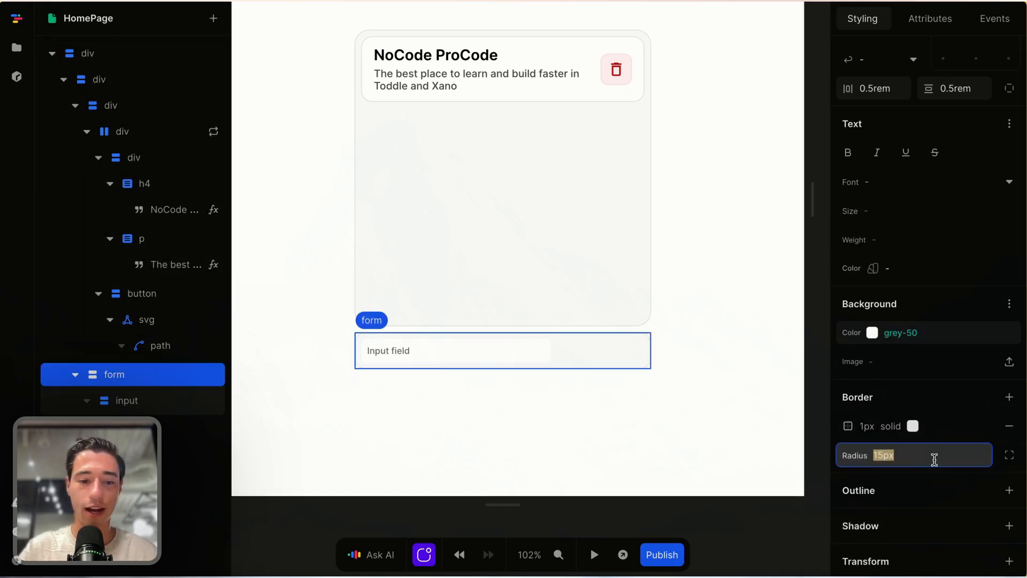
text(1)
click(758, 408)
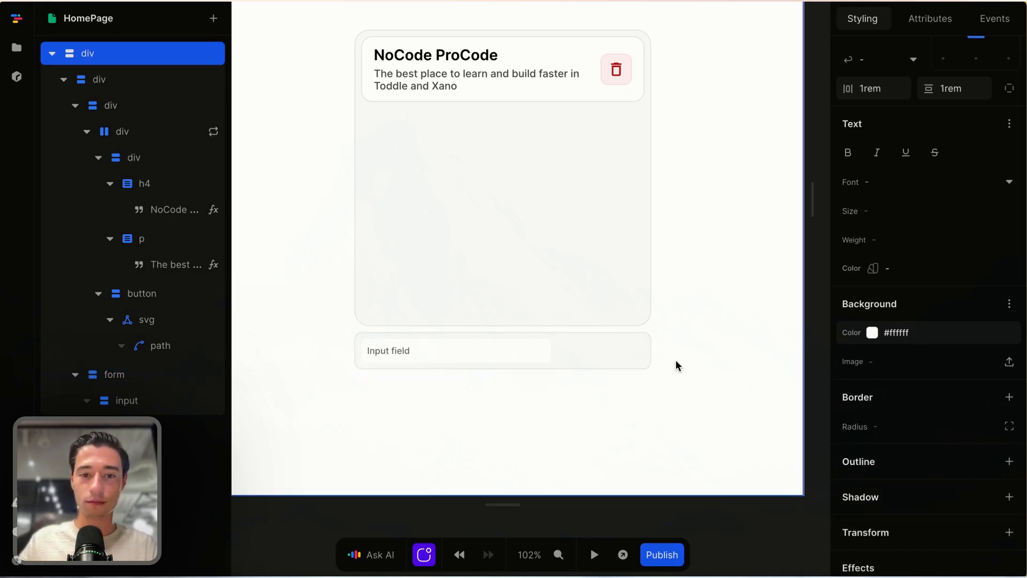
Step: Set the form container's corner radius to 10px
click(646, 348)
click(899, 457)
text(1)
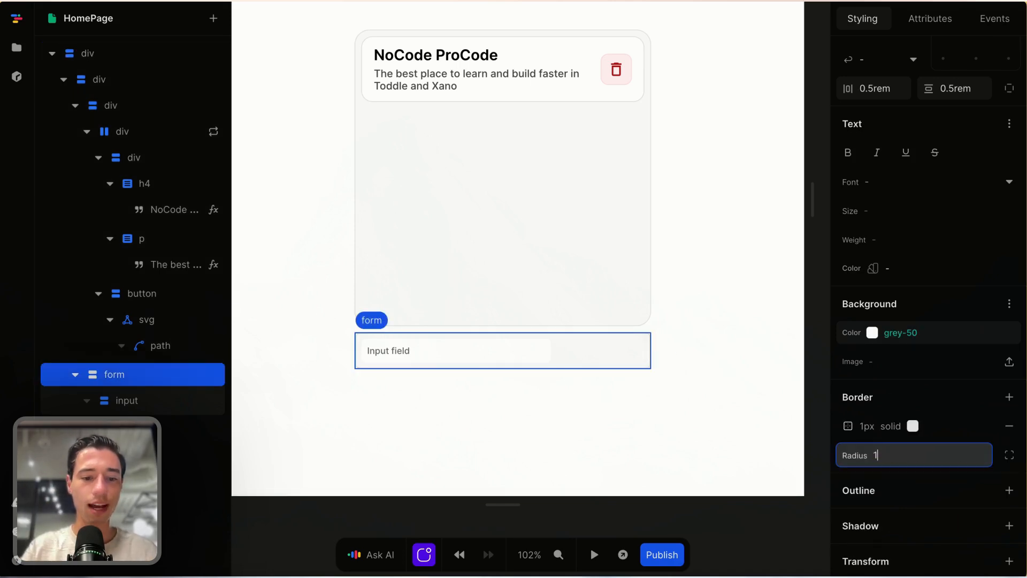
text(0)
click(755, 412)
Step: Set the width of the input field inside the form to 100%
click(587, 362)
click(543, 355)
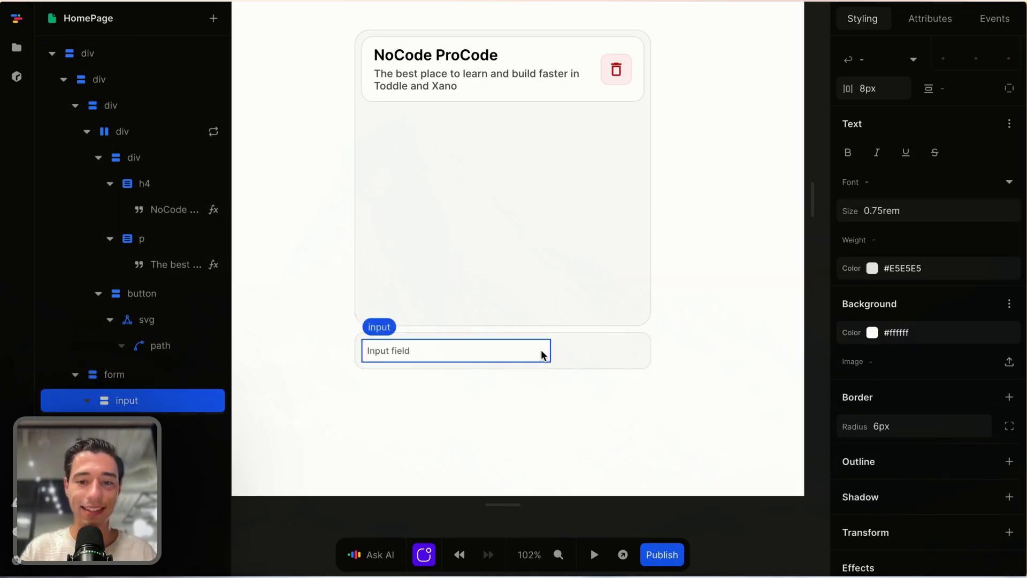
scroll(982, 158, up, 1)
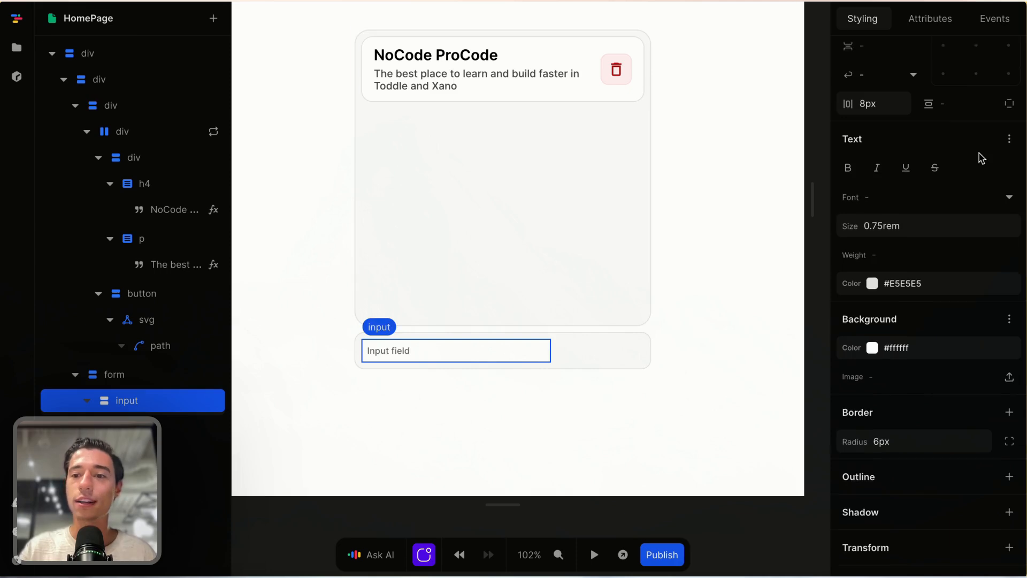
scroll(915, 190, up, 10)
click(899, 209)
key(BackSpace)
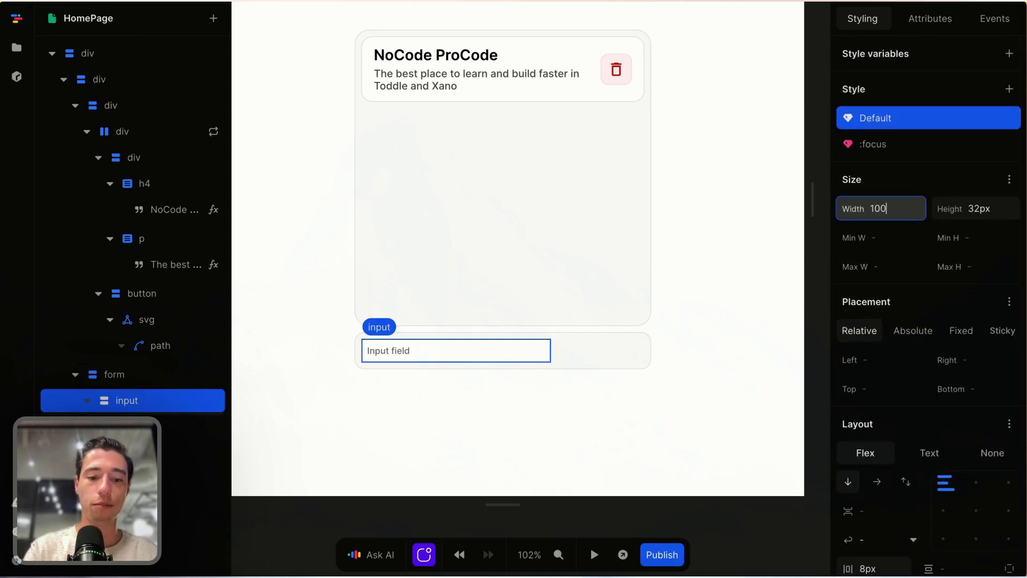
text(100%)
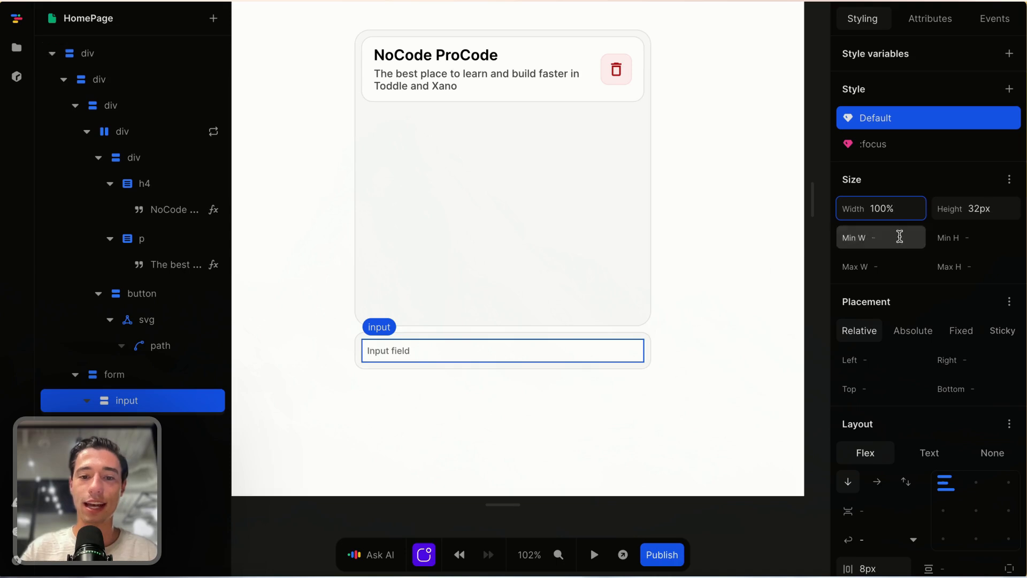
Step: Try a height of 3rem on the input field, and leave its height unset instead
click(1008, 211)
key(BackSpace)
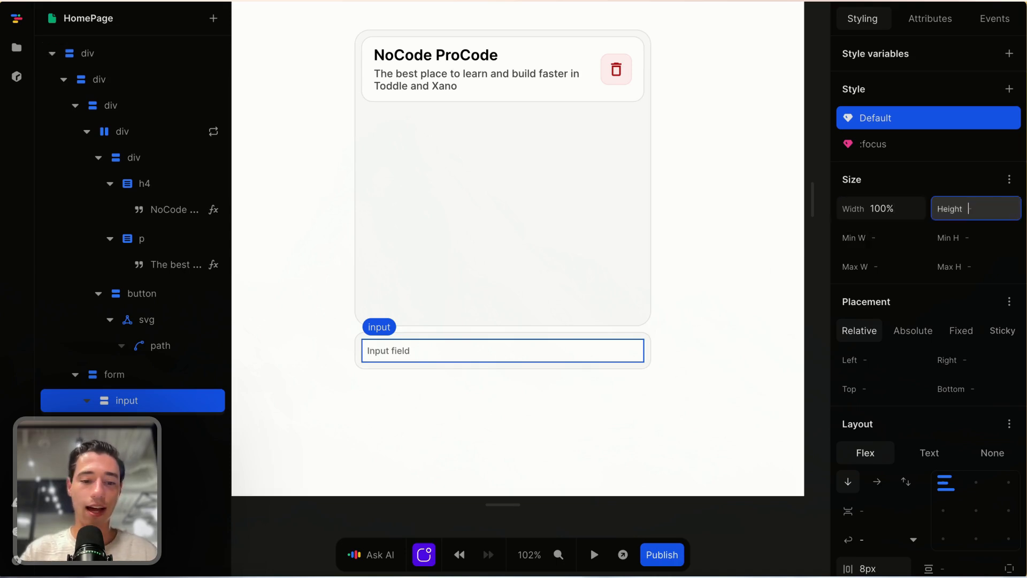
text(3rem)
key(BackSpace)
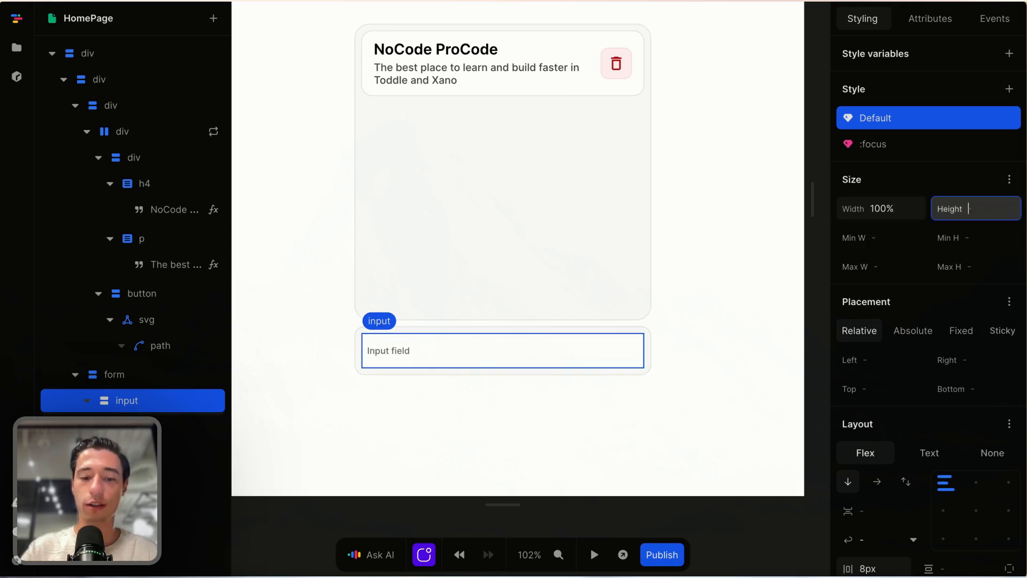
key(Return)
Step: Set both the vertical and horizontal padding of the input field to 0.75rem
scroll(963, 321, down, 4)
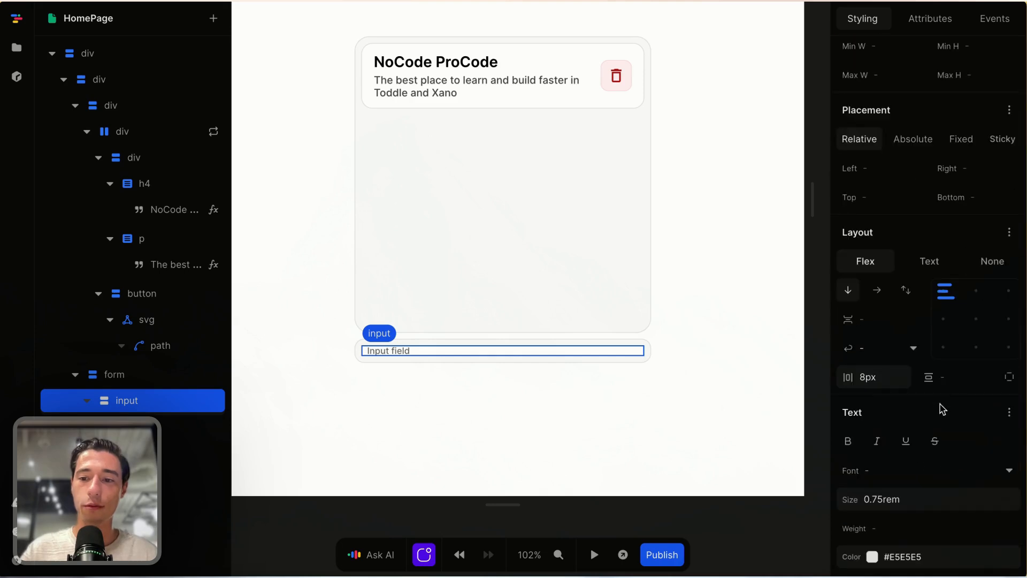
click(962, 382)
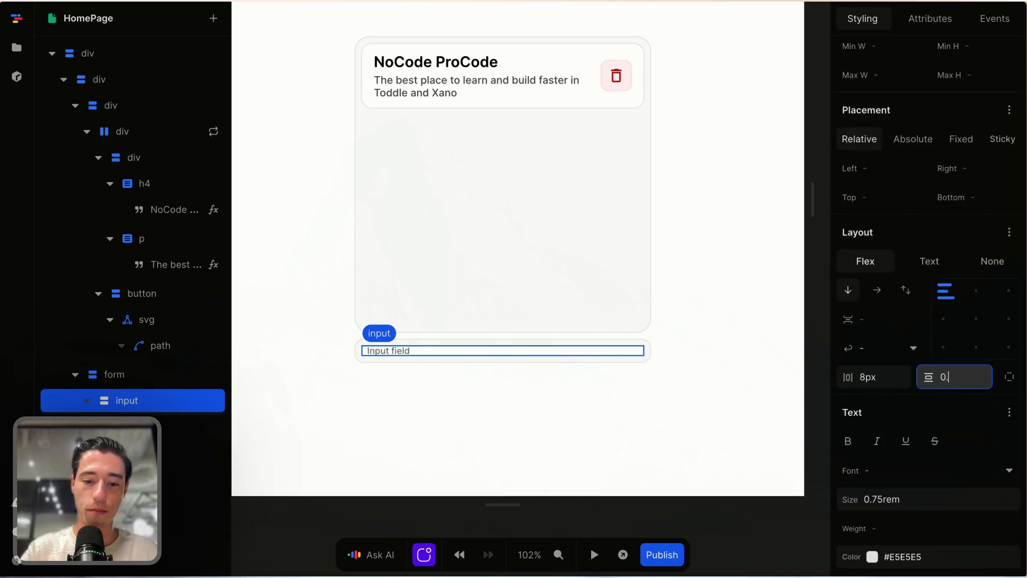
key(Return)
click(894, 379)
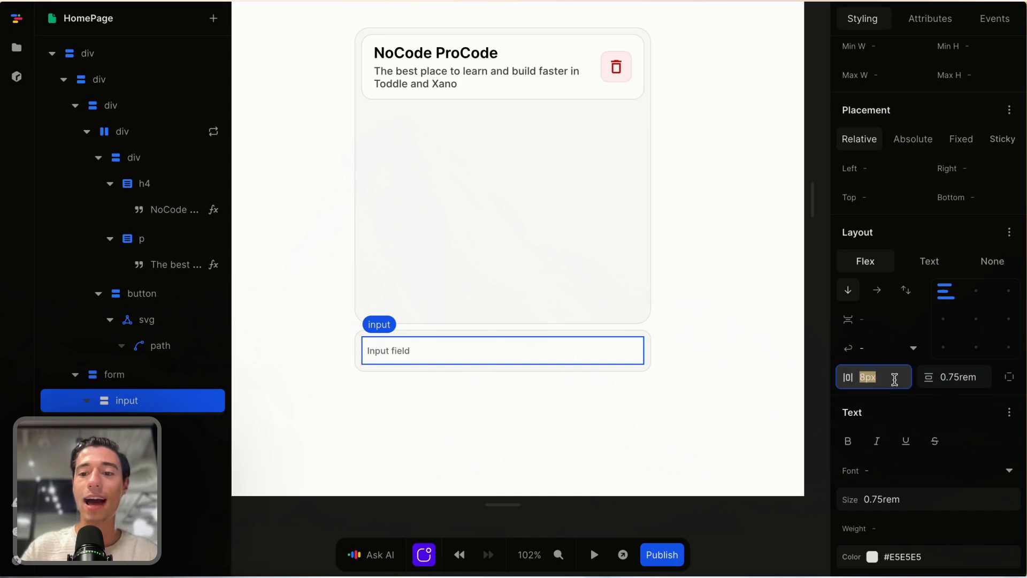
text(0.75rem)
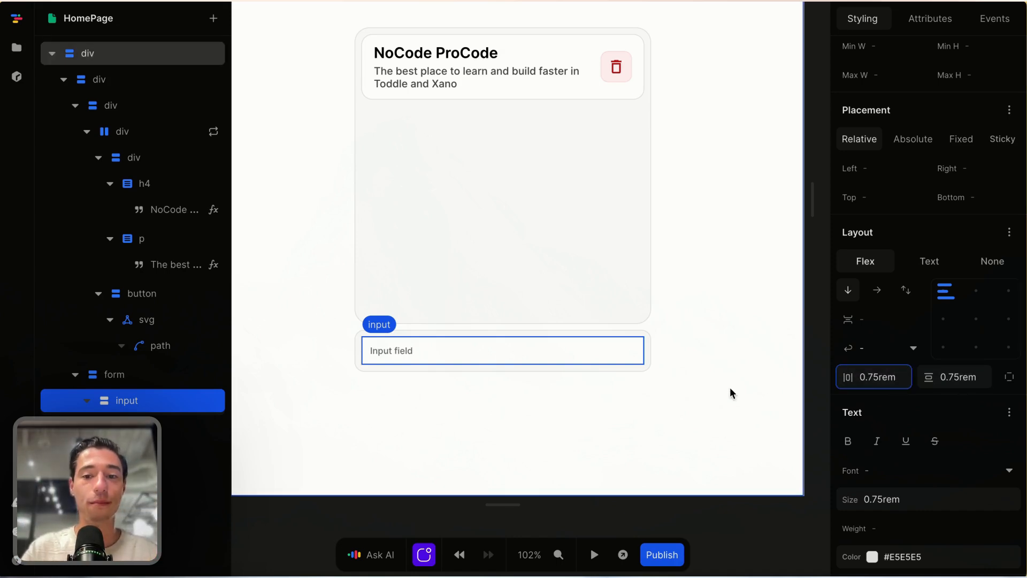
click(631, 390)
Step: Add a 1px solid border in grey-200 on all sides of the input field
click(561, 351)
scroll(894, 348, down, 5)
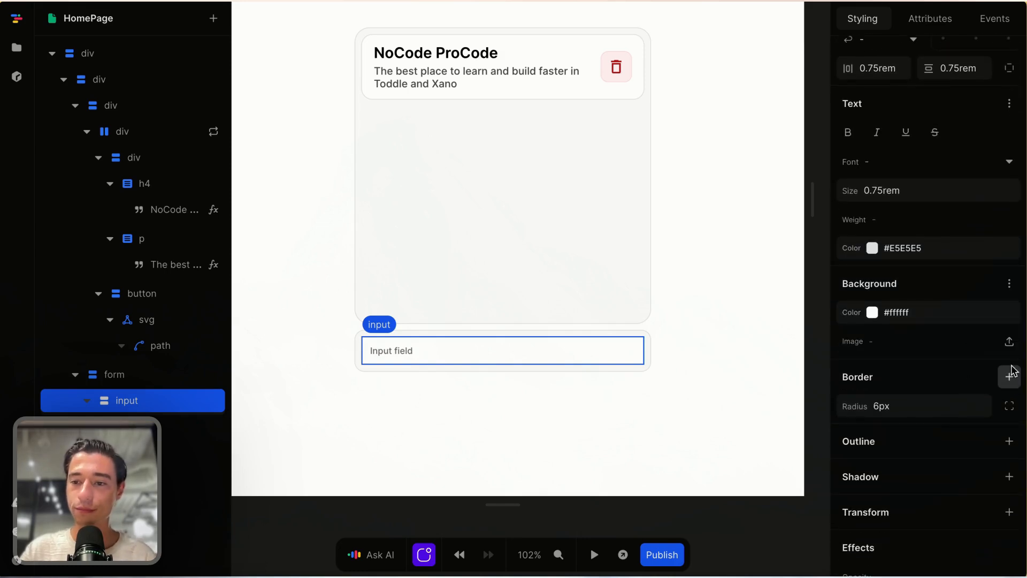
click(1009, 378)
click(708, 236)
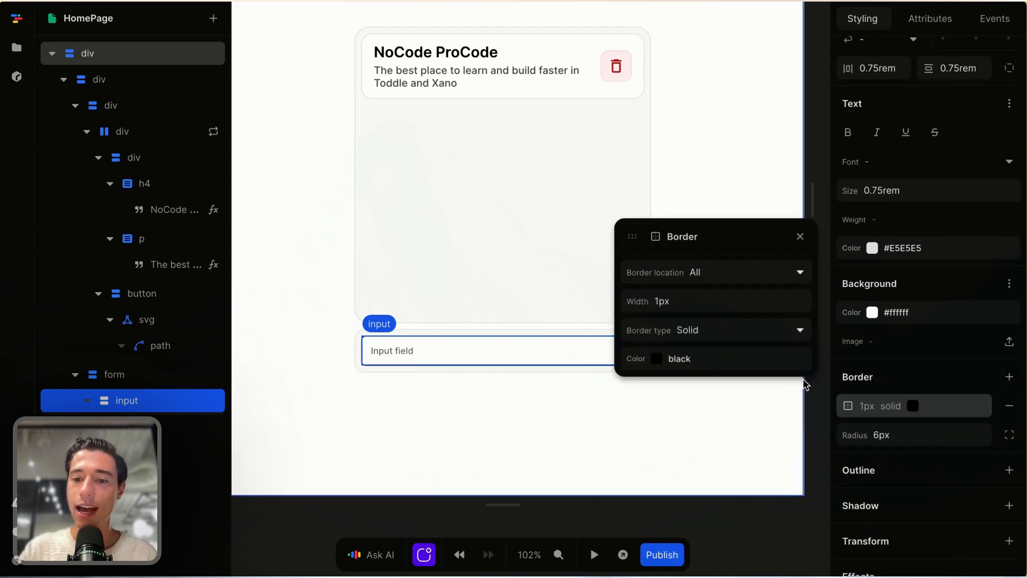
click(798, 359)
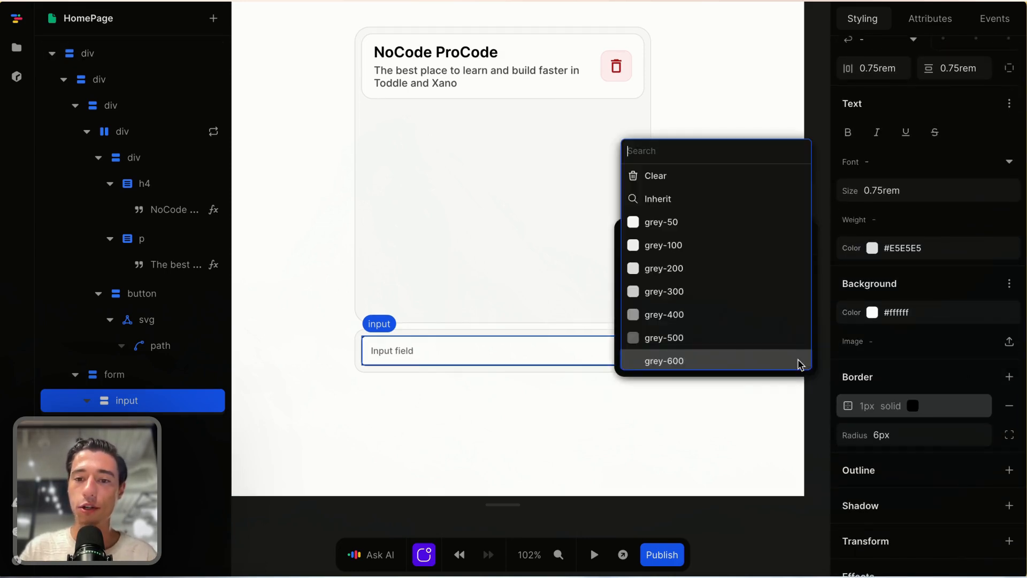
click(705, 268)
click(790, 237)
Step: Set the input field's corner radius to 10px
click(905, 434)
key(BackSpace)
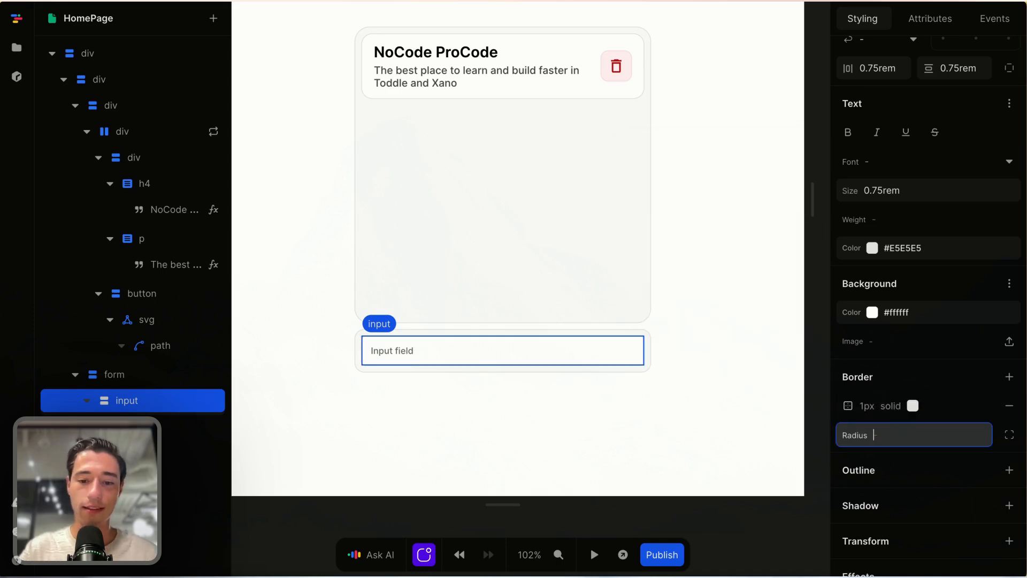
text(10px)
click(624, 411)
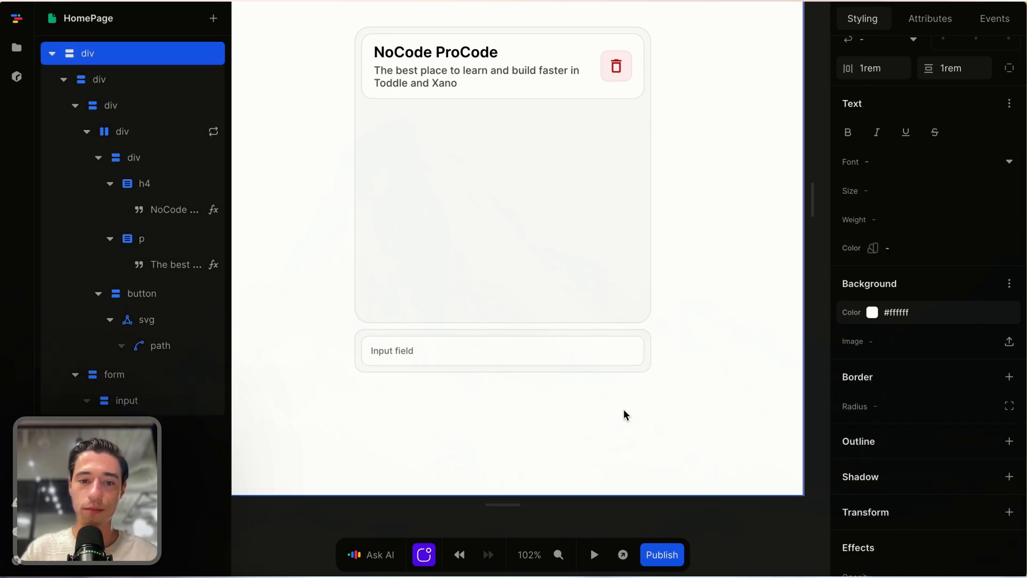
Step: Create a page variable called "name" with an empty initial value
click(623, 345)
click(921, 21)
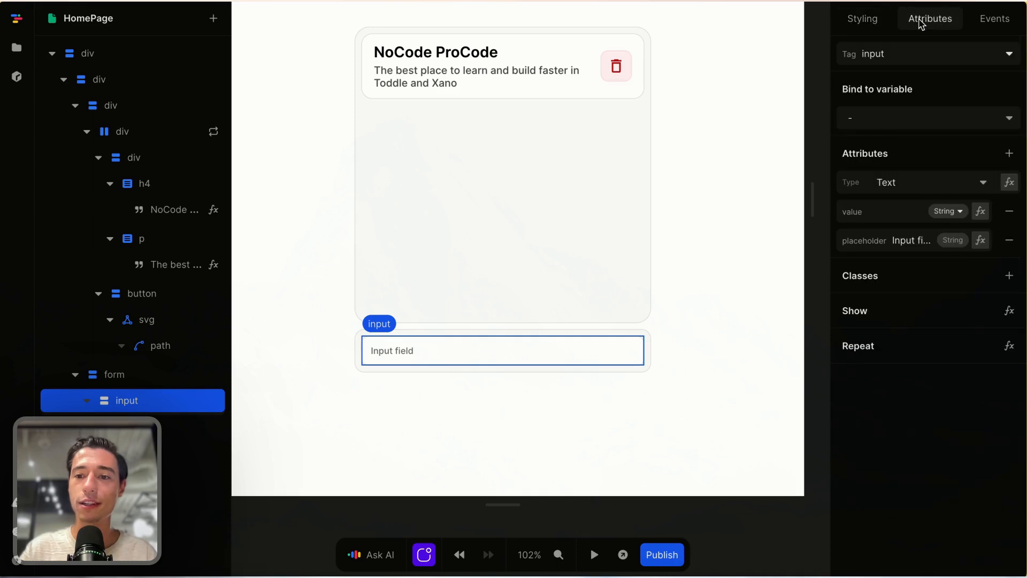
click(773, 152)
click(786, 127)
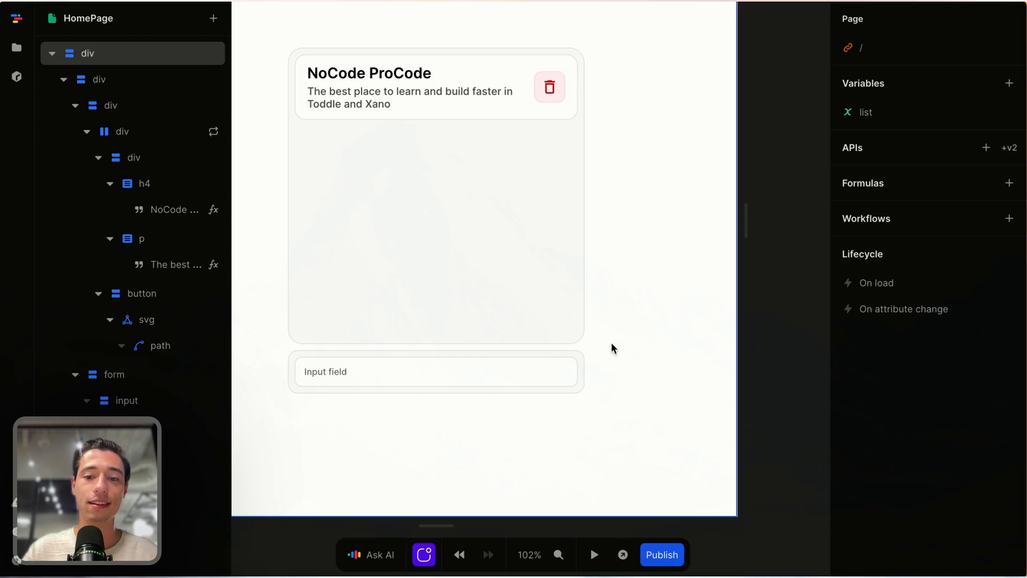
click(1009, 83)
key(BackSpace)
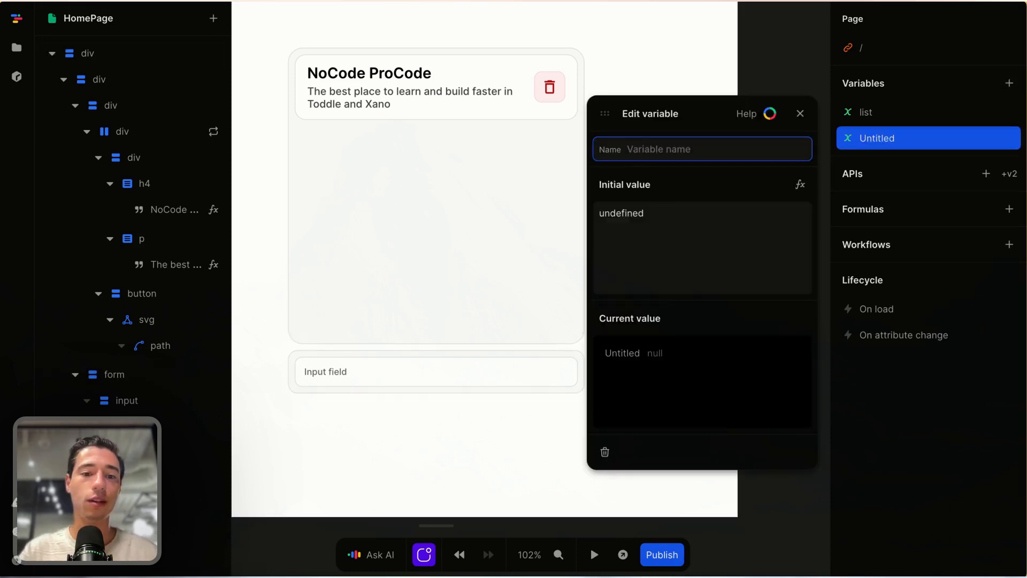
text(name)
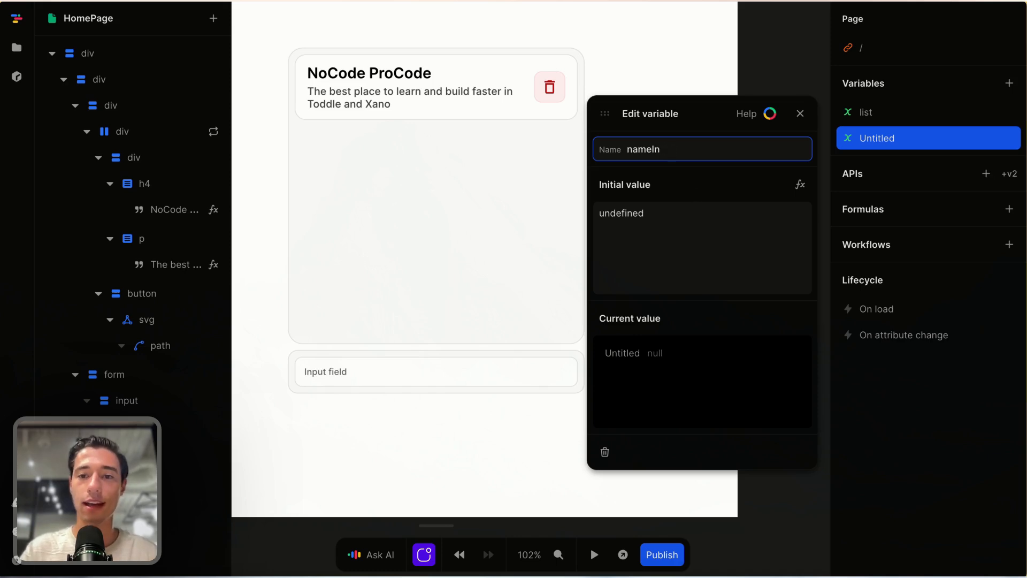
click(663, 224)
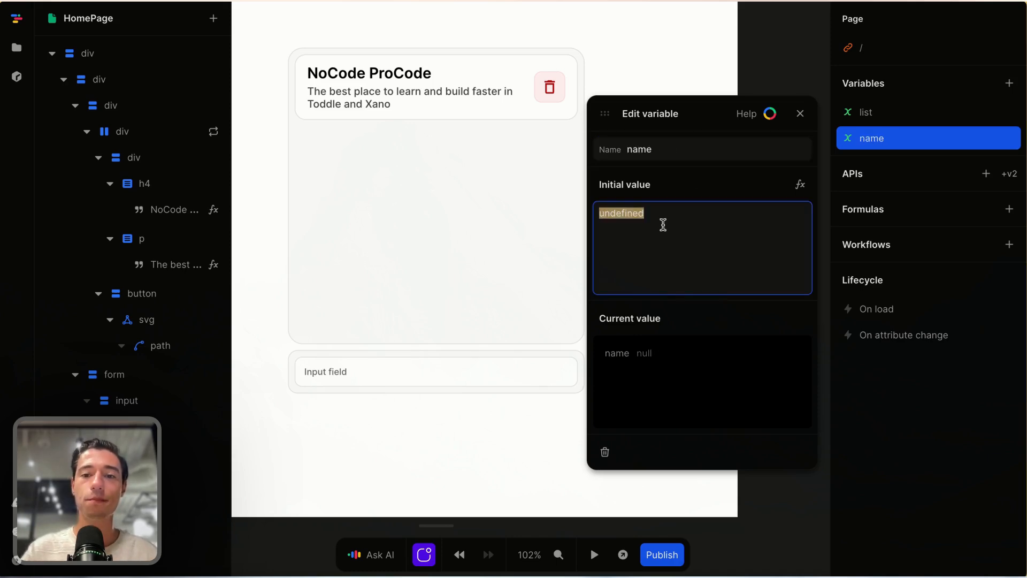
key(BackSpace)
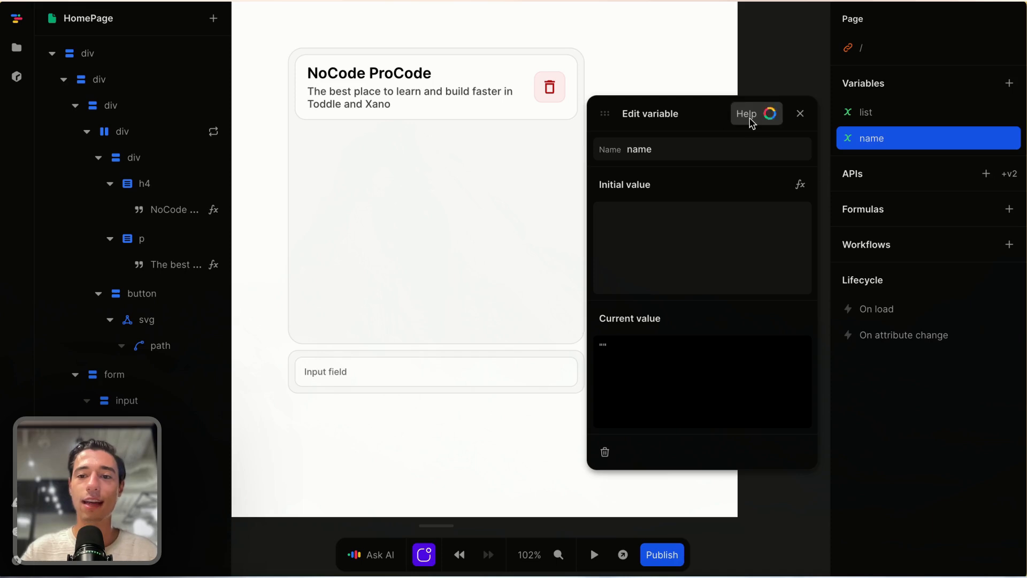
click(800, 114)
Step: Bind the form's input field to the name variable
click(497, 371)
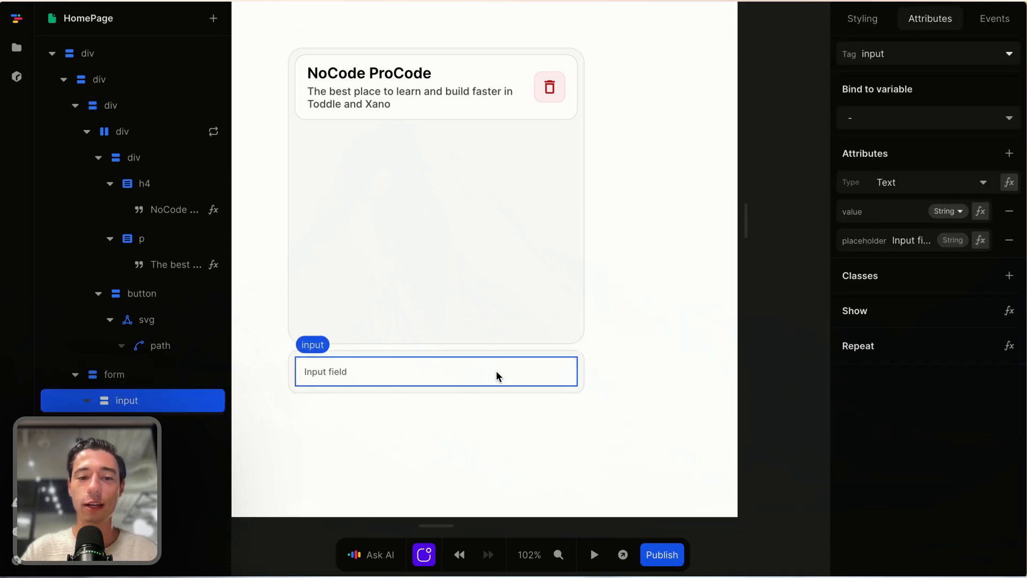
click(913, 118)
click(871, 167)
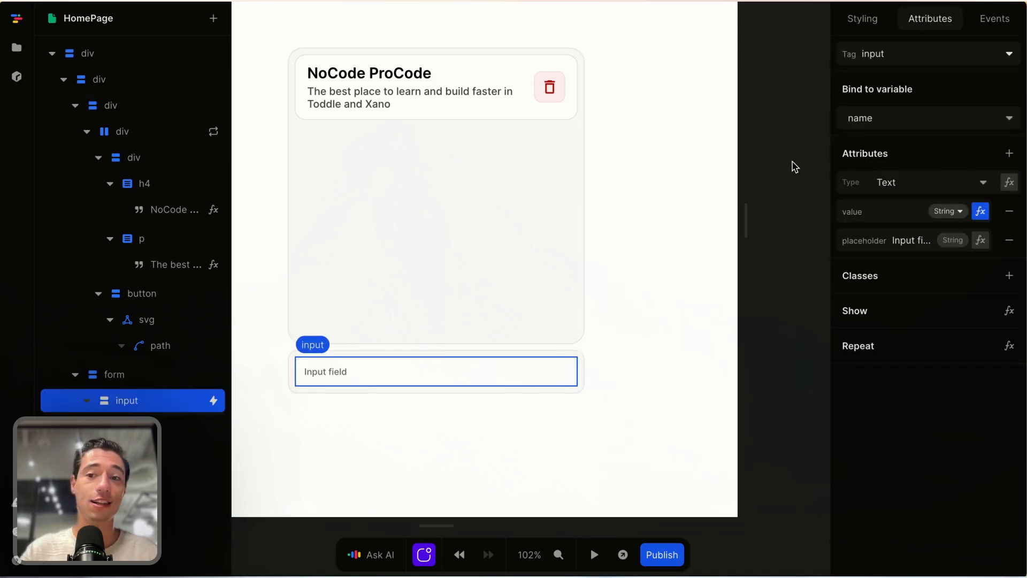
click(785, 161)
Step: Duplicate the input field inside the form
click(559, 363)
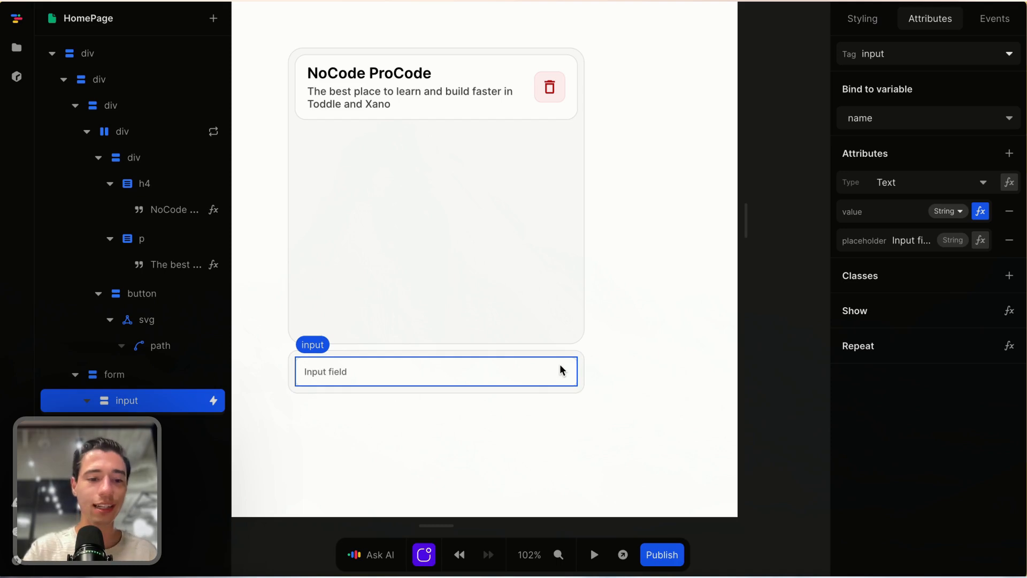
click(154, 375)
key(ctrl+v)
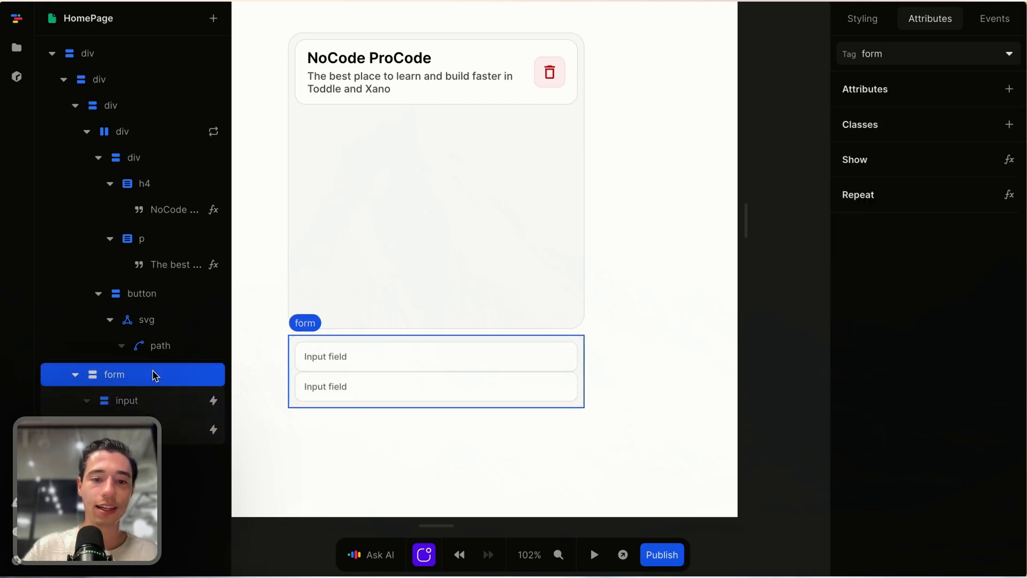
Step: Change the tag of the second input field in the form to textarea
click(492, 384)
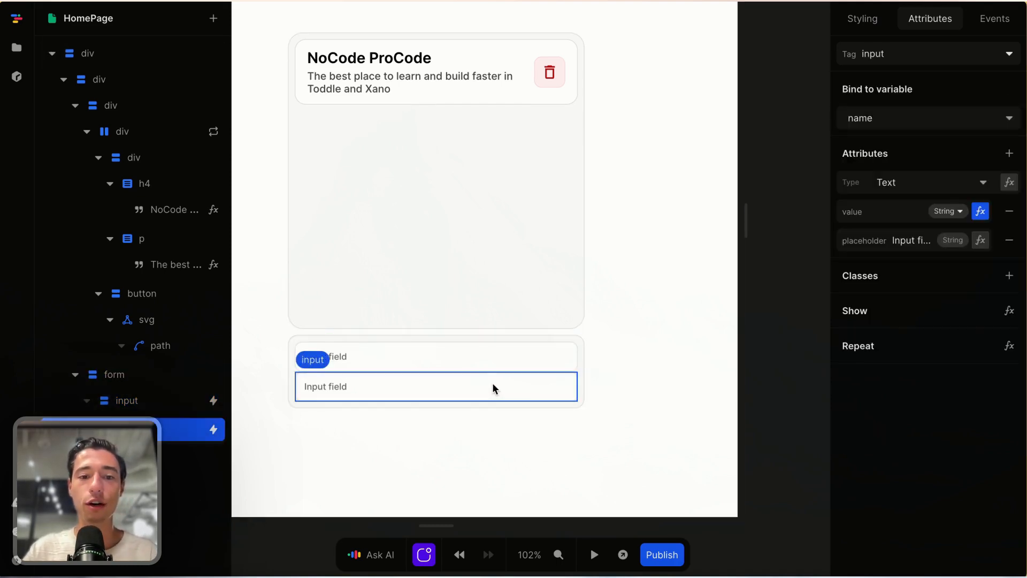
click(892, 54)
text(tax)
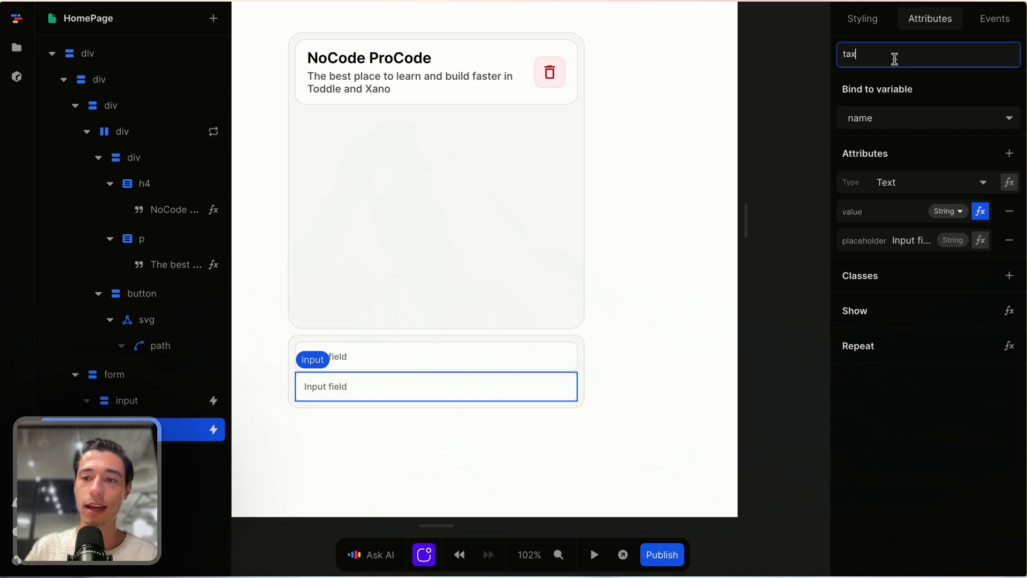
key(BackSpace)
key(BackSpace)
text(ex)
click(911, 100)
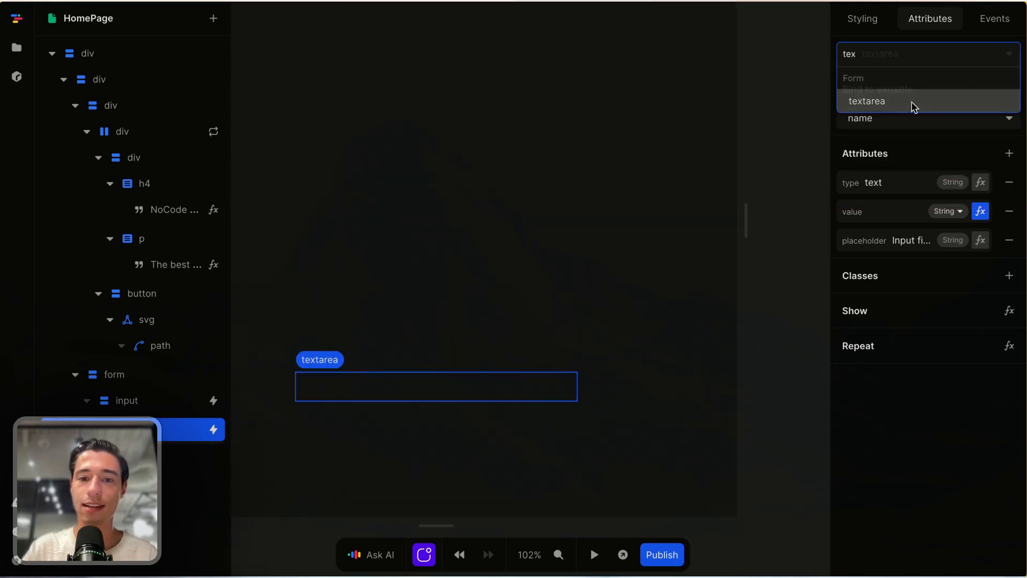
click(899, 59)
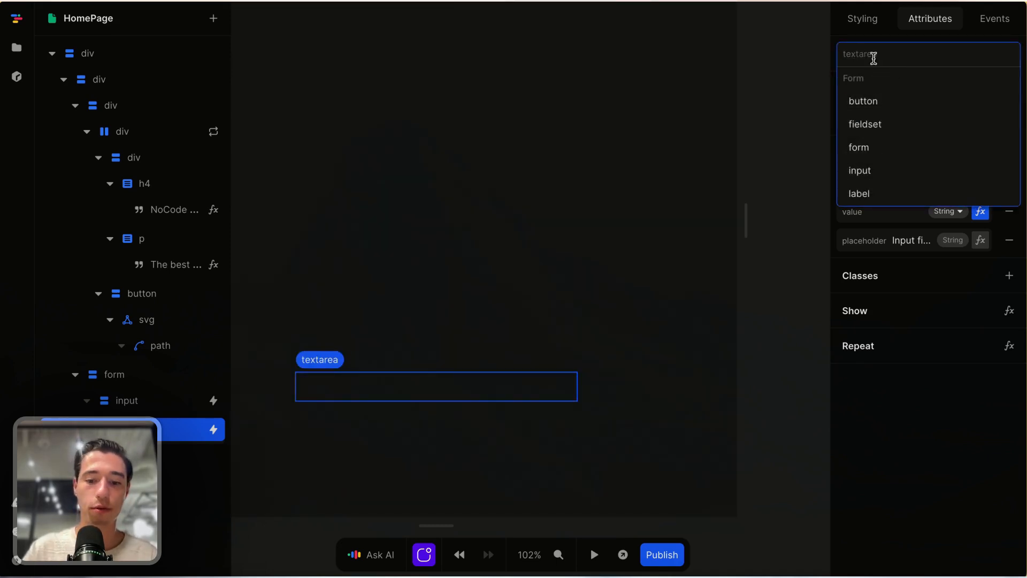
Step: Change the tag of the form's second field back to input and reload the editor page
text(in)
click(859, 101)
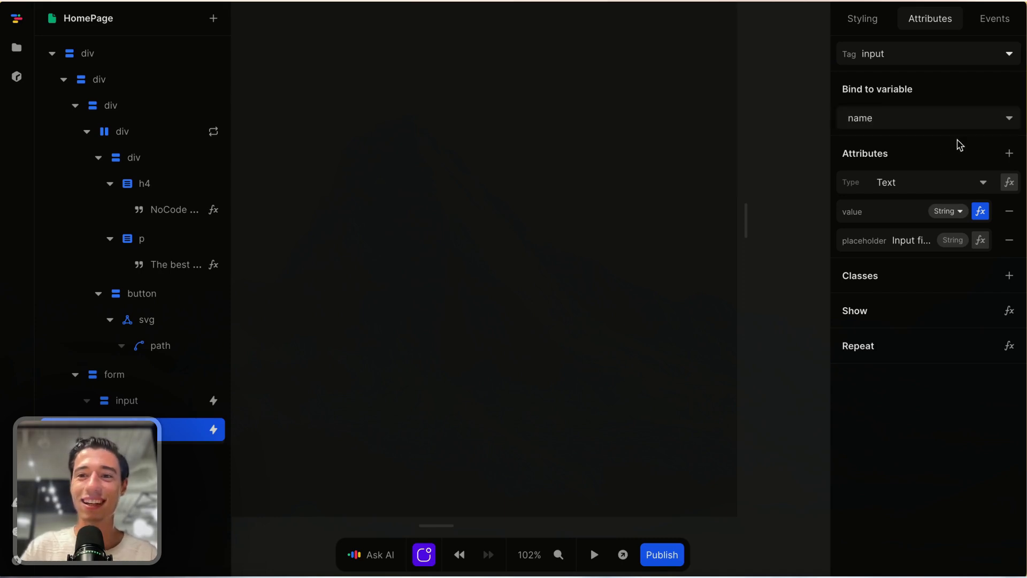
mouse_move(8, 200)
click(37, 45)
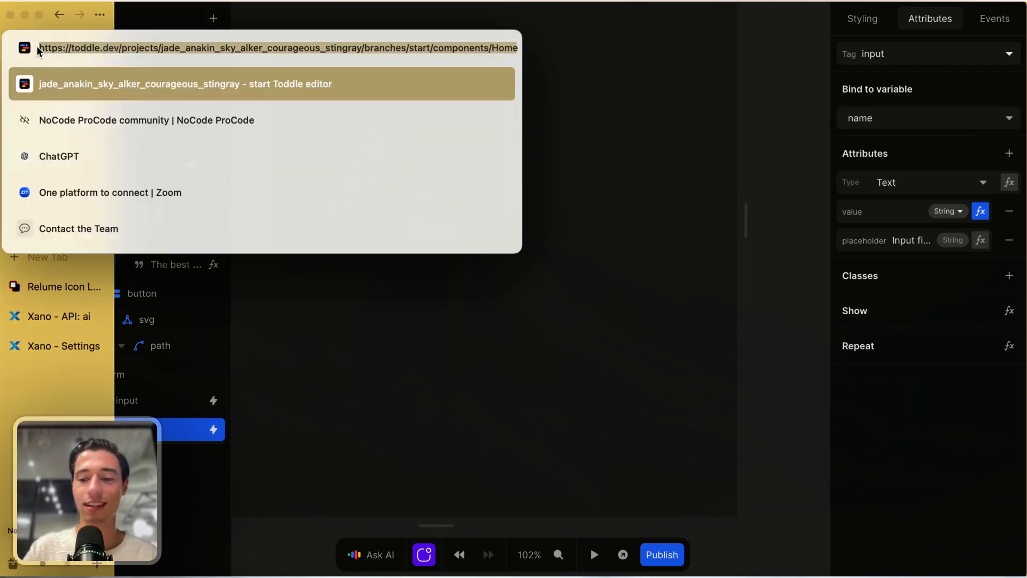
key(Escape)
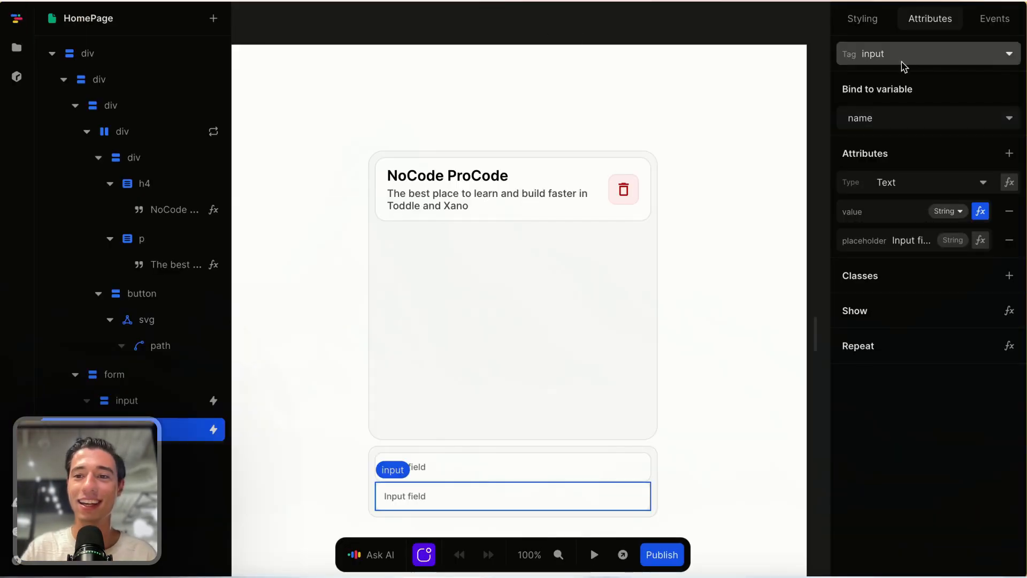
Step: Try changing the second form field's tag to textarea again and reload the editor page
click(900, 55)
text(tex)
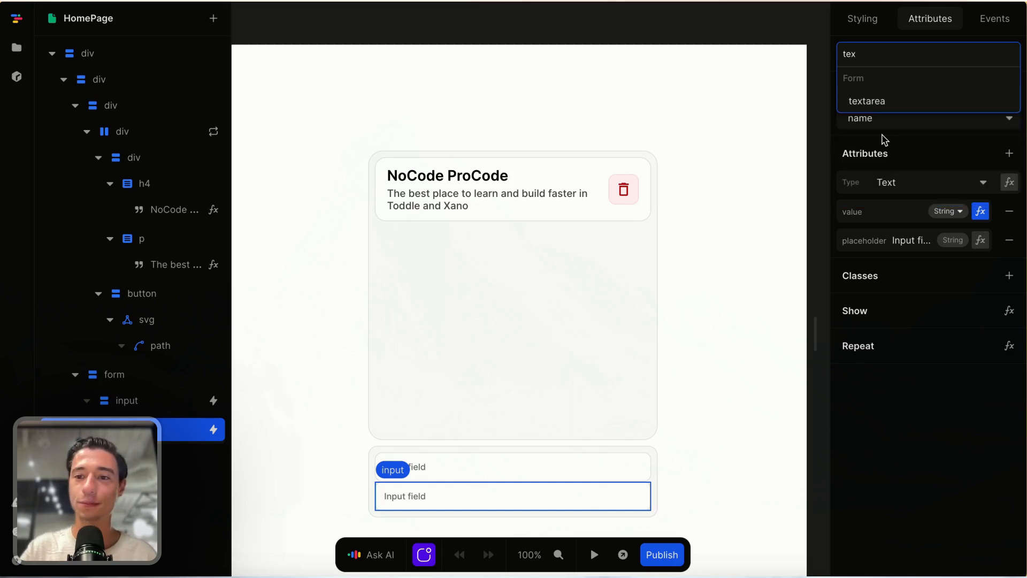
click(873, 101)
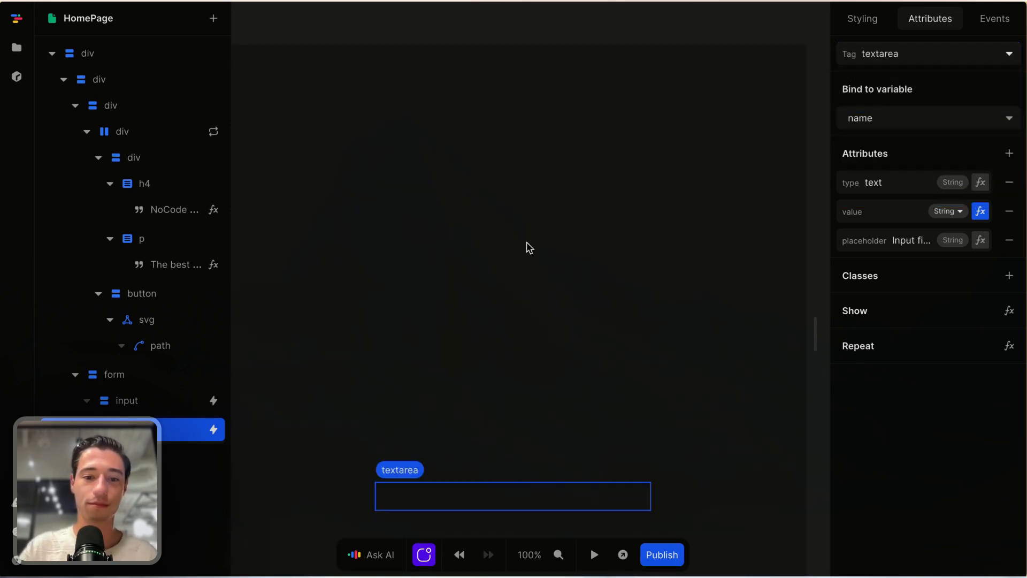
click(504, 304)
click(56, 32)
key(Escape)
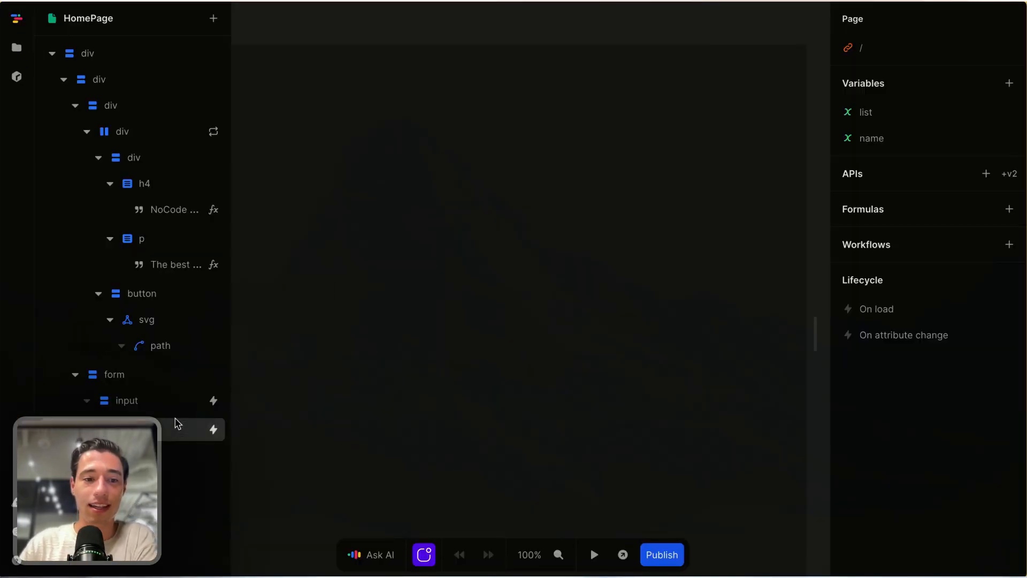
Step: Change the tag of the second form field to div
click(177, 424)
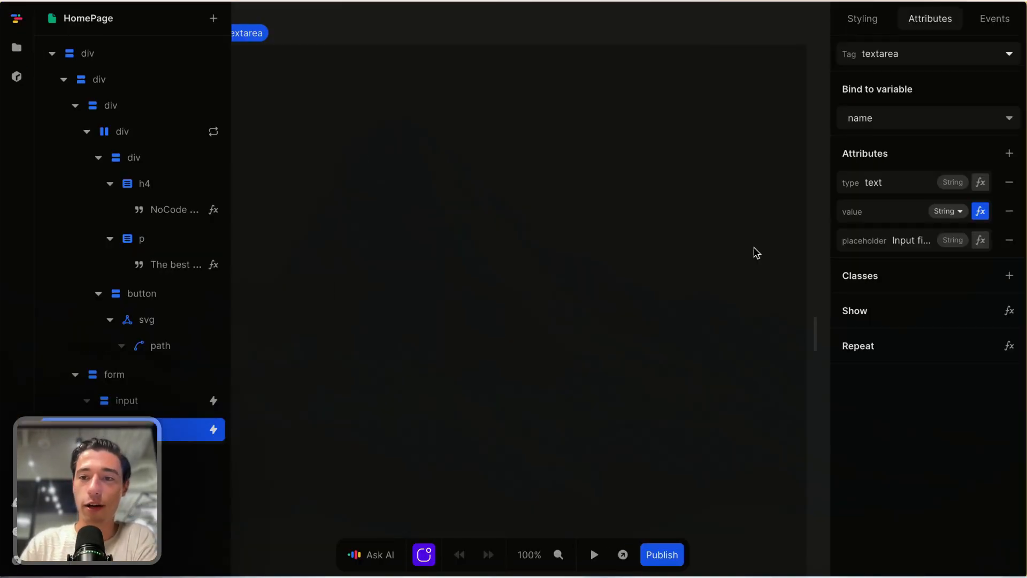
click(932, 55)
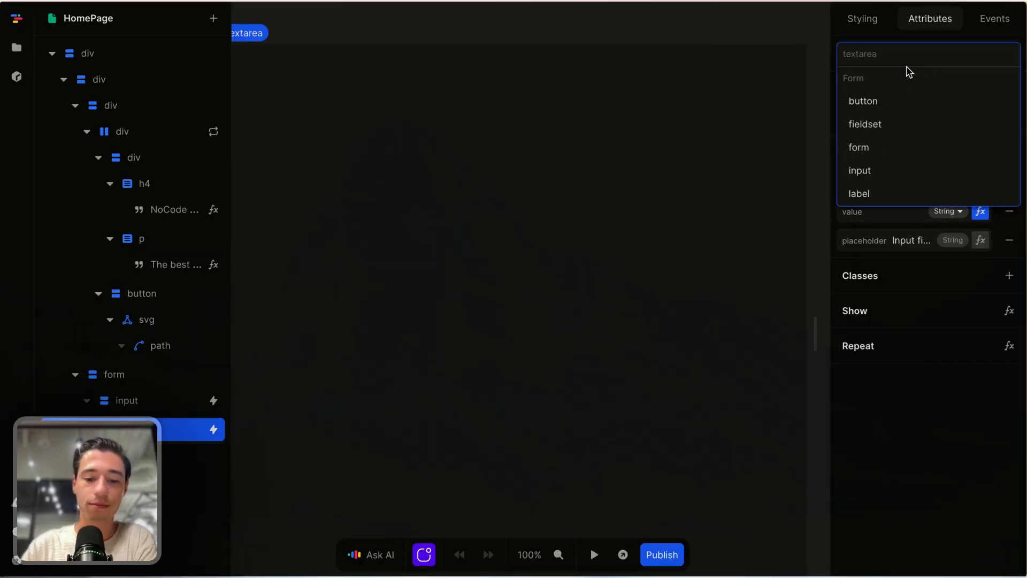
text(div)
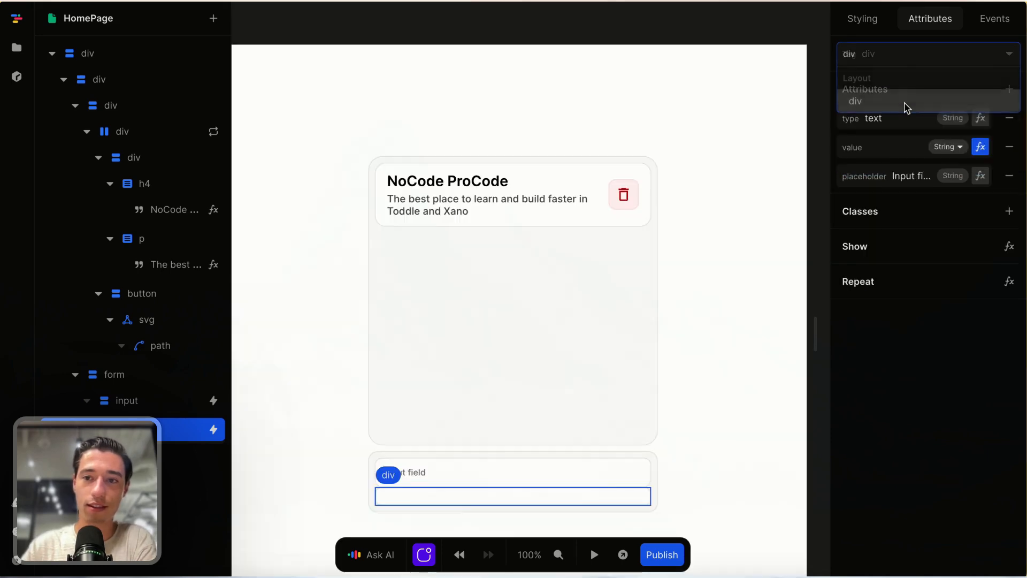
click(906, 102)
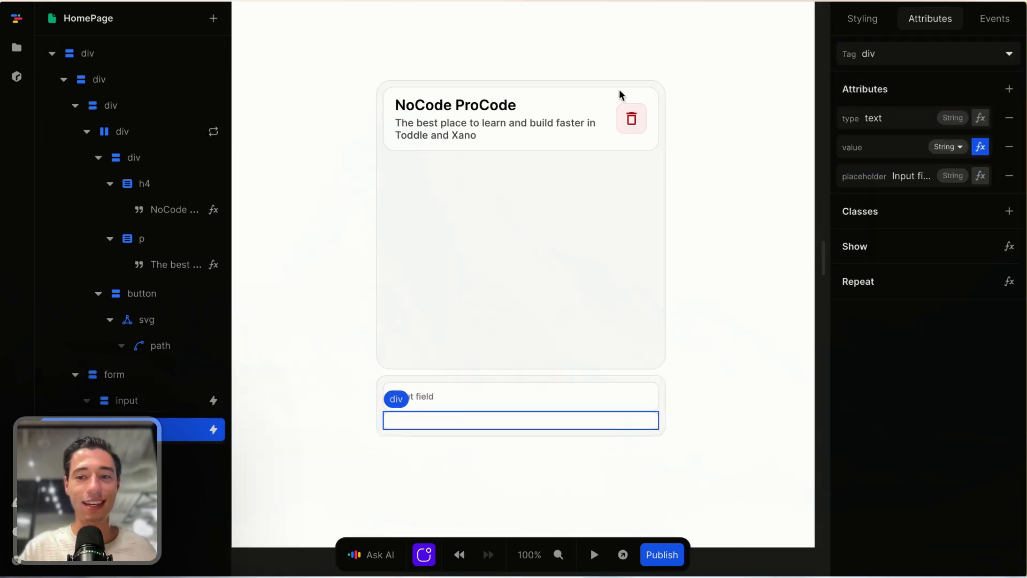
Step: Set the tag of the form's second field to input
click(898, 61)
text(in)
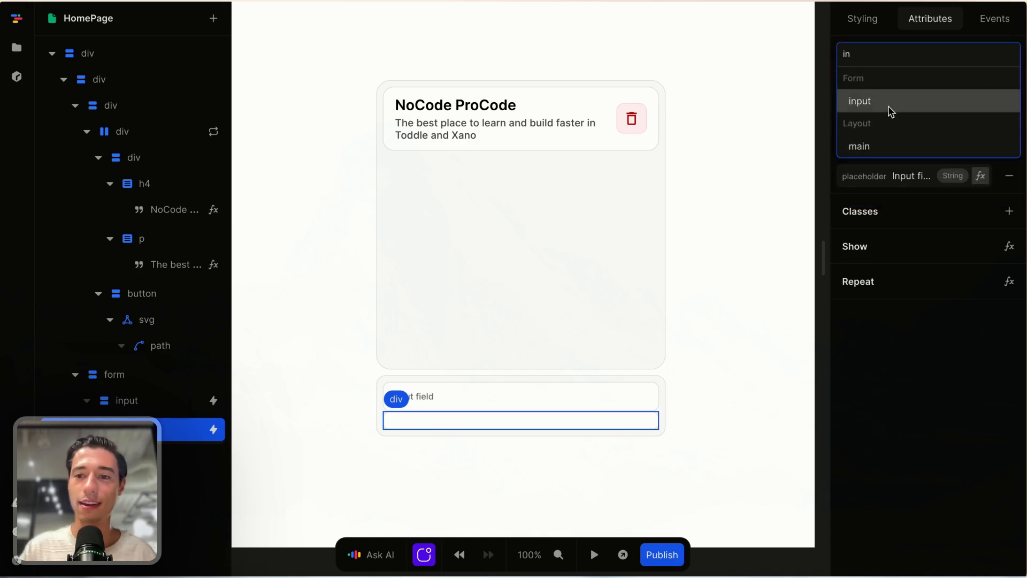
click(891, 111)
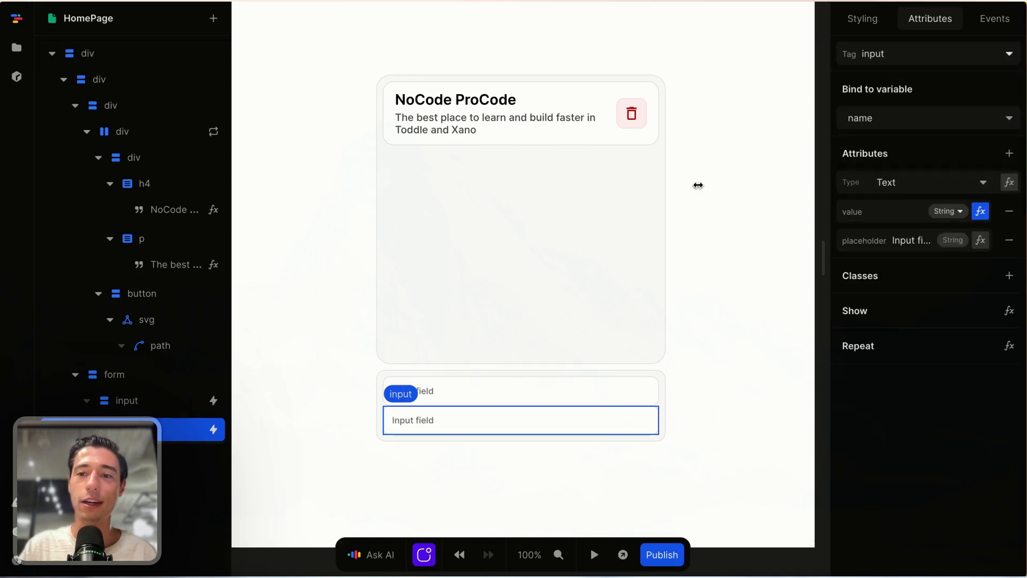
click(595, 476)
click(625, 419)
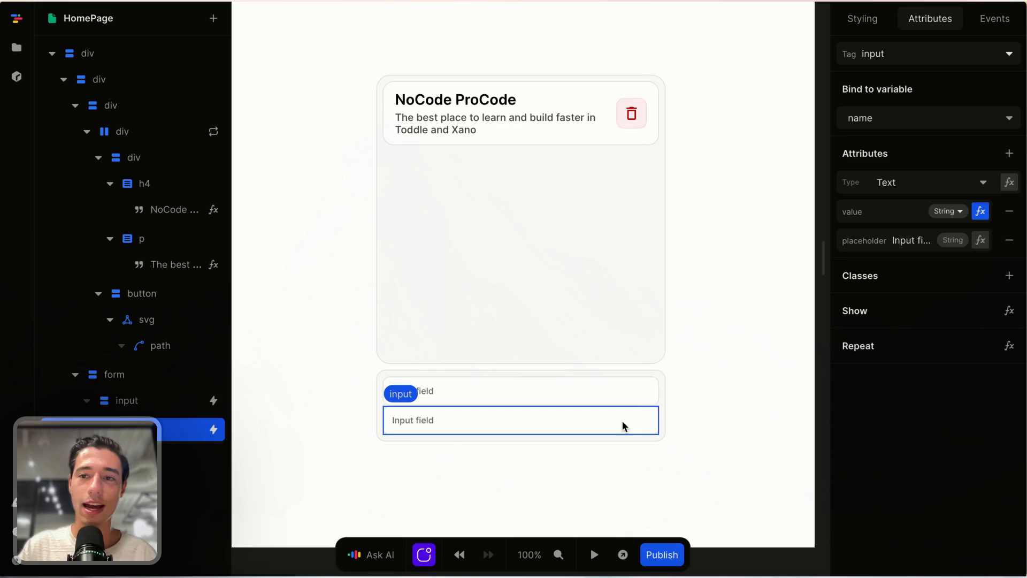
click(877, 16)
click(740, 399)
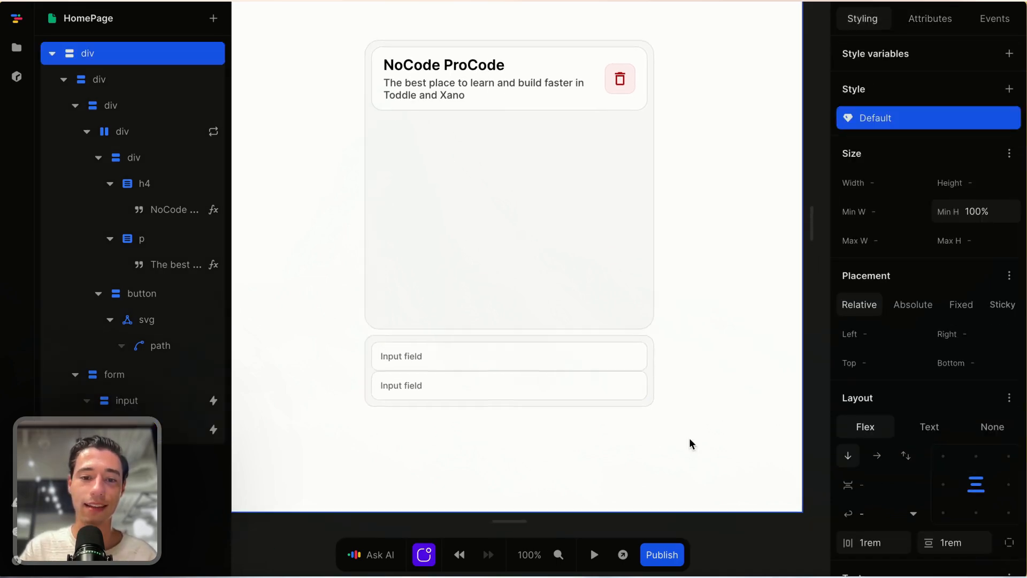
scroll(691, 440, down, 1)
click(544, 376)
click(571, 448)
click(565, 376)
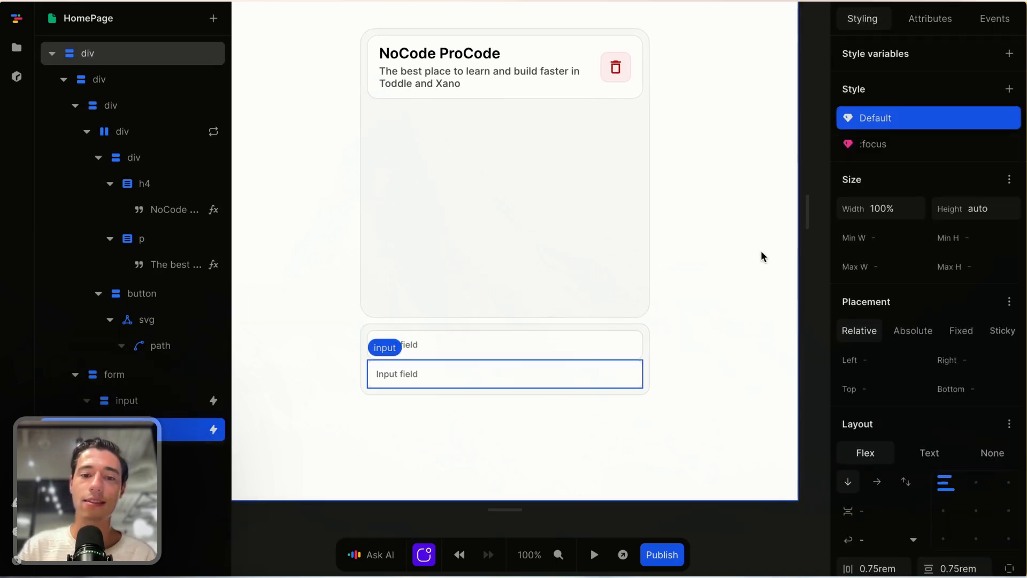
click(590, 351)
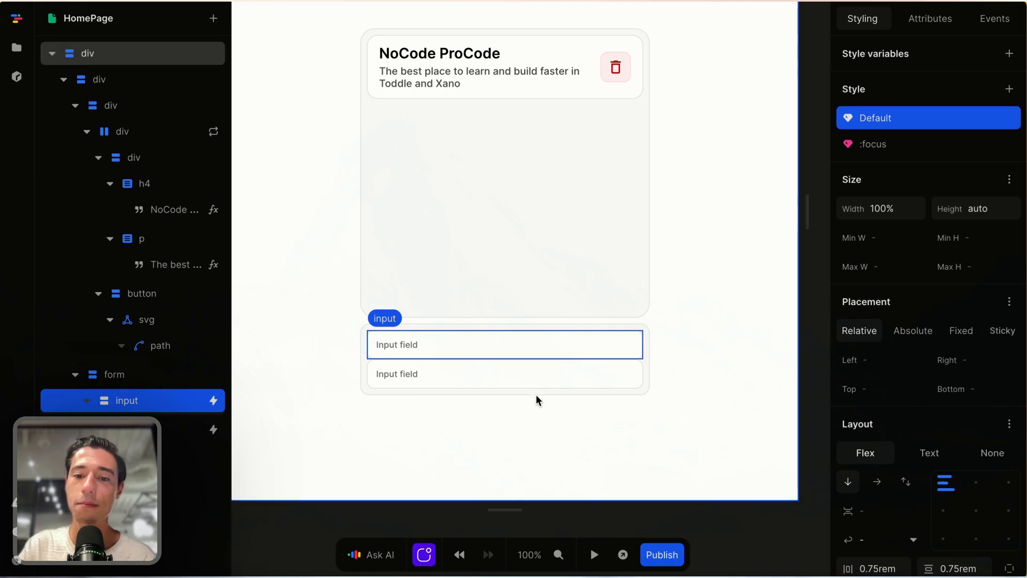
click(546, 378)
click(935, 20)
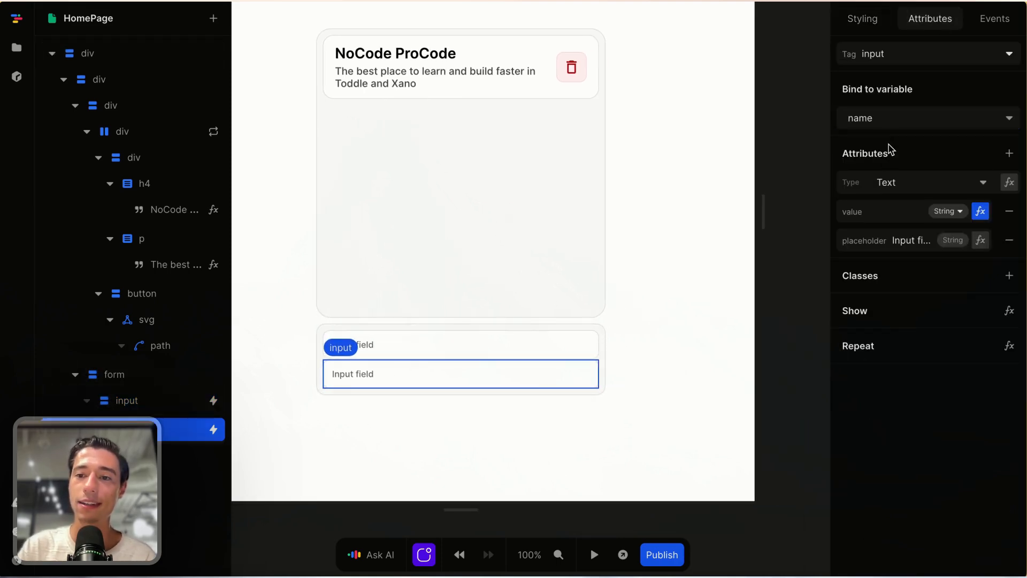
click(909, 118)
click(888, 122)
Step: Create a page variable called "description" with an empty initial value
click(733, 77)
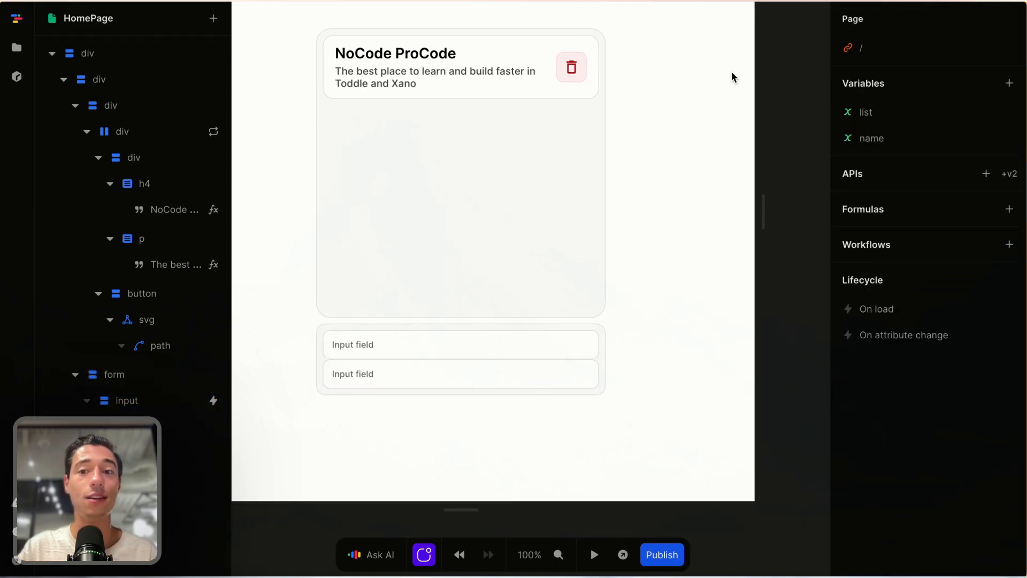
click(1009, 85)
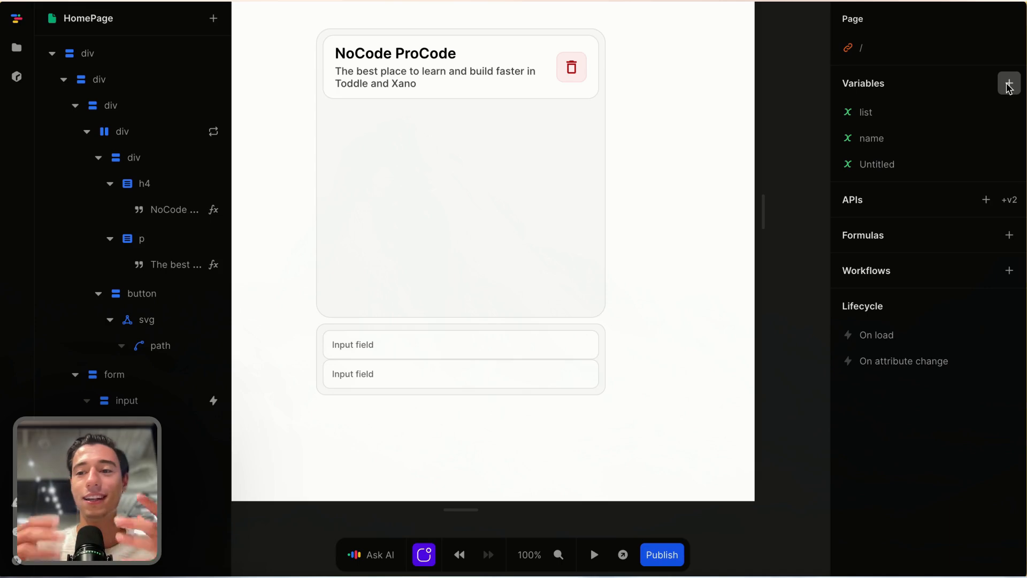
click(933, 164)
key(BackSpace)
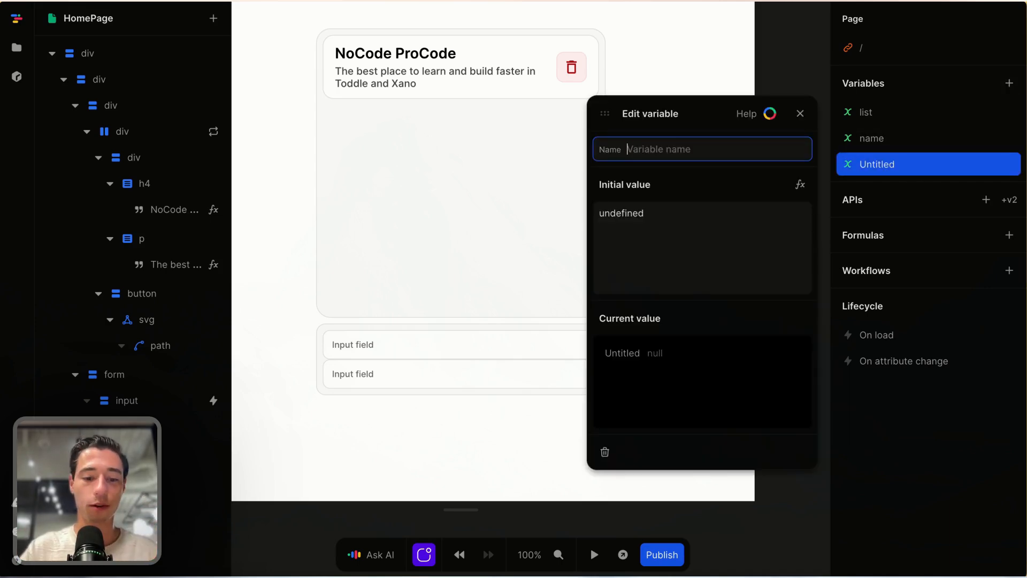
text(description)
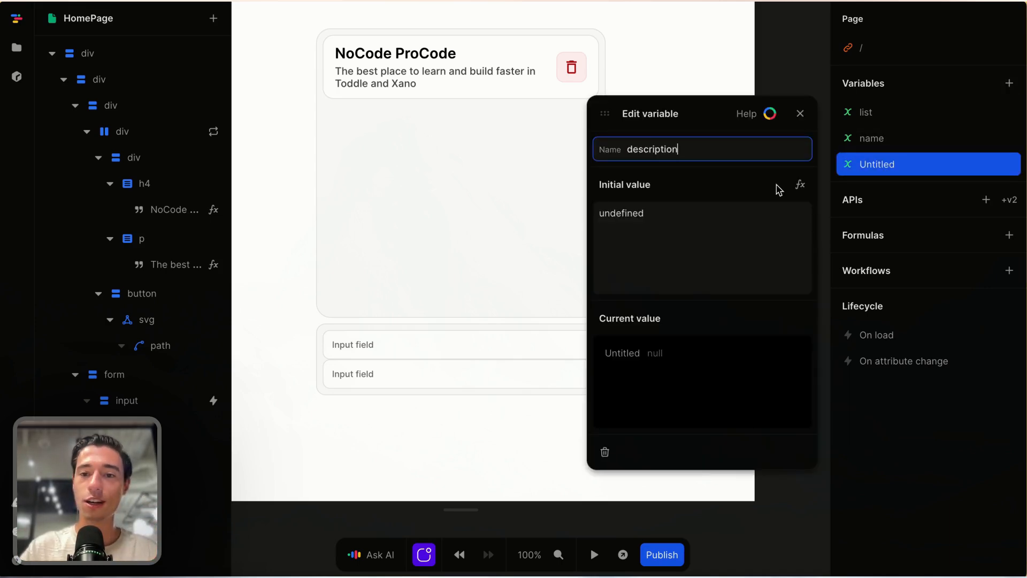
key(Return)
click(713, 220)
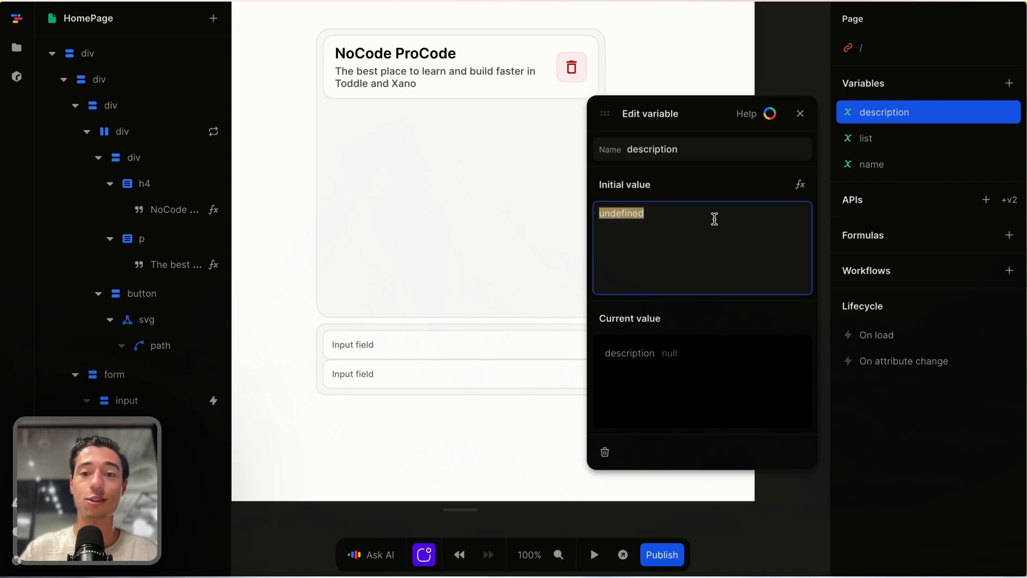
key(BackSpace)
click(800, 113)
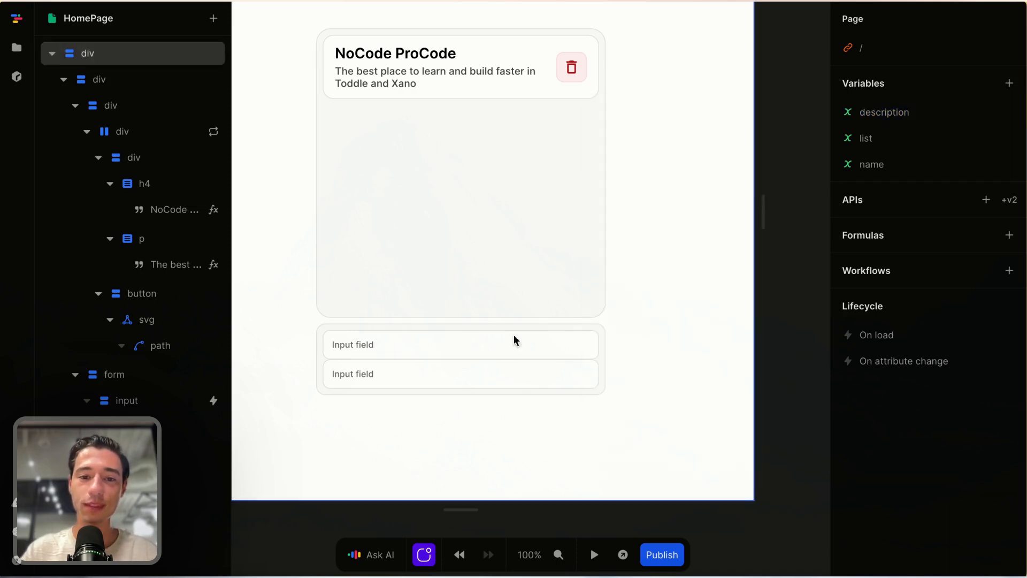
Step: Bind the form's second input field to the description variable
click(437, 380)
click(899, 119)
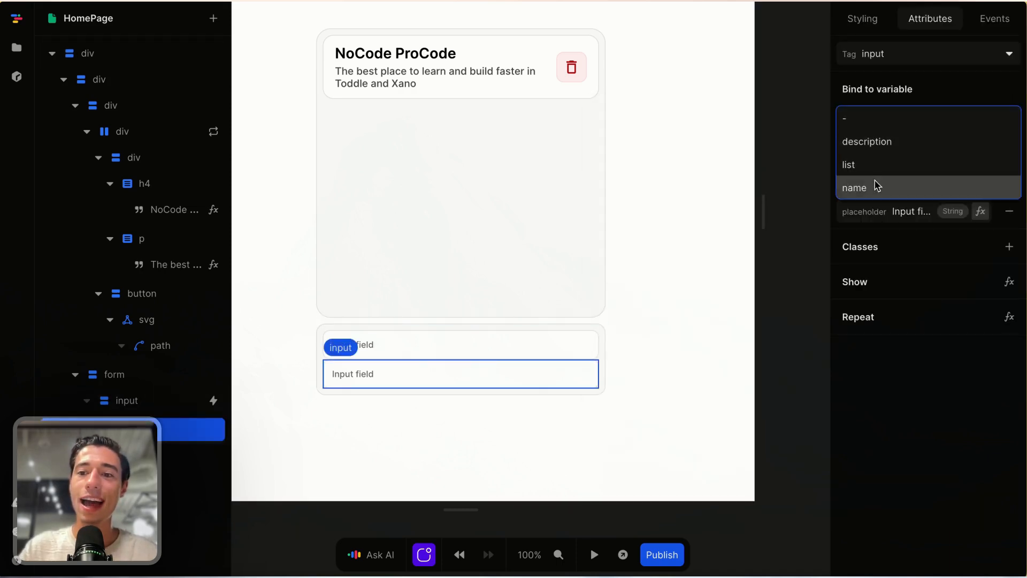
click(874, 140)
click(723, 239)
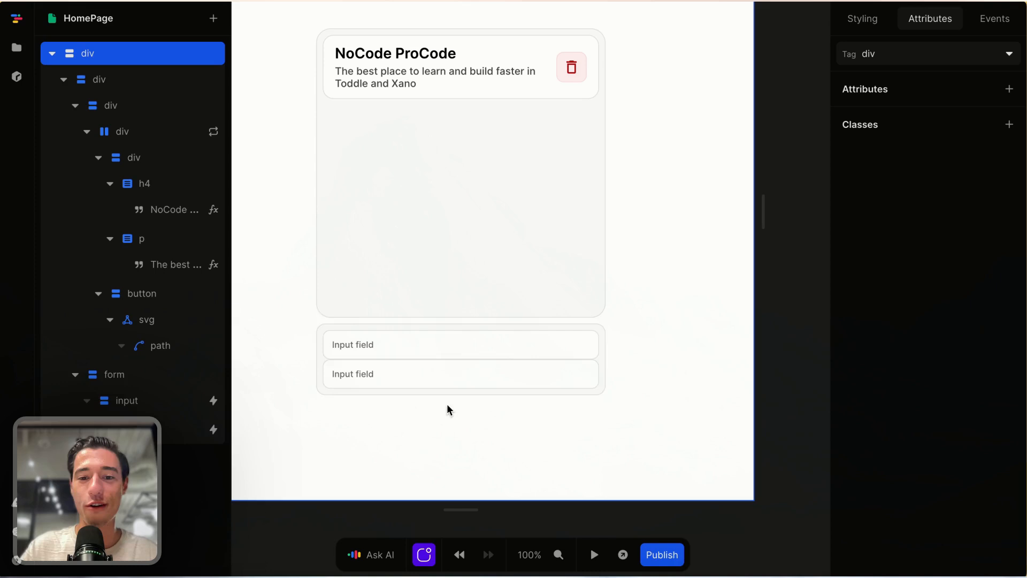
Step: Set the placeholder of the form's first input field to "Name"
click(457, 346)
triple_click(899, 236)
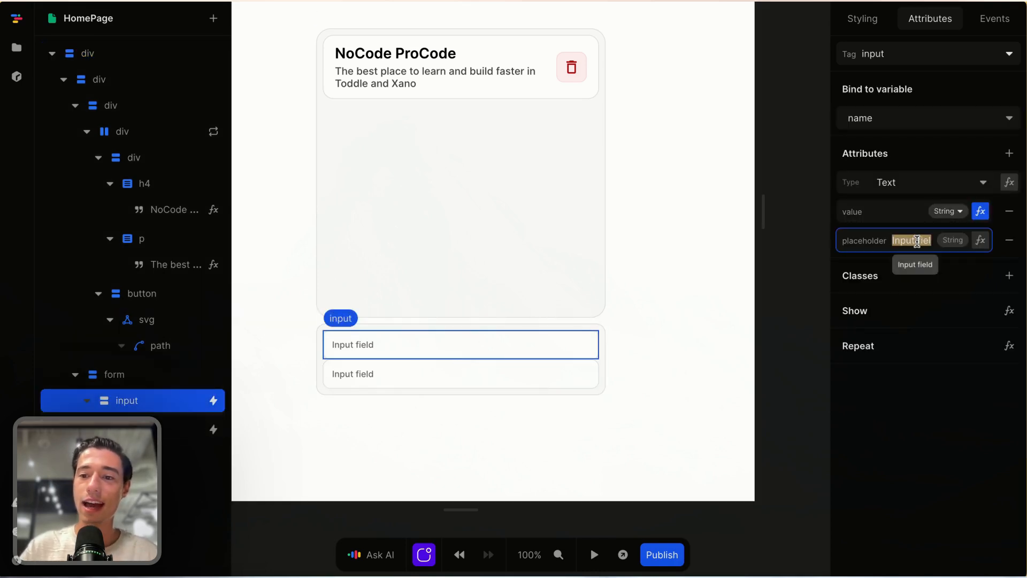
key(BackSpace)
text(Name)
Step: Set the placeholder of the form's second input field to "Description"
click(496, 370)
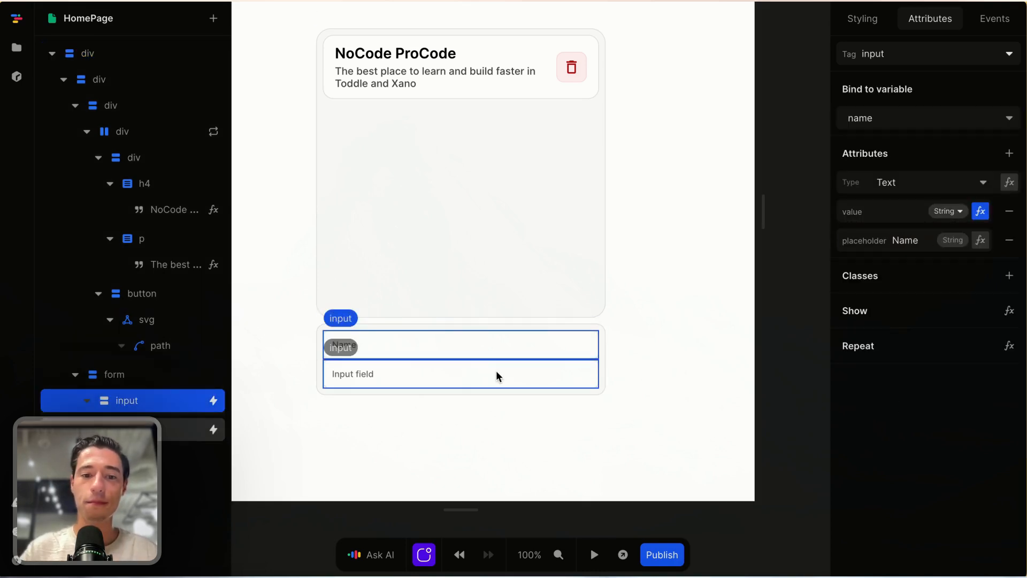
click(898, 239)
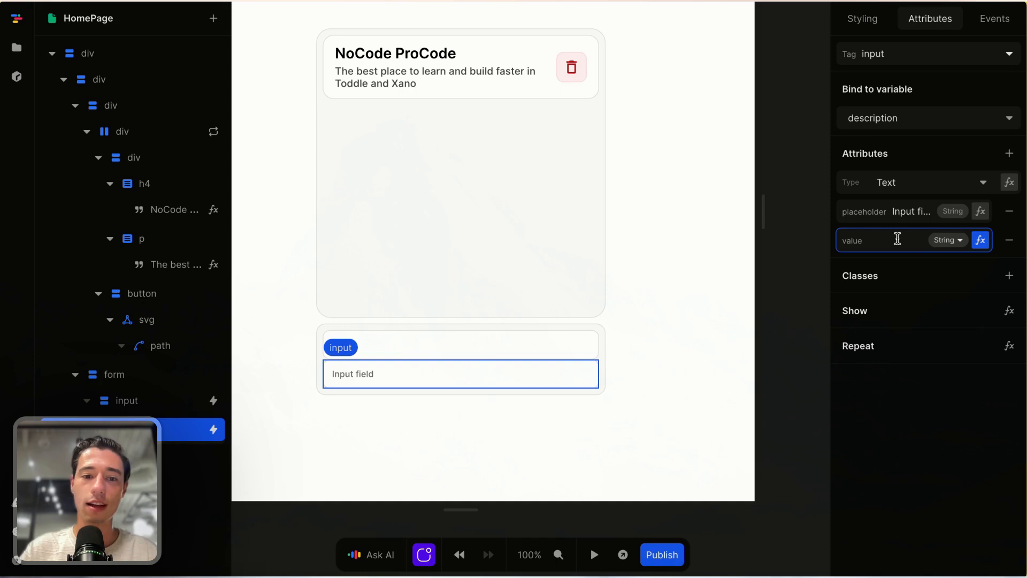
click(599, 436)
click(562, 353)
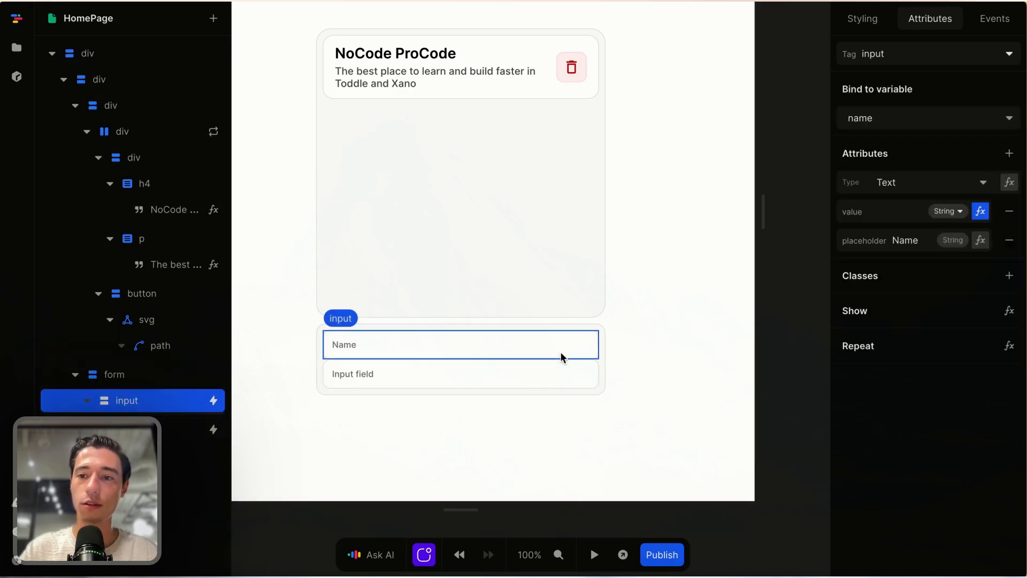
click(553, 374)
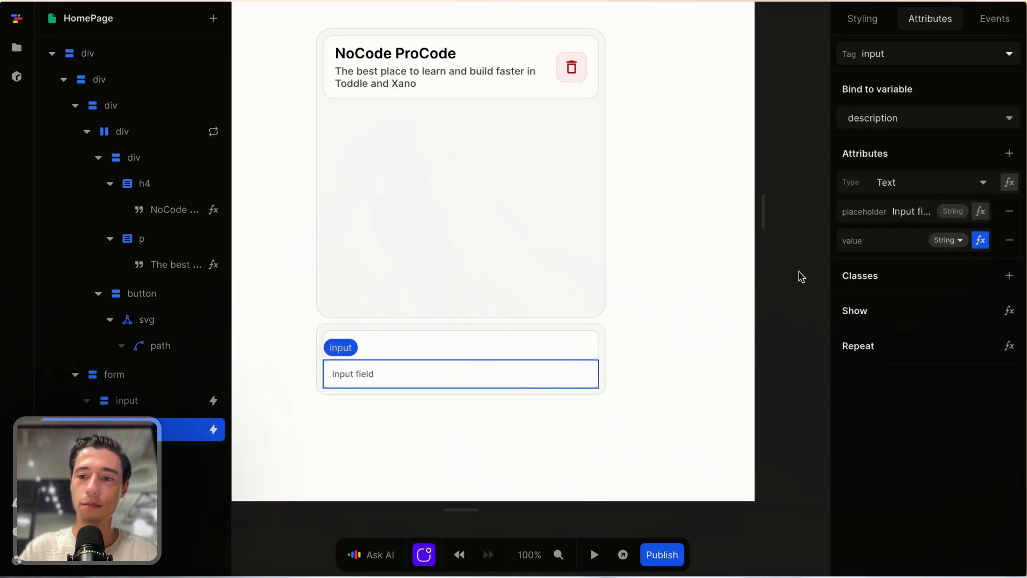
click(907, 214)
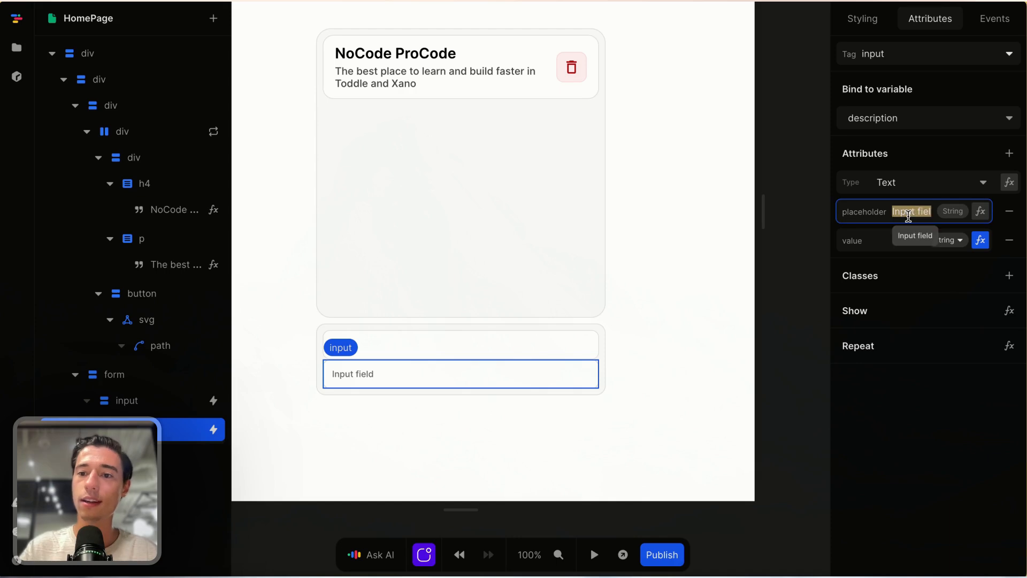
key(BackSpace)
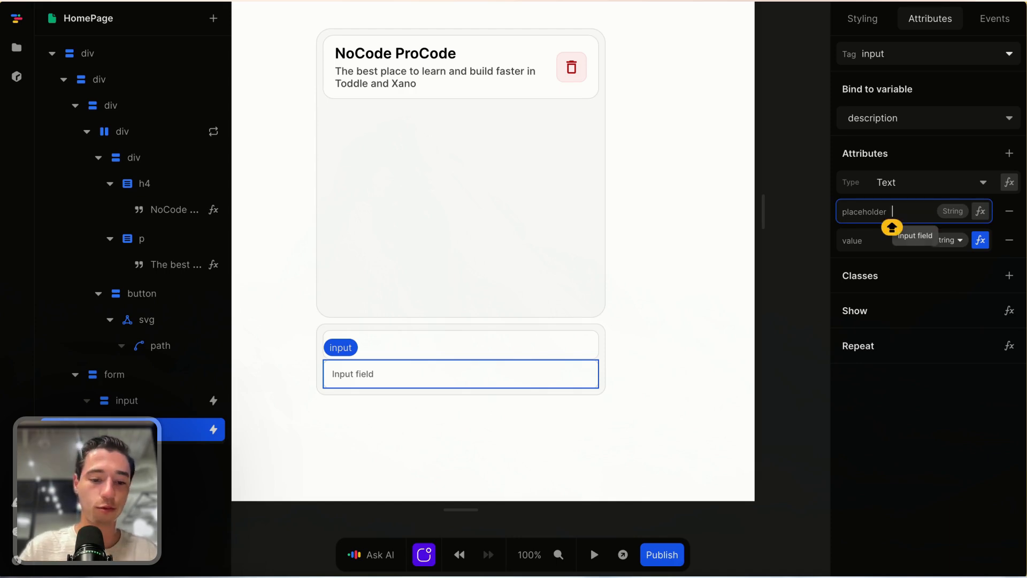
text(Descri)
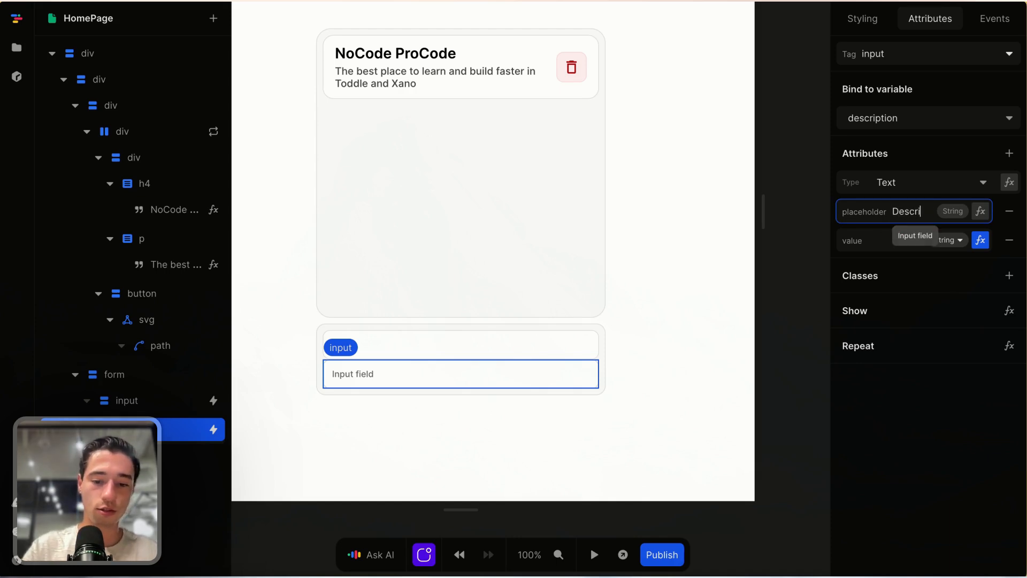
text(ption)
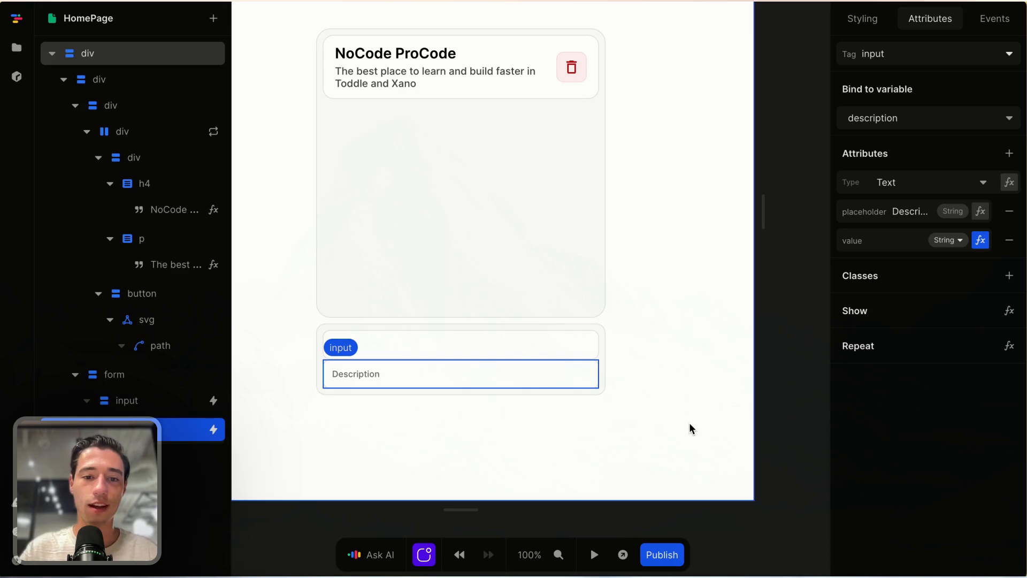
click(689, 428)
click(503, 390)
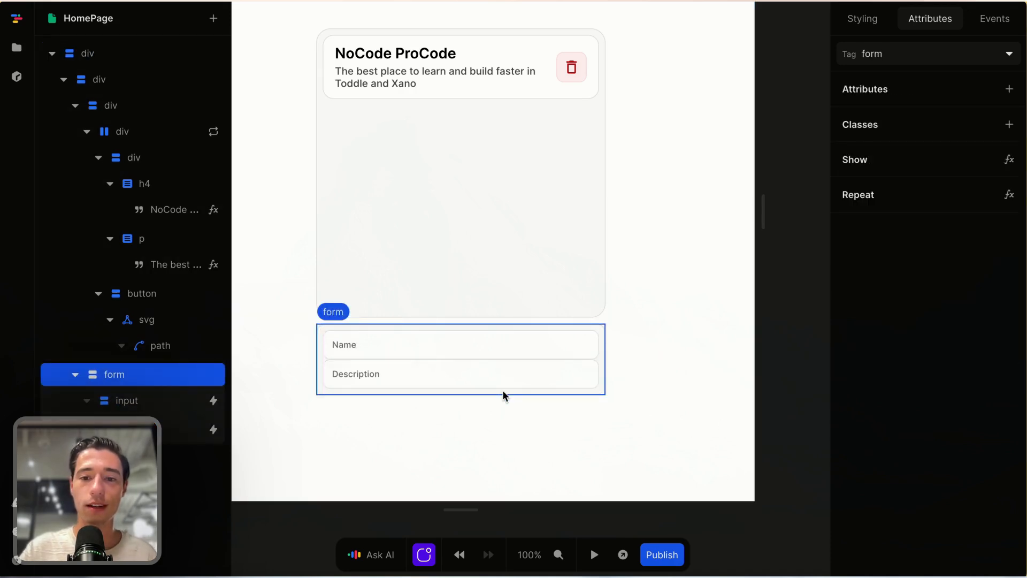
Step: Set the gap between the form's elements to 0.5rem
click(543, 374)
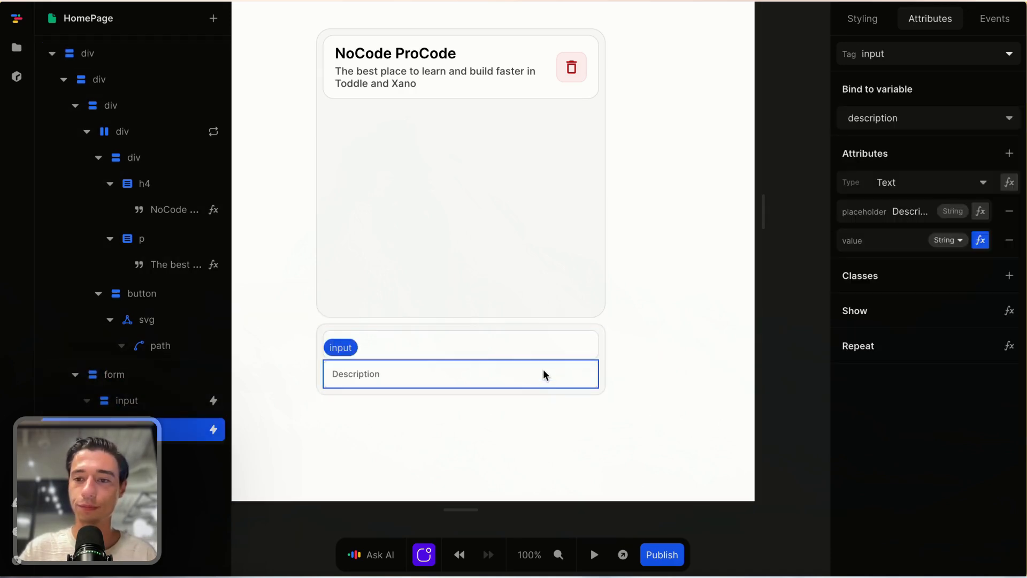
click(602, 359)
click(862, 17)
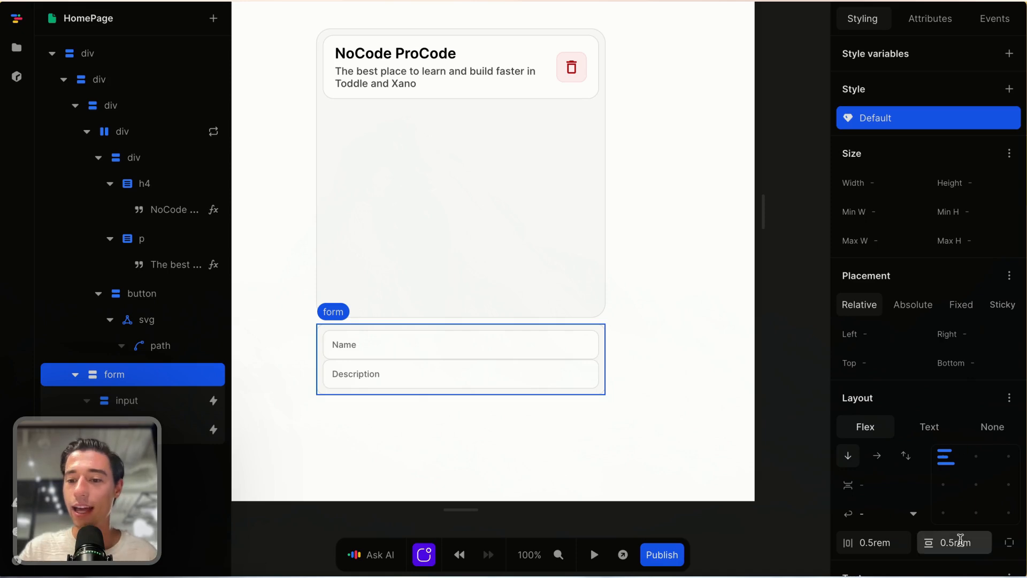
scroll(910, 460, down, 2)
click(883, 383)
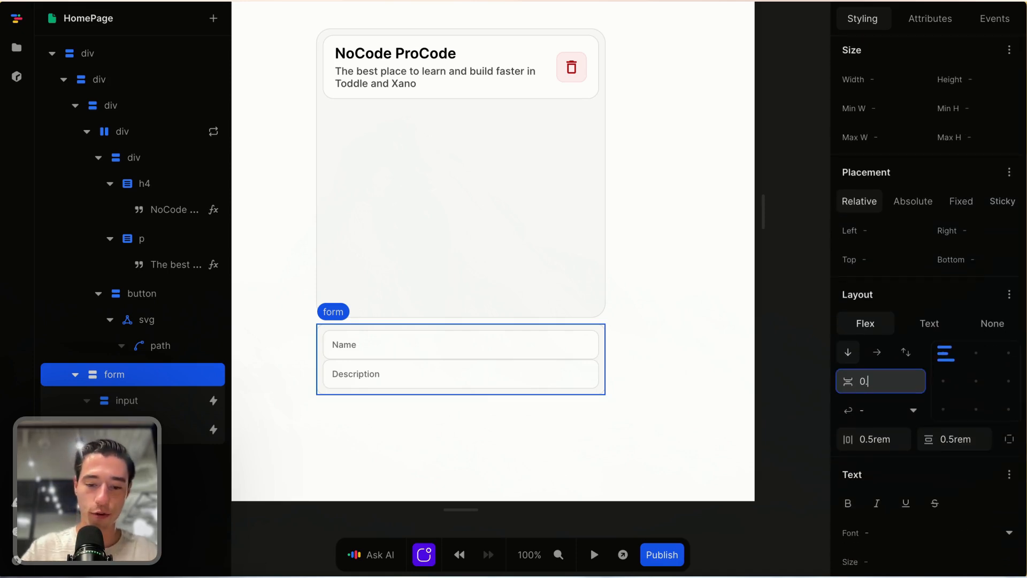
text(0.5rem)
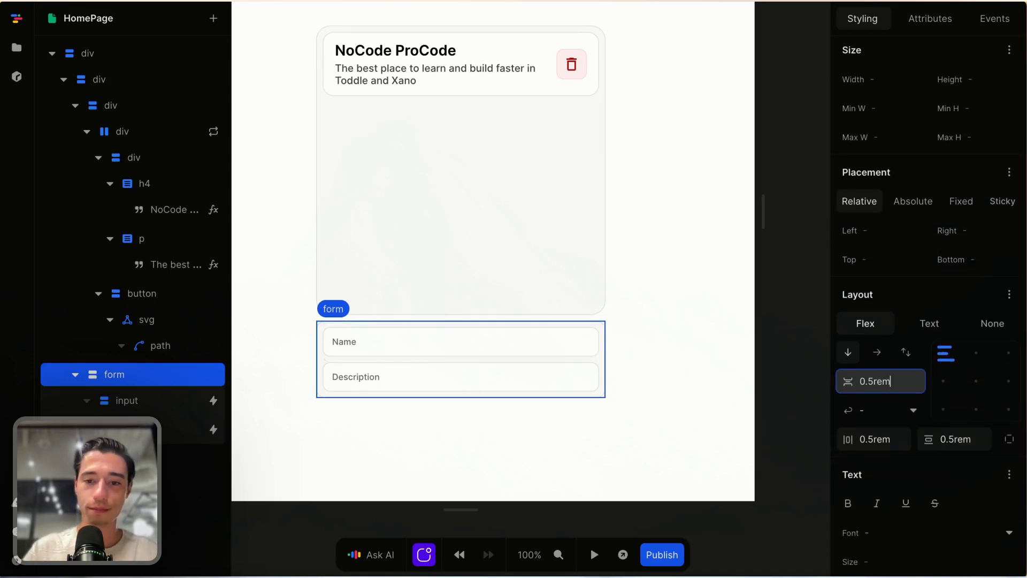
click(618, 364)
Step: Set the form container's border radius to 15
click(602, 353)
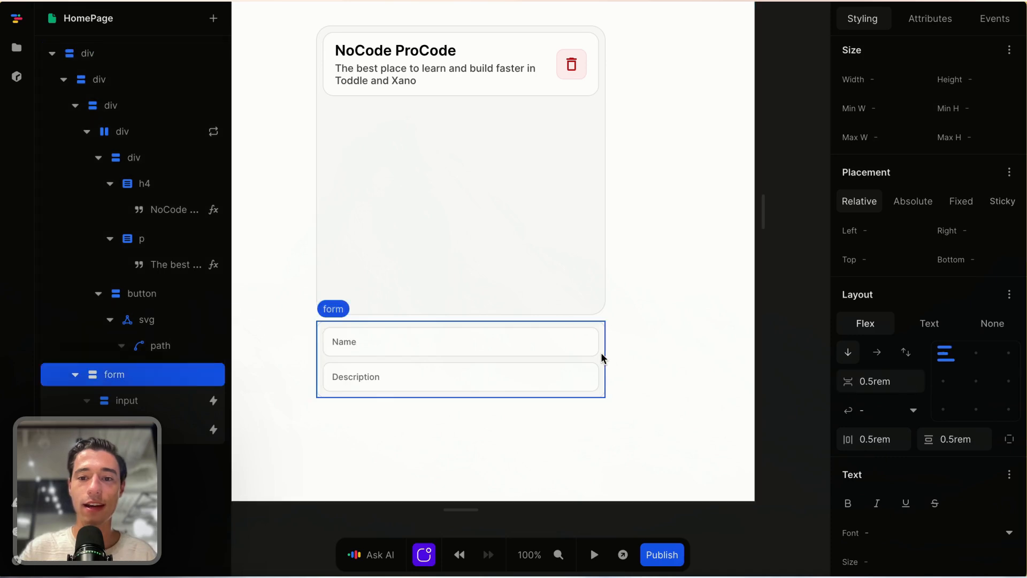
scroll(890, 420, down, 7)
click(890, 419)
key(BackSpace)
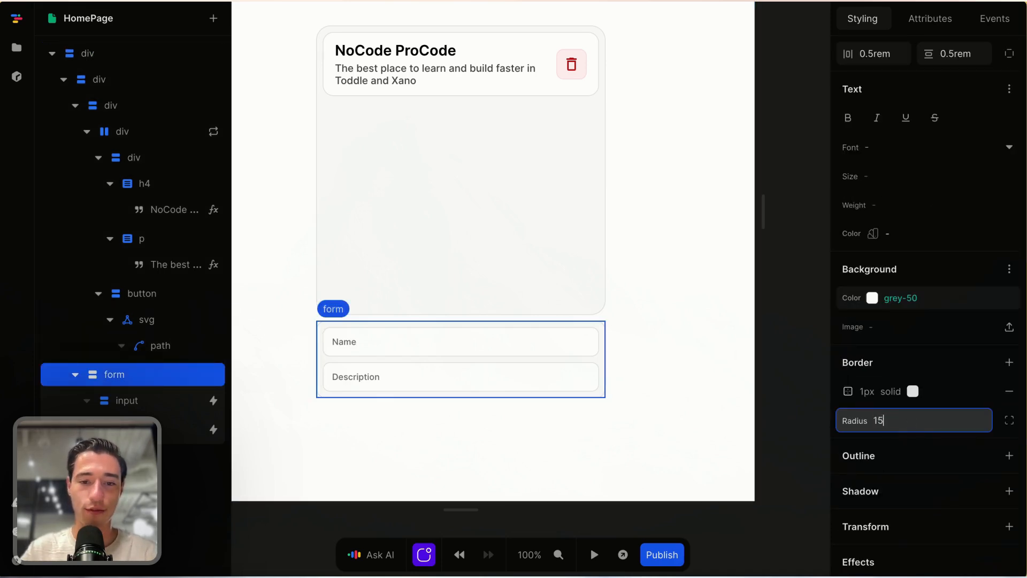
text(15)
click(725, 365)
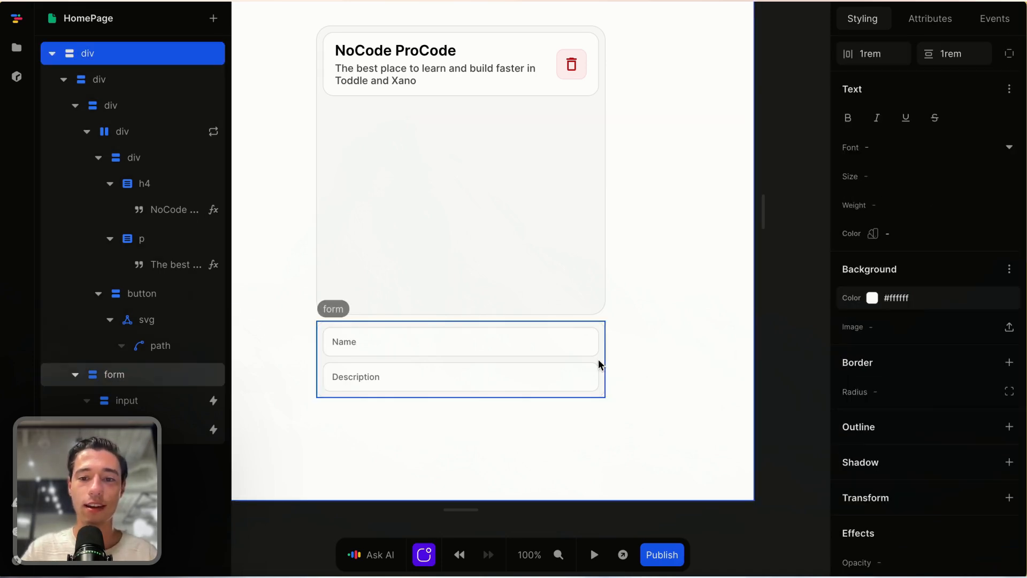
Step: Set the form container's border radius to 17px
click(599, 364)
click(906, 419)
text(17)
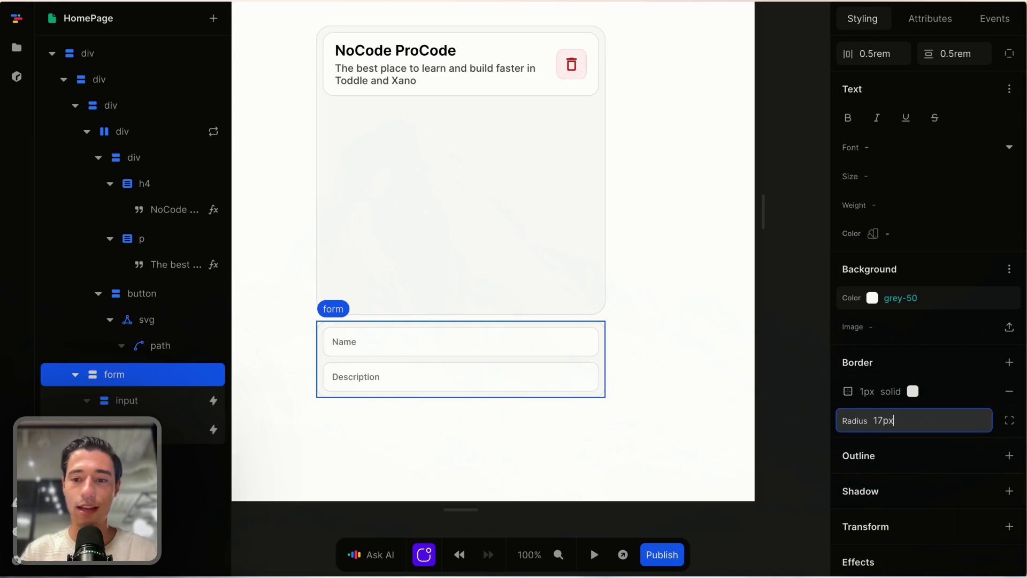
text(7)
click(715, 396)
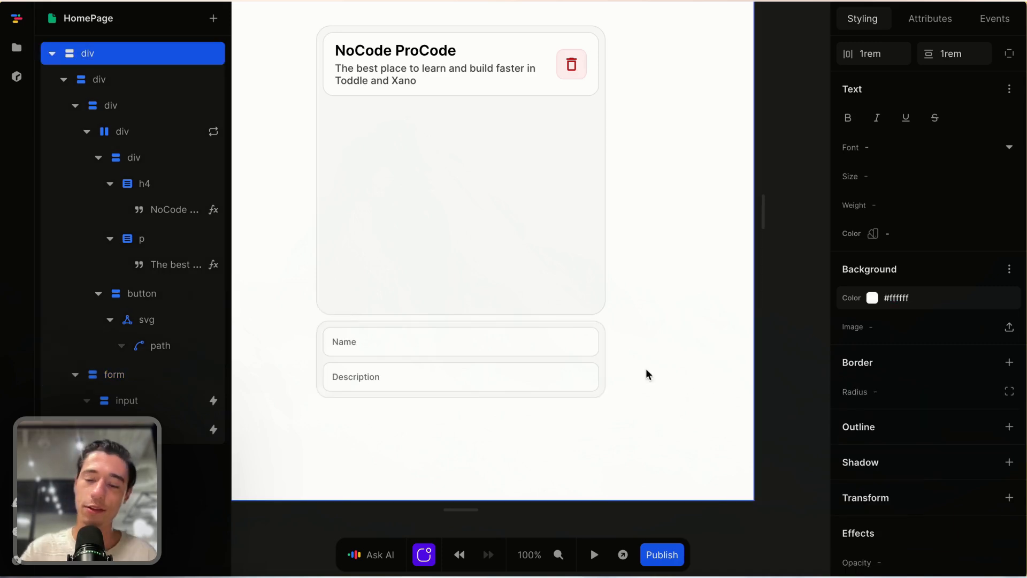
Step: Add a button element inside the form, below the Description input
click(581, 379)
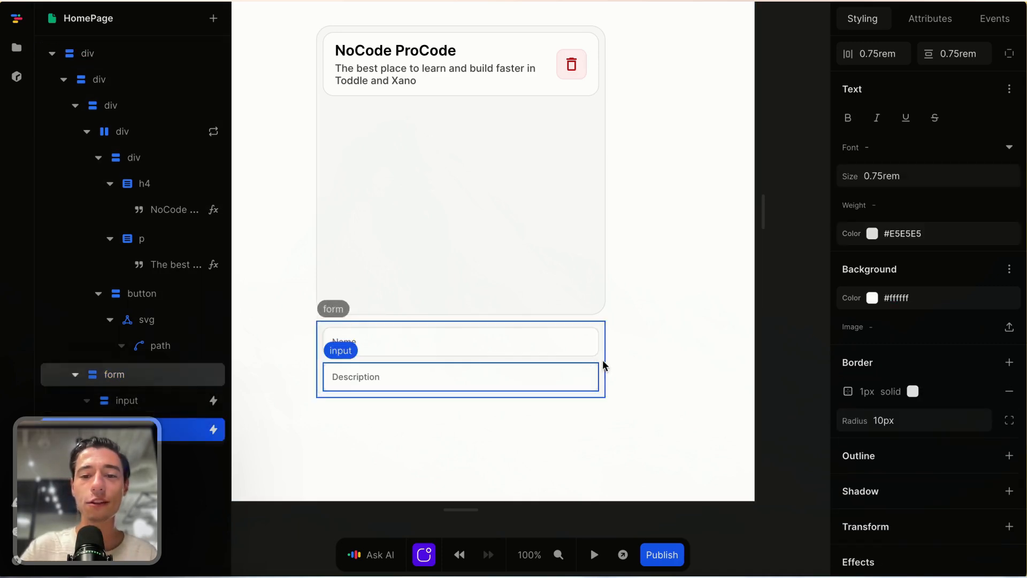
click(602, 365)
click(214, 18)
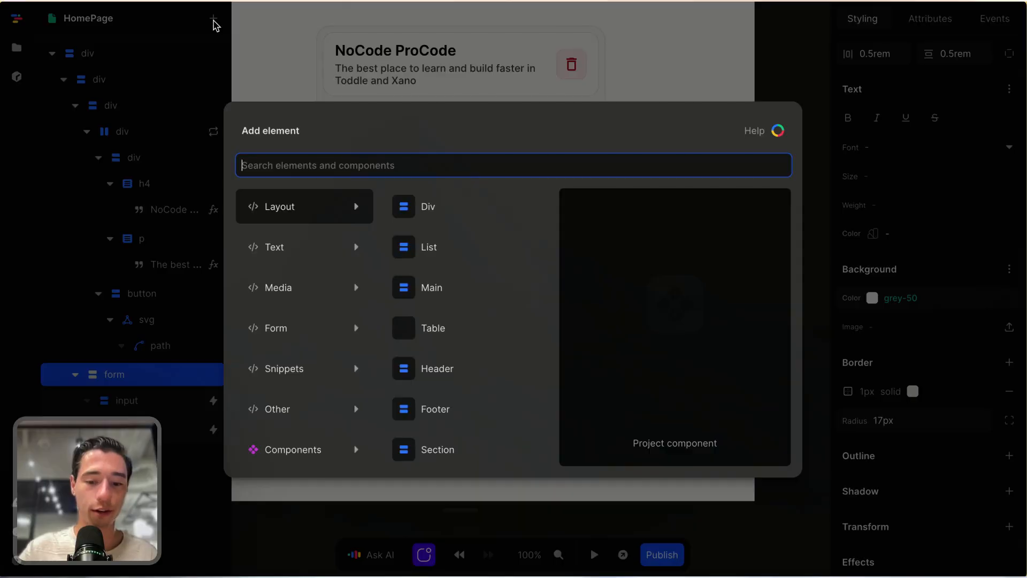
text(bu)
click(290, 201)
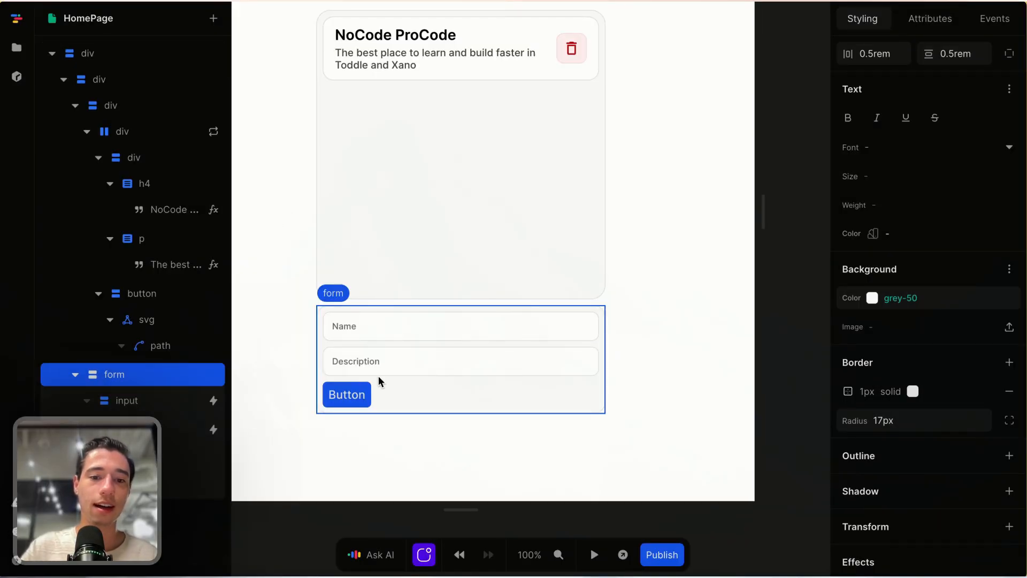
Step: Set the width of the form's button to 100%
click(362, 398)
scroll(910, 191, up, 8)
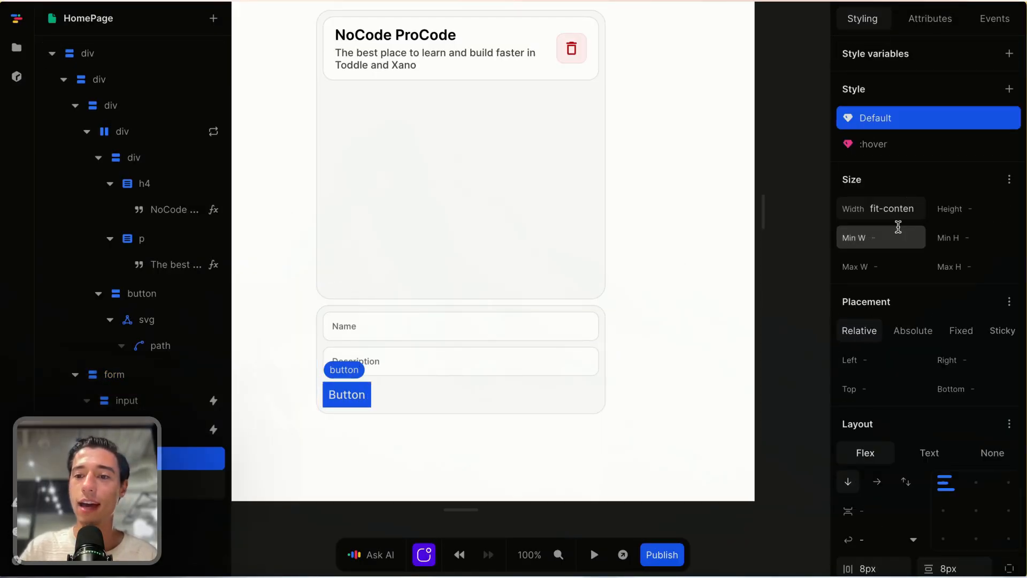
click(889, 209)
key(BackSpace)
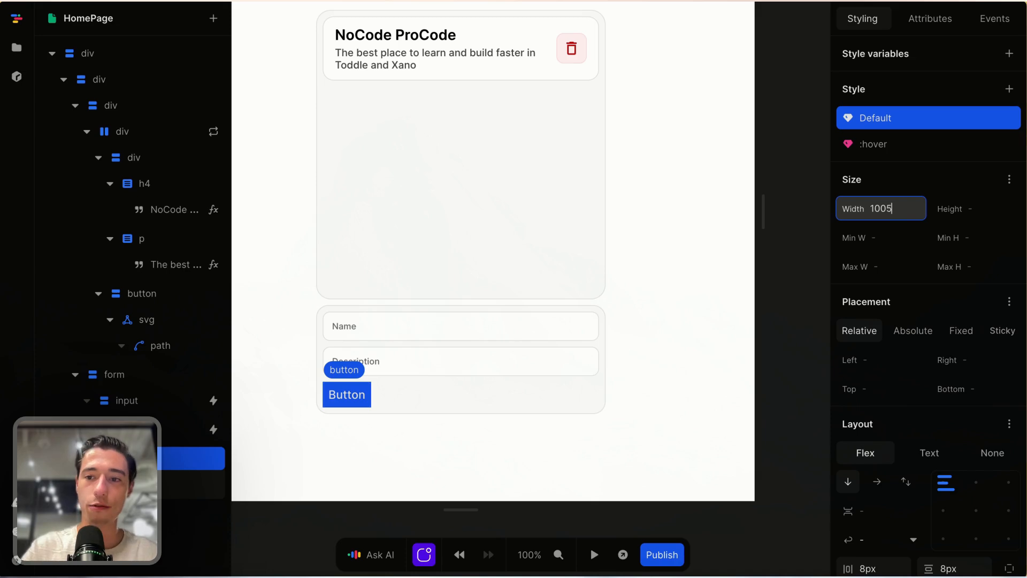
text(100%)
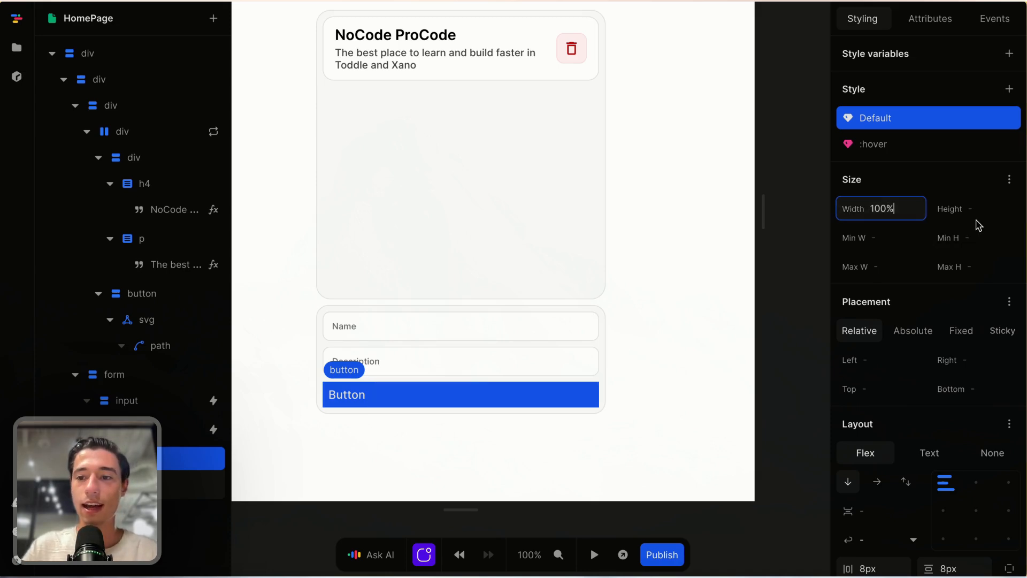
Step: Set the border radius of the form's button to 10px
scroll(958, 460, down, 10)
scroll(958, 460, down, 2)
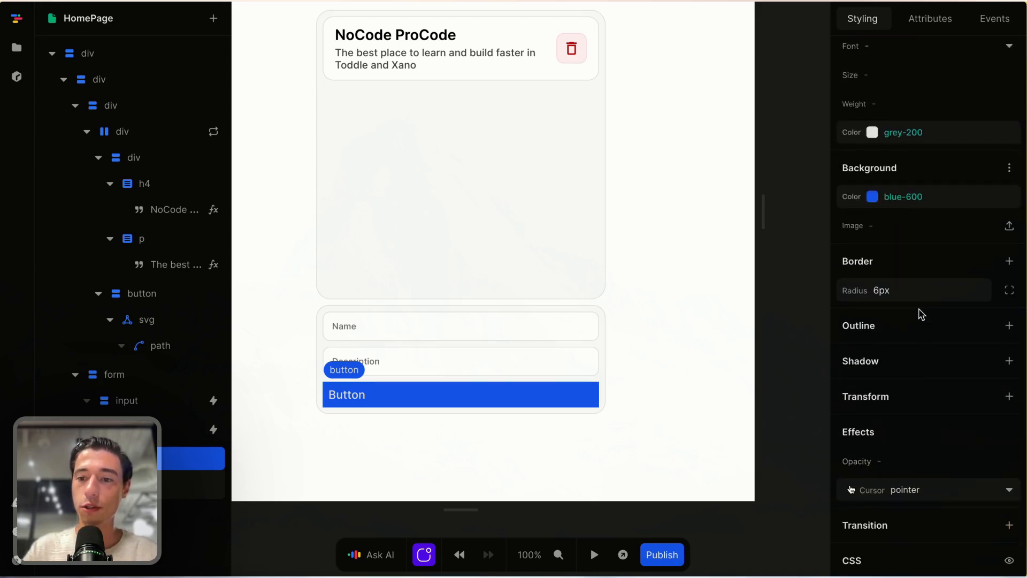
click(915, 290)
text(10px)
click(752, 336)
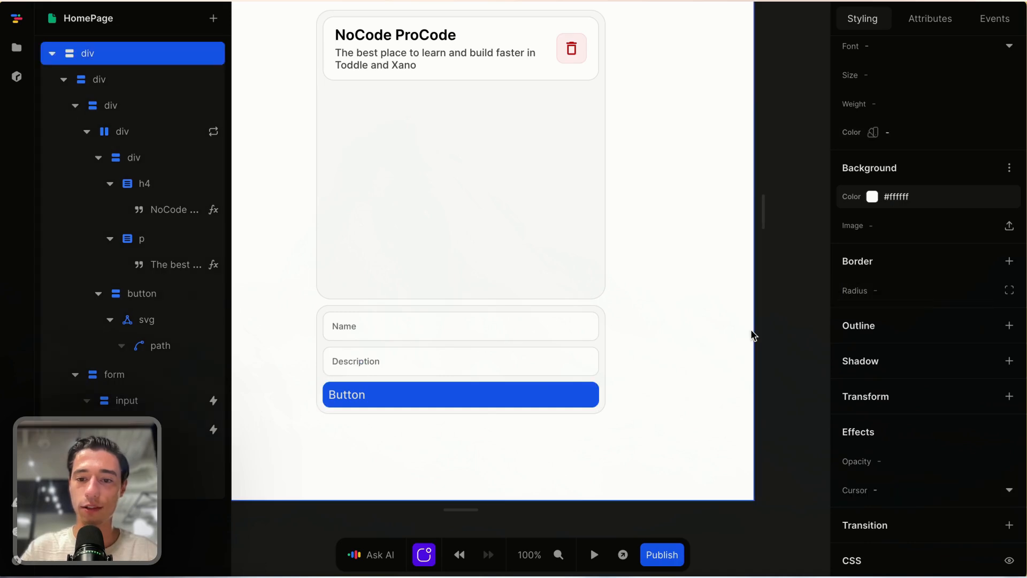
Step: Set the border radius of the form's button to 8px
click(589, 394)
click(920, 290)
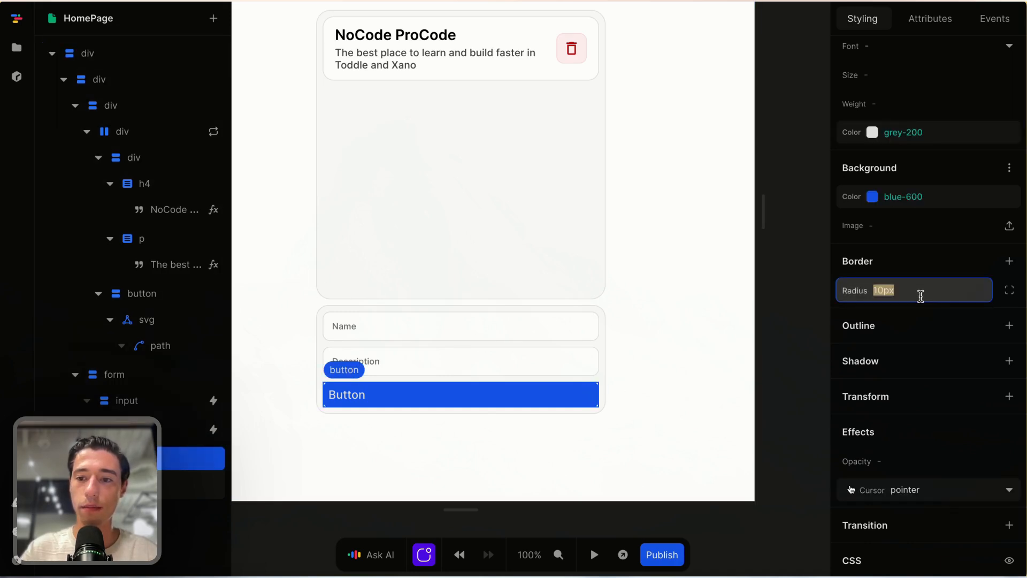
key(BackSpace)
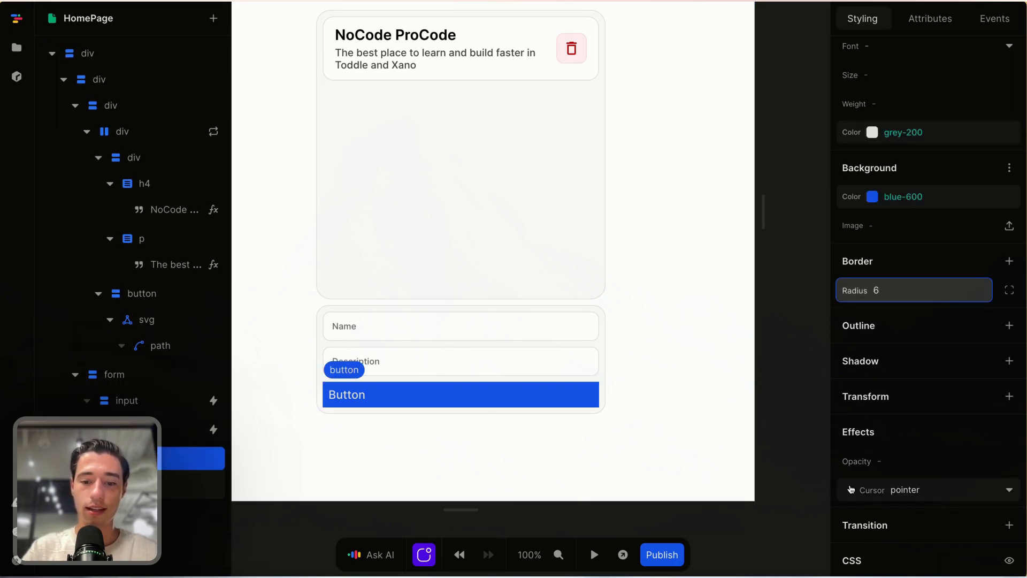
text(8px)
click(718, 328)
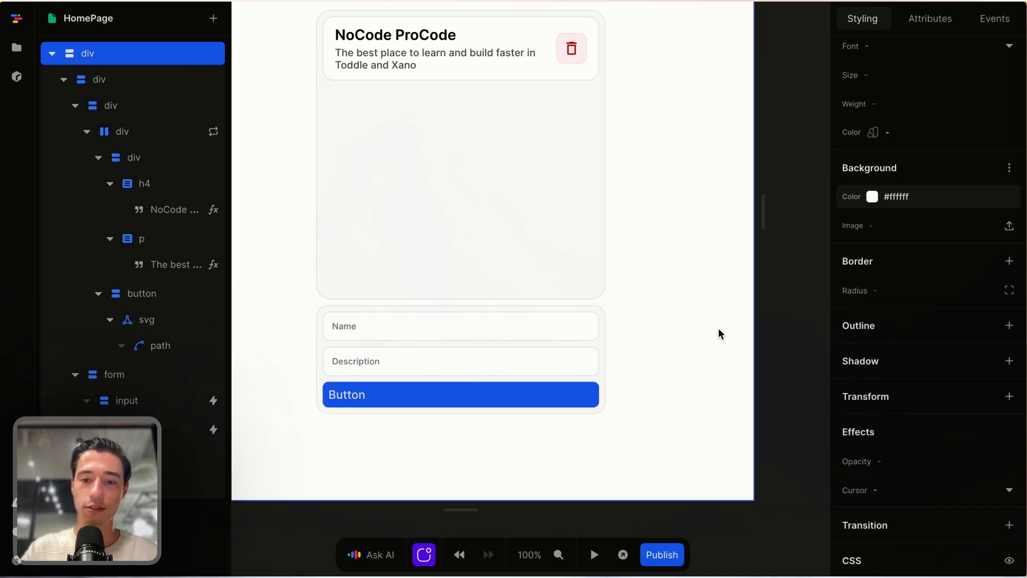
Step: Set the form button's vertical and horizontal padding to 0.75rem and center its content both ways
click(575, 398)
scroll(966, 250, up, 7)
scroll(956, 315, down, 4)
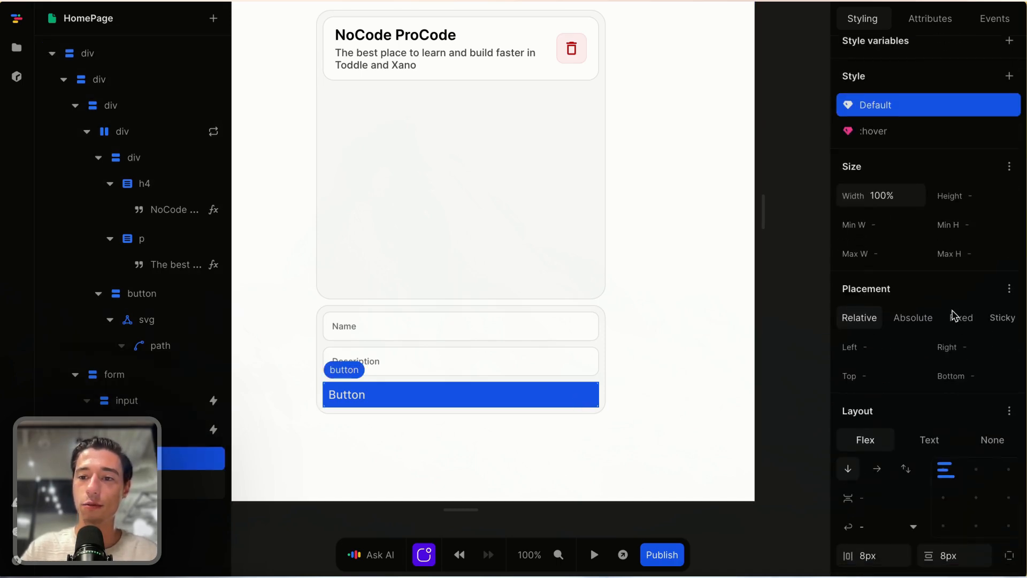
click(969, 347)
key(BackSpace)
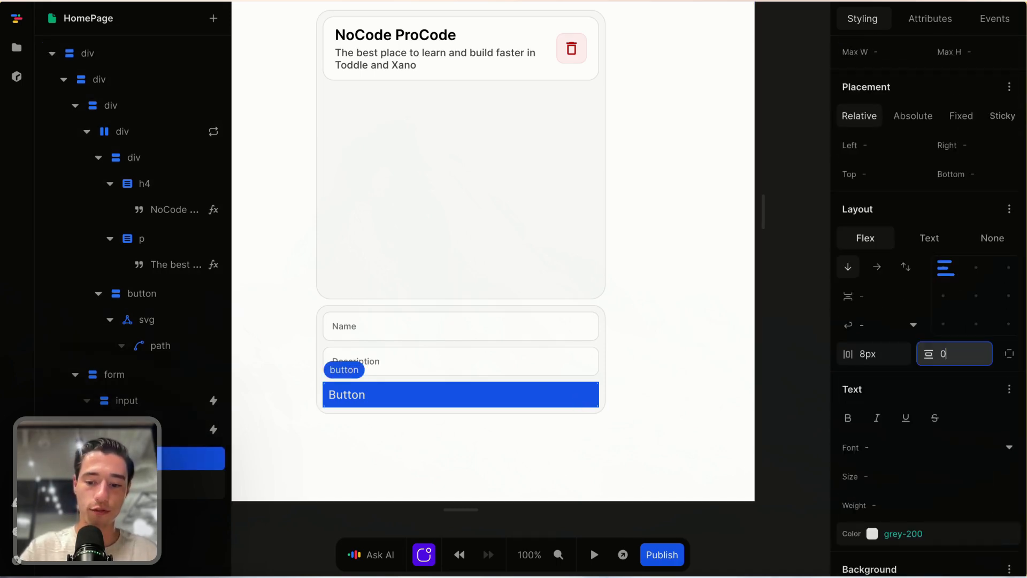
text(0.75rem)
click(896, 355)
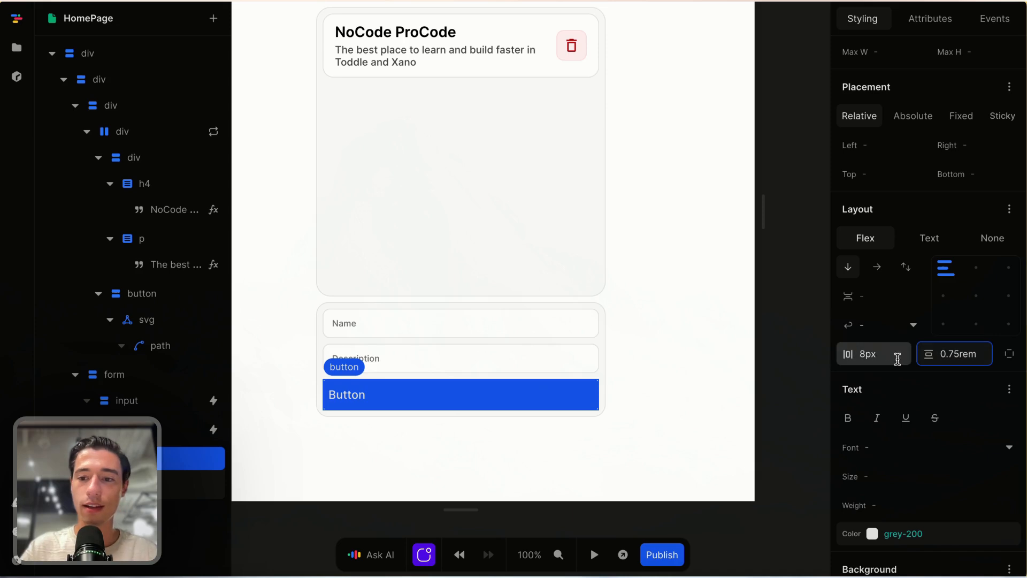
double_click(876, 355)
text(0.75rem)
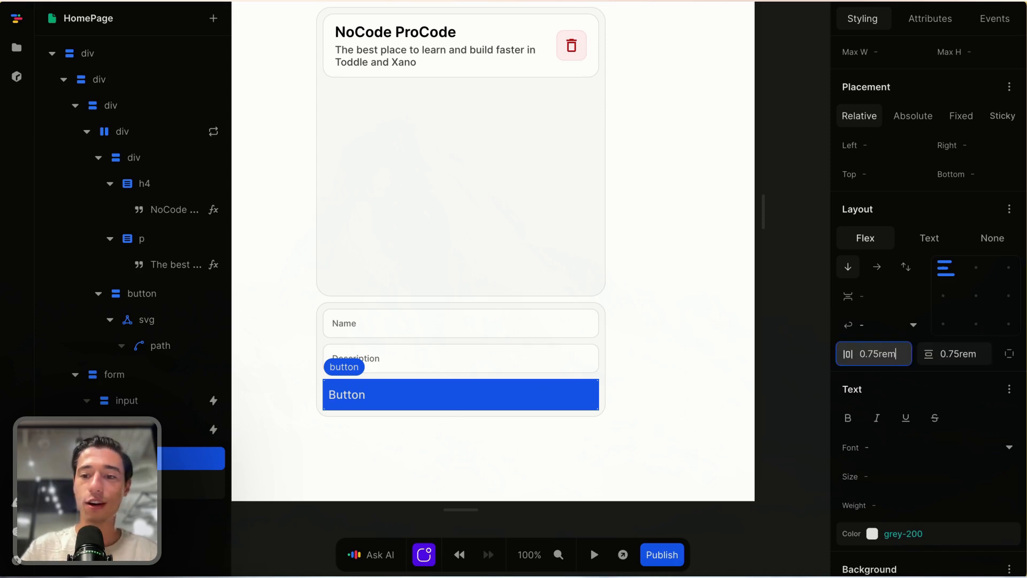
click(976, 295)
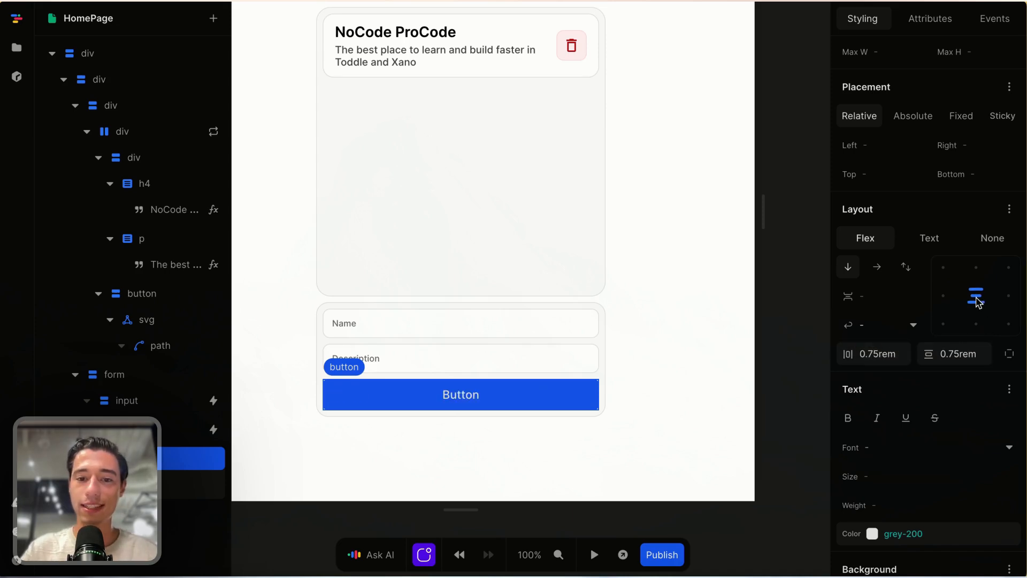
Step: Change the form button's label to "Add to my list"
double_click(462, 396)
text(Add to )
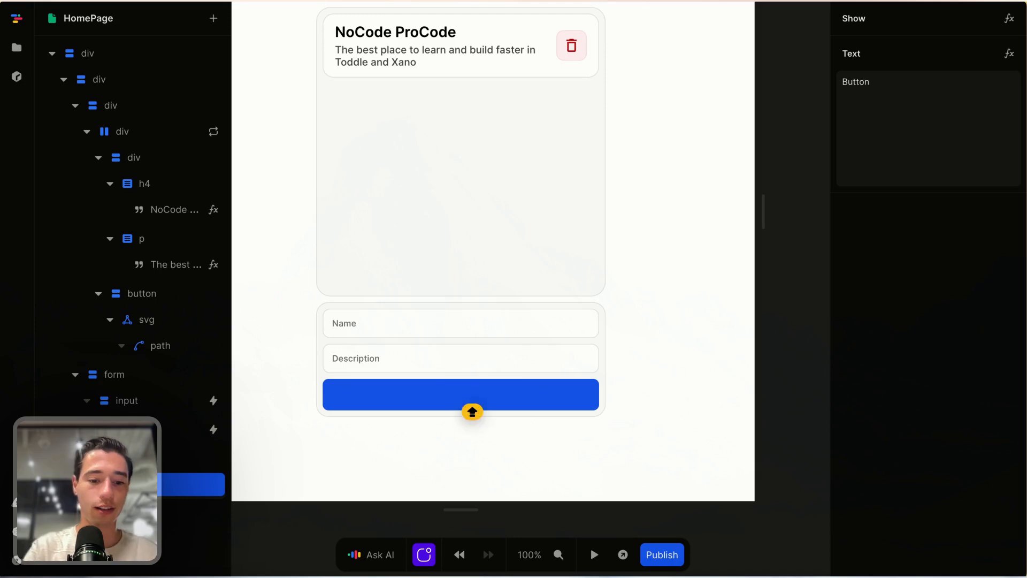
text(lisr)
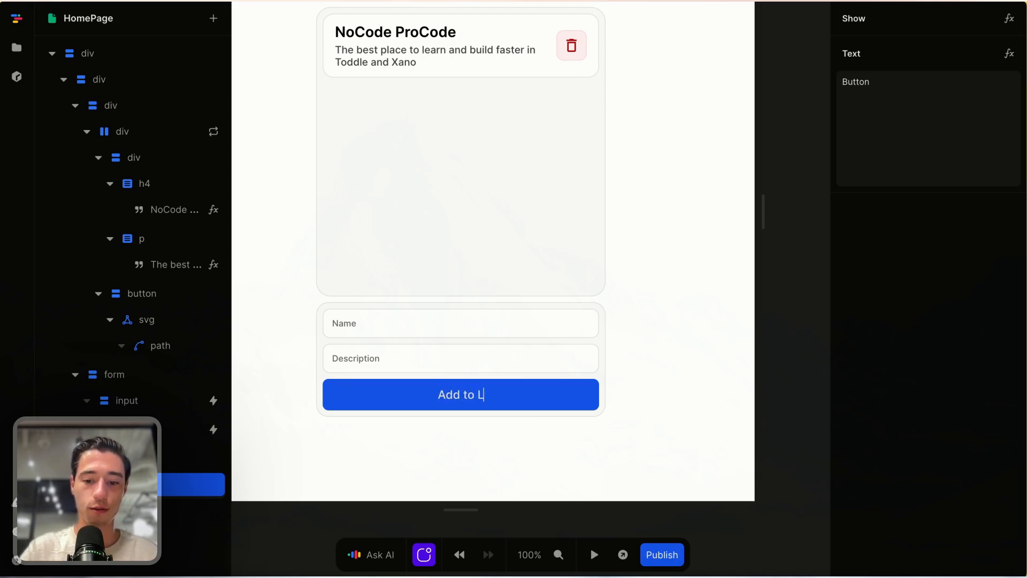
click(512, 421)
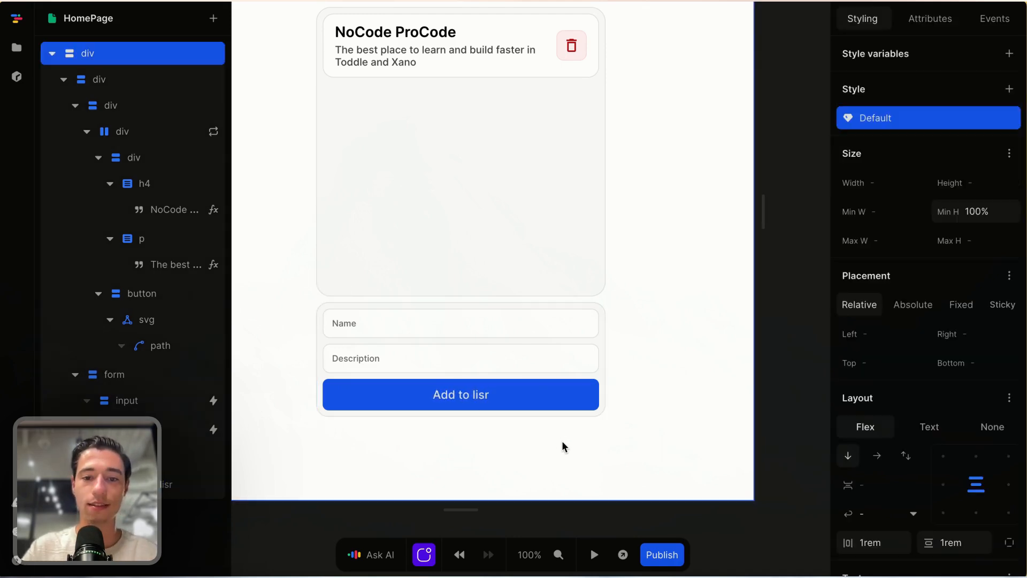
click(517, 394)
double_click(480, 396)
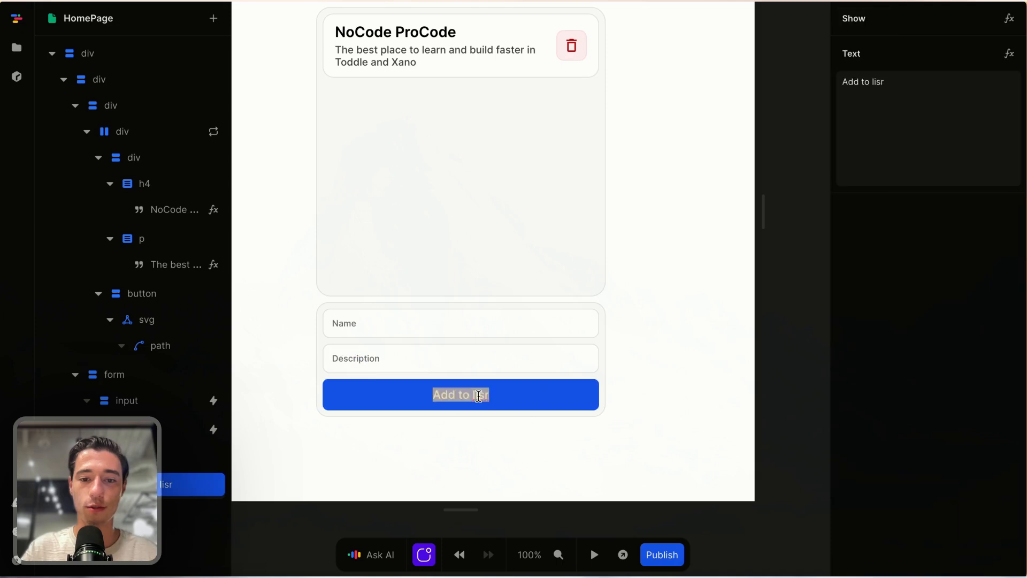
double_click(481, 397)
key(BackSpace)
text(my list)
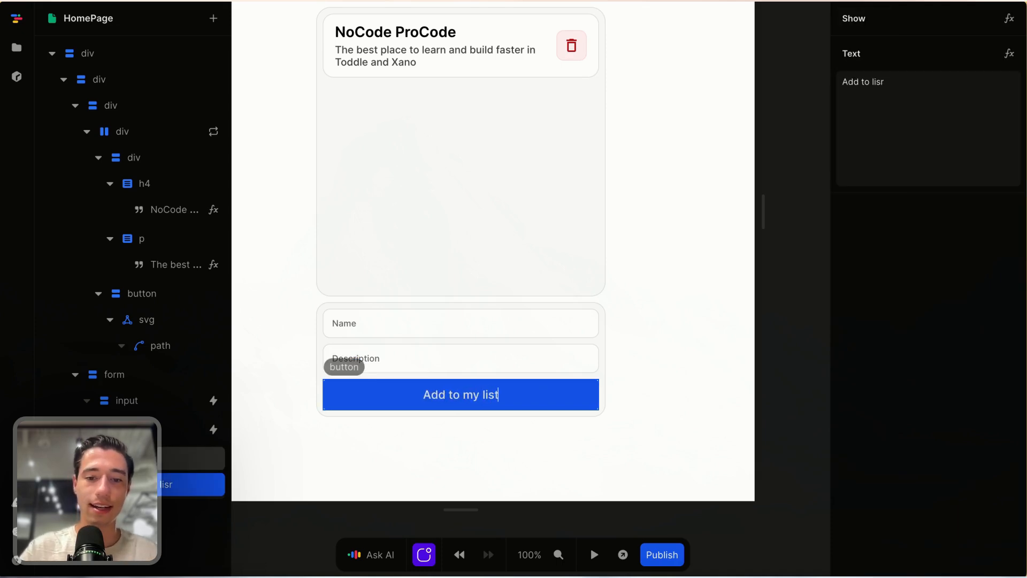
click(507, 470)
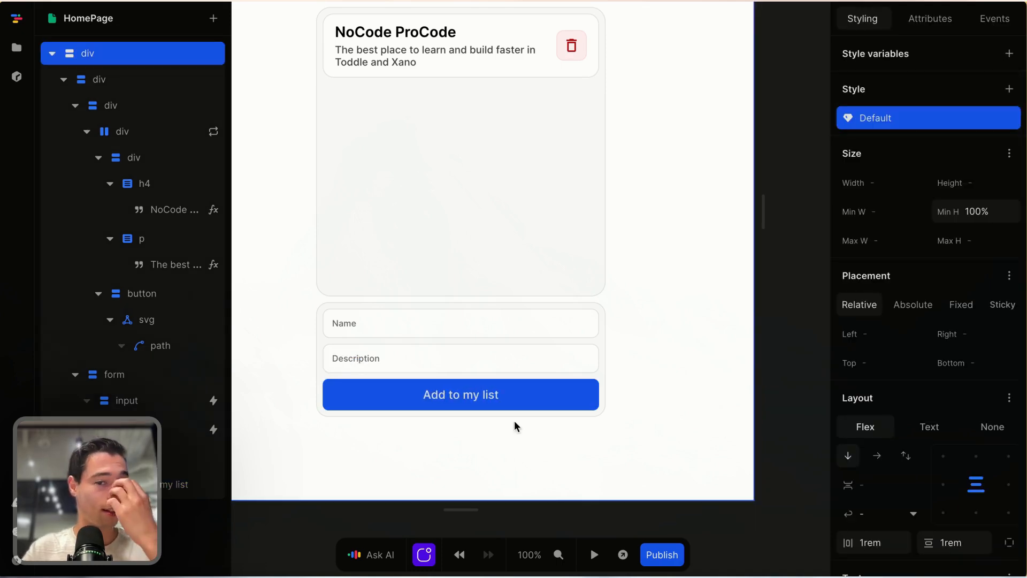
Step: Set the background color of the form's button to grey-900
click(537, 404)
scroll(926, 361, down, 5)
scroll(927, 363, down, 2)
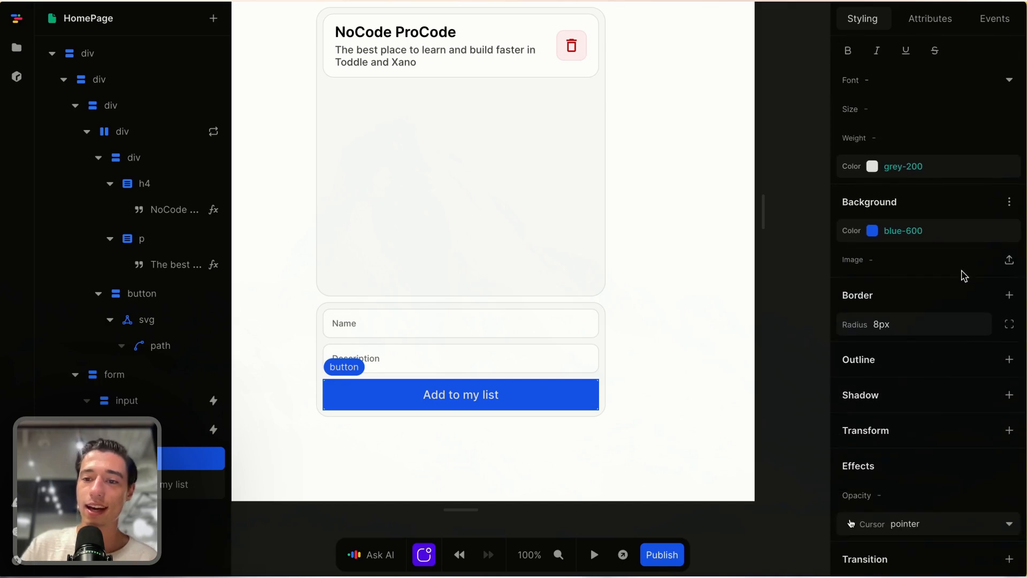
click(1017, 230)
scroll(901, 348, down, 2)
scroll(901, 348, up, 10)
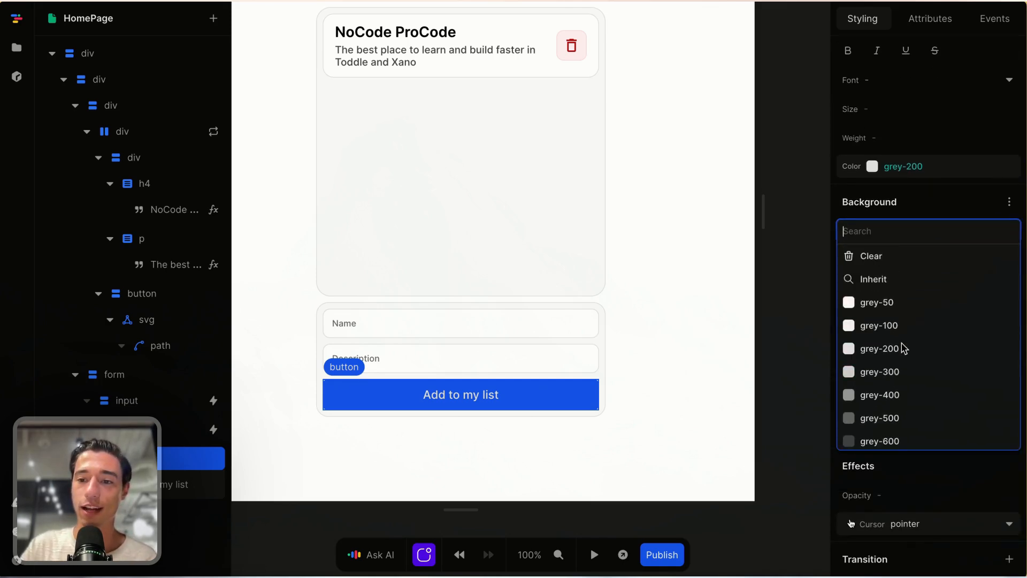
scroll(904, 348, down, 3)
click(886, 395)
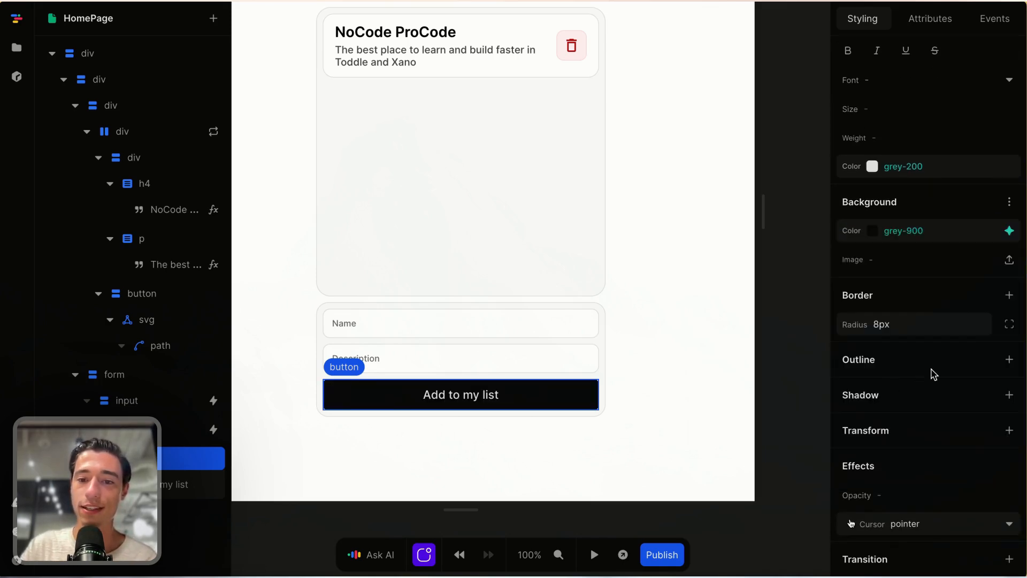
Step: Add an outside shadow of 1px 4px 8px 0px to the form's button, with its color opacity lowered to #00000026
scroll(934, 375, down, 1)
click(1009, 361)
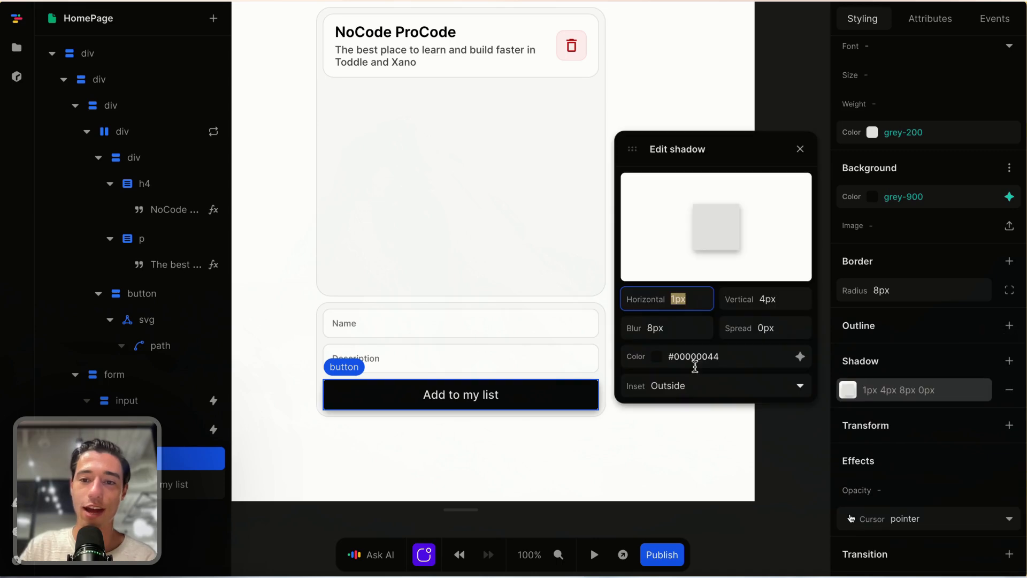
click(662, 360)
drag(673, 293, 649, 293)
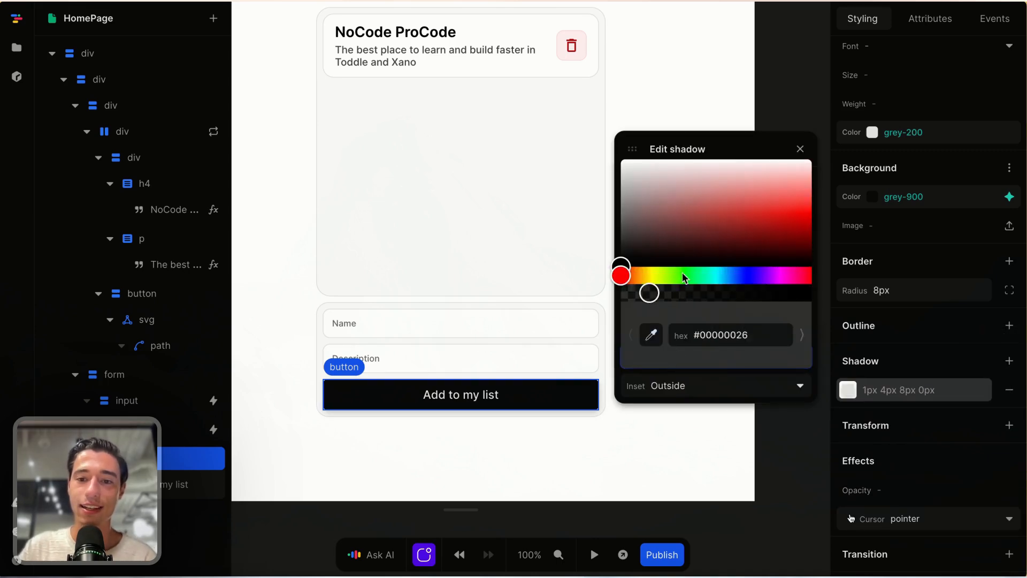
click(800, 158)
click(712, 114)
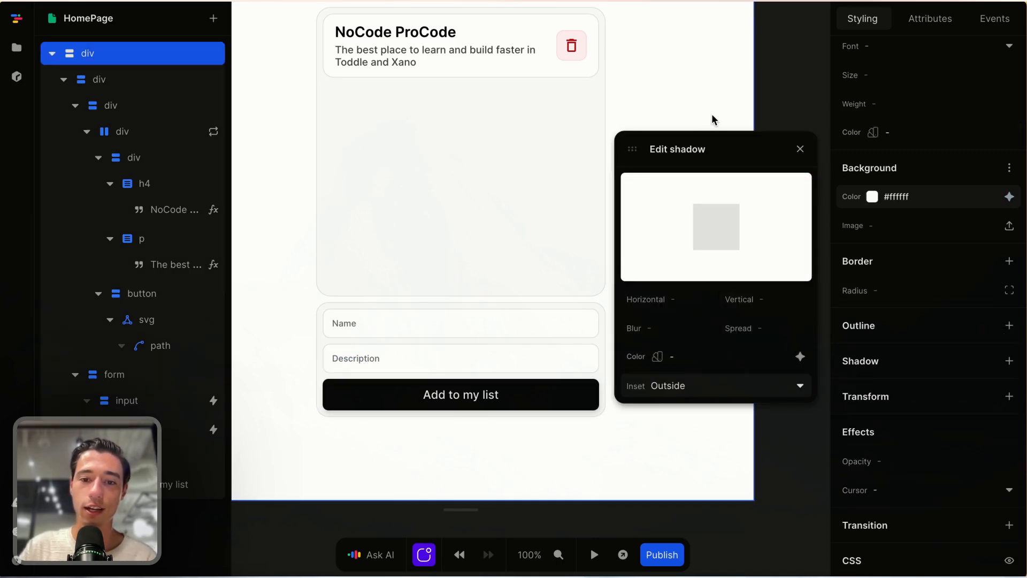
click(800, 149)
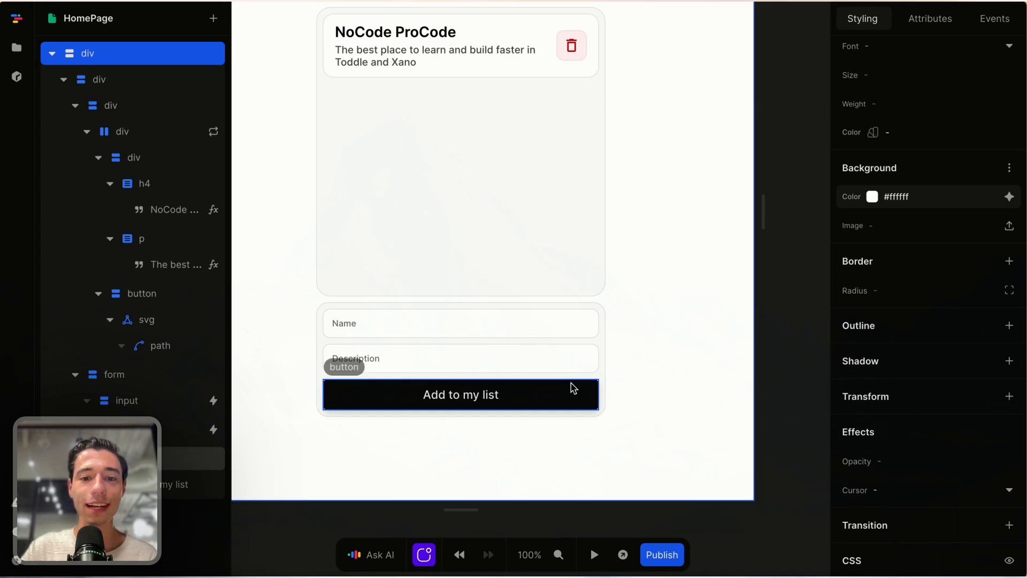
Step: Set the vertical padding of the "Add to my list" button to 1rem
click(546, 399)
scroll(995, 268, up, 5)
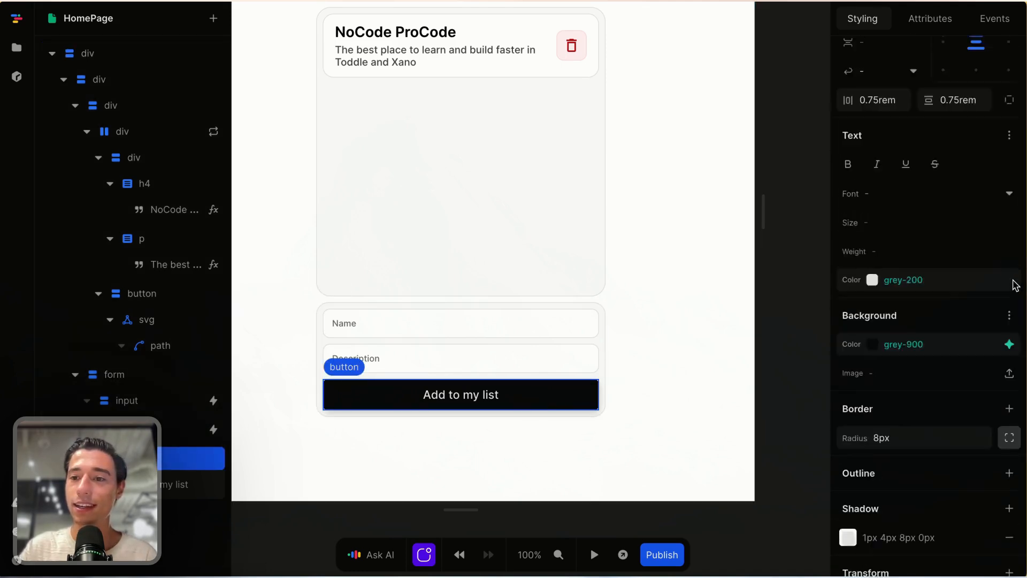
click(954, 179)
key(super+a)
key(BackSpace)
text(1)
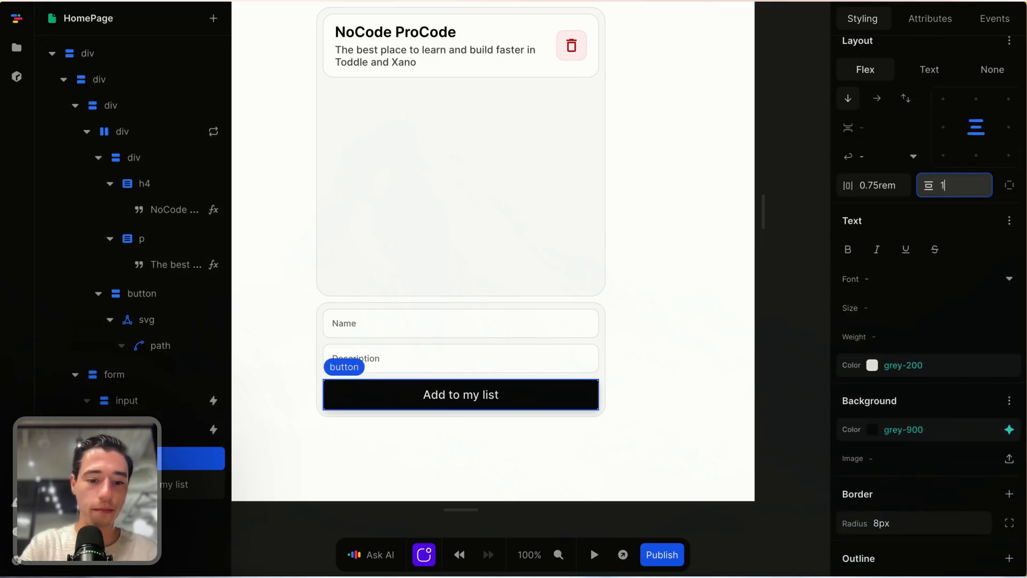
text(rem)
click(710, 272)
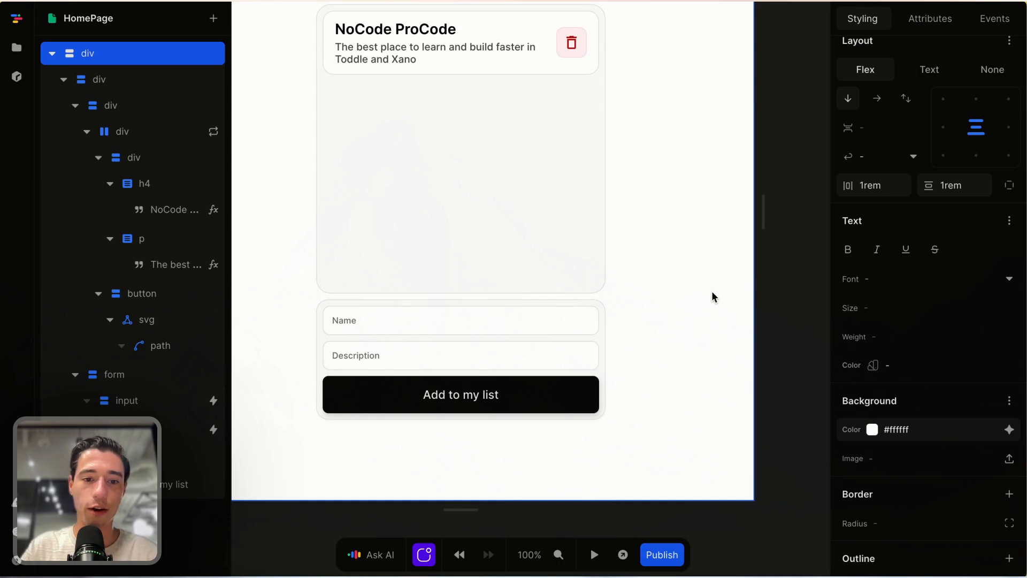
Step: Set the border radius of the "Add to my list" button to 10px
click(593, 411)
scroll(922, 374, down, 3)
click(910, 400)
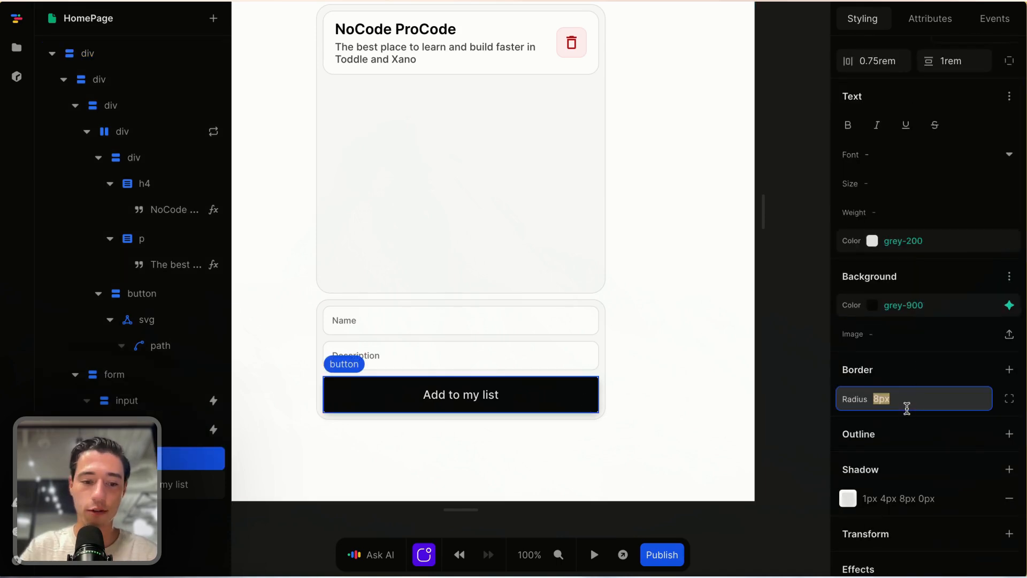
text(10)
click(691, 387)
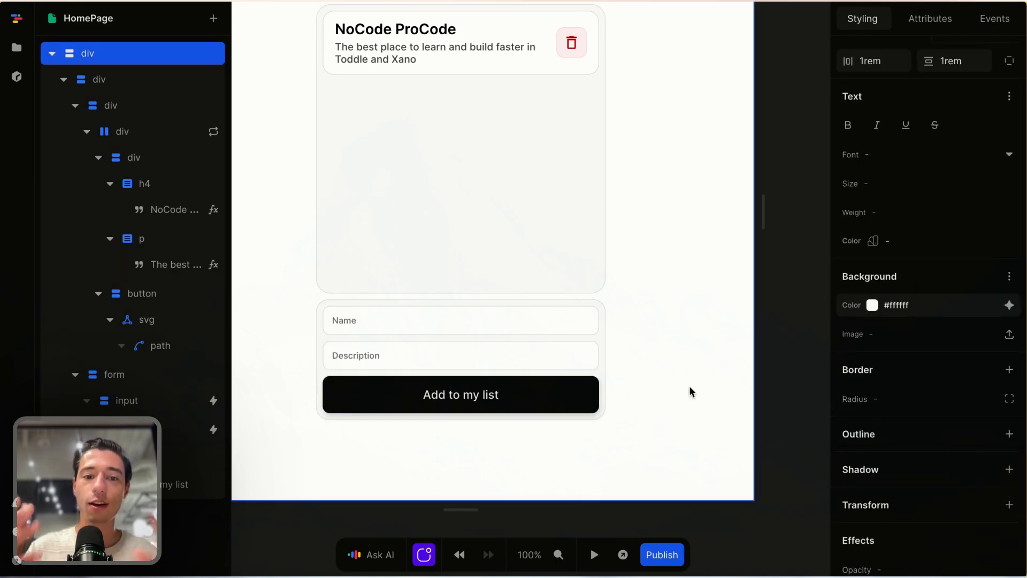
click(554, 330)
click(550, 352)
click(548, 385)
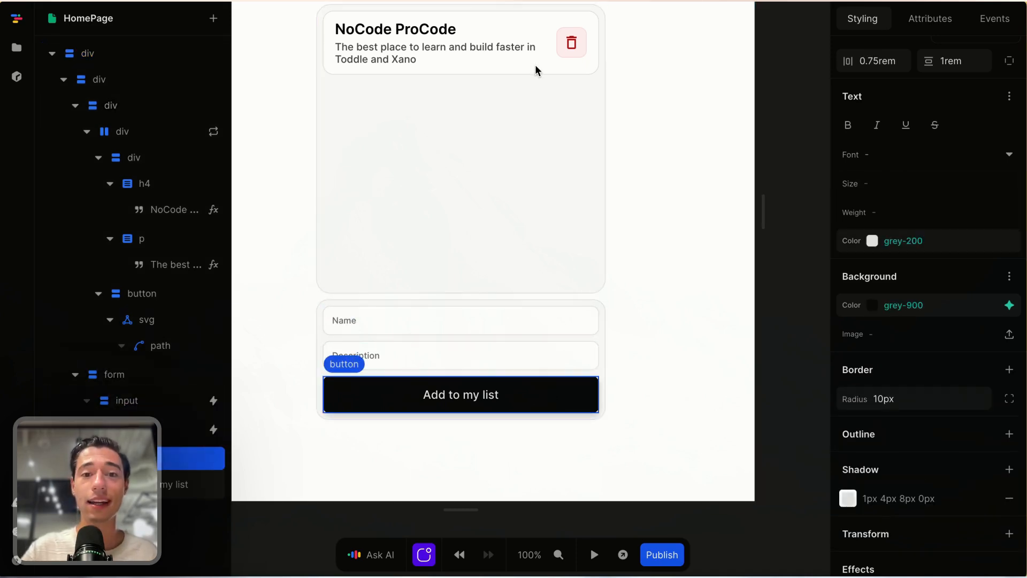
scroll(406, 130, left, 1)
scroll(407, 130, up, 1)
scroll(712, 258, right, 1)
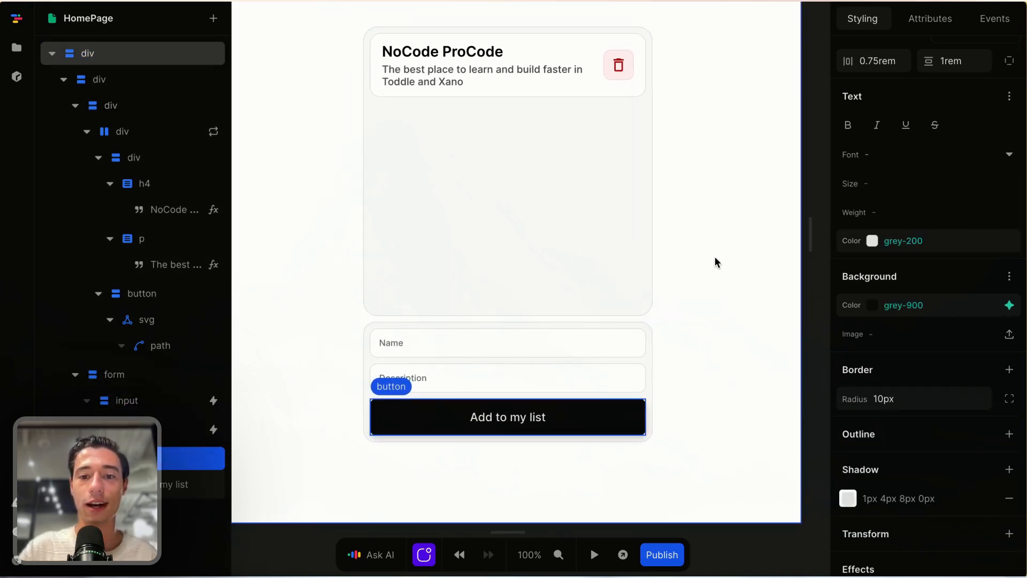
scroll(606, 400, left, 1)
scroll(606, 399, up, 1)
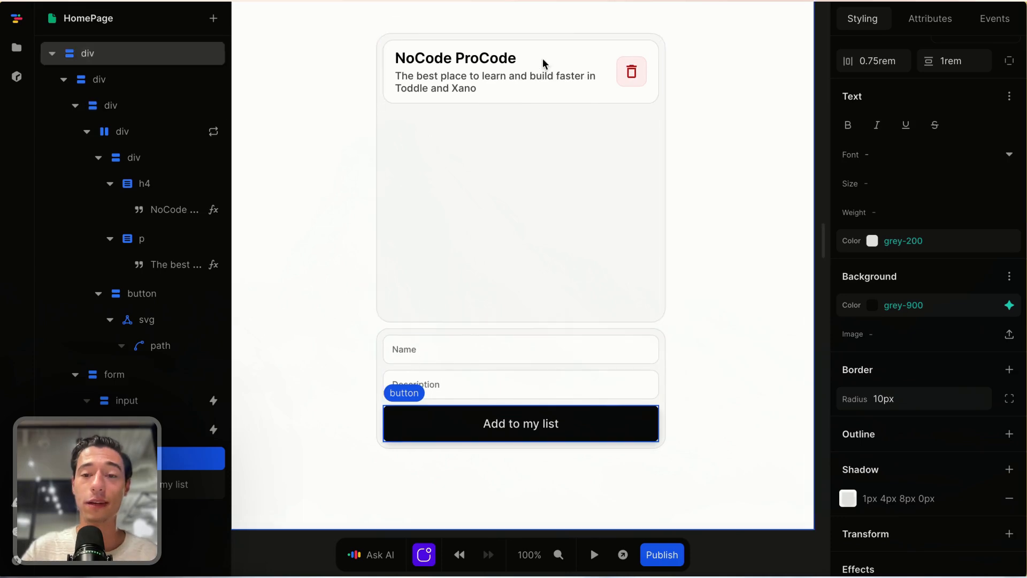
Step: Test the form's Name input in preview mode by entering a person's name, and return to the editor
click(594, 554)
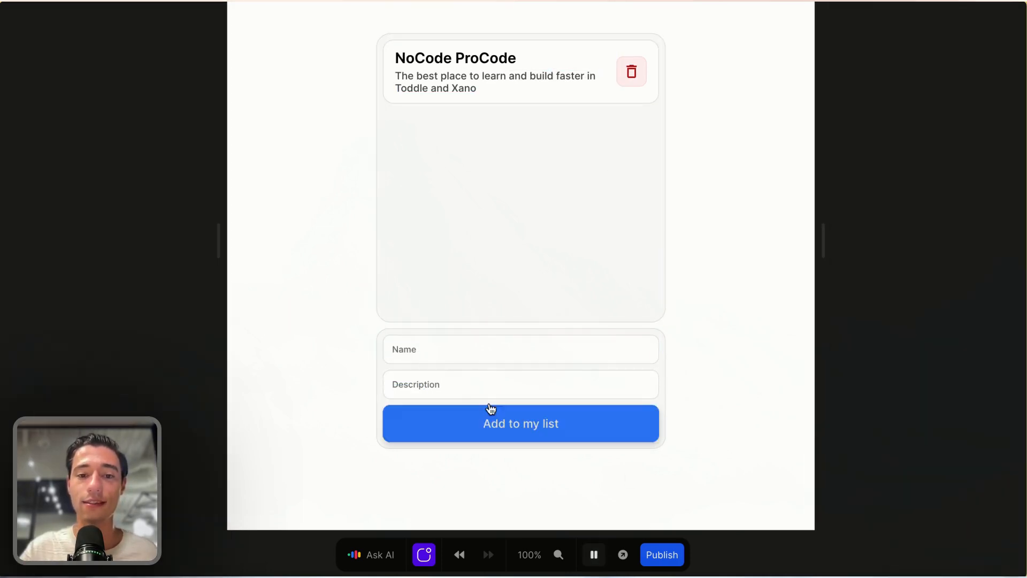
click(459, 345)
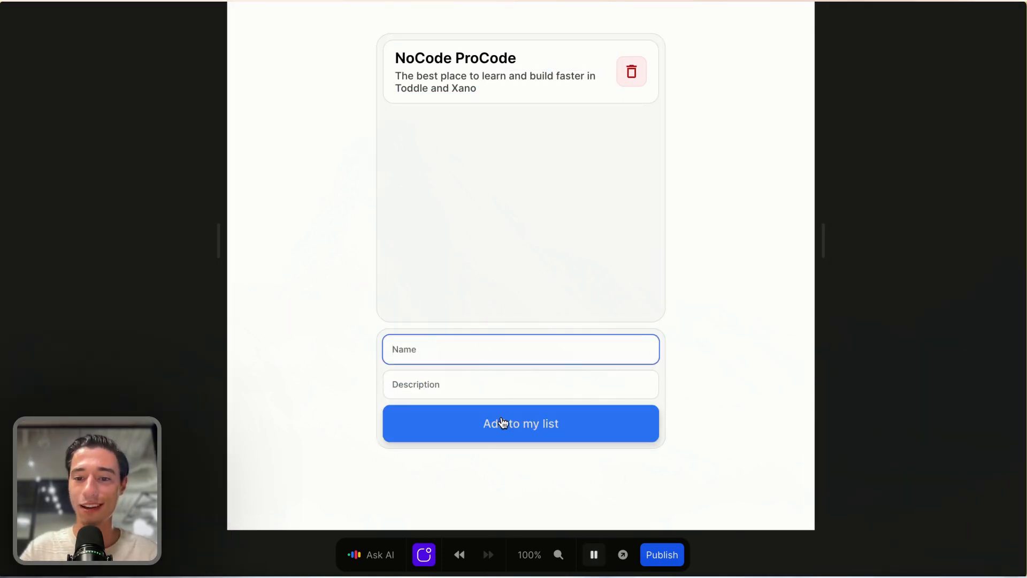
text(Andreas)
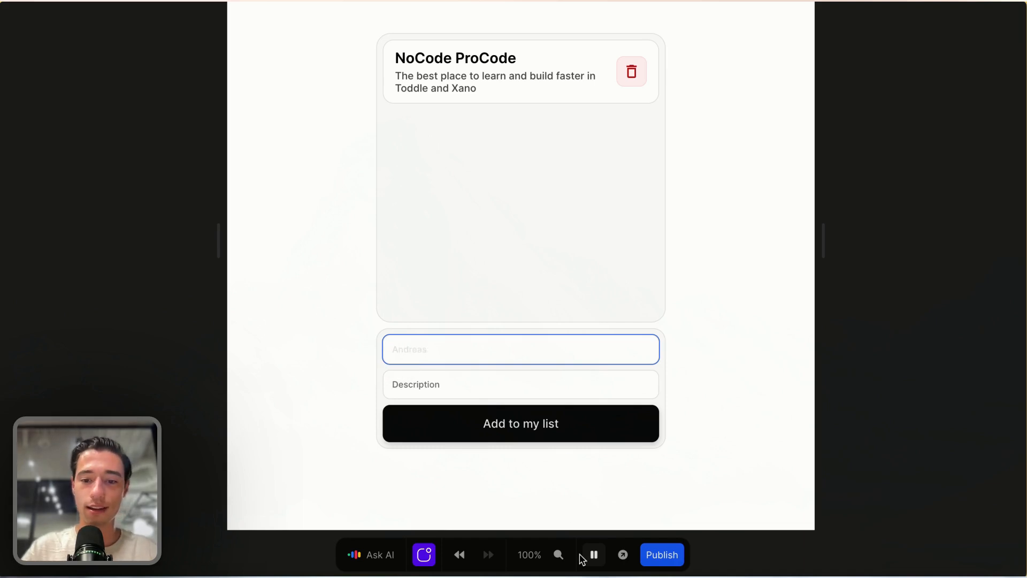
click(593, 555)
Step: Set the text color of the form's Name input to grey-700
click(532, 354)
scroll(968, 380, down, 8)
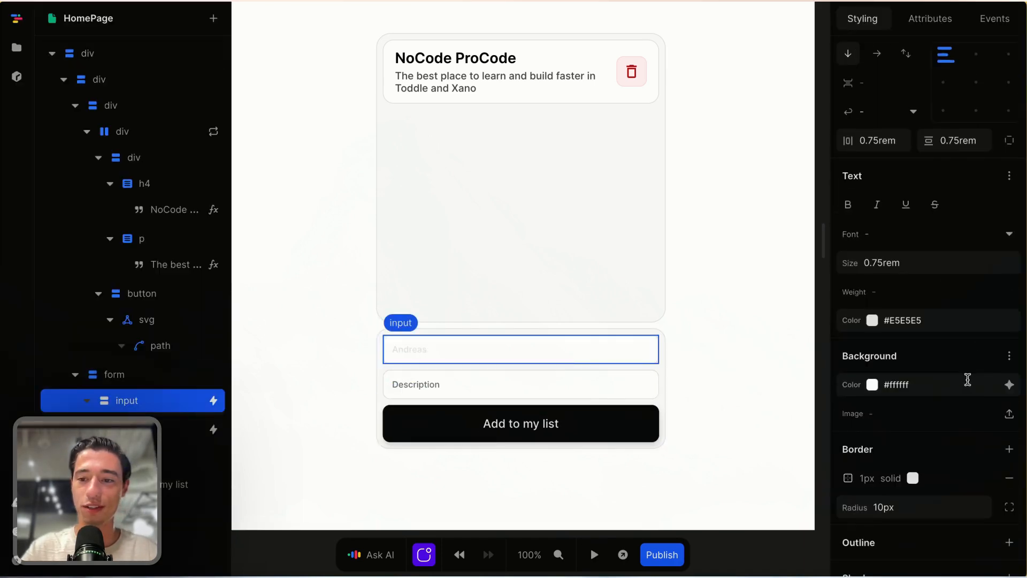
click(1008, 321)
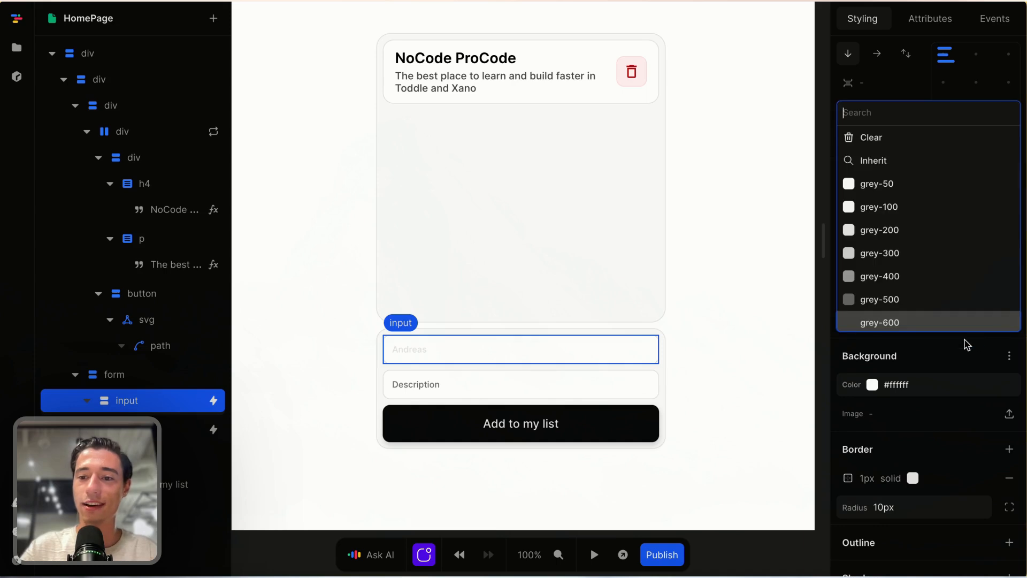
scroll(942, 278, down, 2)
click(919, 297)
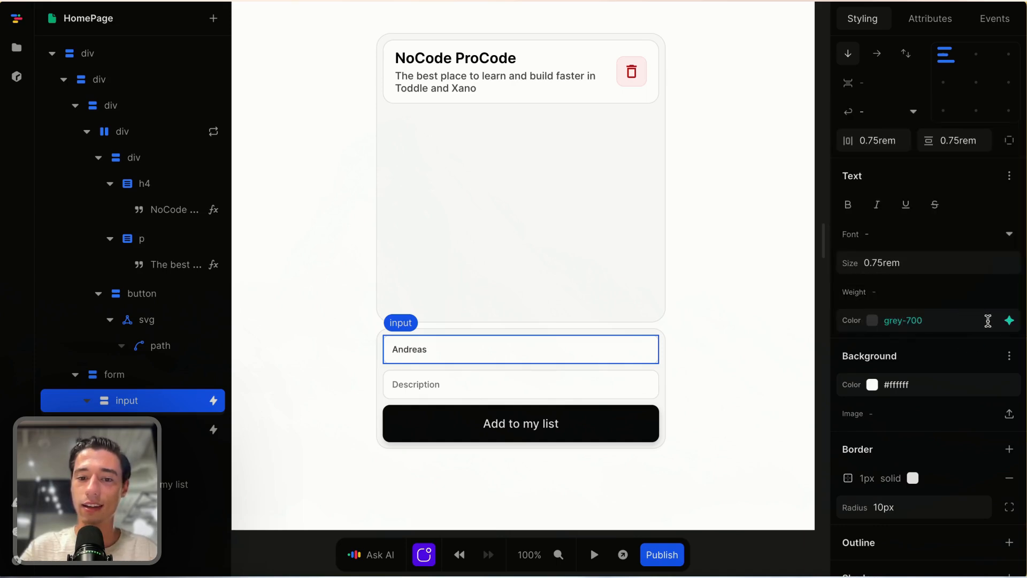
Step: Set the text color of the form's Description input to grey-700
click(637, 383)
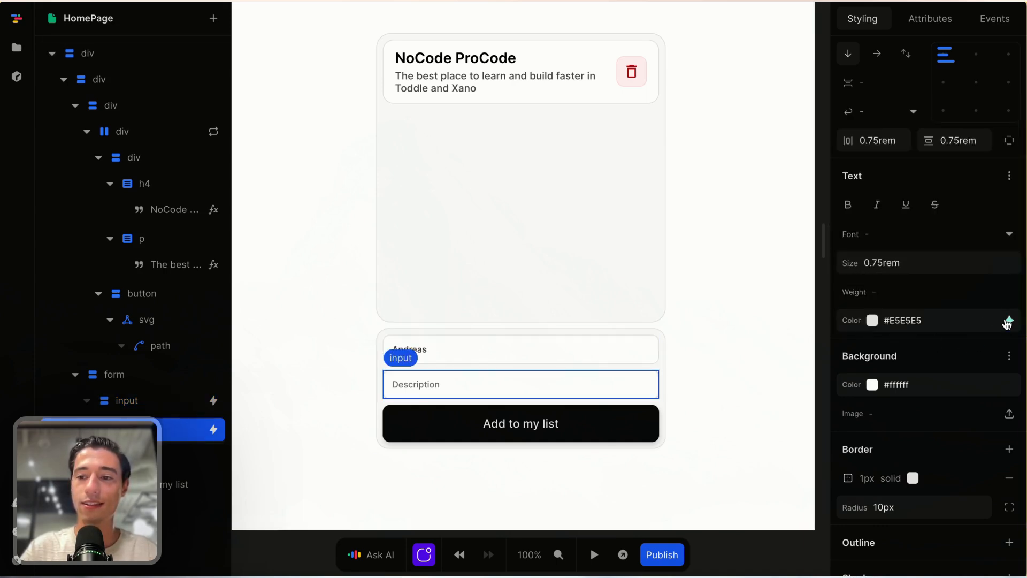
click(1007, 322)
scroll(945, 296, down, 2)
click(924, 271)
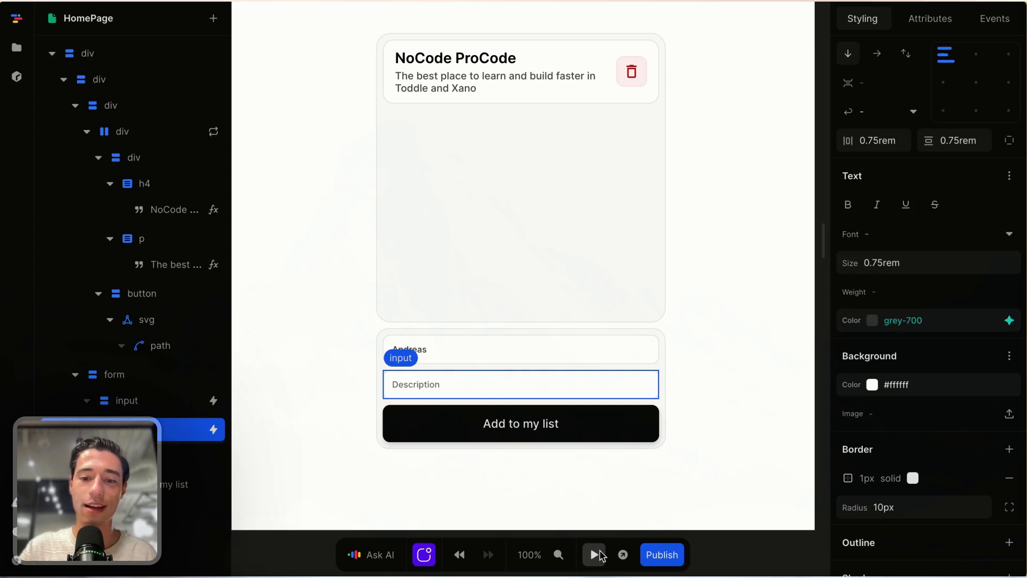
Step: Test the form in preview mode by entering the description "The genius behind toddle!" and submitting it, and return to the editor
click(594, 555)
click(475, 350)
click(461, 383)
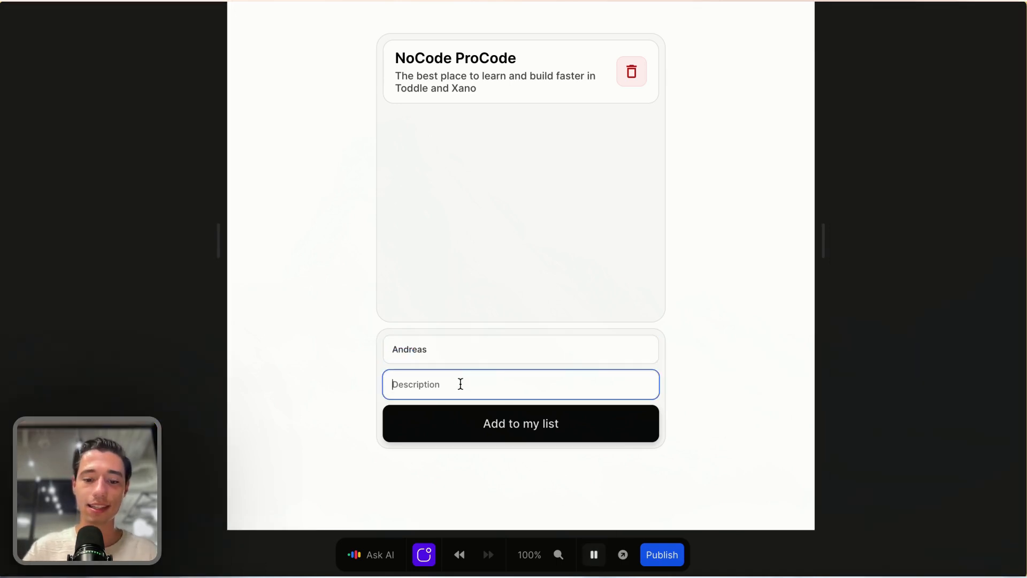
text(the)
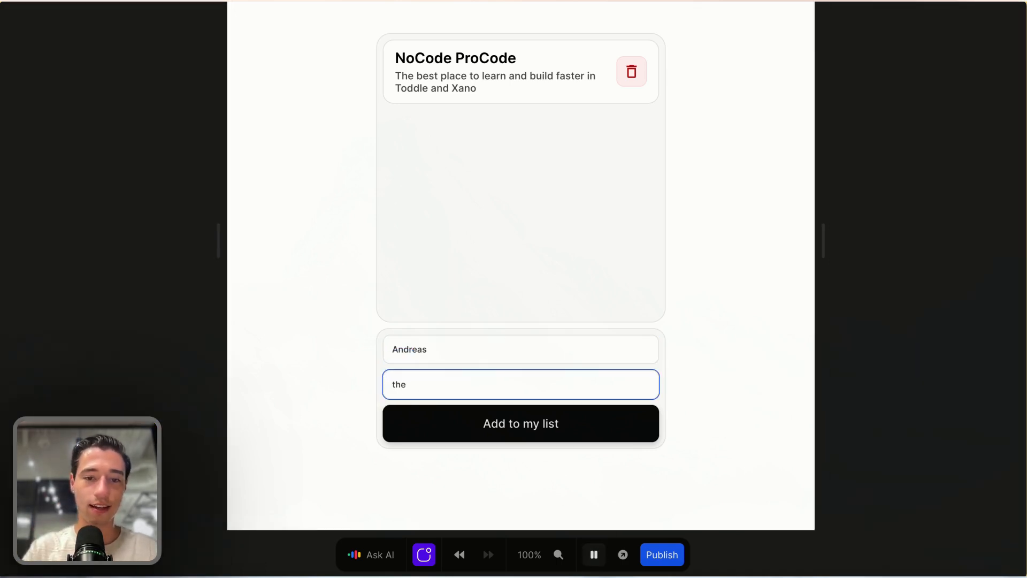
key(BackSpace)
key(BackSpace)
key(BackSpace)
key(BackSpace)
text(The genius behind toddle!)
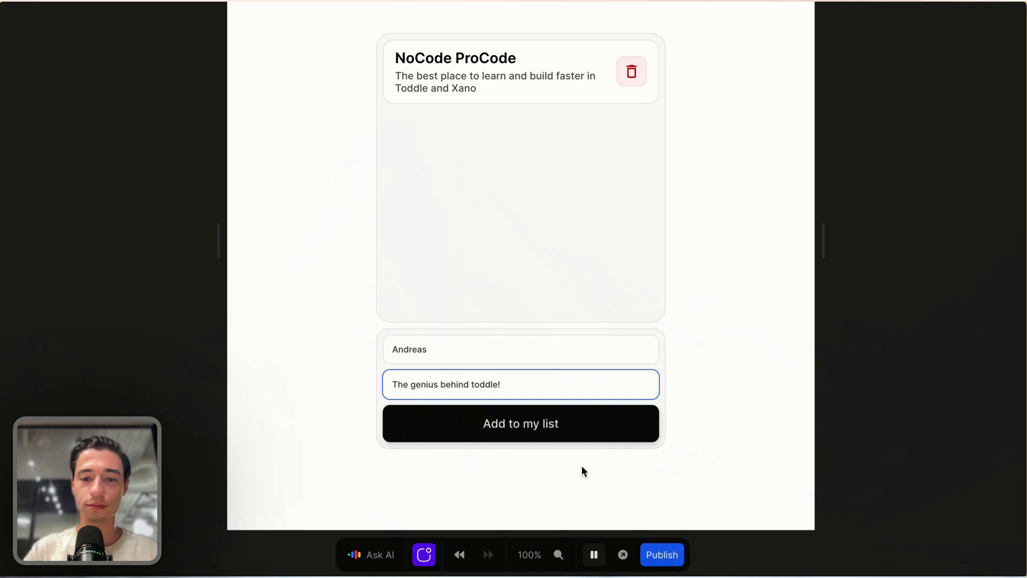
click(568, 428)
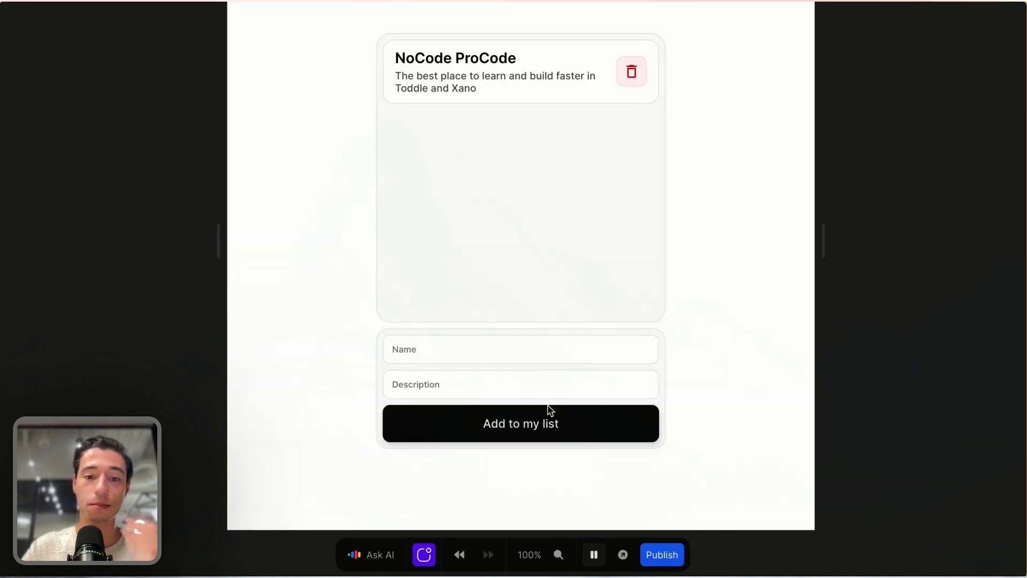
click(594, 554)
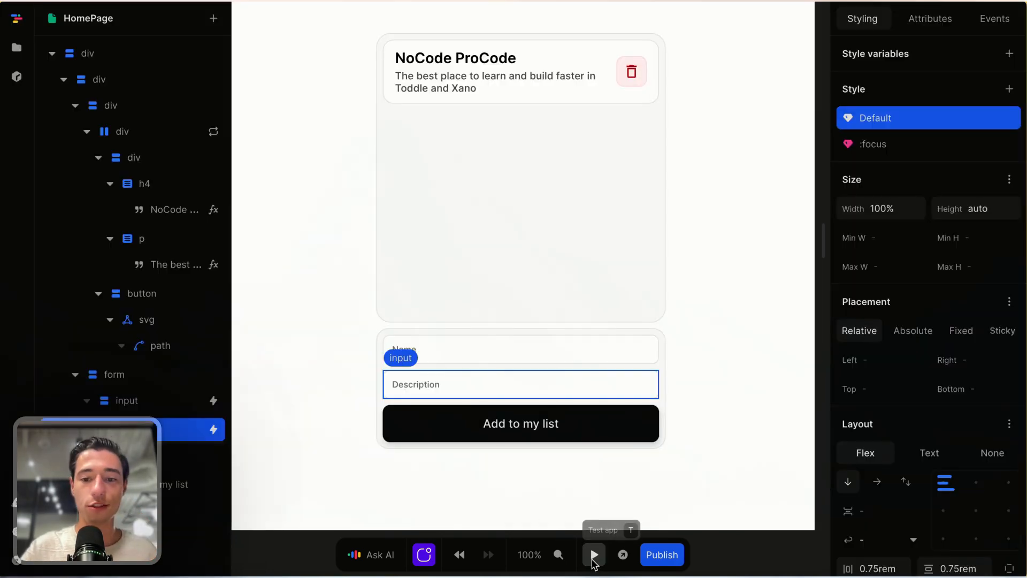
Step: Add a submit event with the Prevent Default action to the form
click(663, 385)
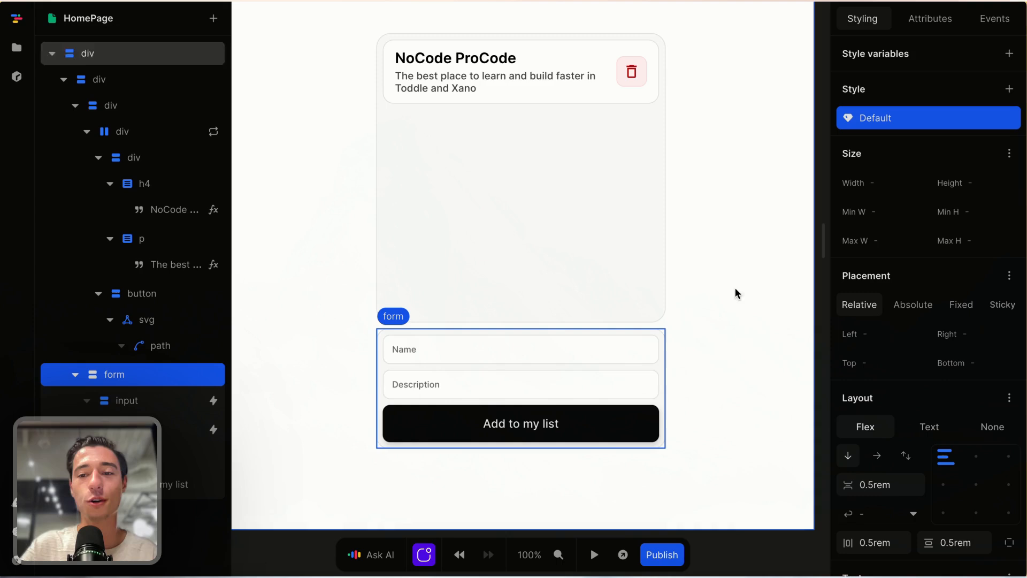
click(993, 22)
scroll(917, 257, down, 1)
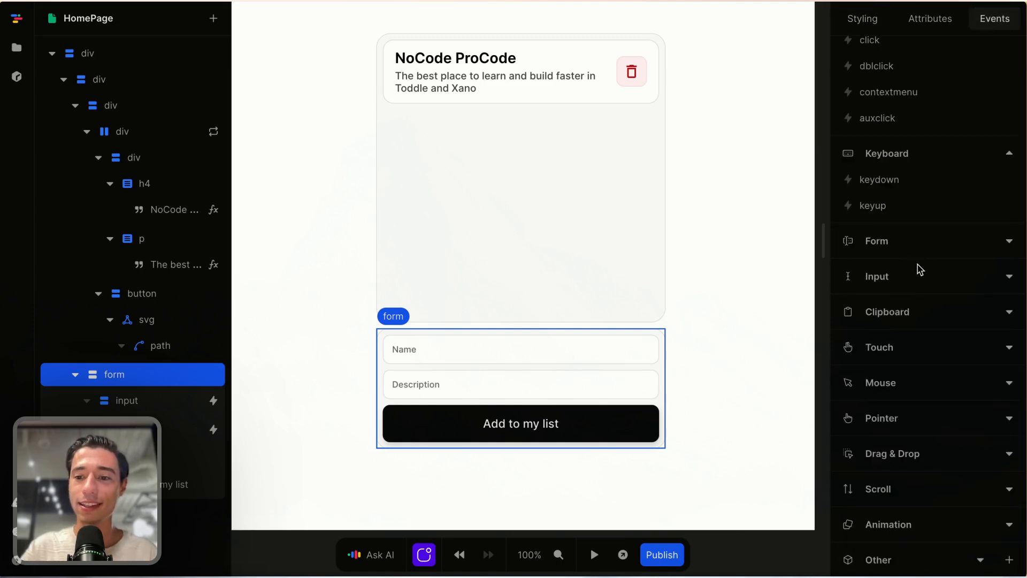
click(892, 247)
click(891, 273)
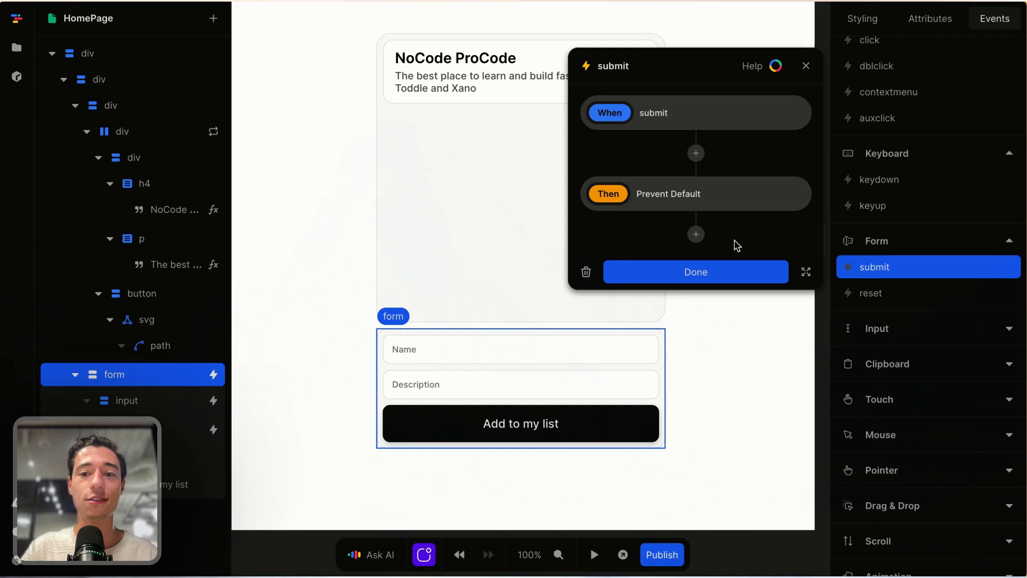
click(711, 271)
Step: Retest the form in preview mode with a person's name and the description "The genius behind toddle", and return to the editor
click(595, 554)
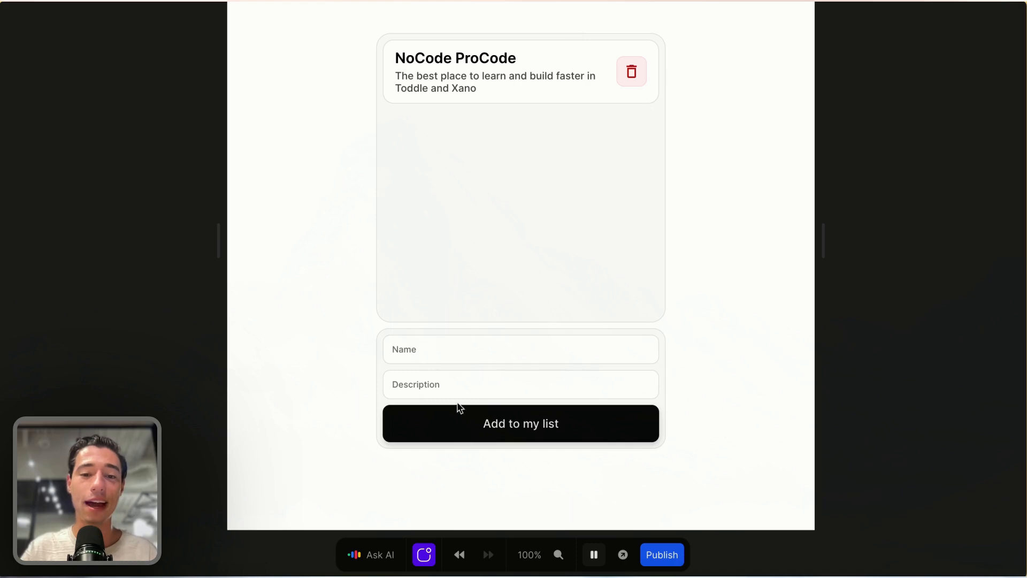
click(430, 352)
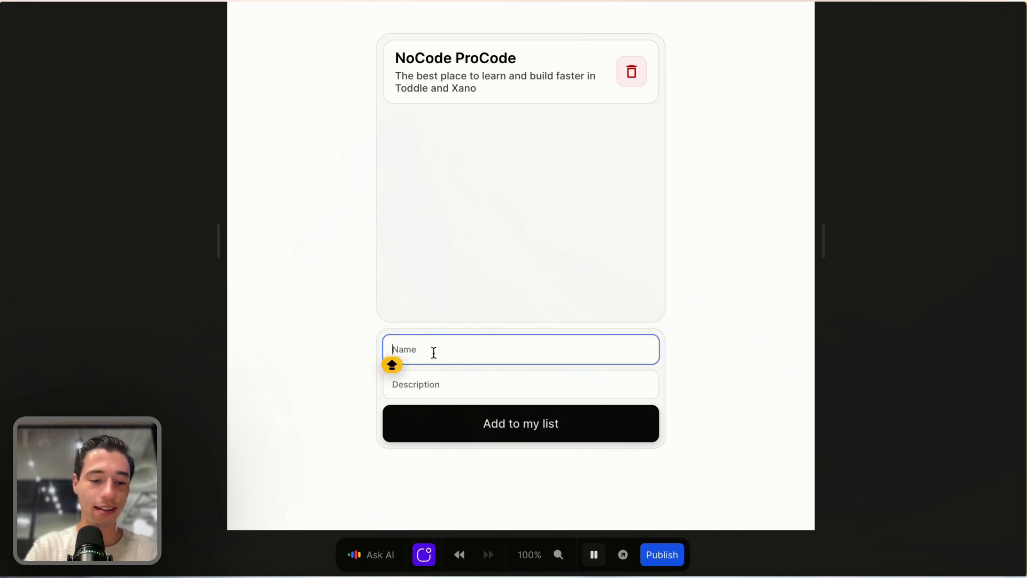
text(Andreas)
click(423, 380)
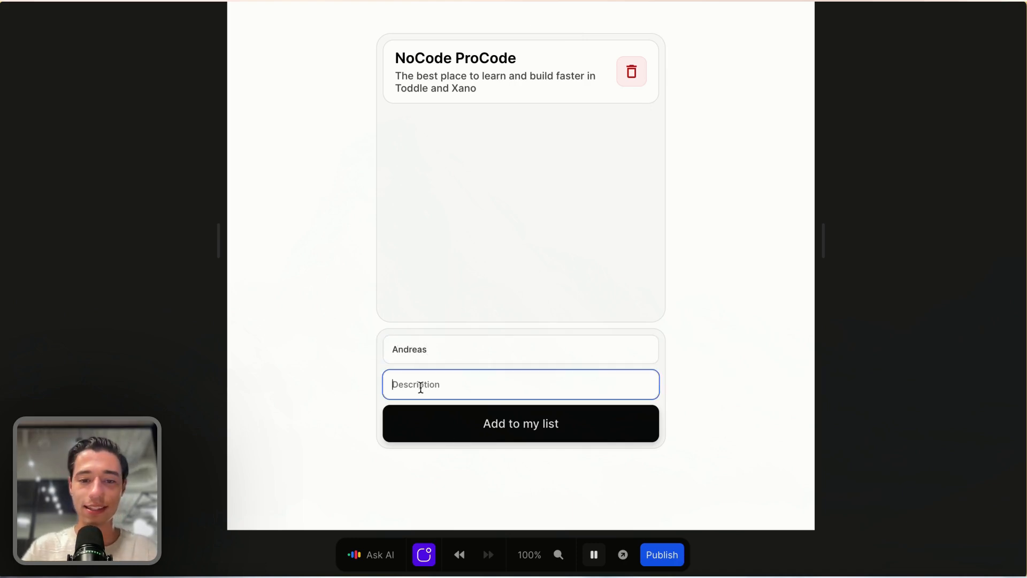
text(The genius behind toddle)
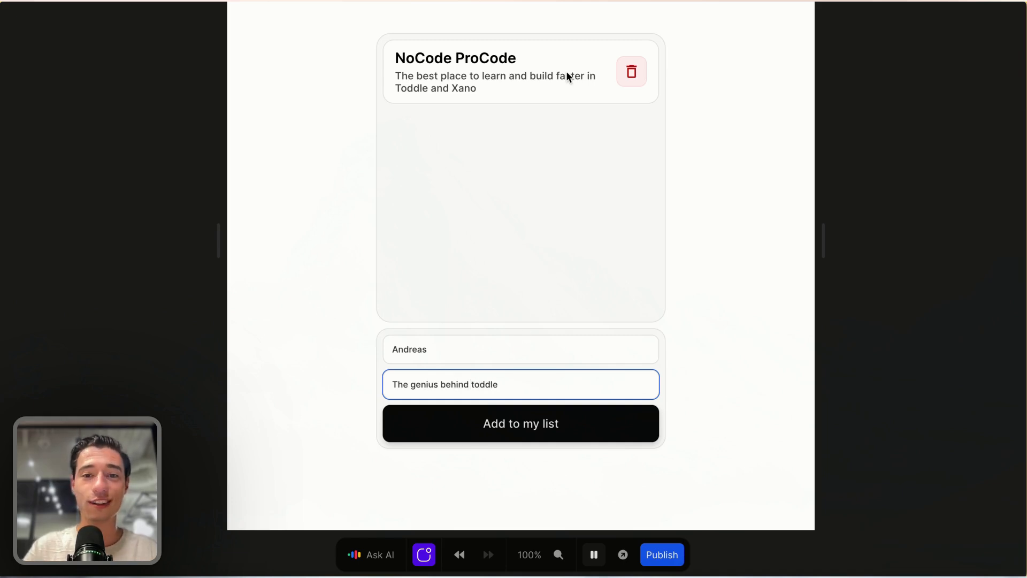
click(250, 48)
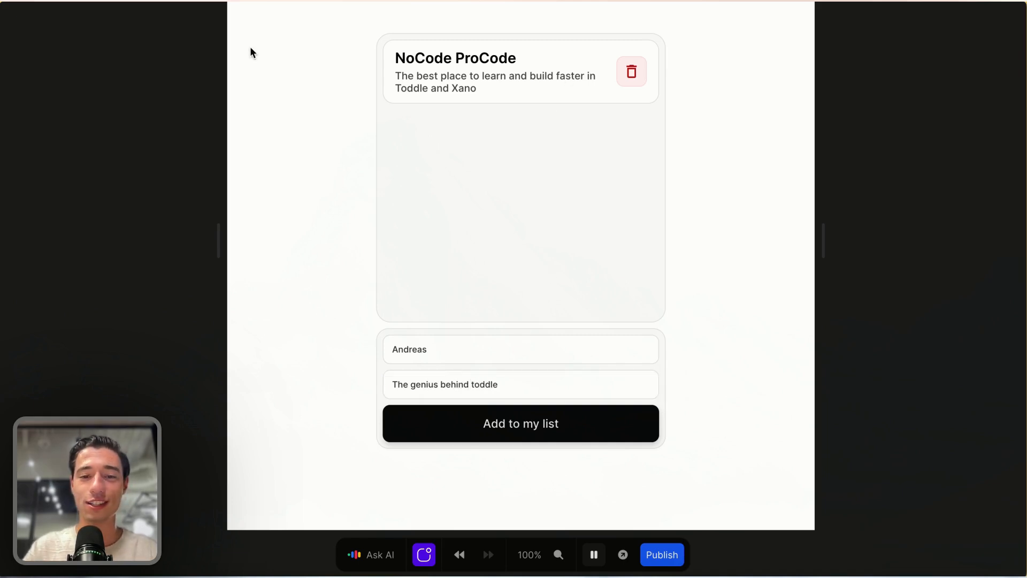
click(594, 555)
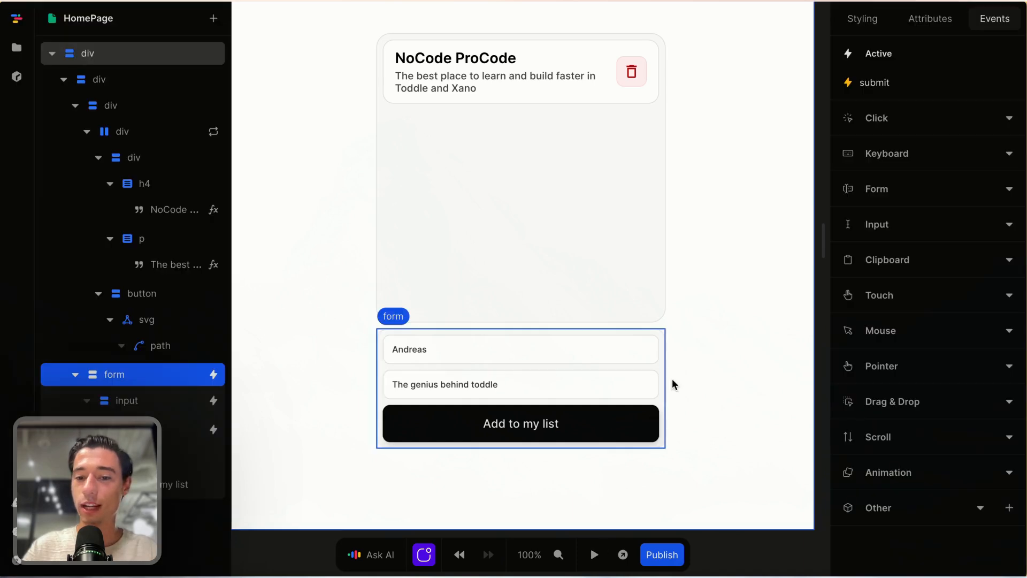
Step: Review the actions of the form's submit event, check the form in preview mode, and return to the editor
click(892, 85)
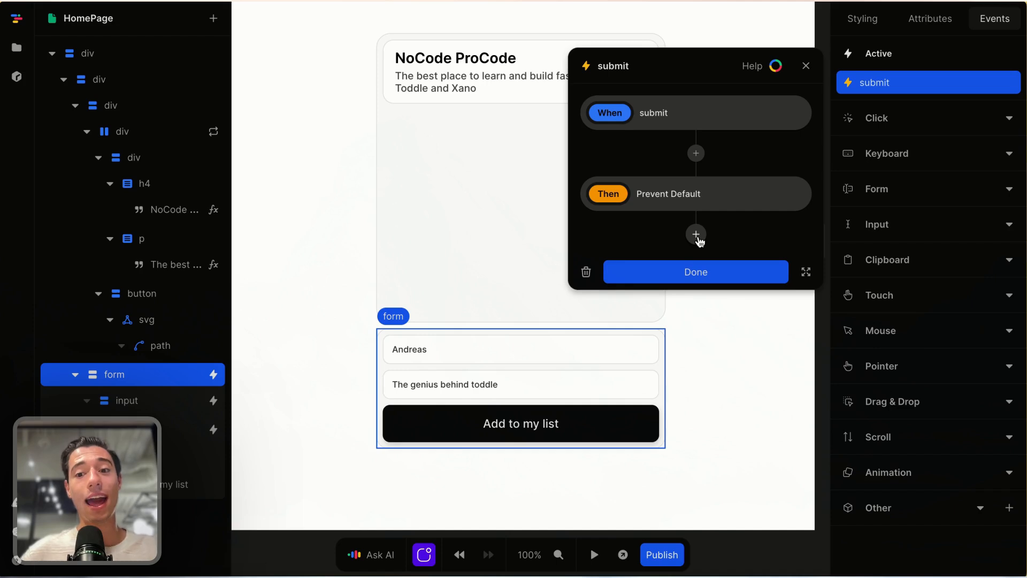
click(696, 272)
click(594, 555)
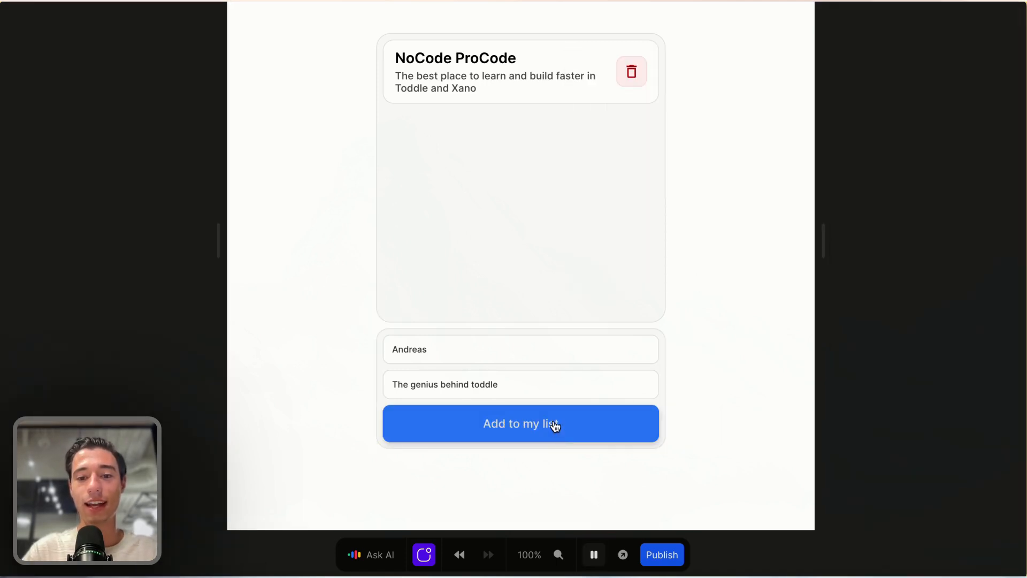
click(594, 555)
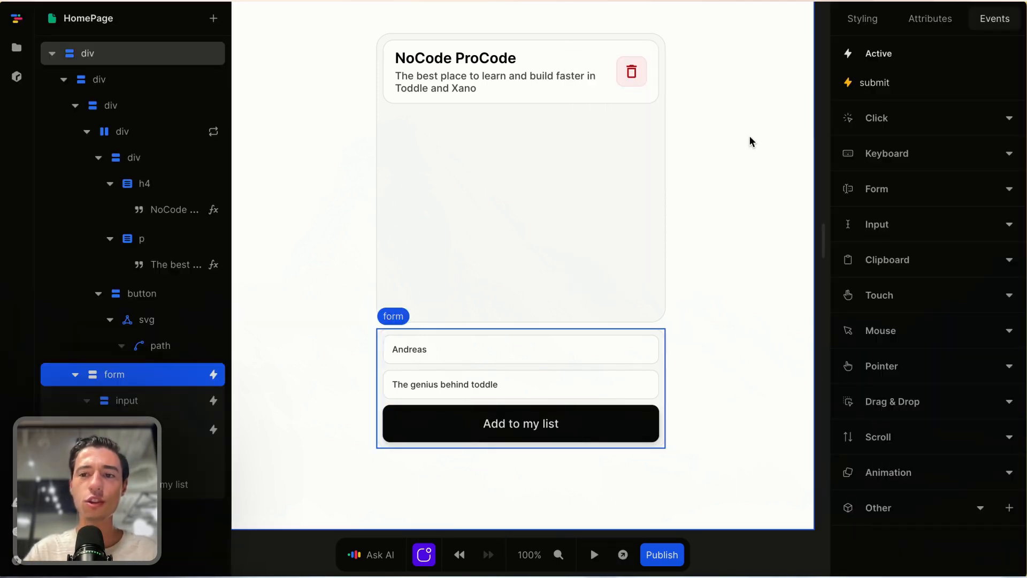
Step: Add a Set: list action after Prevent Default in the form's submit event and open its value formula
click(892, 89)
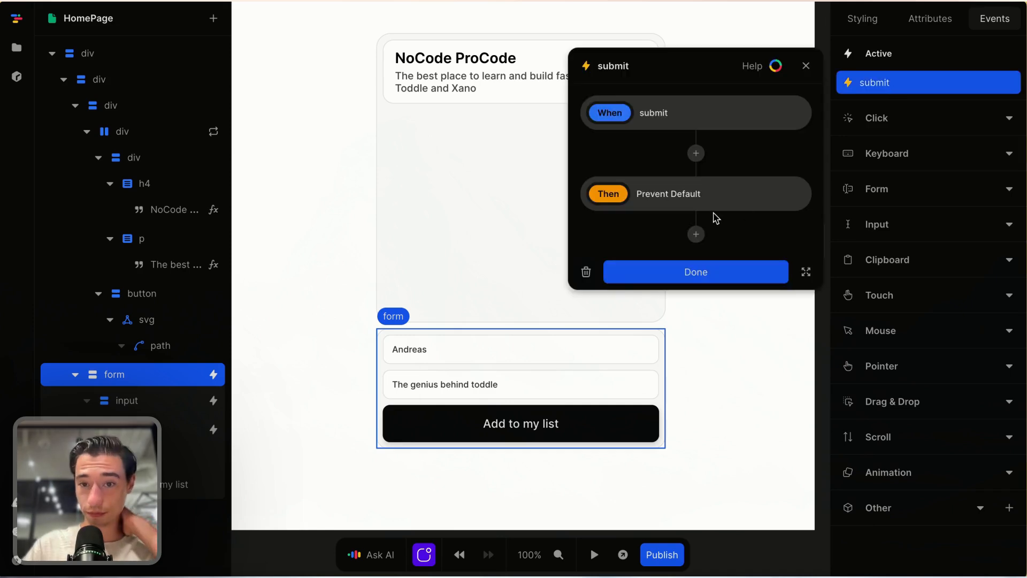
click(696, 234)
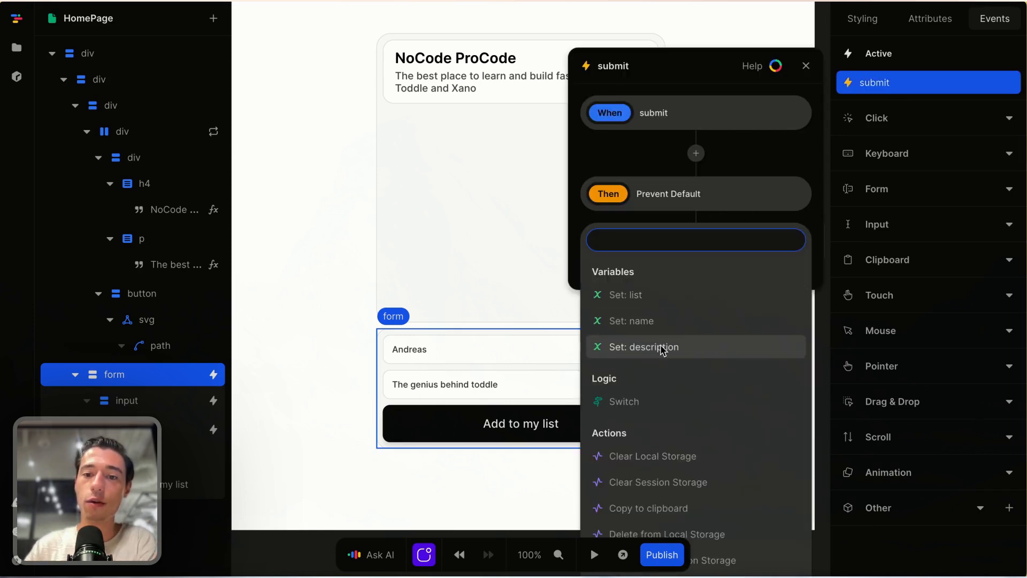
click(635, 294)
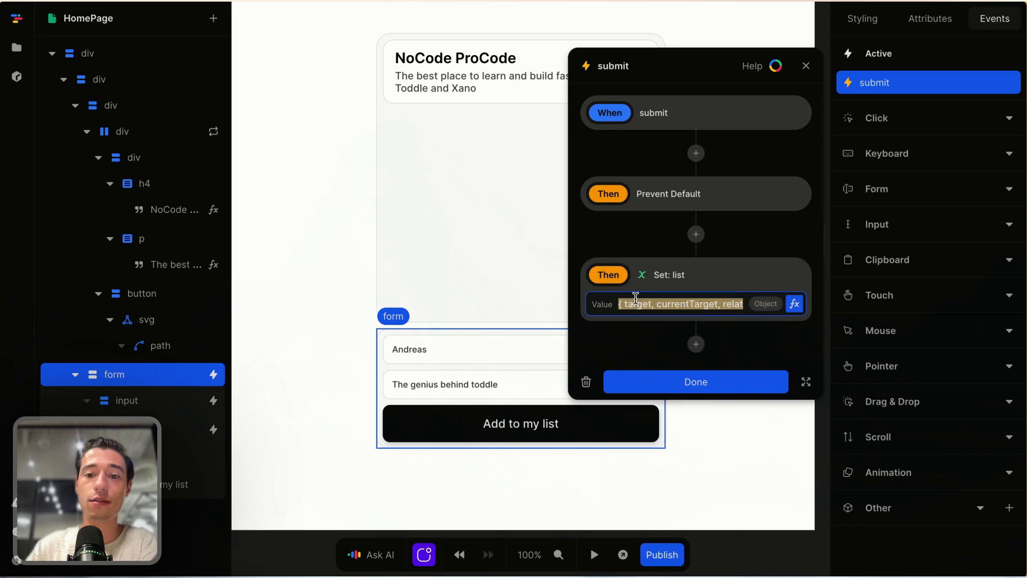
click(795, 305)
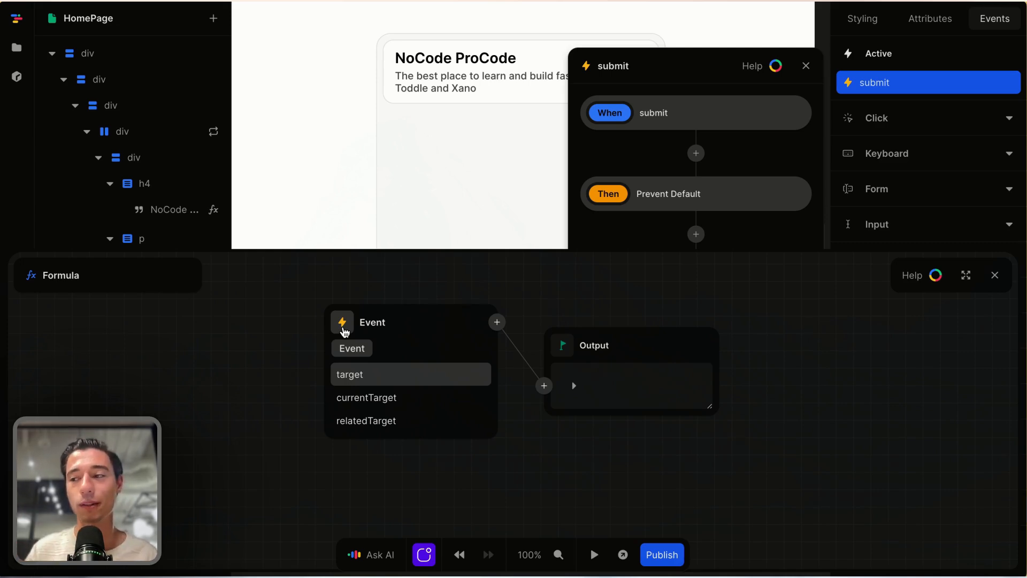
Step: Replace the formula's Event source with the list variable and pass it into an Append function
click(342, 323)
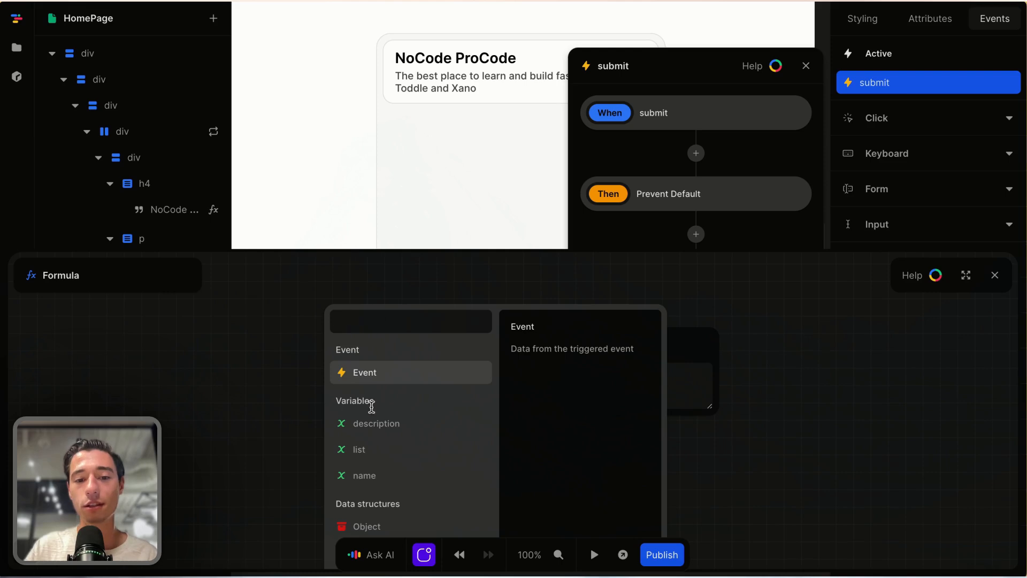
click(366, 450)
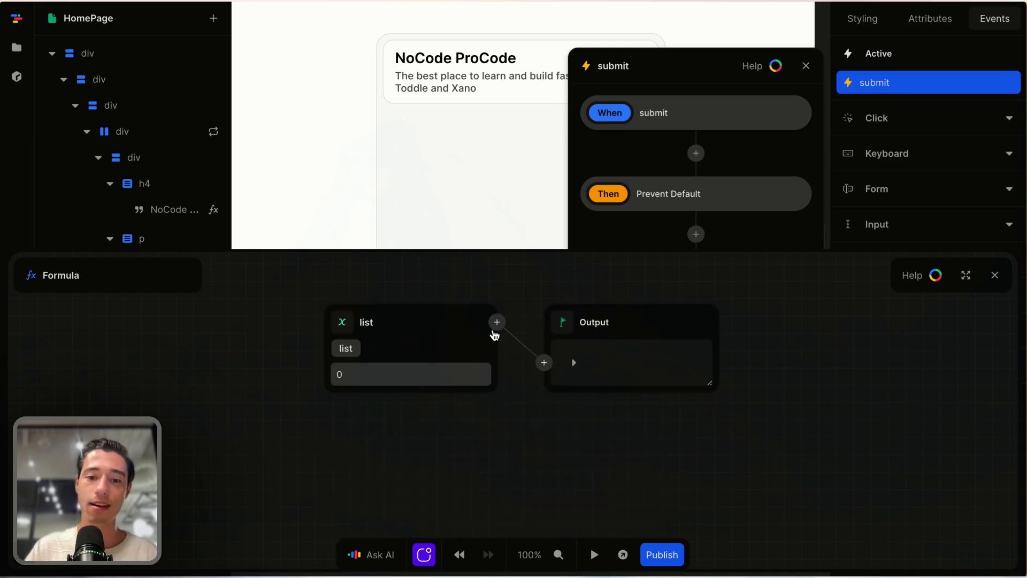
click(496, 322)
text(app)
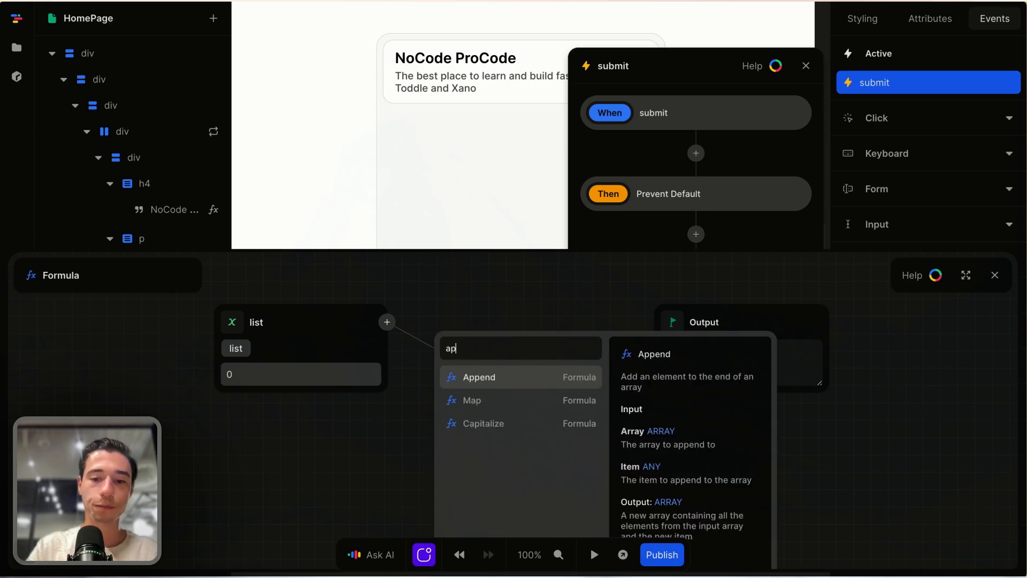
click(491, 383)
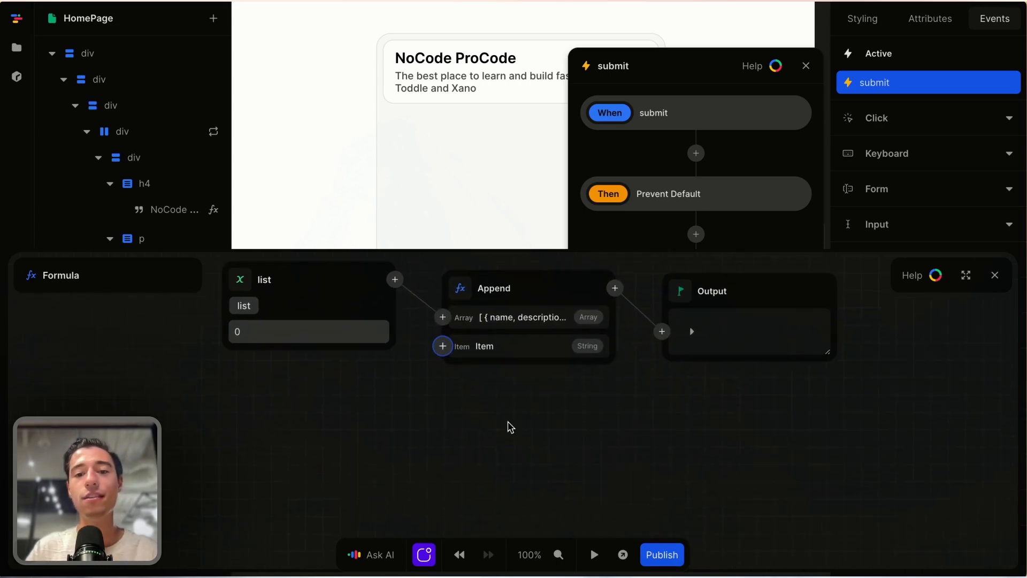
Step: Feed Append's Item with an Object whose "name" key takes its value from the name variable
click(442, 348)
text(ob)
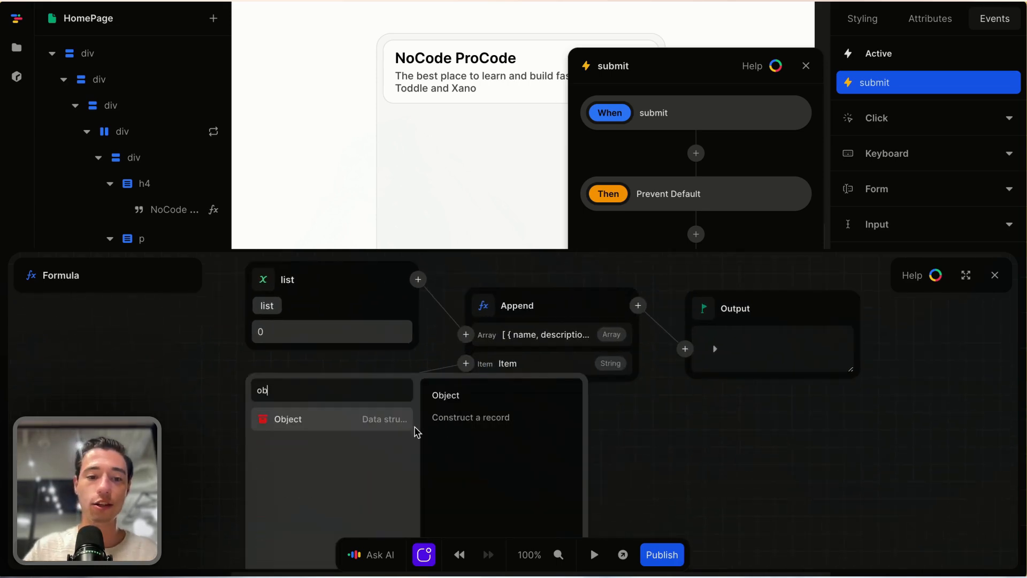
click(355, 425)
click(314, 406)
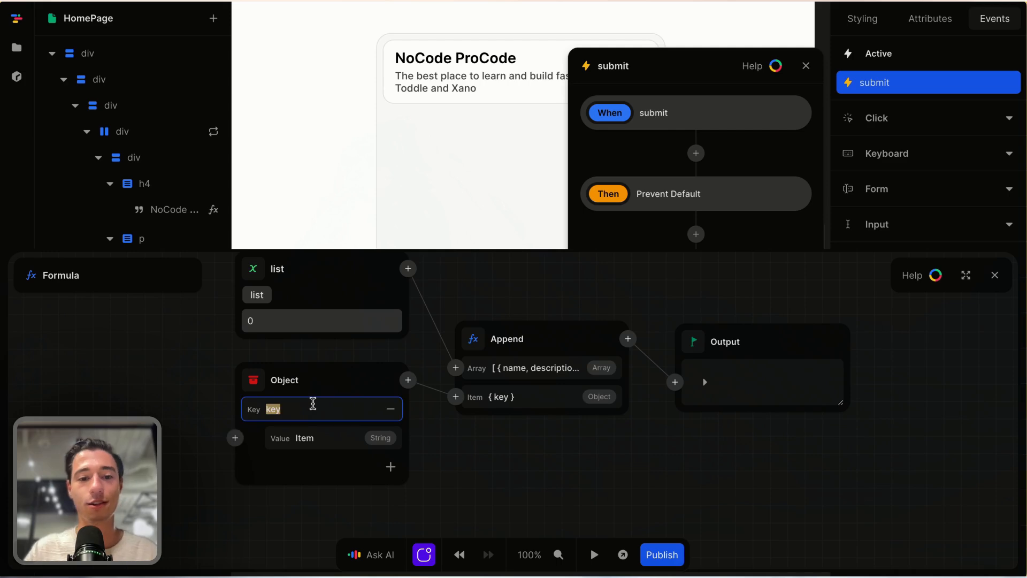
key(BackSpace)
text(name)
key(Tab)
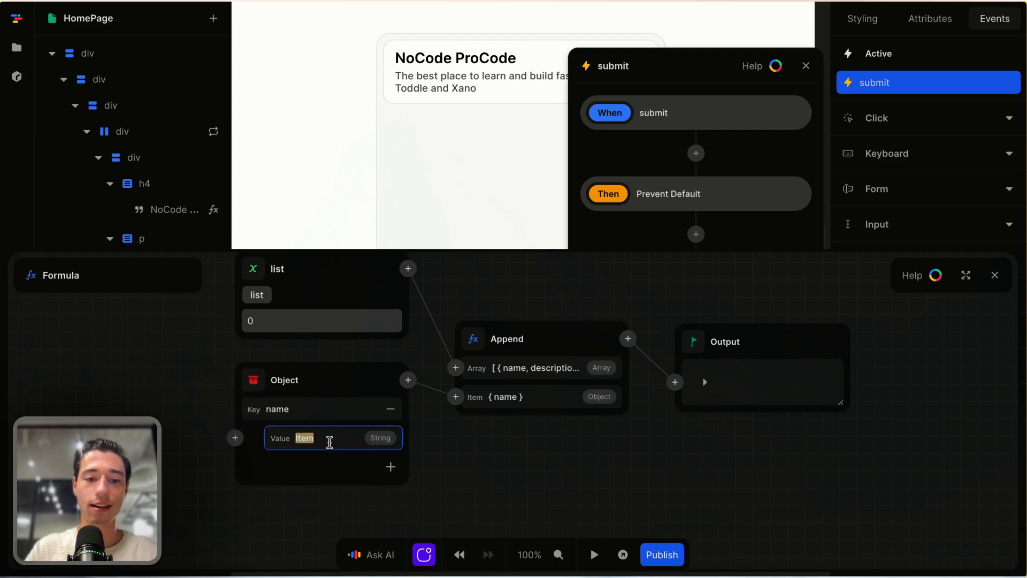
click(354, 380)
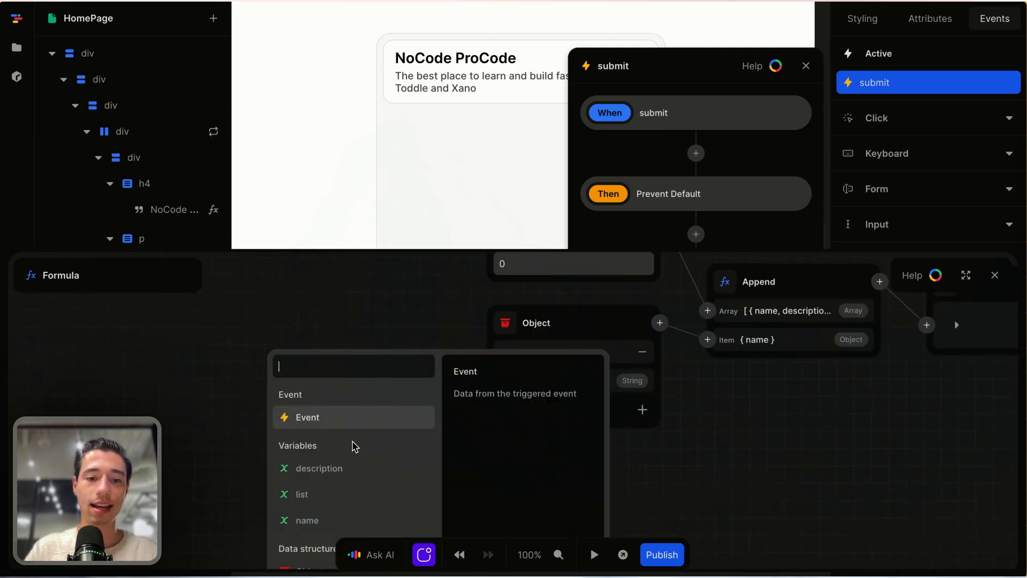
click(320, 522)
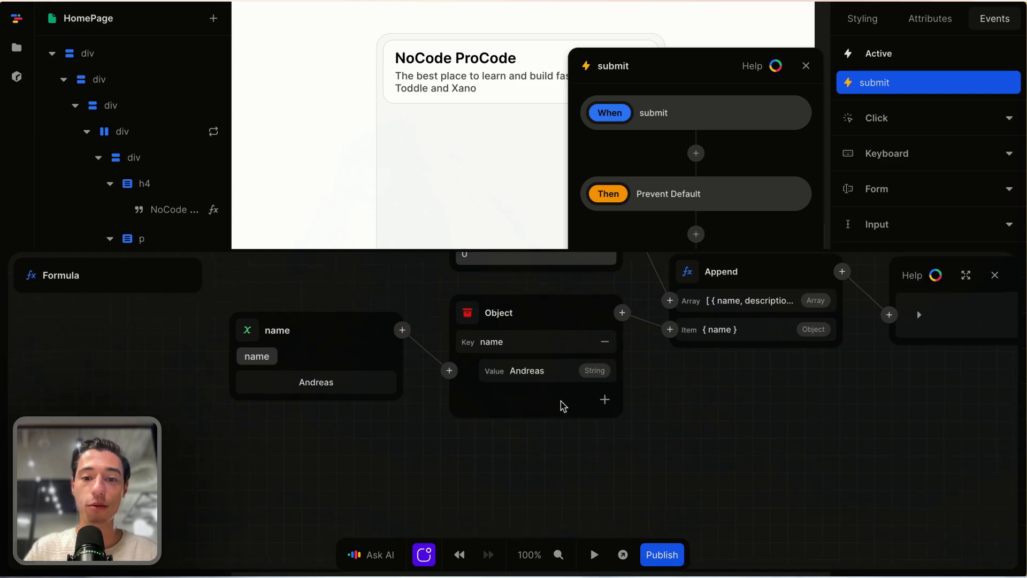
Step: Add a "description" key to the Object and take its value from the description variable
click(605, 401)
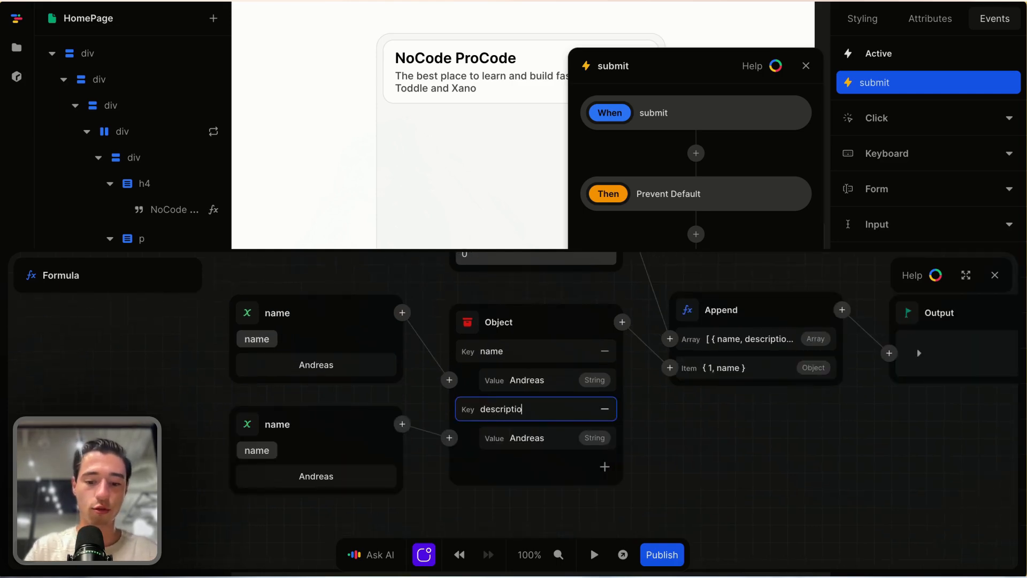
click(679, 505)
scroll(679, 506, down, 1)
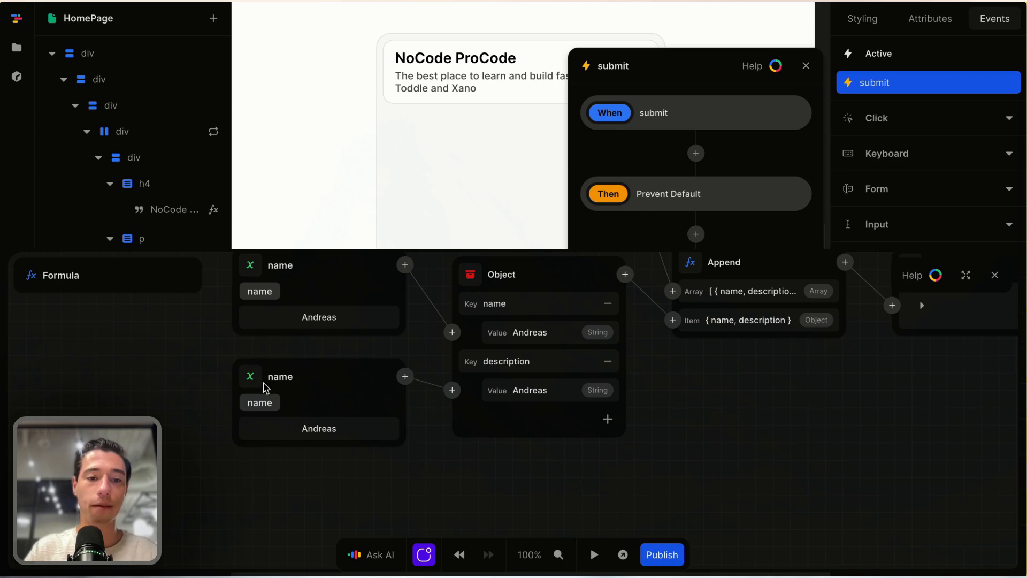
click(263, 384)
click(286, 476)
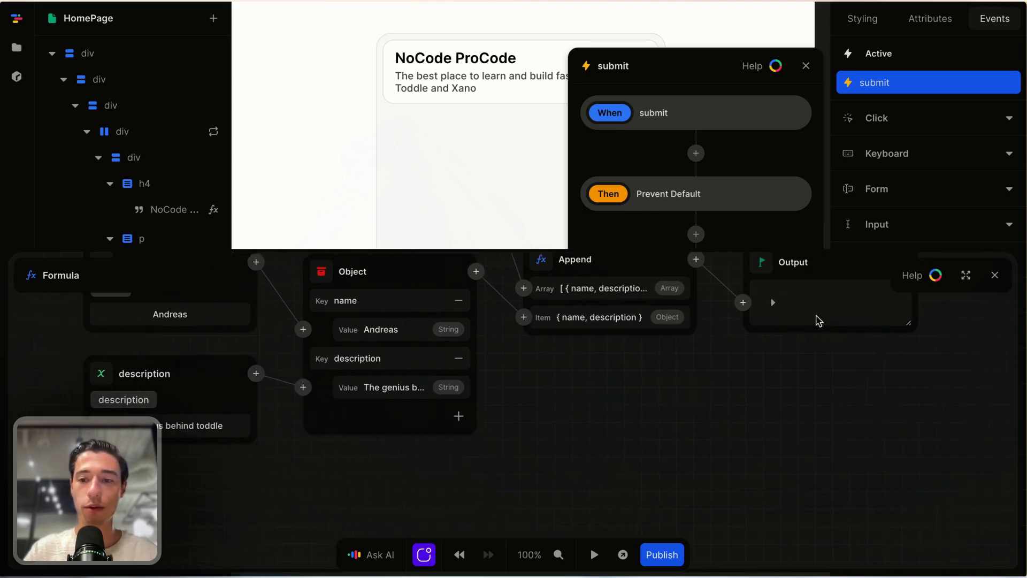
Step: Expand entries 0 and 1 in the formula's Output to inspect them, and close the formula
click(771, 303)
click(654, 325)
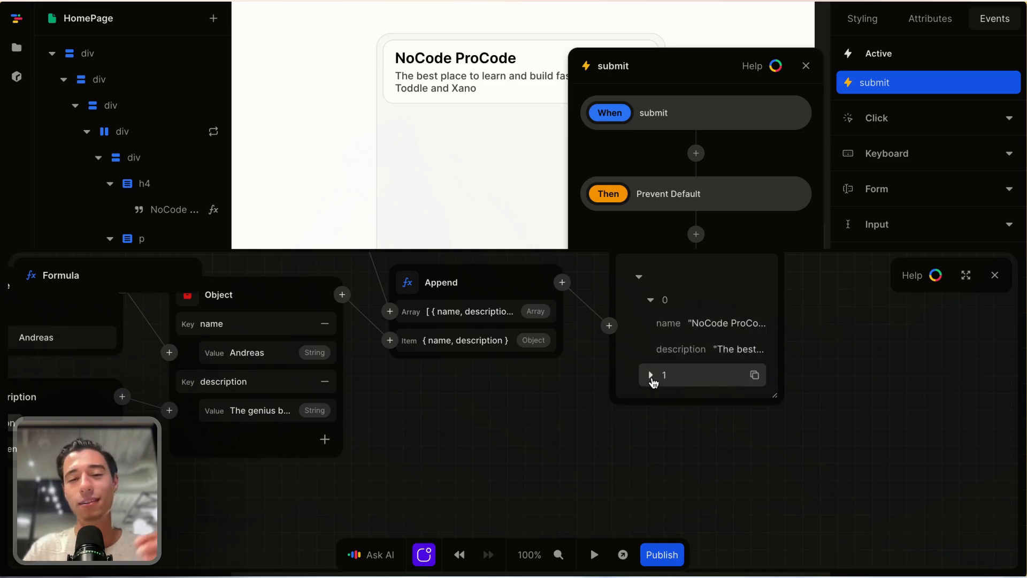
click(652, 376)
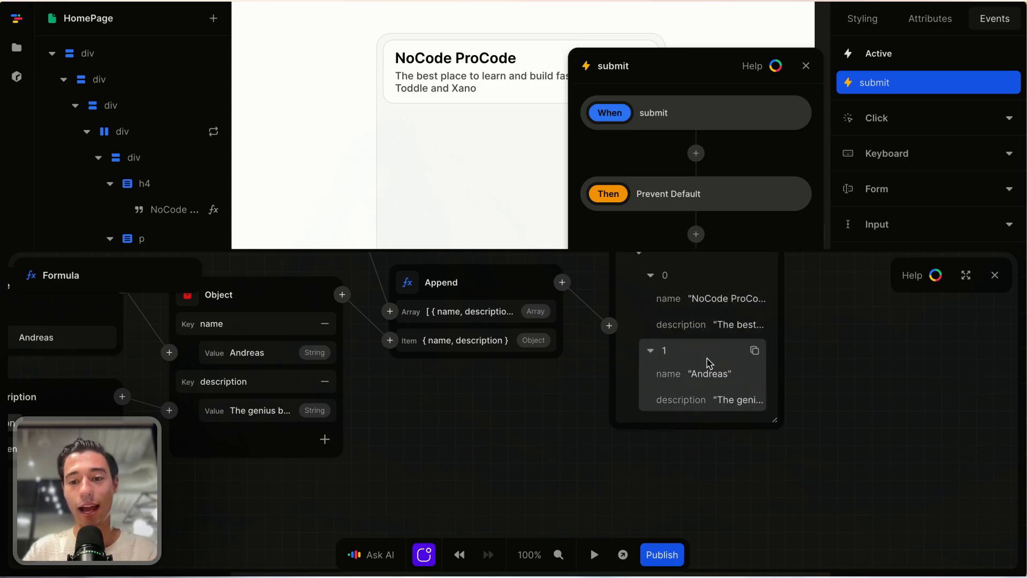
click(995, 275)
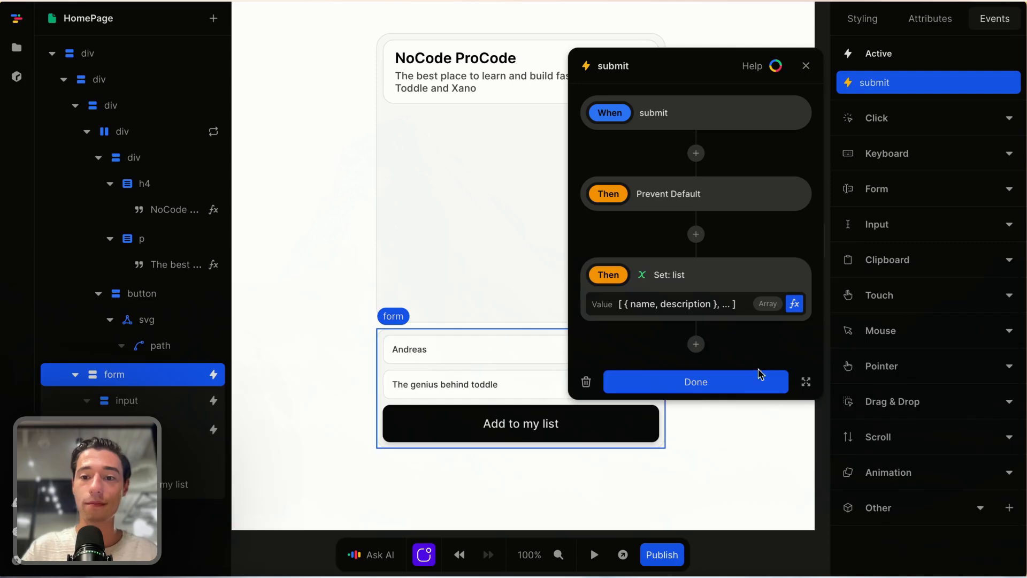
Step: Finish editing the submit event, view the form in preview mode, and return to the editor
click(747, 385)
click(594, 554)
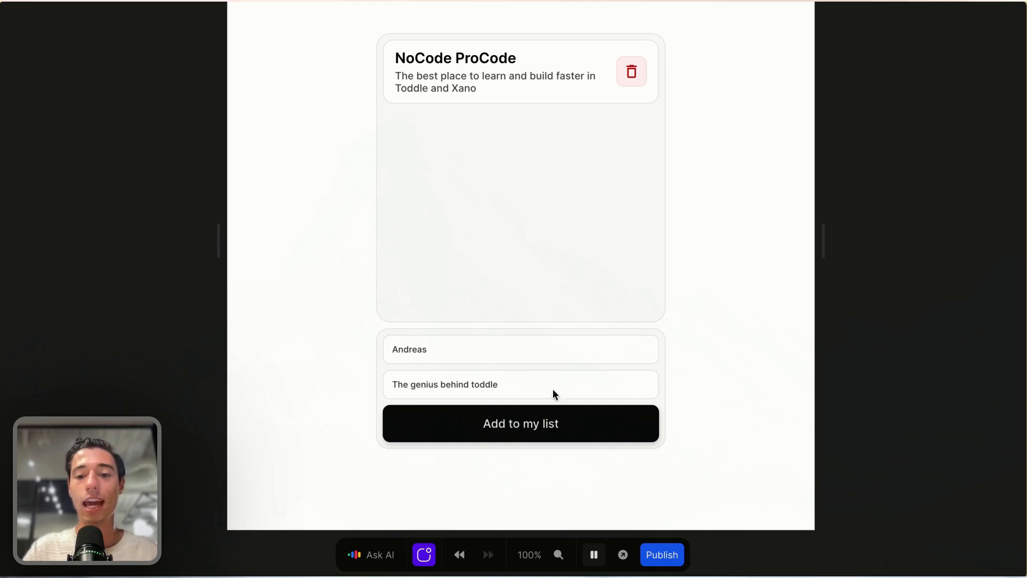
click(594, 555)
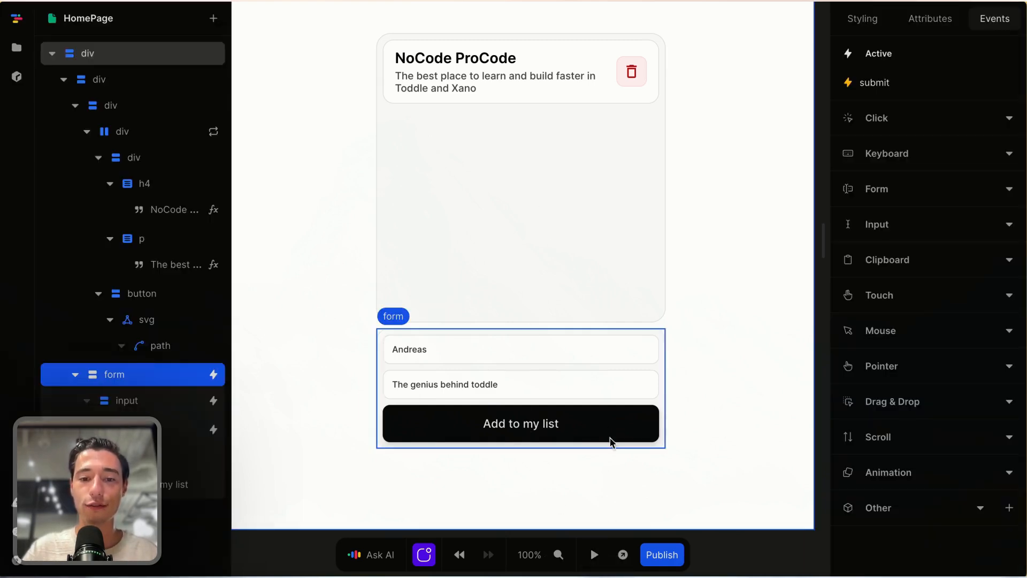
Step: Add Set: name and Set: description actions with empty values to the end of the form's submit event
click(918, 84)
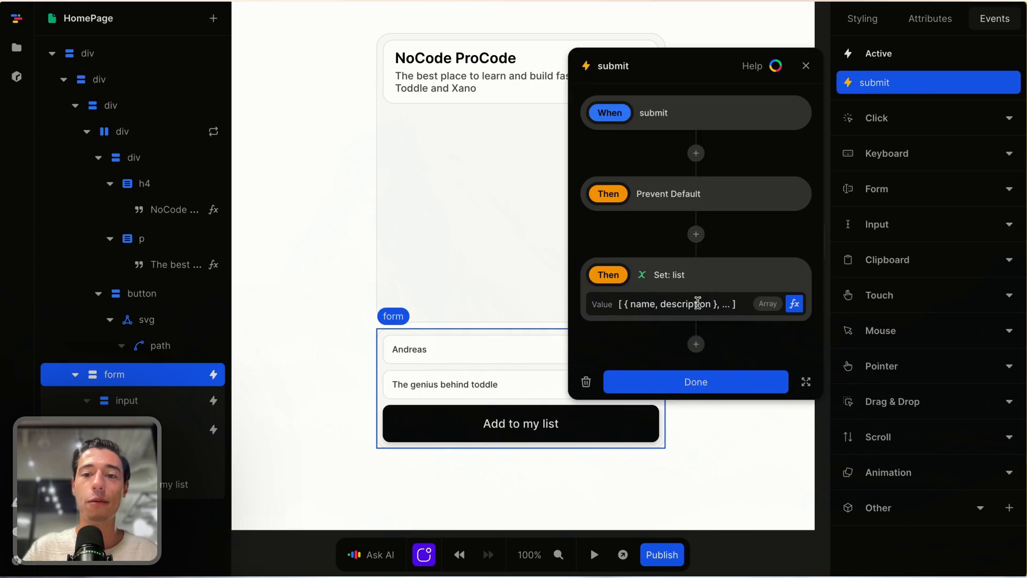
click(697, 343)
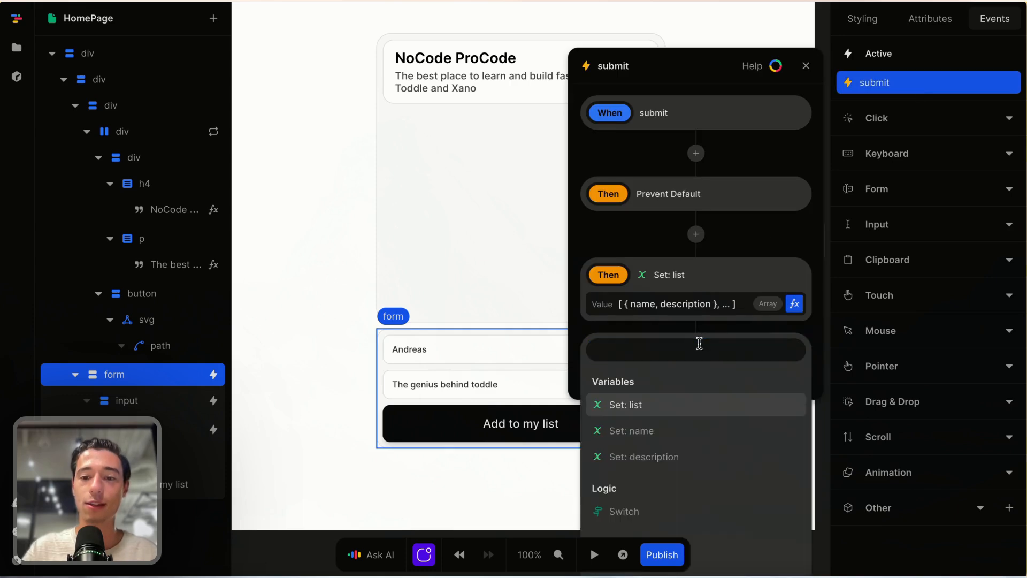
click(653, 432)
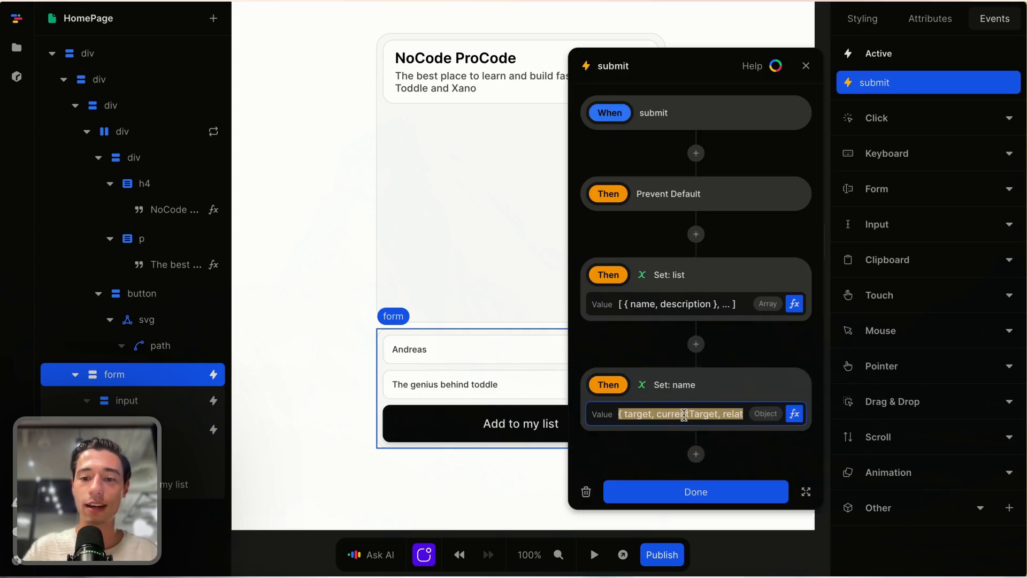
click(696, 454)
click(690, 420)
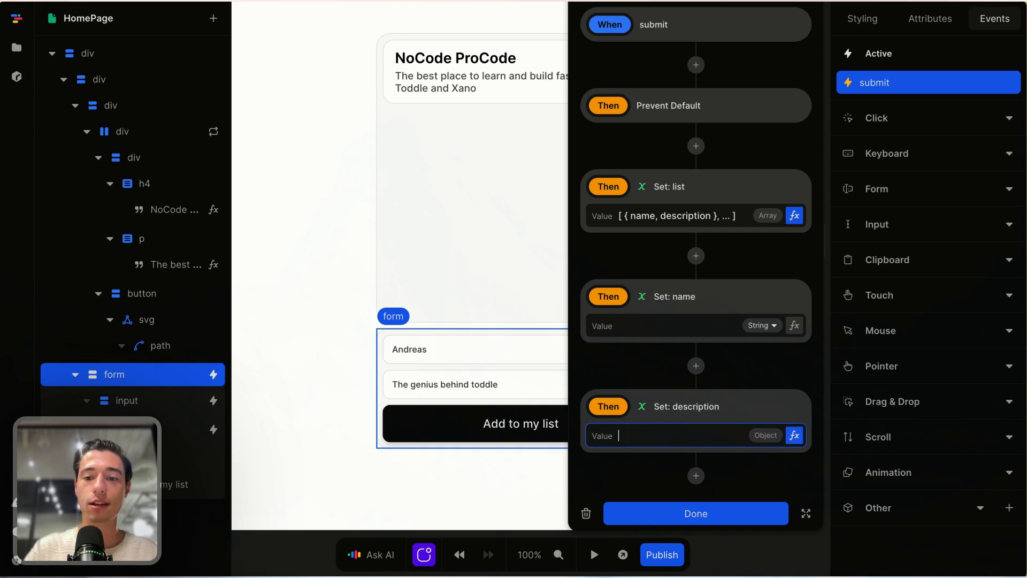
click(723, 513)
Step: Submit the filled-in form in preview mode to add its entry to the list, and return to the editor
click(594, 555)
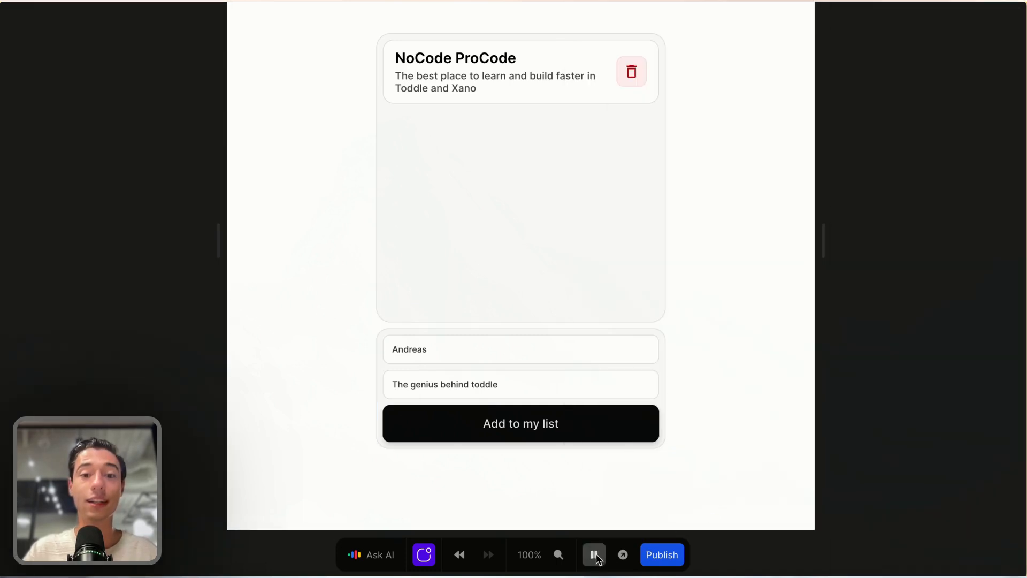
click(563, 425)
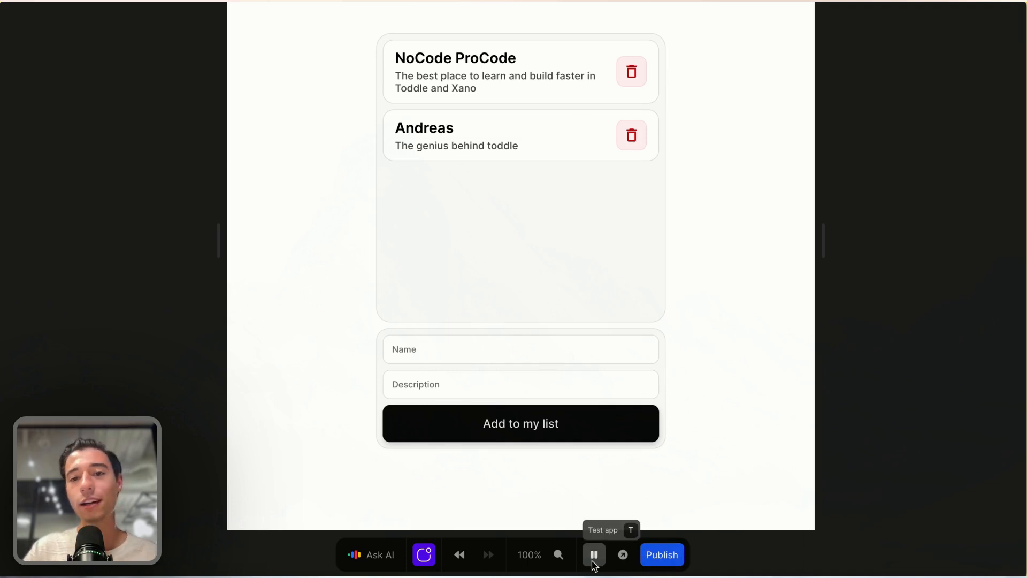
click(594, 556)
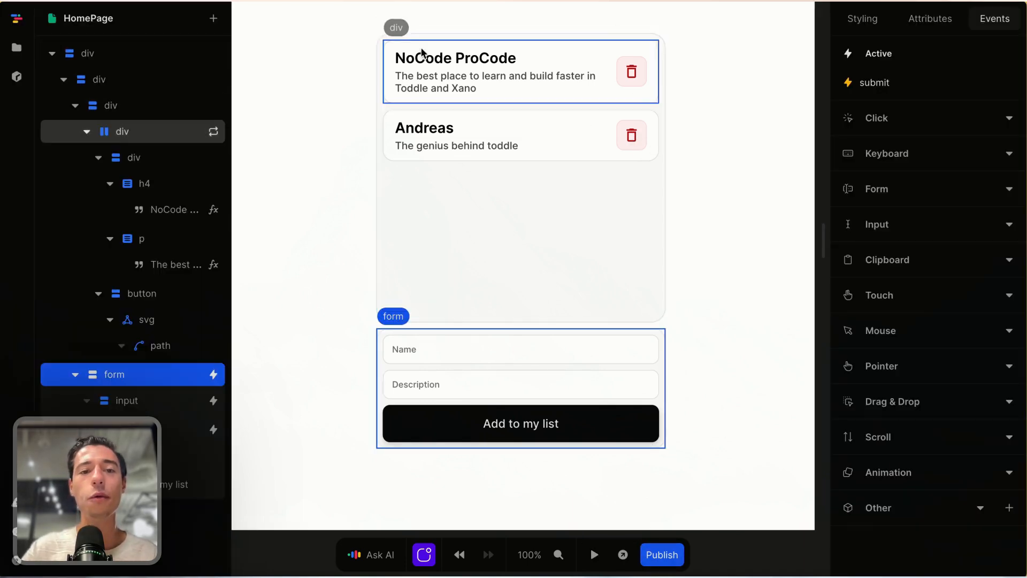
Step: Add a click event with a Set: list action to the trash button of the repeated list item
click(643, 70)
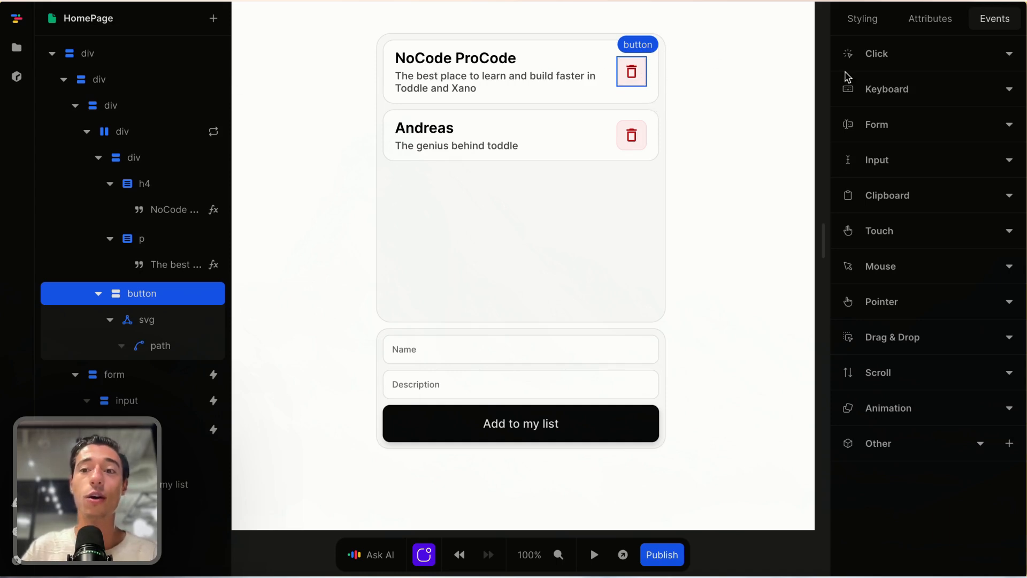
click(999, 54)
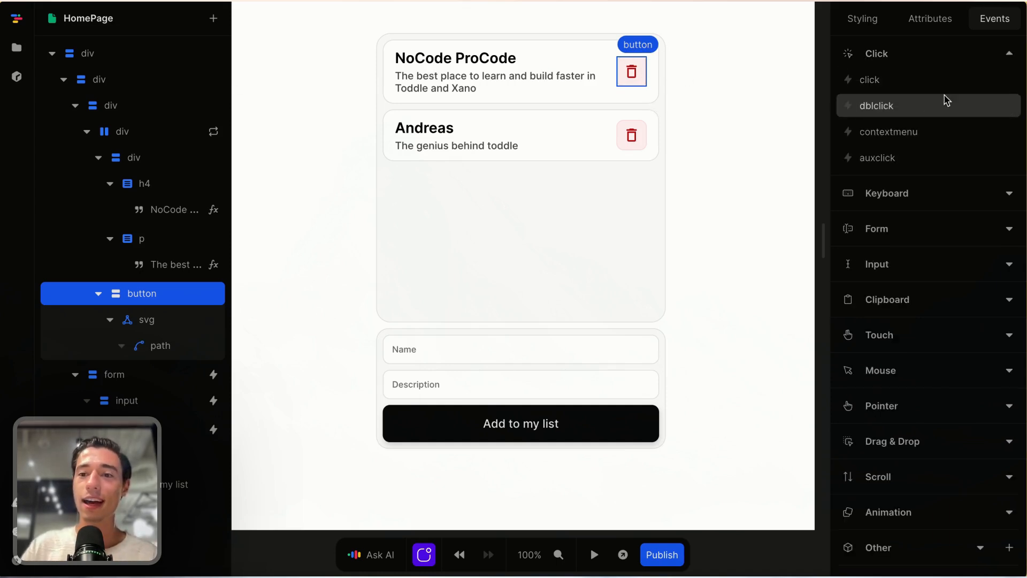
click(916, 88)
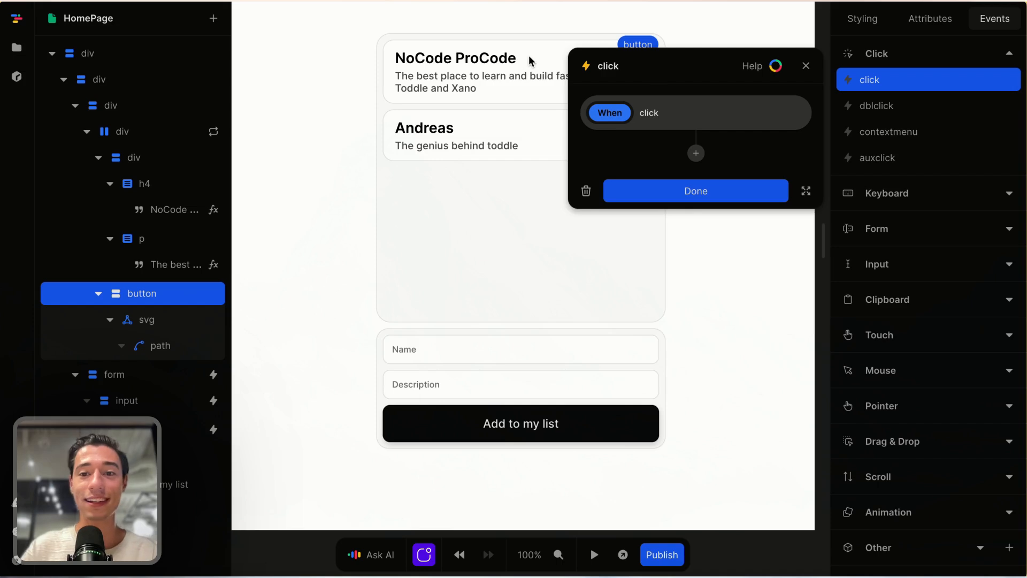
click(696, 155)
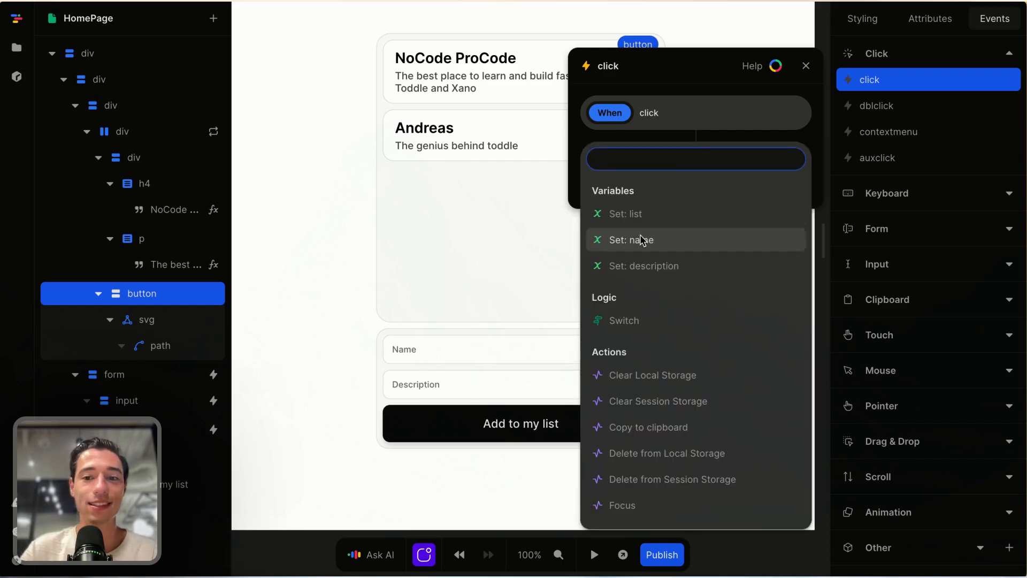
click(638, 216)
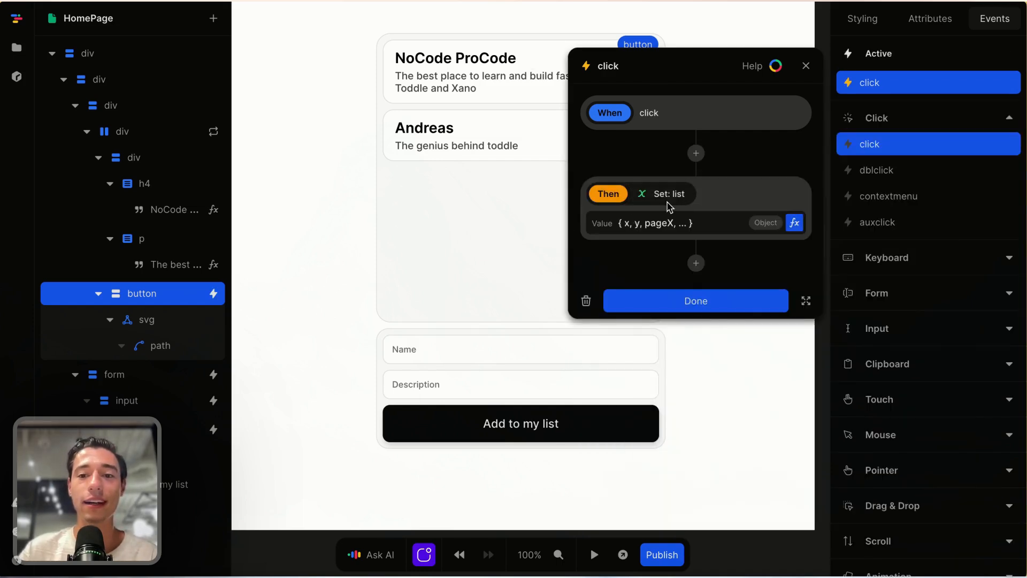
Step: In the Set: list value formula, use the list variable as the source and feed it into a Delete formula
click(795, 222)
click(342, 322)
scroll(374, 444, down, 2)
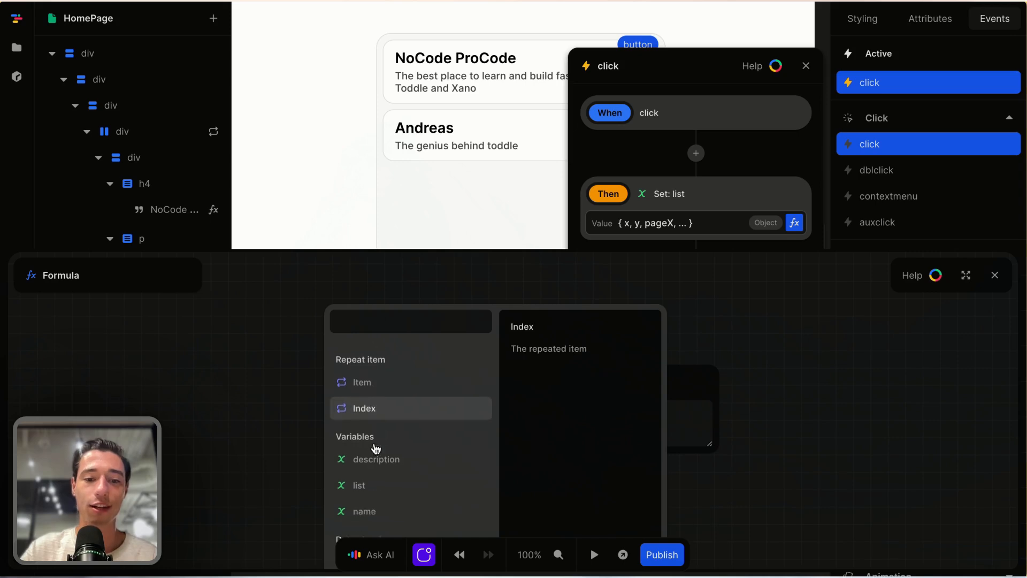
click(367, 477)
click(497, 321)
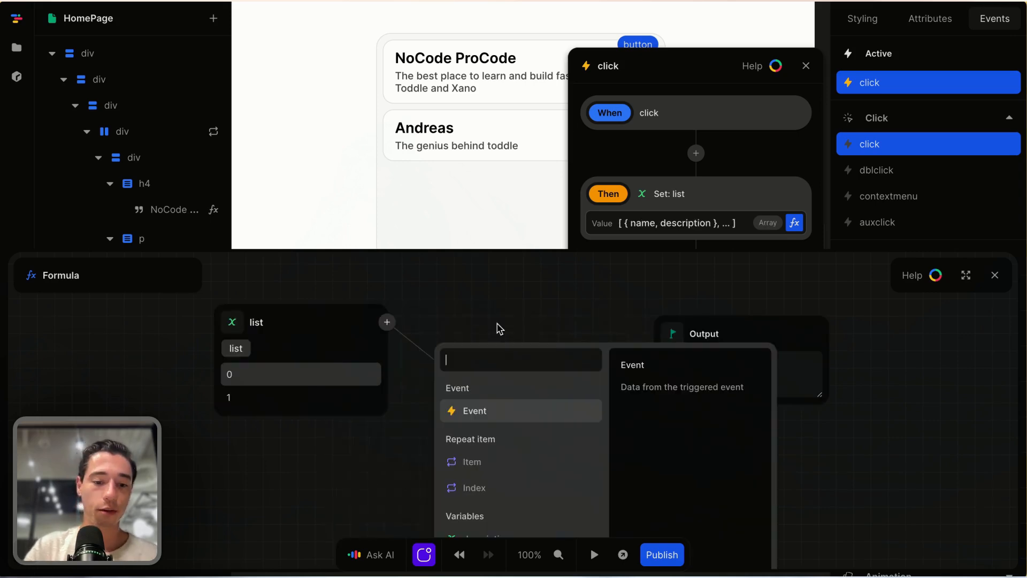
text(re)
key(BackSpace)
key(BackSpace)
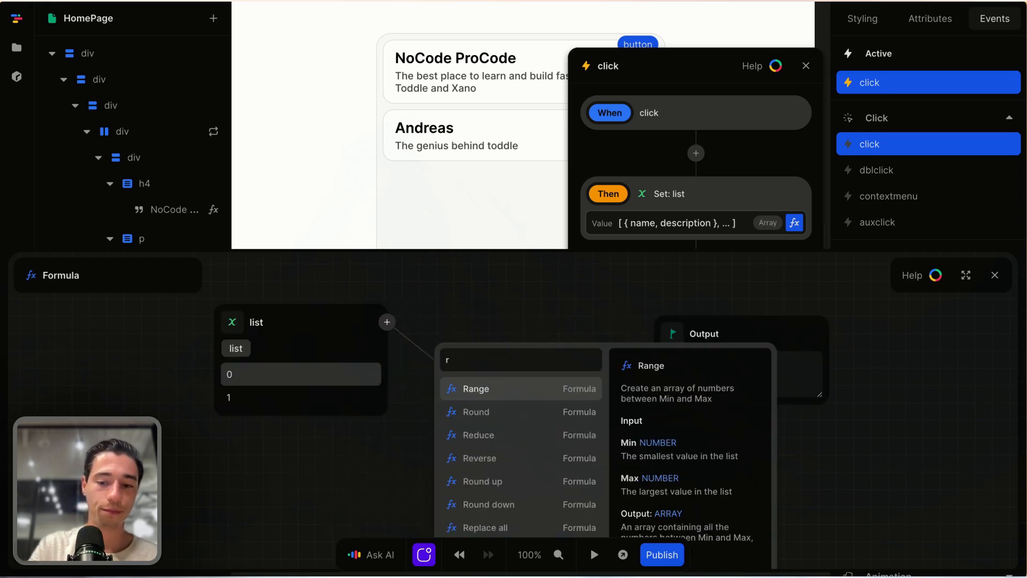
text(de)
click(483, 387)
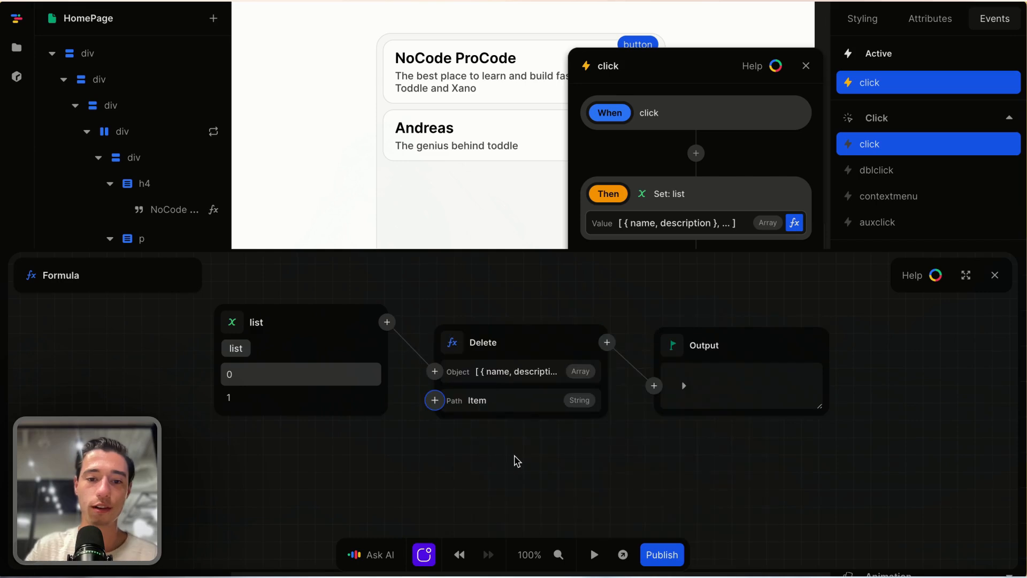
Step: Set the Delete formula's Path to an array whose first entry is the repeat item's Index, and close the formula
click(468, 353)
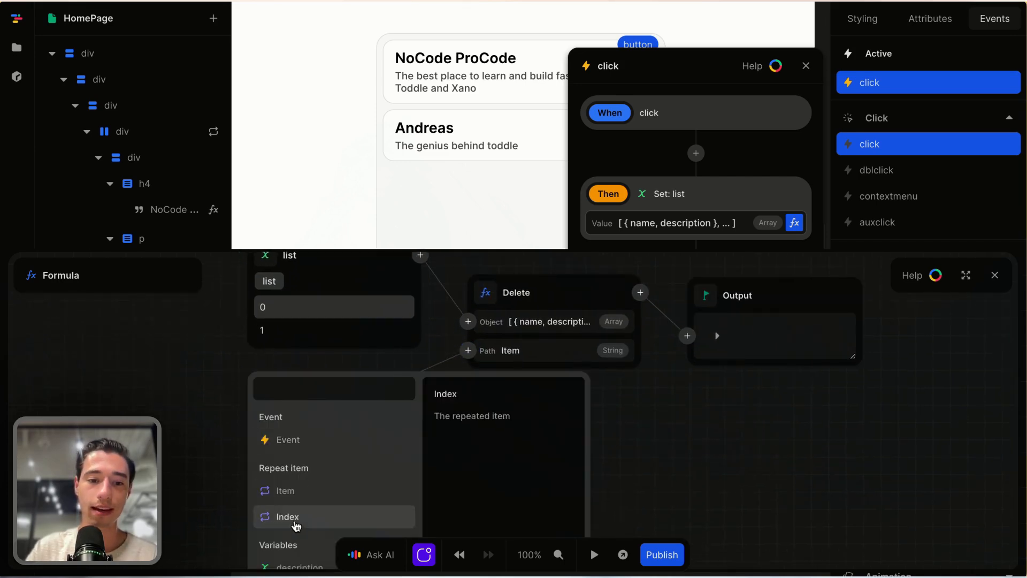
text(ar)
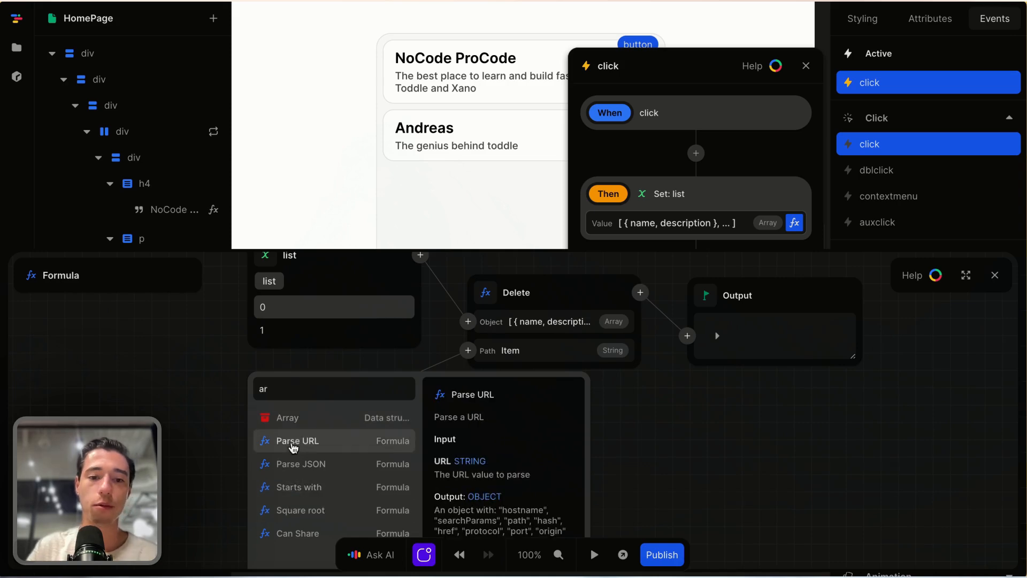
click(297, 418)
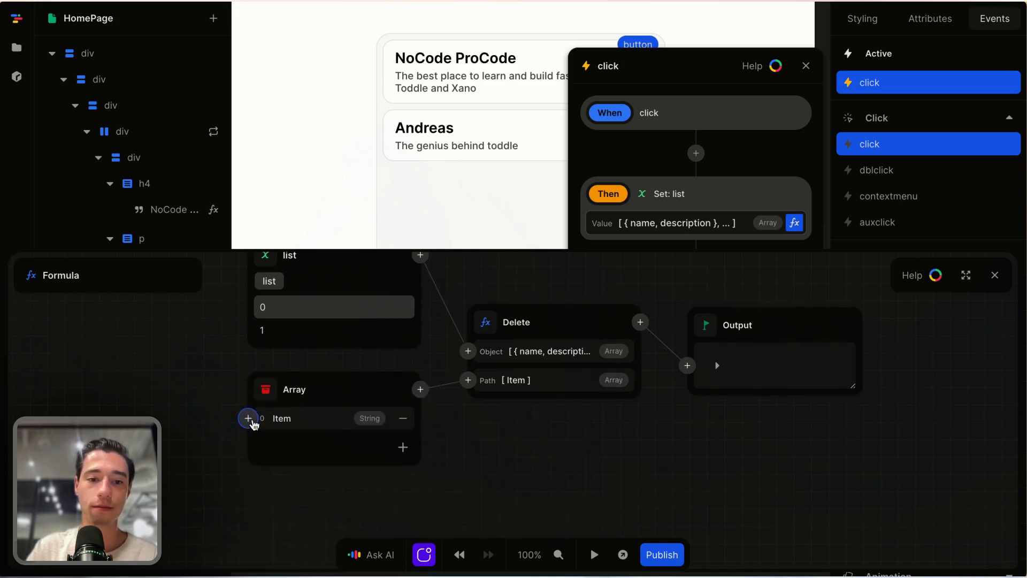
click(248, 418)
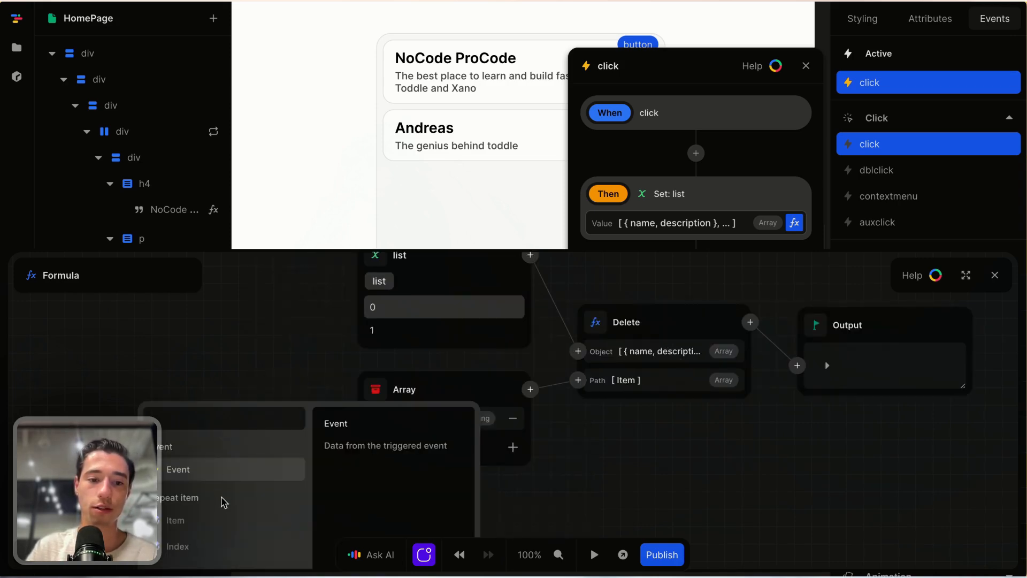
click(214, 514)
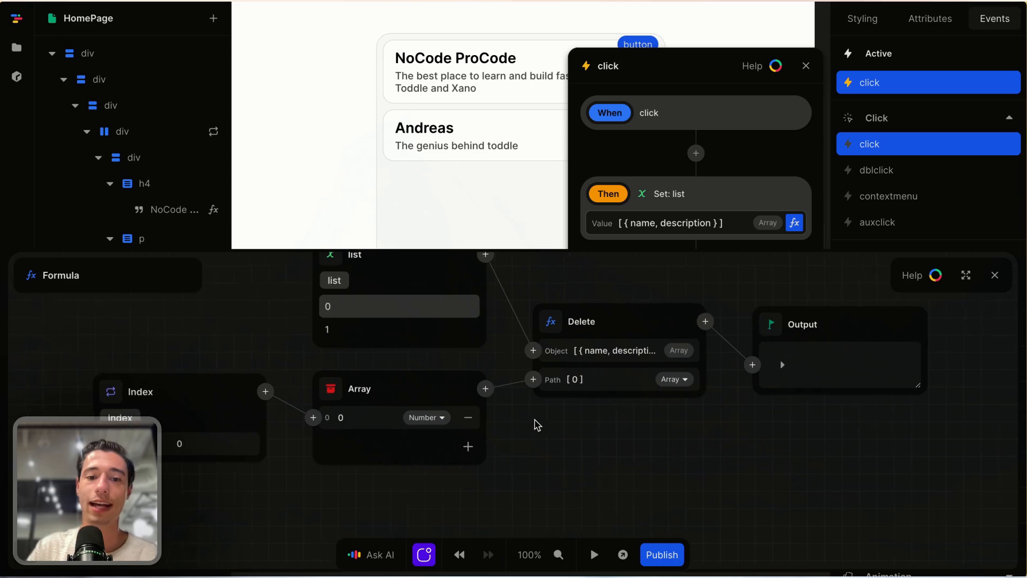
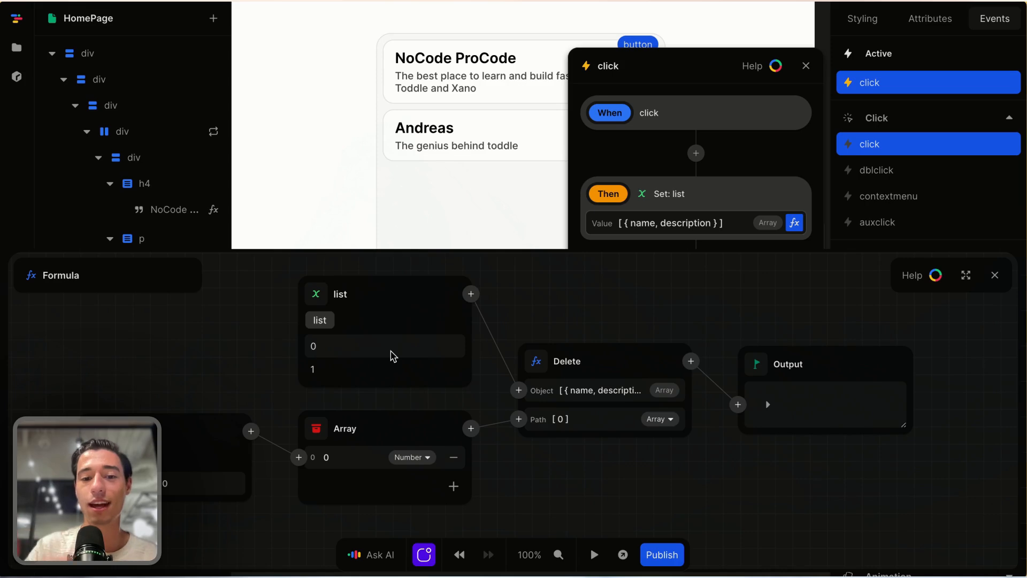
click(393, 355)
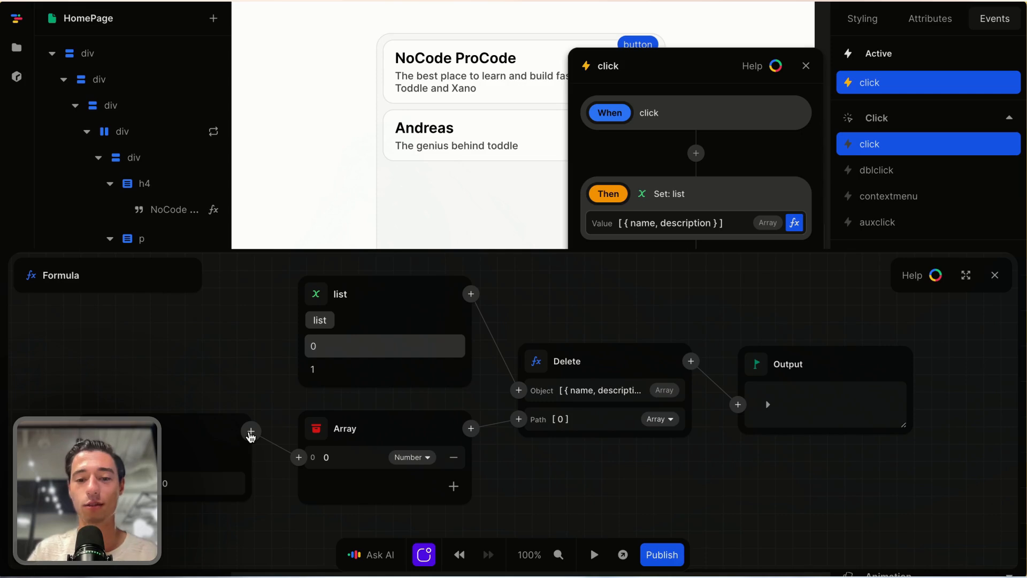
click(994, 276)
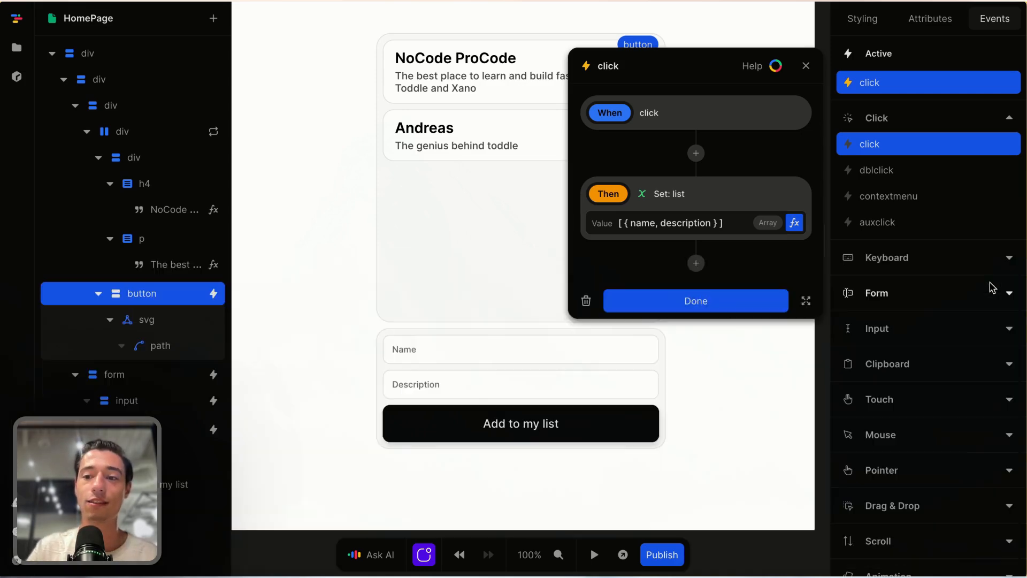
Step: Finish editing the click event, delete the second list item in preview mode, and return to the editor
click(723, 301)
click(594, 554)
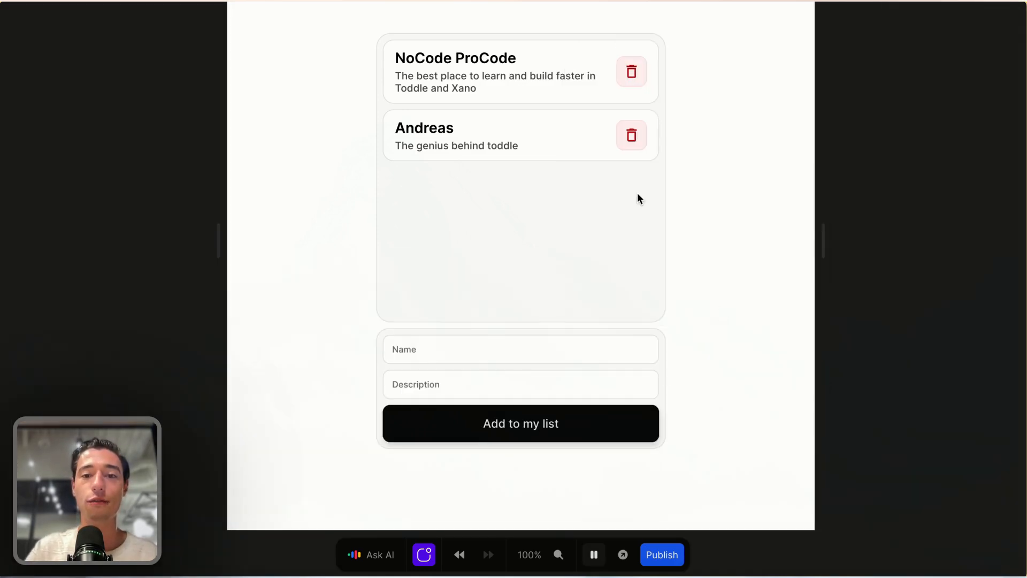
click(632, 136)
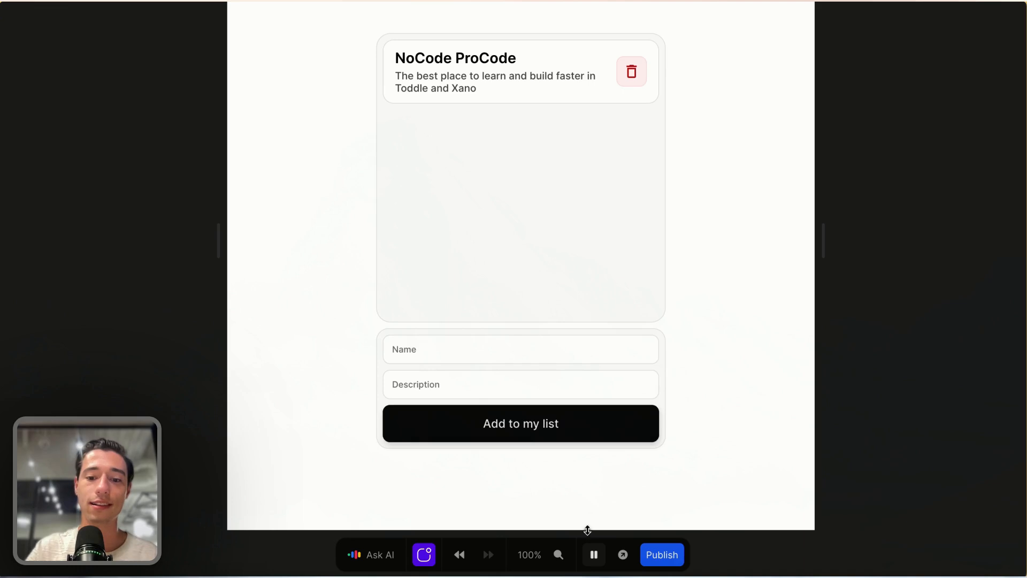
click(593, 554)
Step: Delete the :hover style from the trash button
click(862, 22)
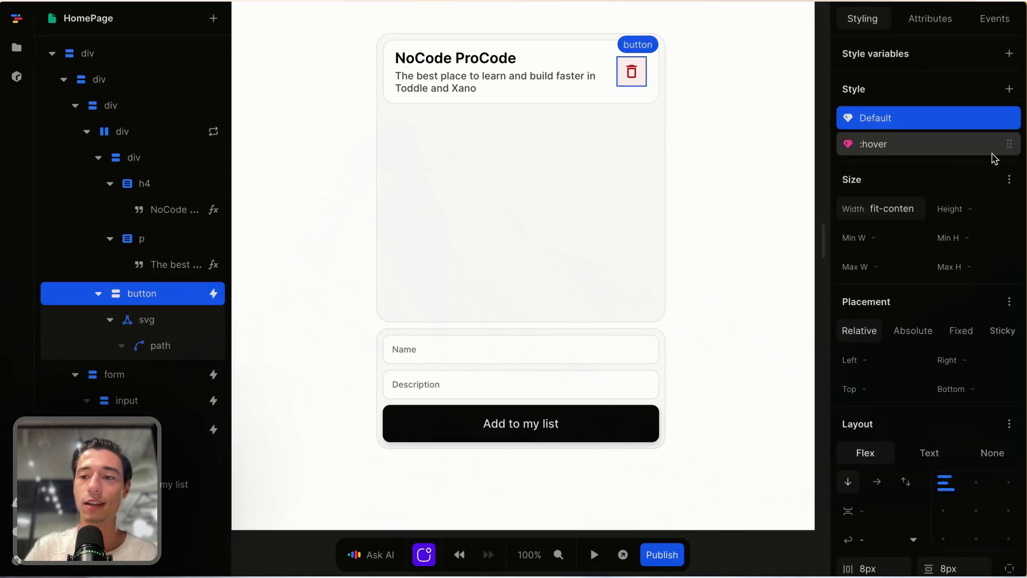
click(1009, 145)
click(1010, 144)
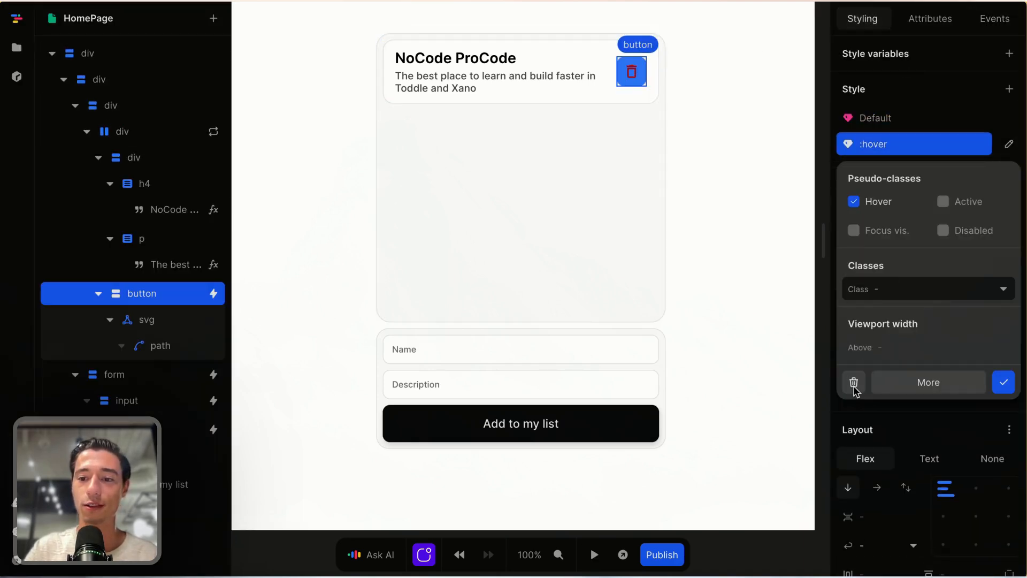
click(854, 387)
Step: Delete the NoCode ProCode item from the list in preview mode, and return to the editor
click(630, 427)
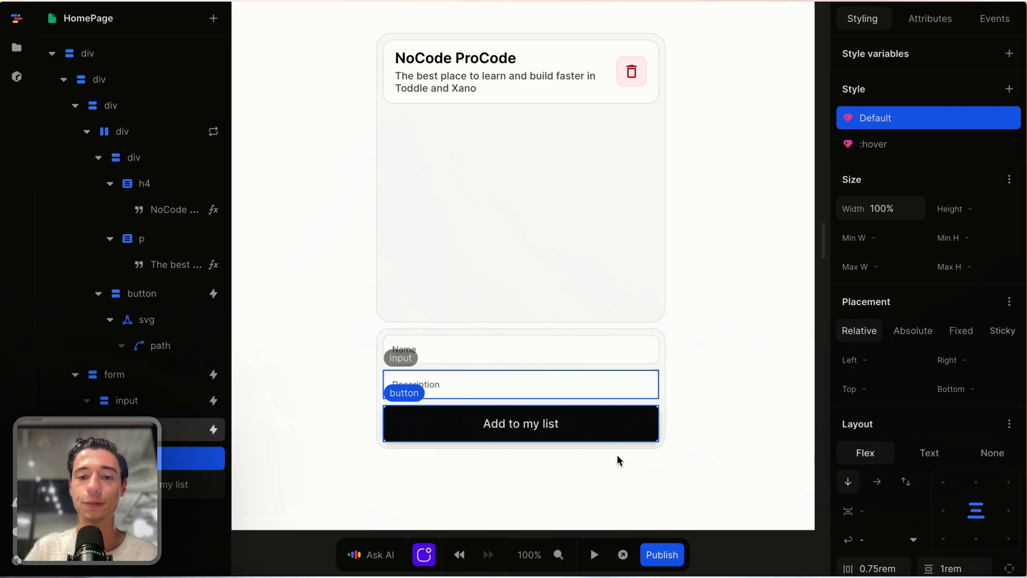
click(594, 554)
click(635, 75)
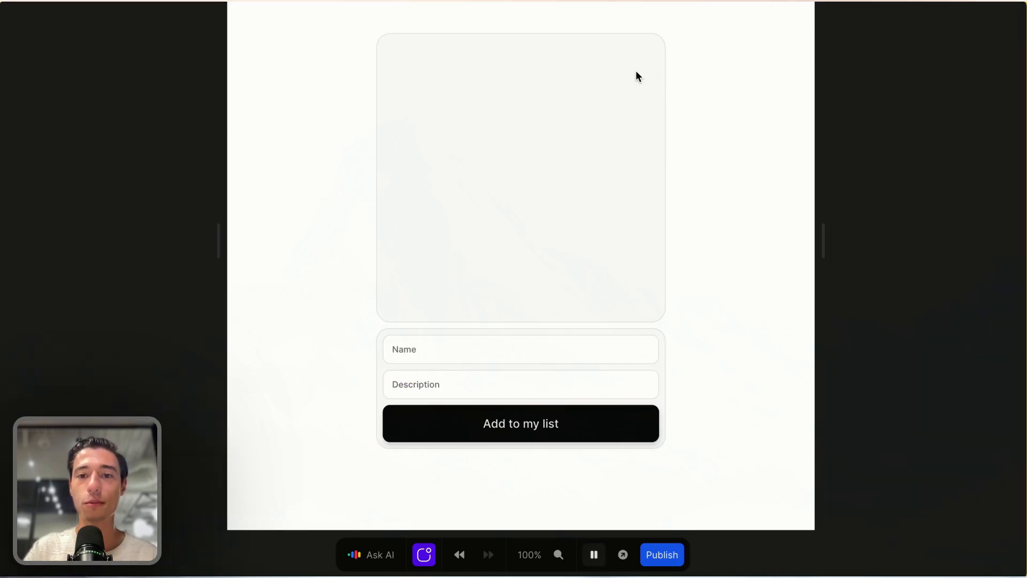
click(594, 555)
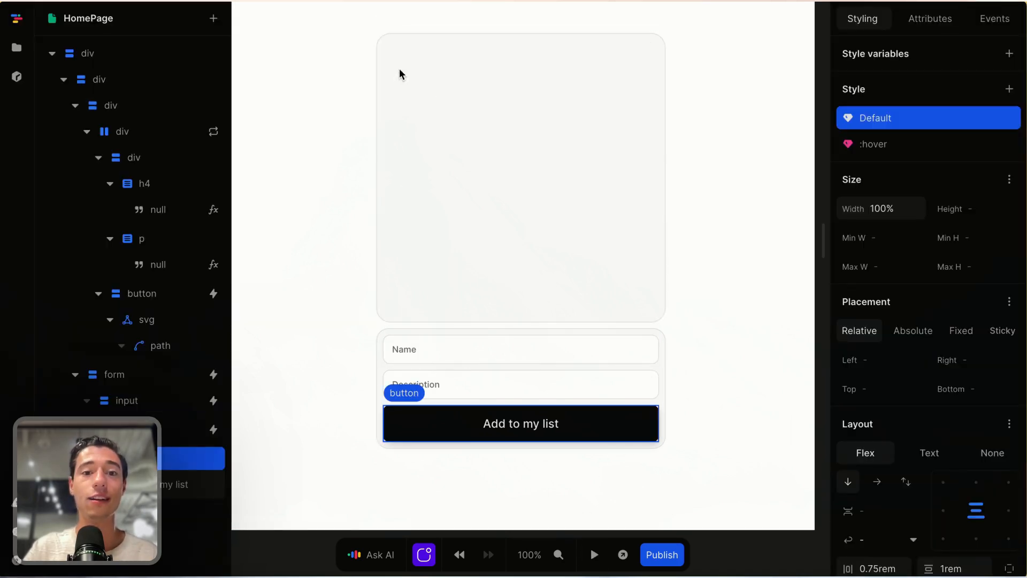
Step: Add a div inside the empty list container above the form
click(569, 142)
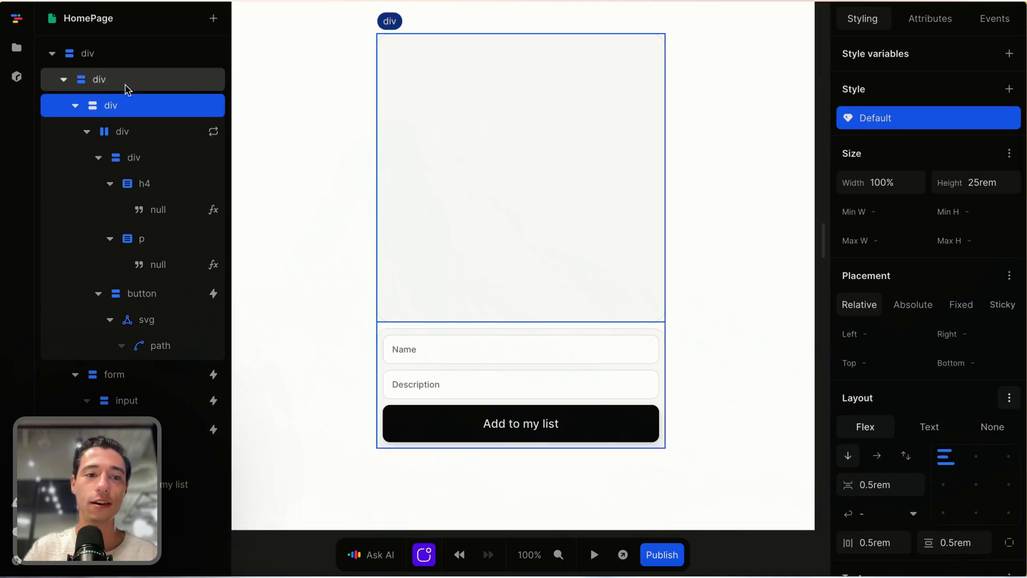
click(213, 18)
text(div)
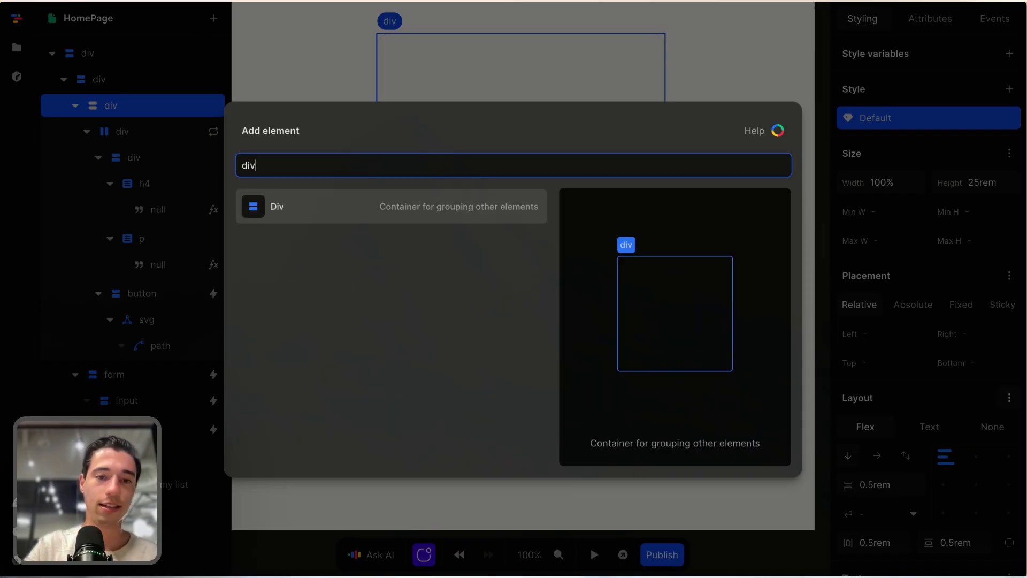
click(268, 213)
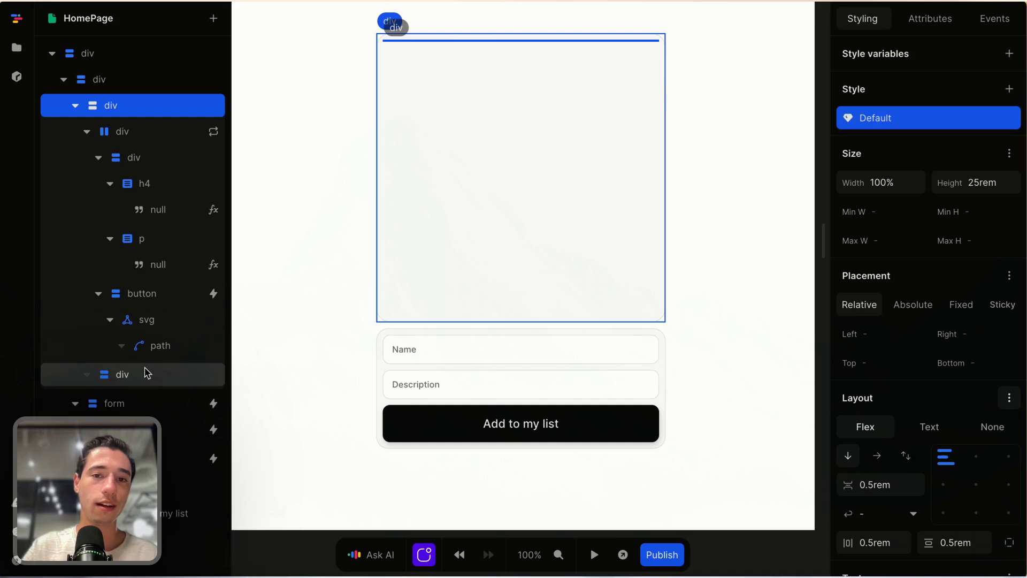
Step: Add a Heading 3 element inside the new div at the end of the list container
click(131, 374)
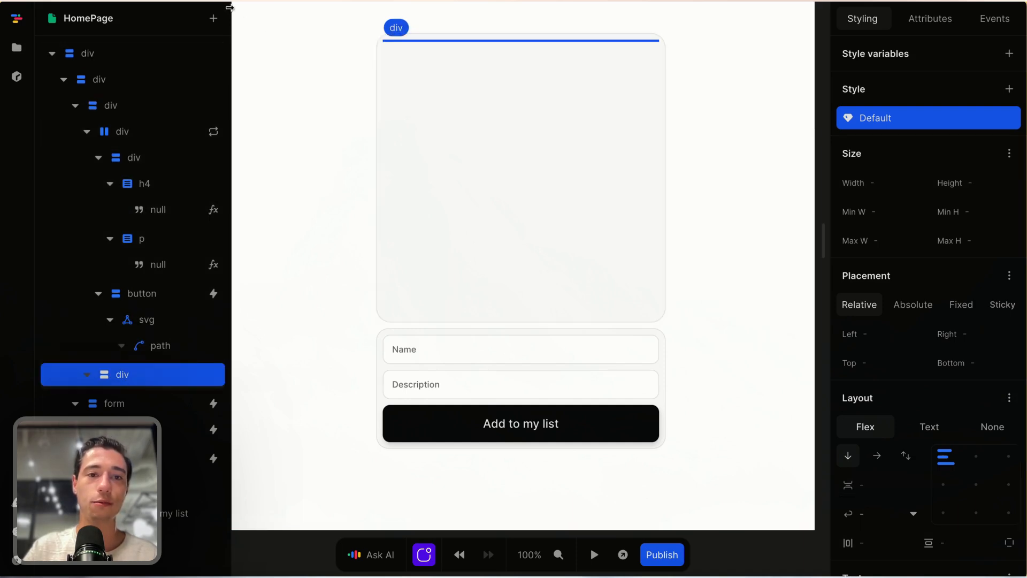
click(209, 15)
text(h)
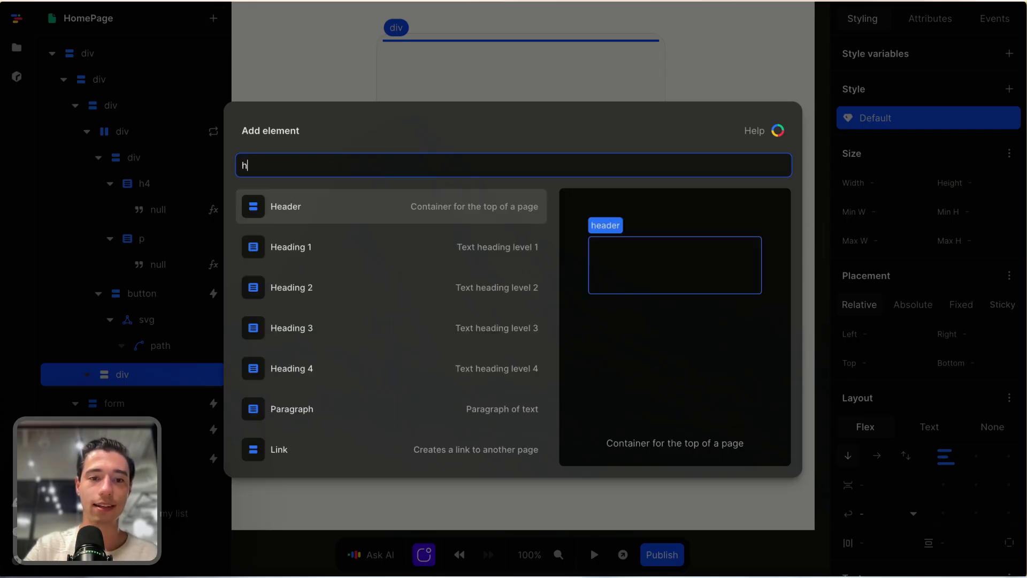
click(317, 320)
Step: Replace the heading's text with "No items left 😅", including the sweat-smile emoji
click(410, 50)
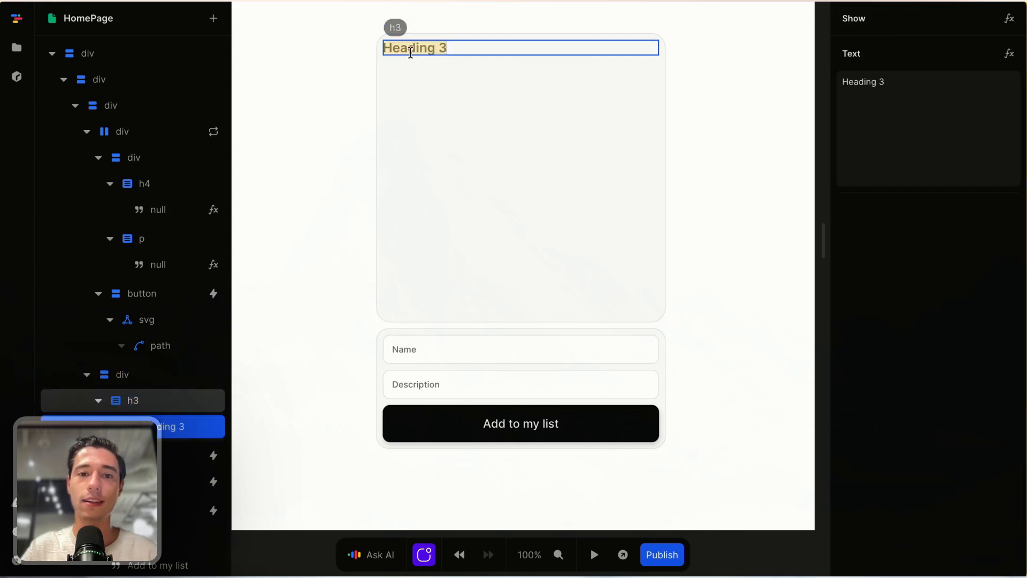
text(No it)
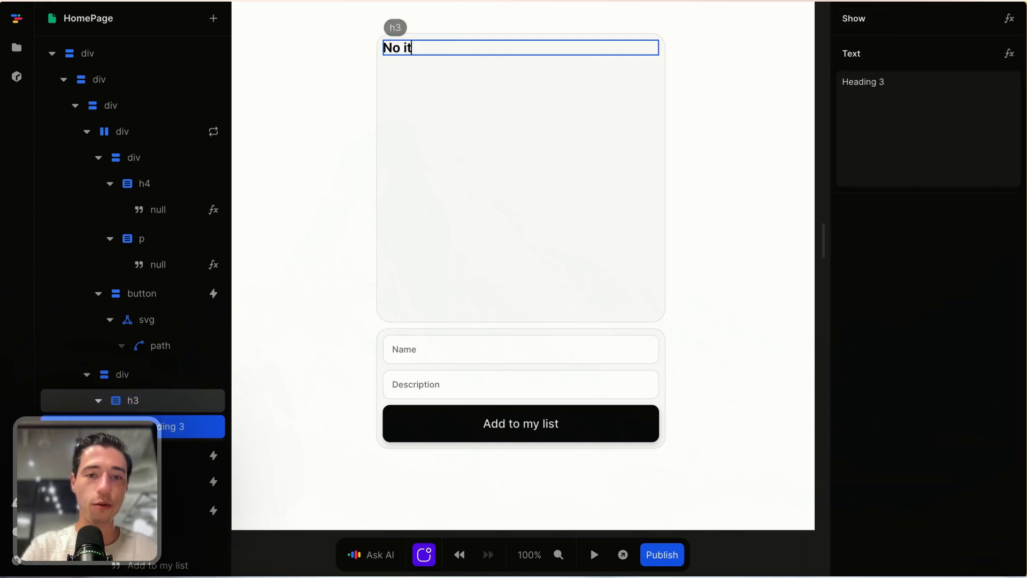
text(ems left)
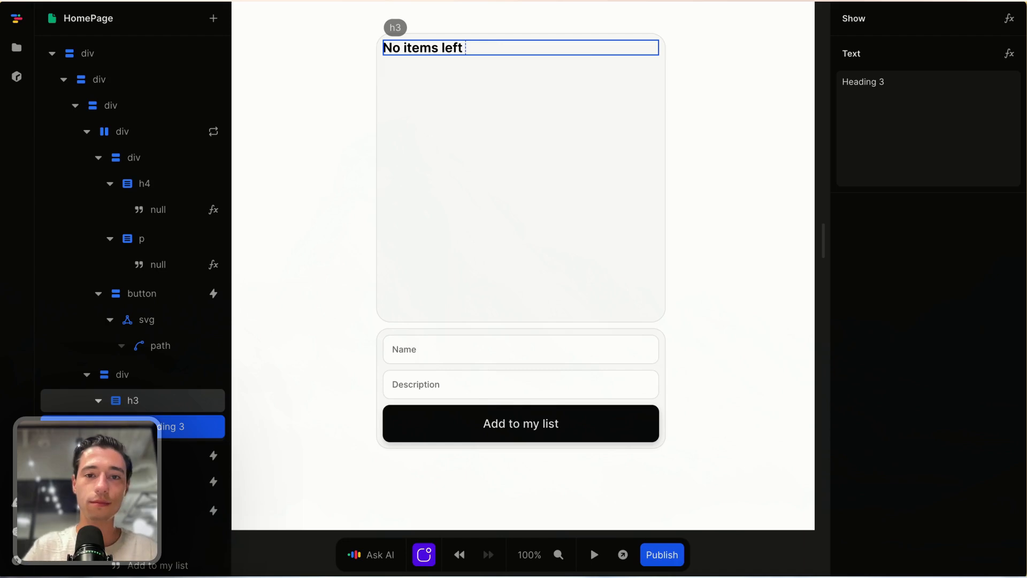
key(ctrl+super+space)
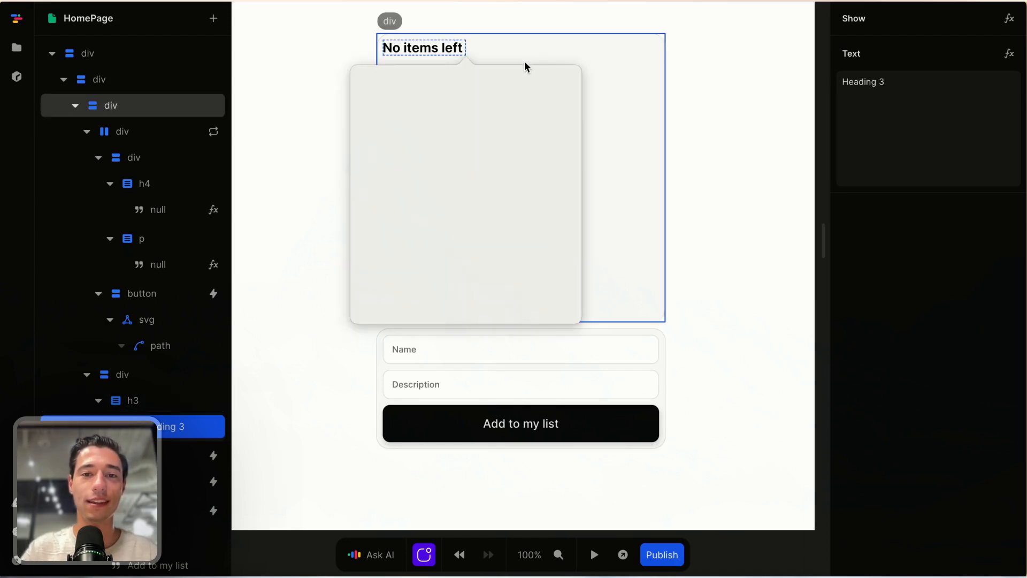
text(oh)
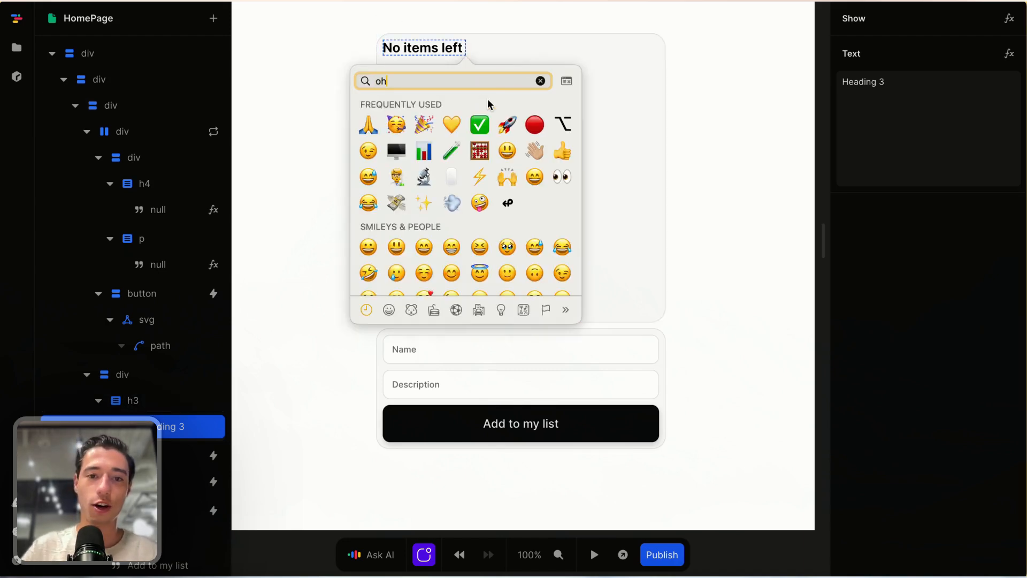
click(398, 106)
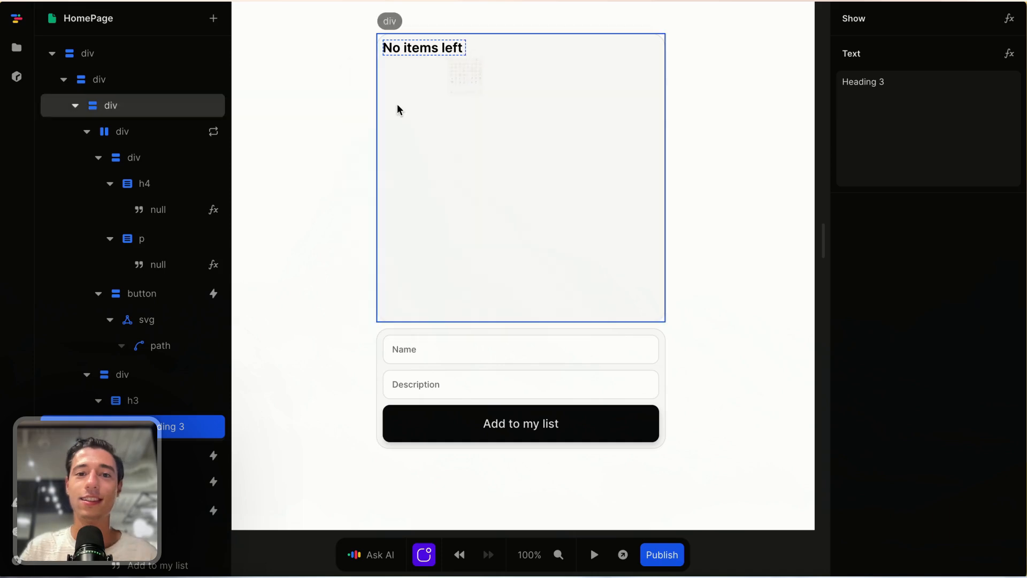
click(480, 151)
click(350, 149)
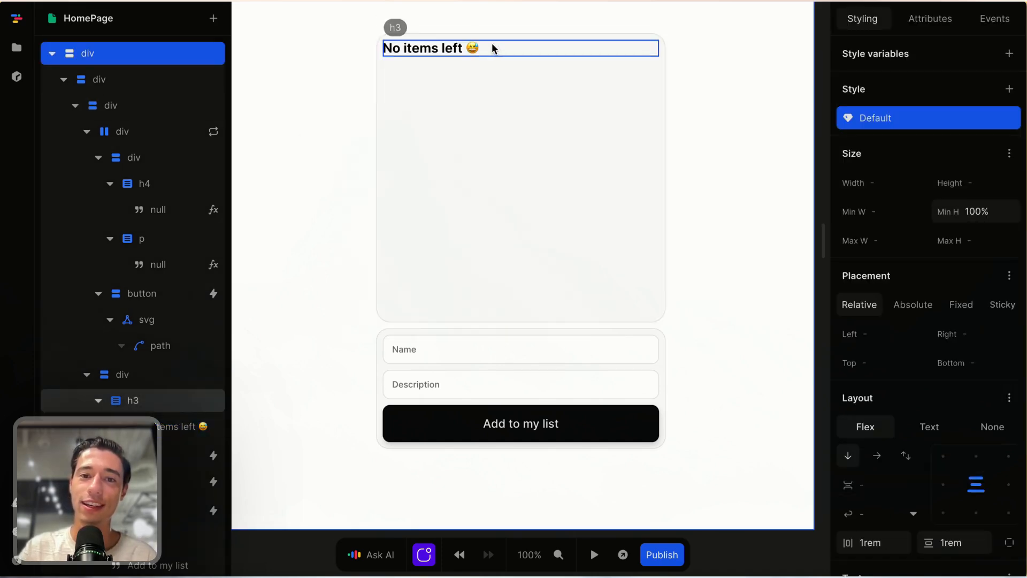
Step: Set the "No items left" heading's font size to 1.5rem
click(493, 49)
click(482, 207)
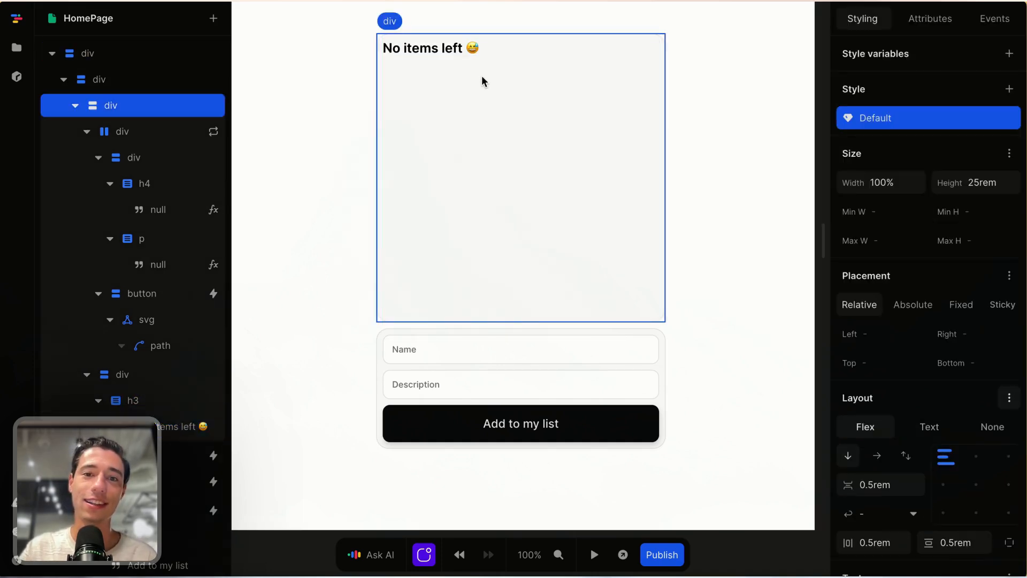
click(501, 48)
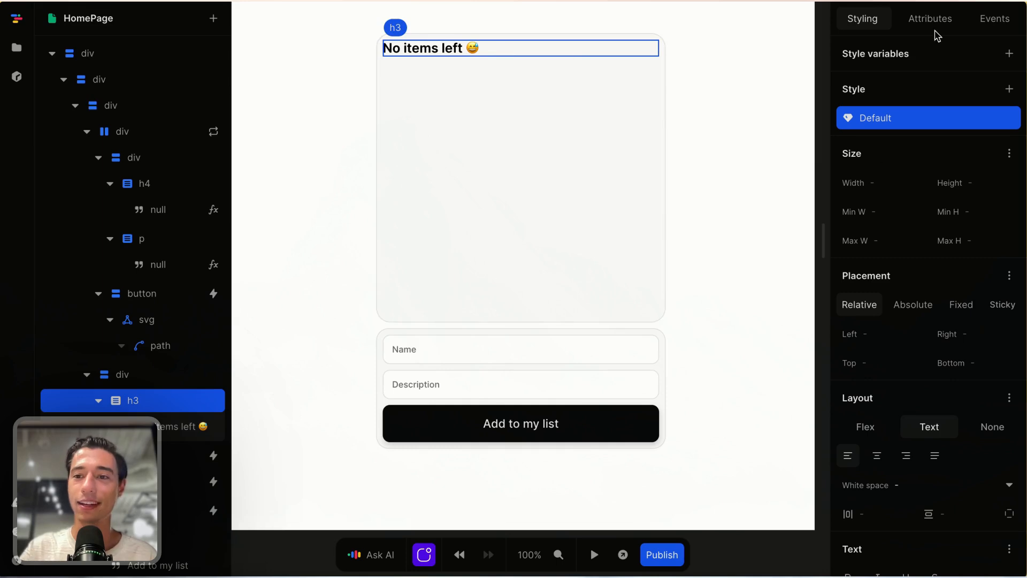
scroll(939, 286, down, 7)
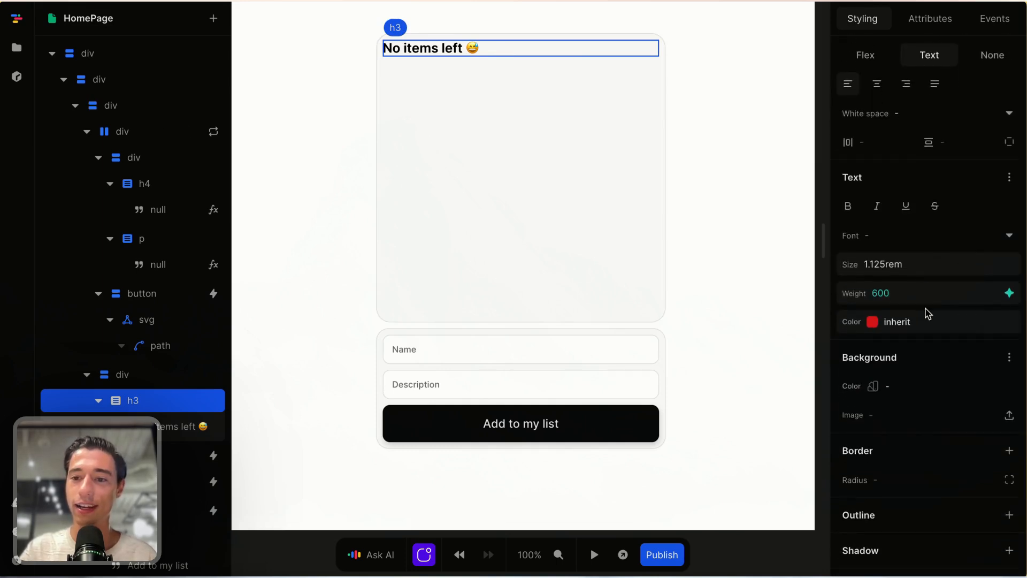
click(911, 264)
key(BackSpace)
text(2re)
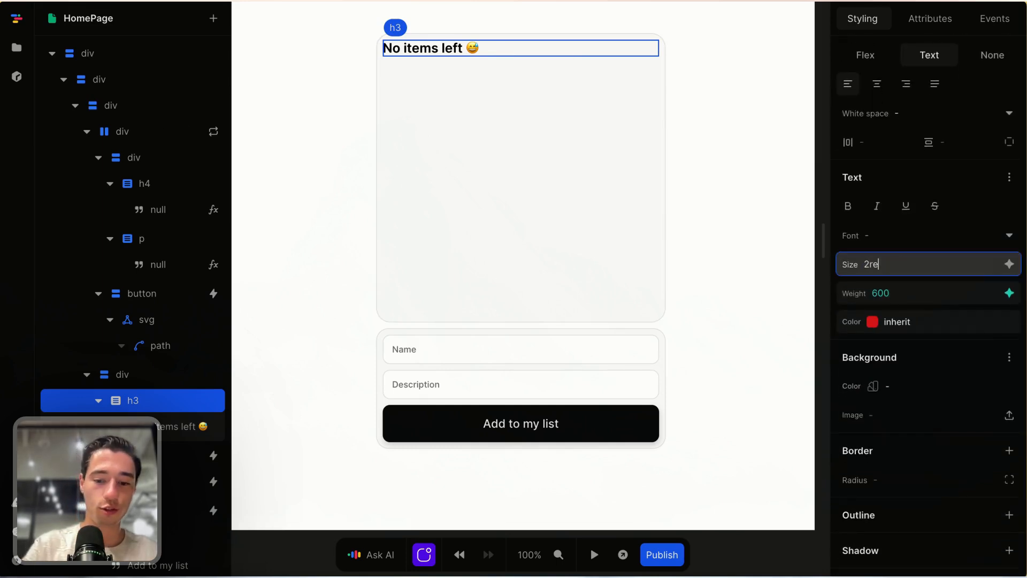
text(m)
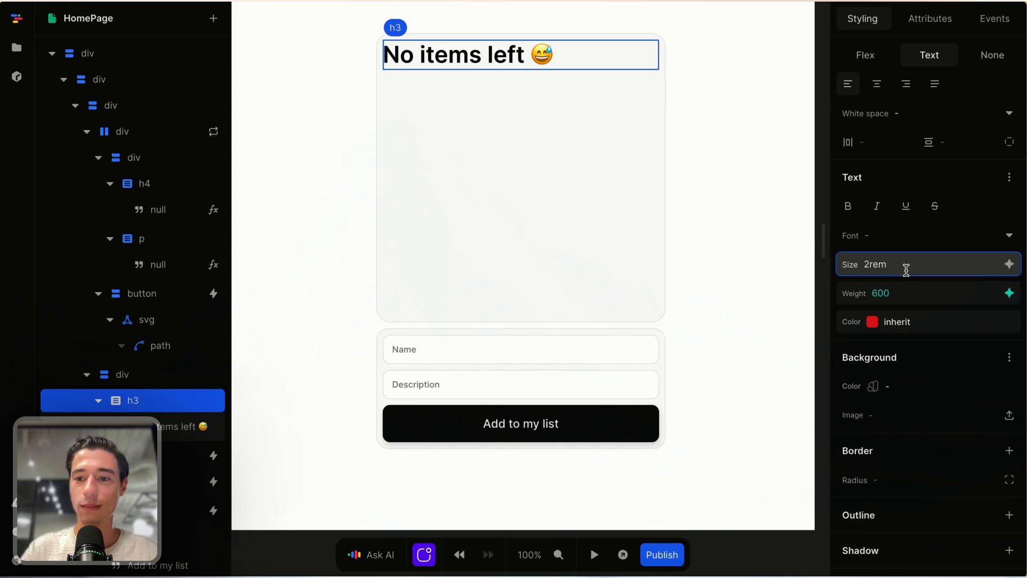
key(BackSpace)
key(BackSpace)
key(BackSpace)
text(1.5re)
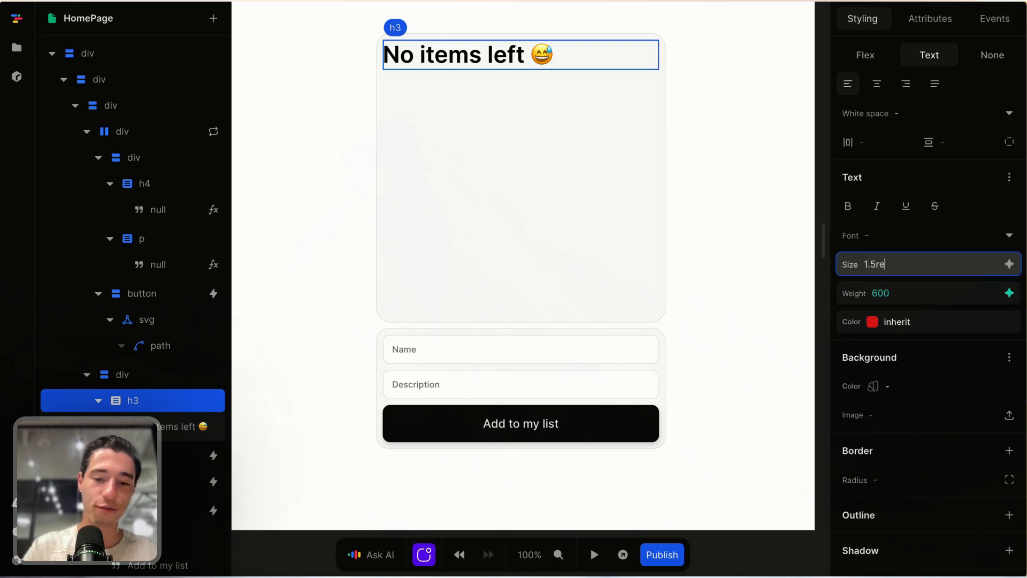
text(m)
Step: Center the contents of the list container both horizontally and vertically
click(640, 181)
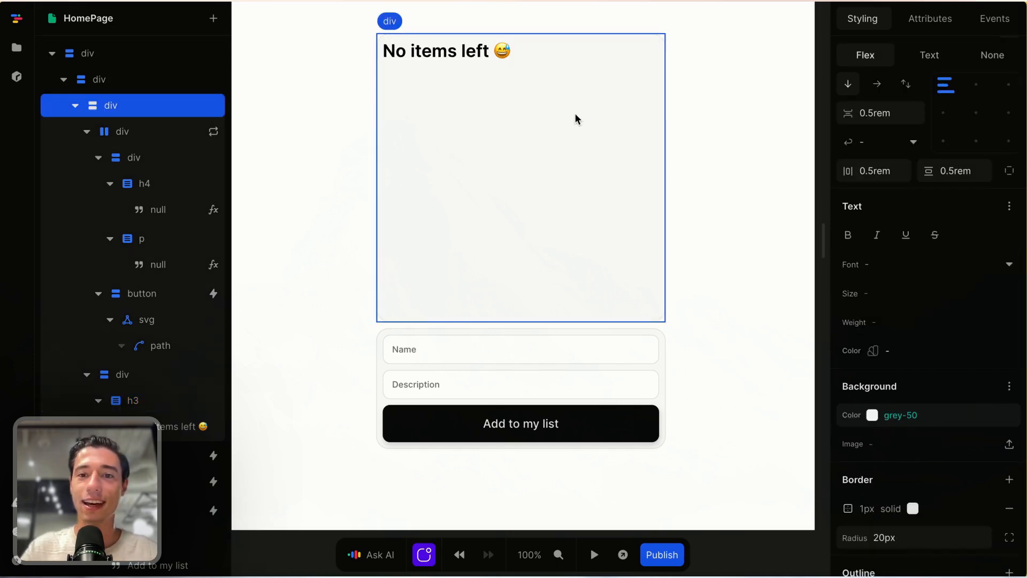
click(976, 112)
click(738, 208)
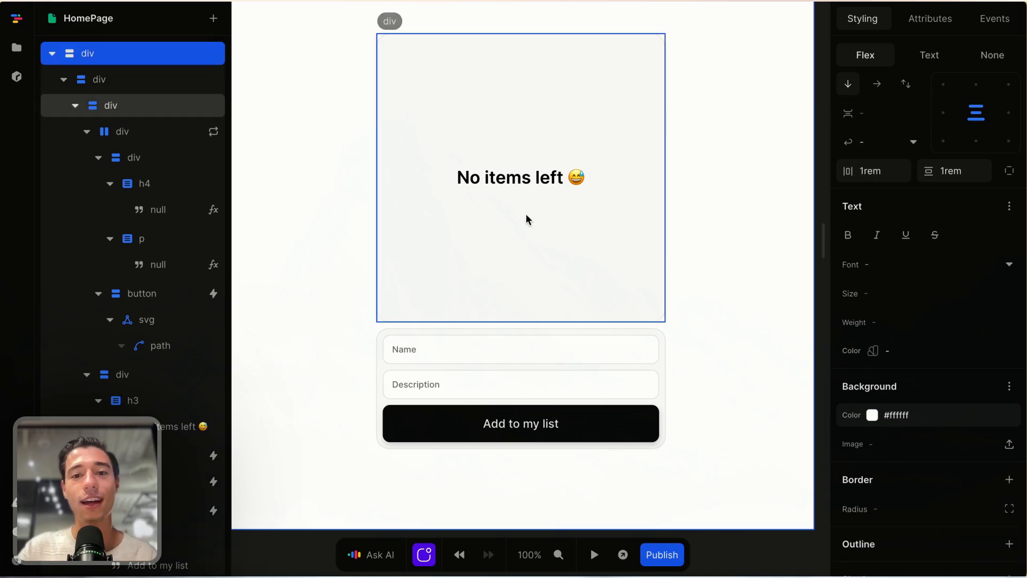
click(534, 241)
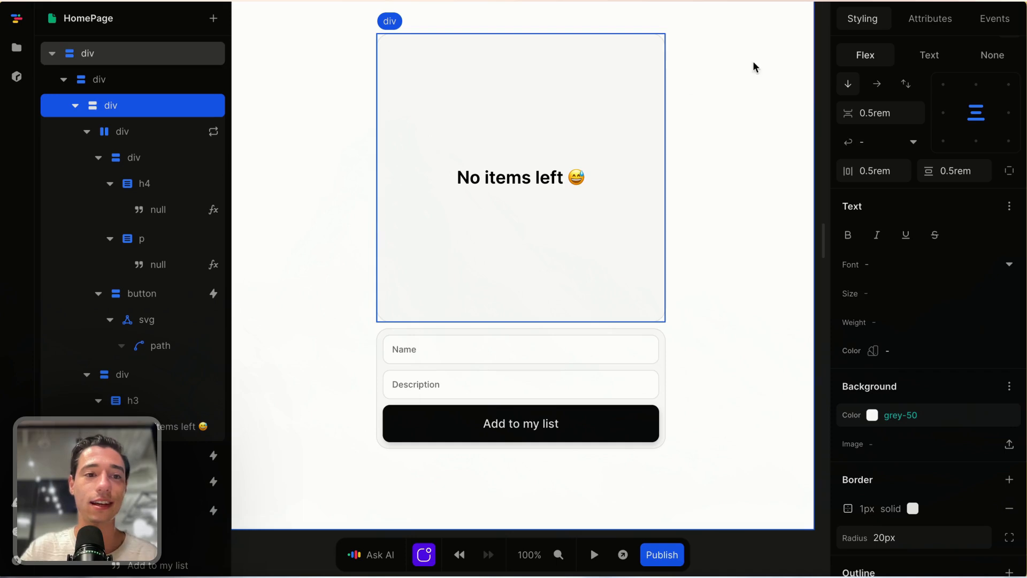
Step: Set the div around the heading to 100% width and 100% height, and center its contents both ways
click(138, 374)
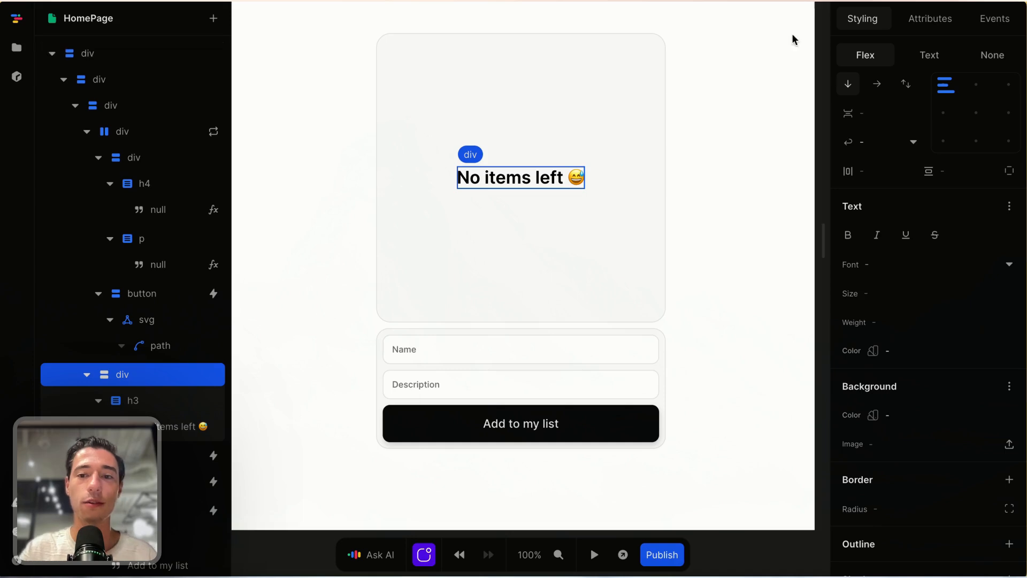
scroll(867, 105, up, 5)
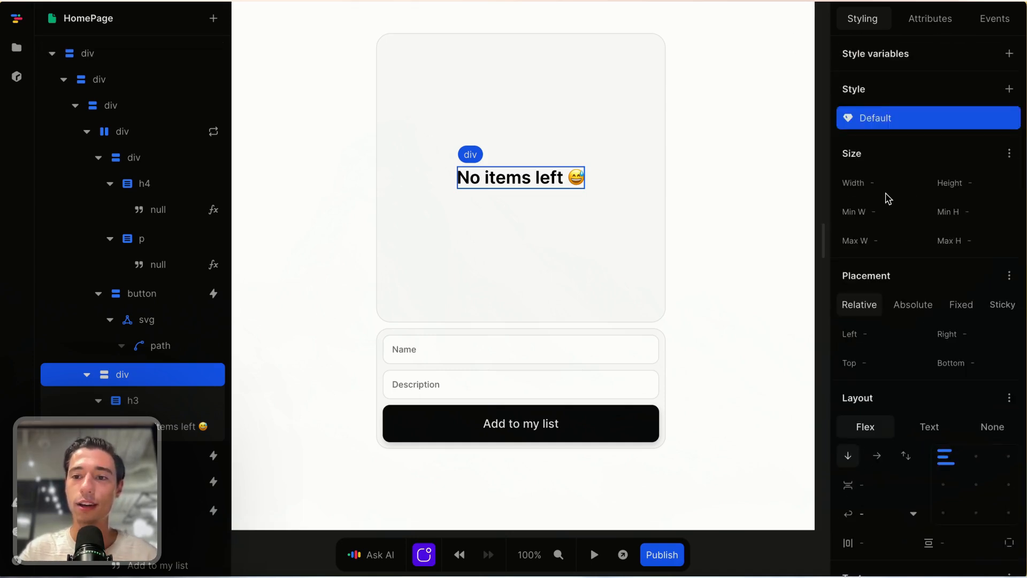
click(884, 183)
text(10)
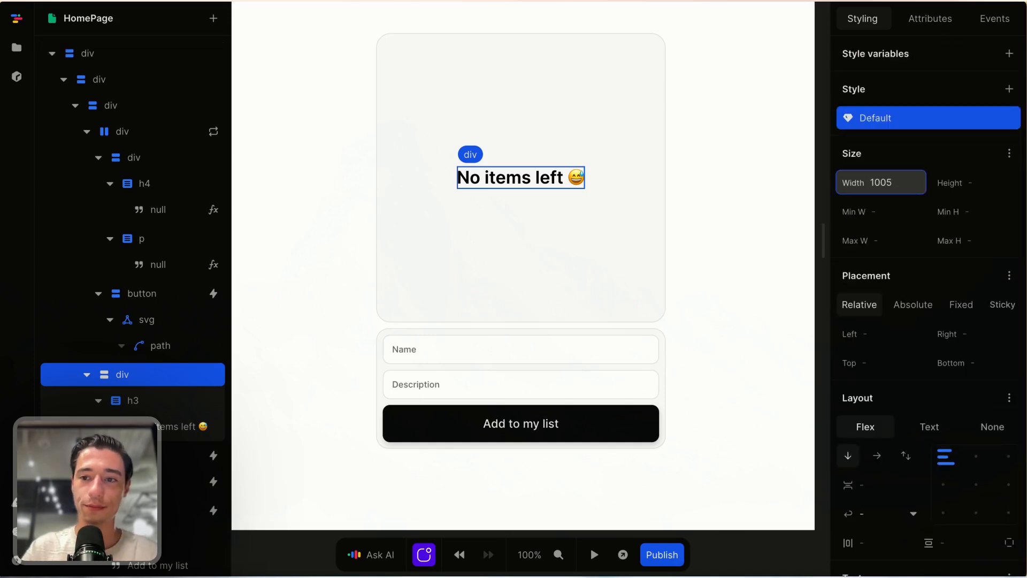
text(0%)
click(977, 182)
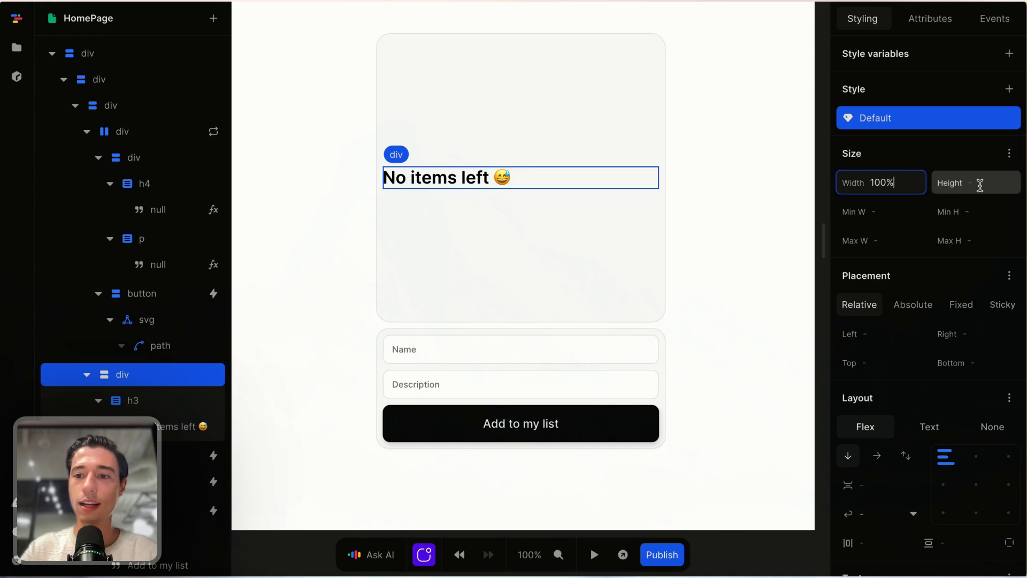
text(100)
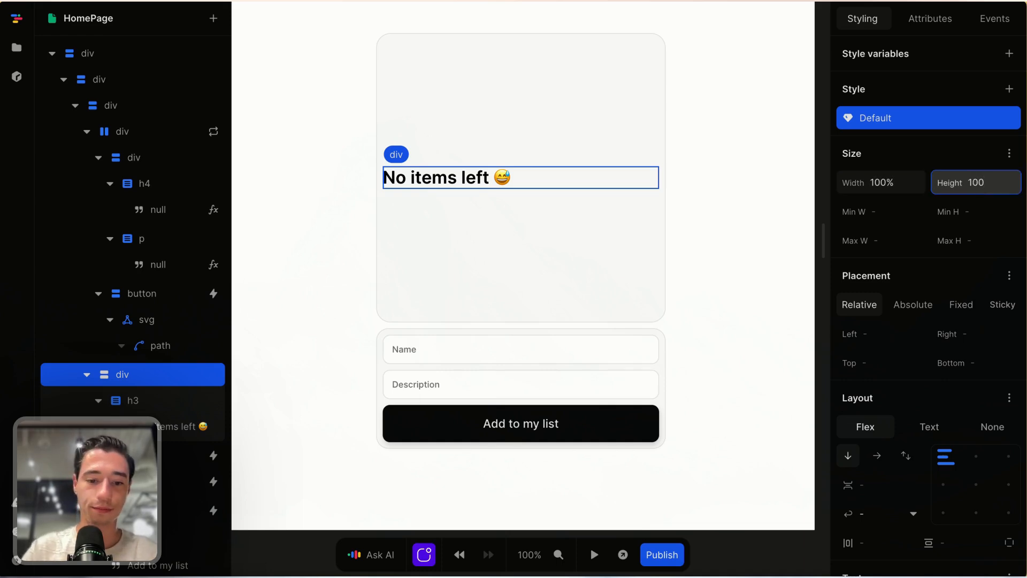
text(%)
key(Return)
click(976, 485)
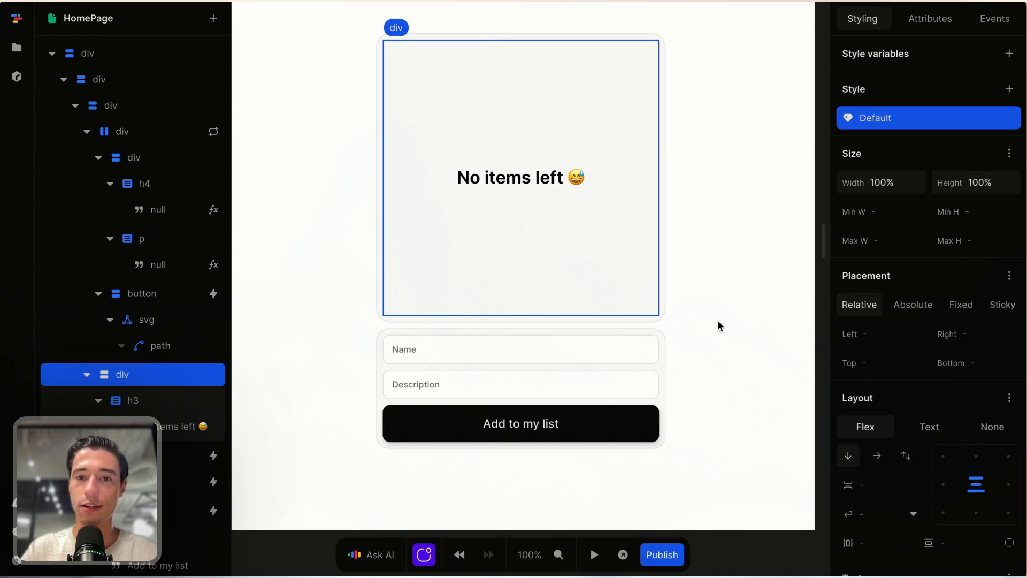
Step: Align the outer list container's contents back to its top-left corner
click(145, 107)
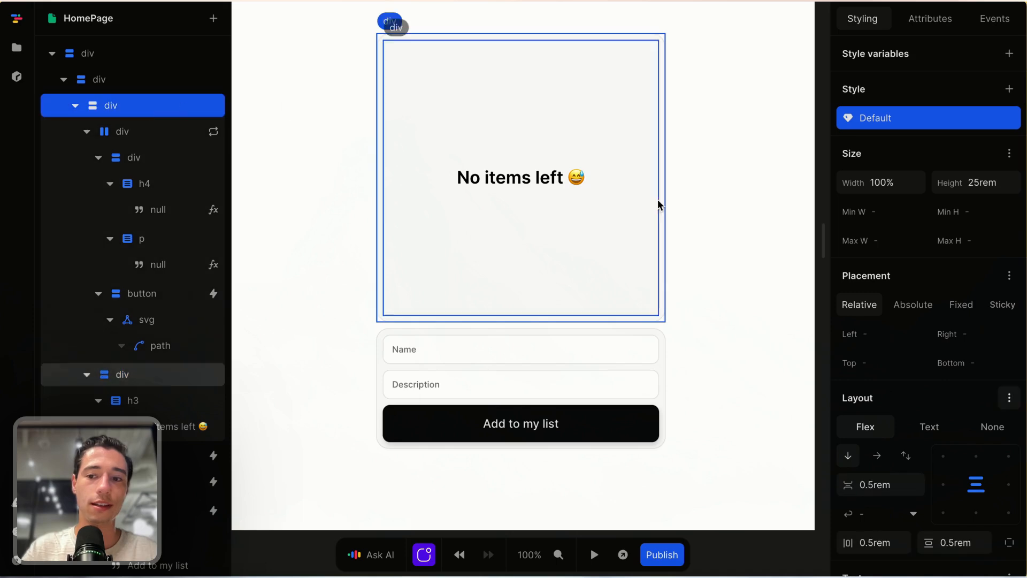
click(944, 456)
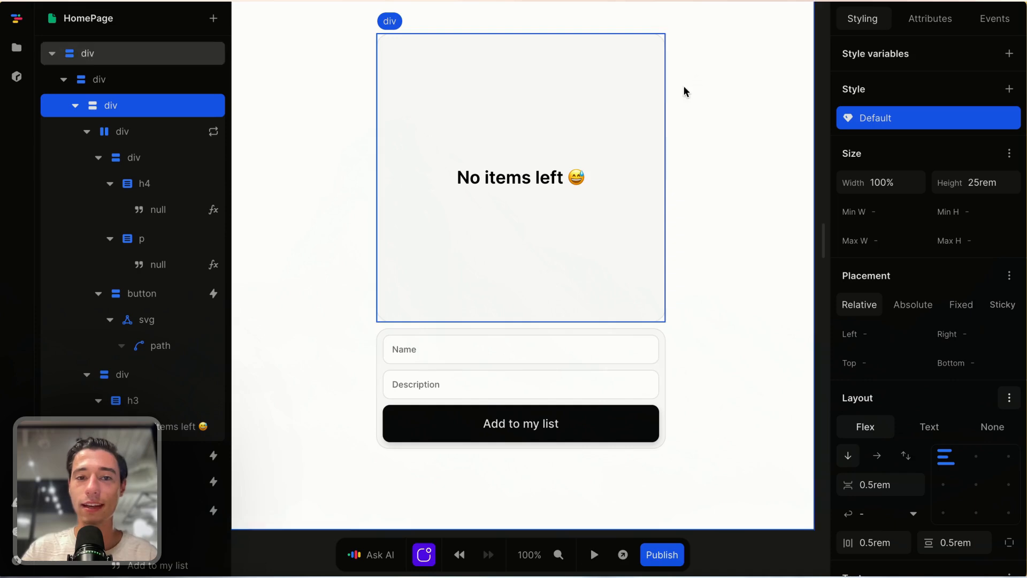
Step: Give the empty-message div a Show formula that passes the list variable into a Size function
click(568, 111)
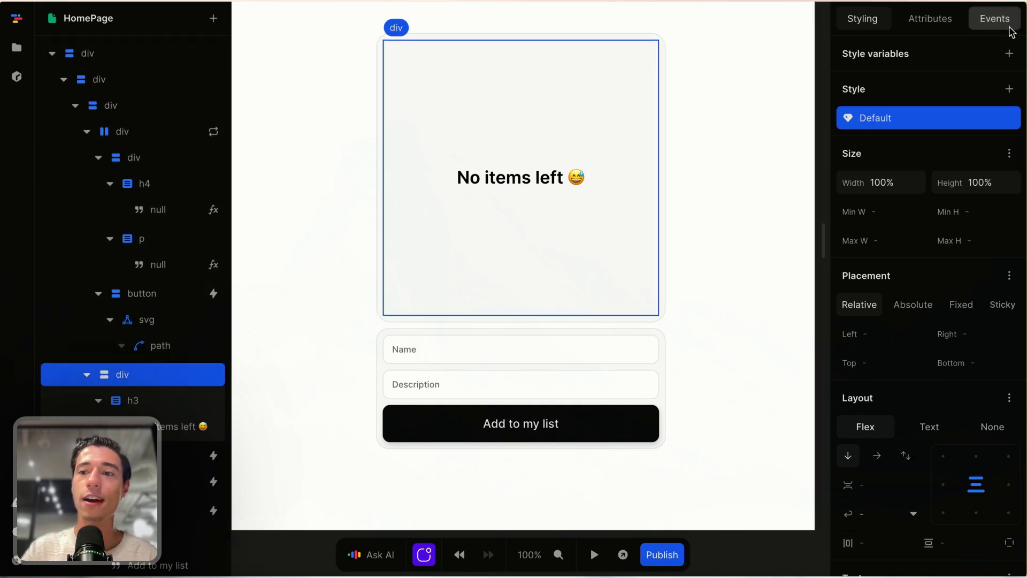
click(930, 19)
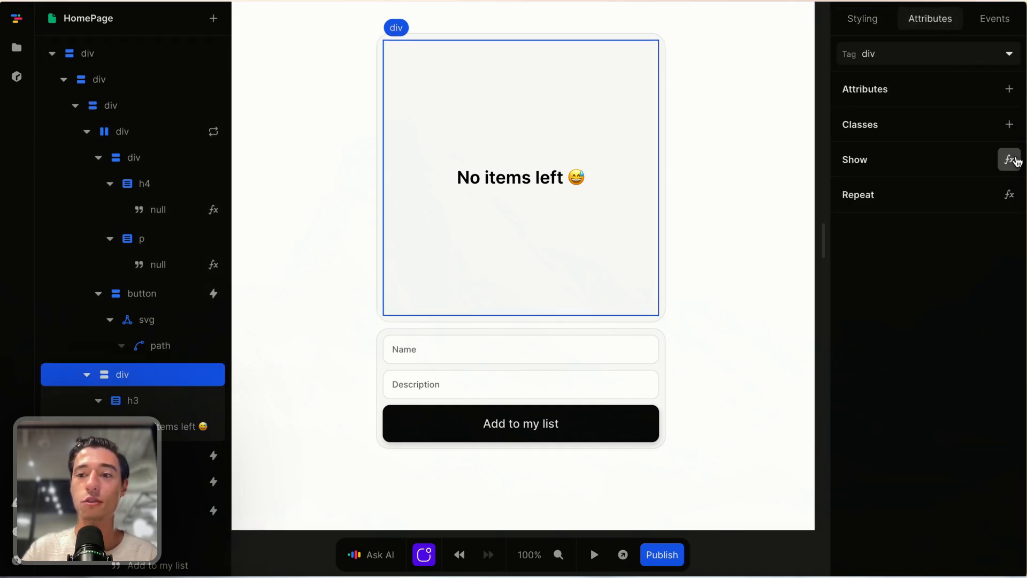
click(1009, 159)
click(372, 426)
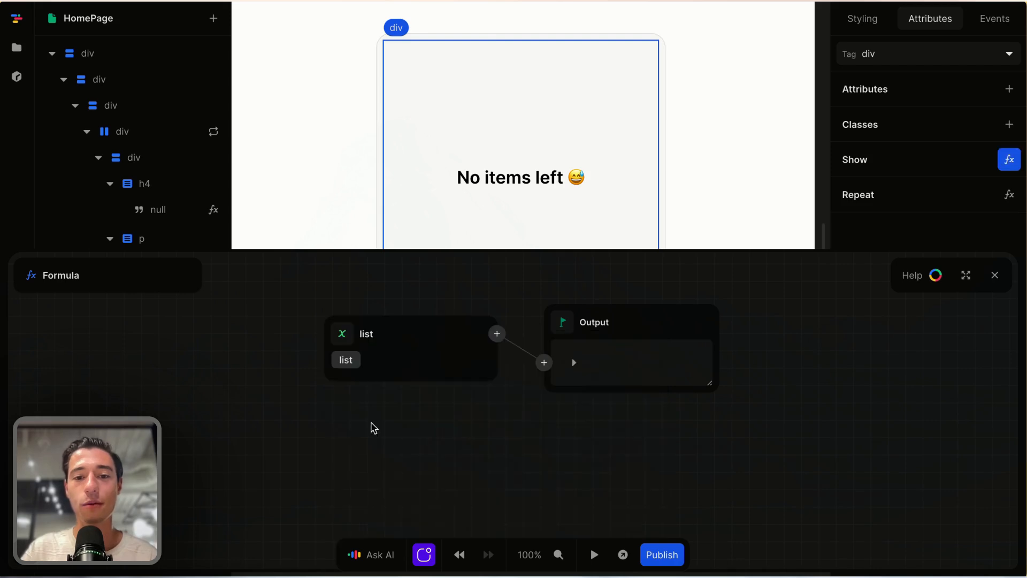
click(497, 333)
text(si)
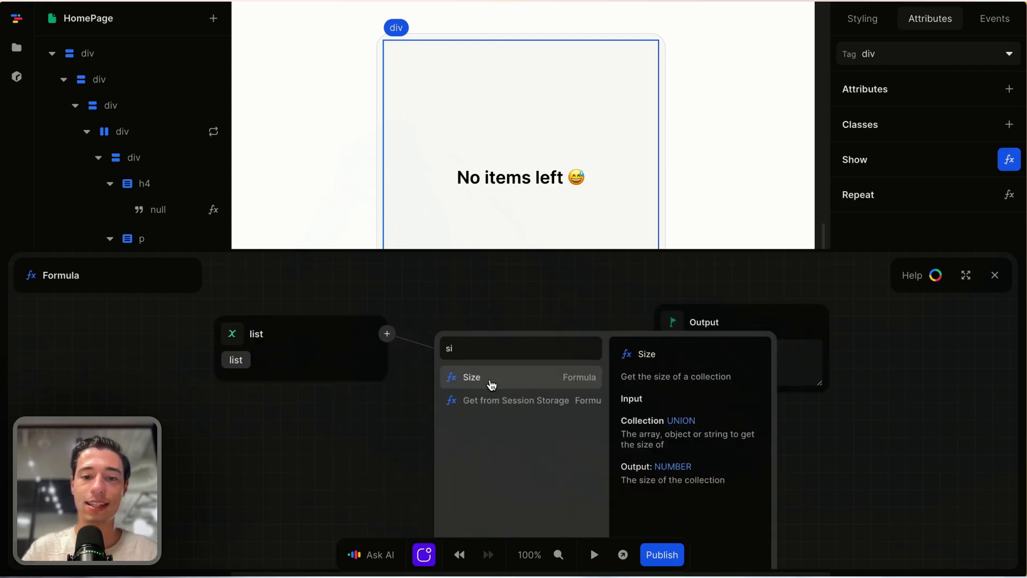
click(489, 383)
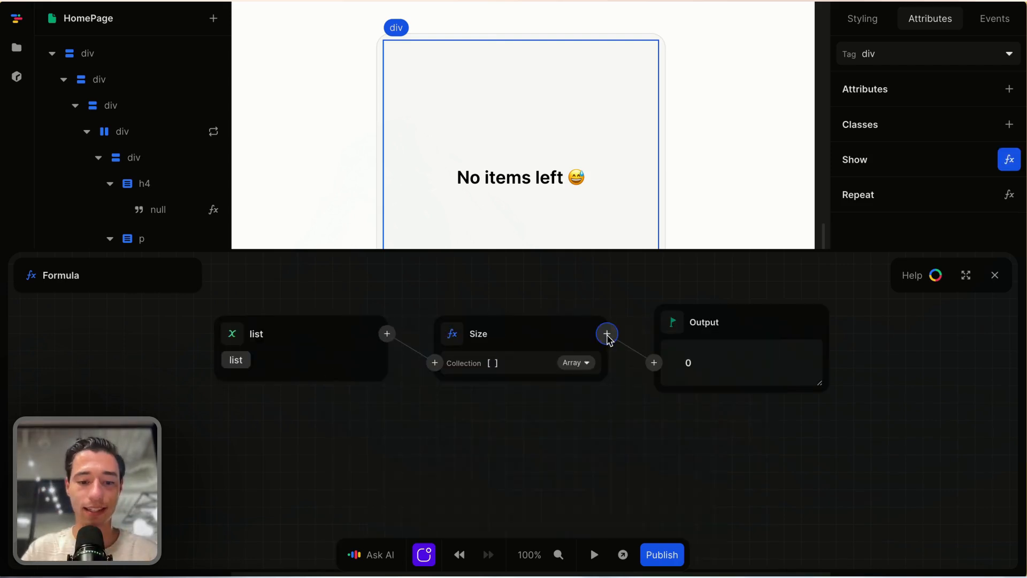
Step: Extend the Show formula with an Equals function comparing the list size with 0, and close the formula editor
click(607, 334)
text(eq)
click(588, 378)
click(595, 381)
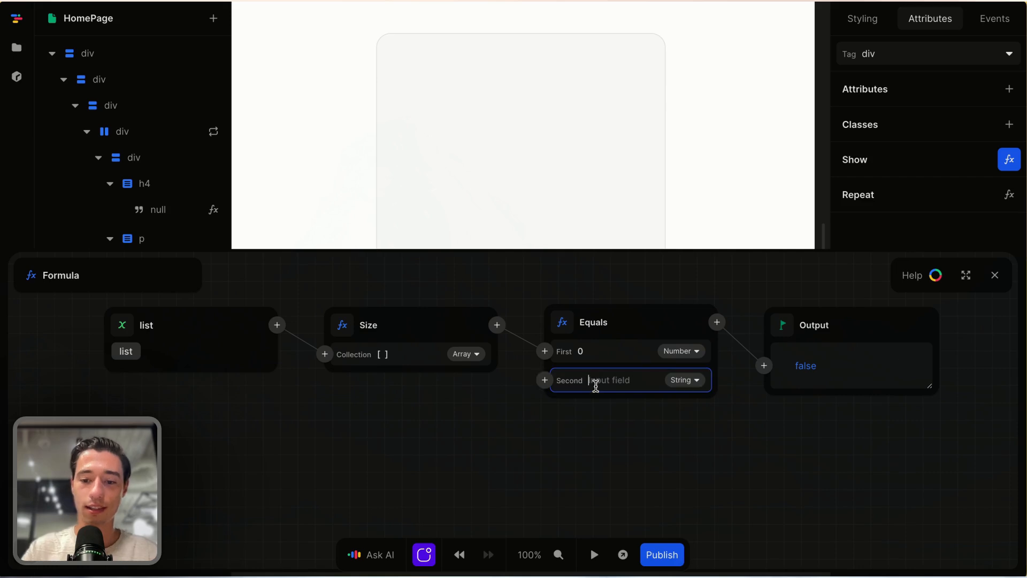
text(0)
click(995, 275)
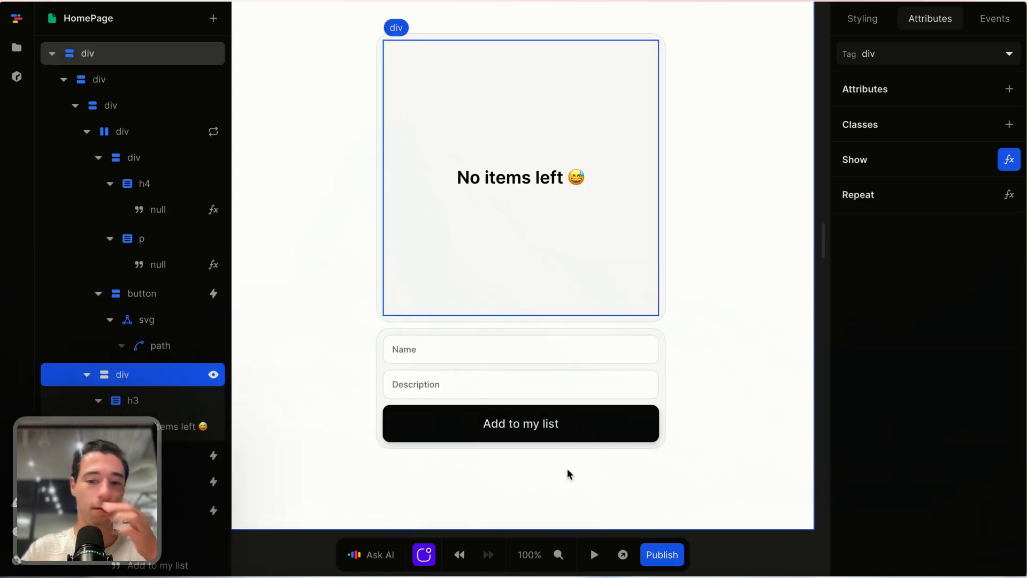
Step: Run the page preview and add an item named "NoCode ProCode" with the description "Join today at nocodeprocode.com"
click(595, 555)
click(426, 350)
text(NoCode ProCode)
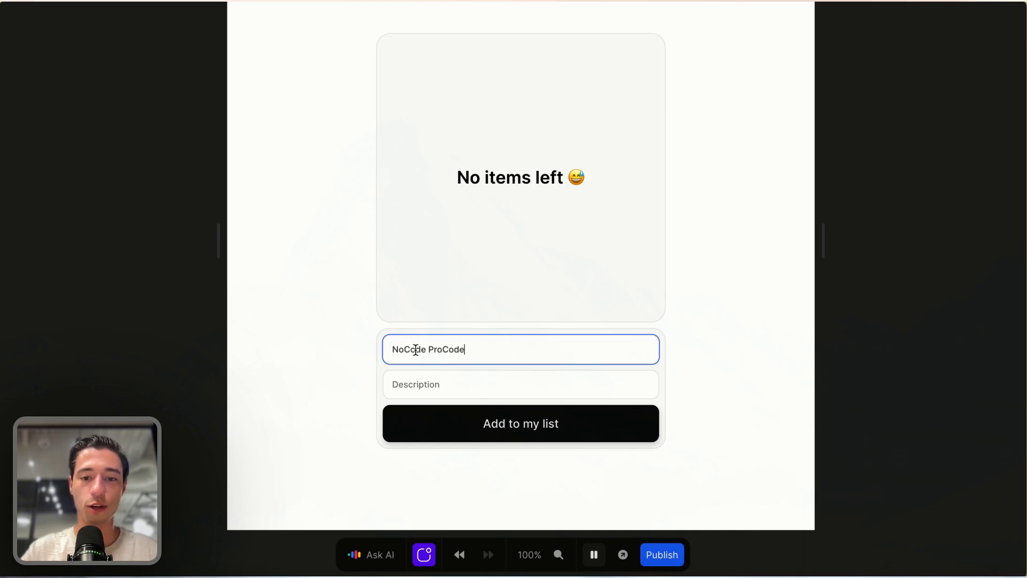
click(434, 384)
text(J)
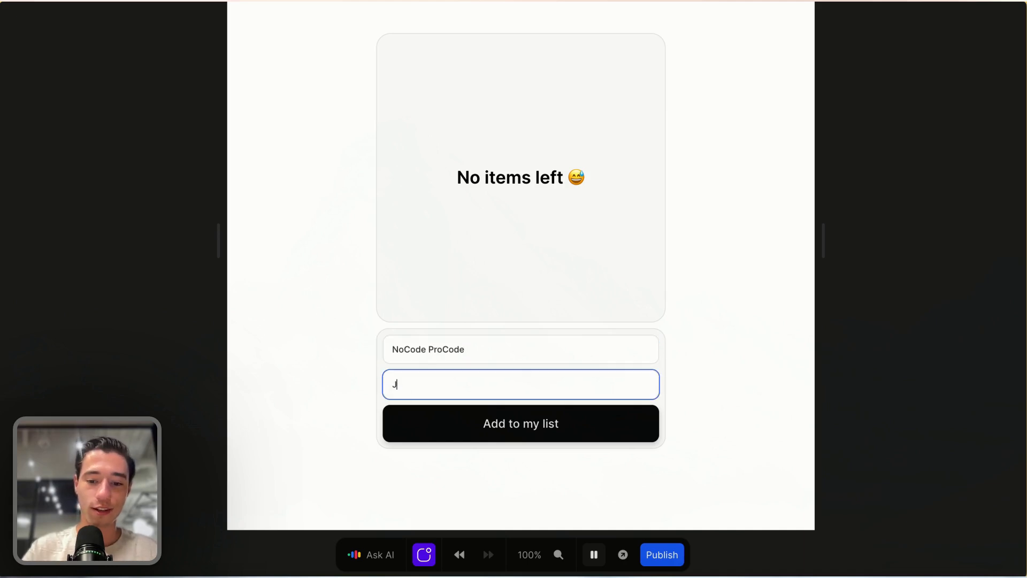
key(BackSpace)
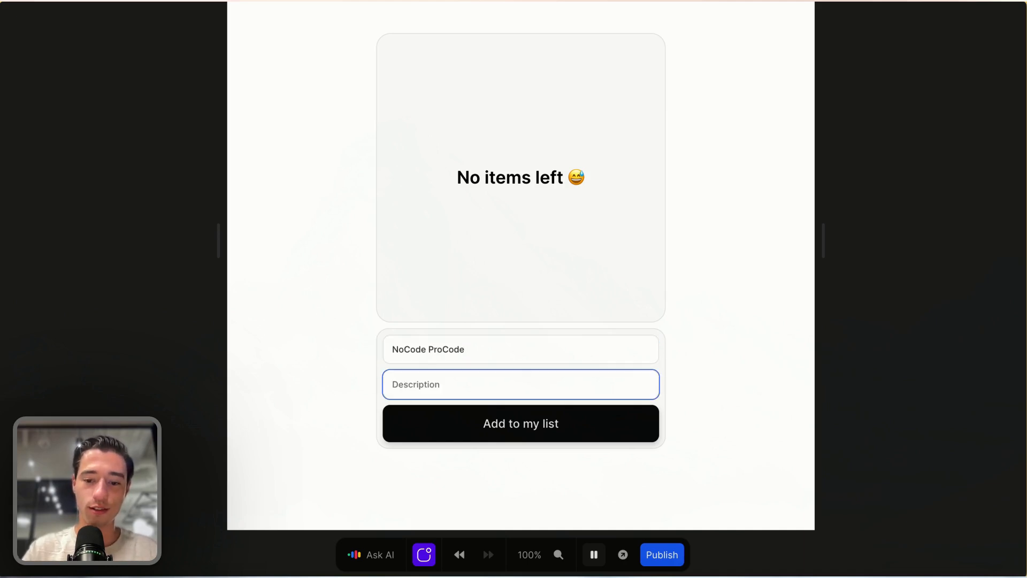
text(J)
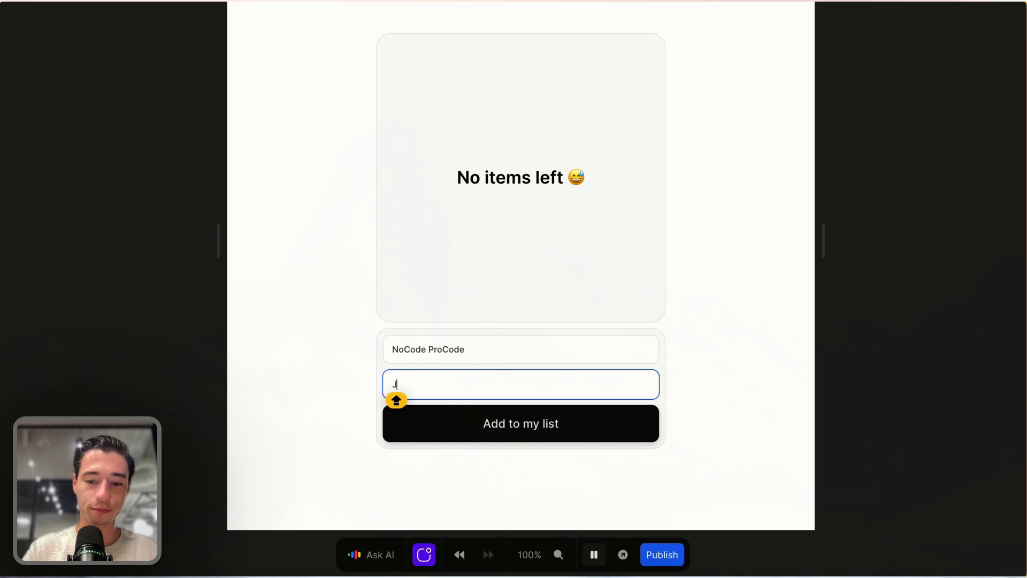
text(Hoin today at nocodeprocode.com)
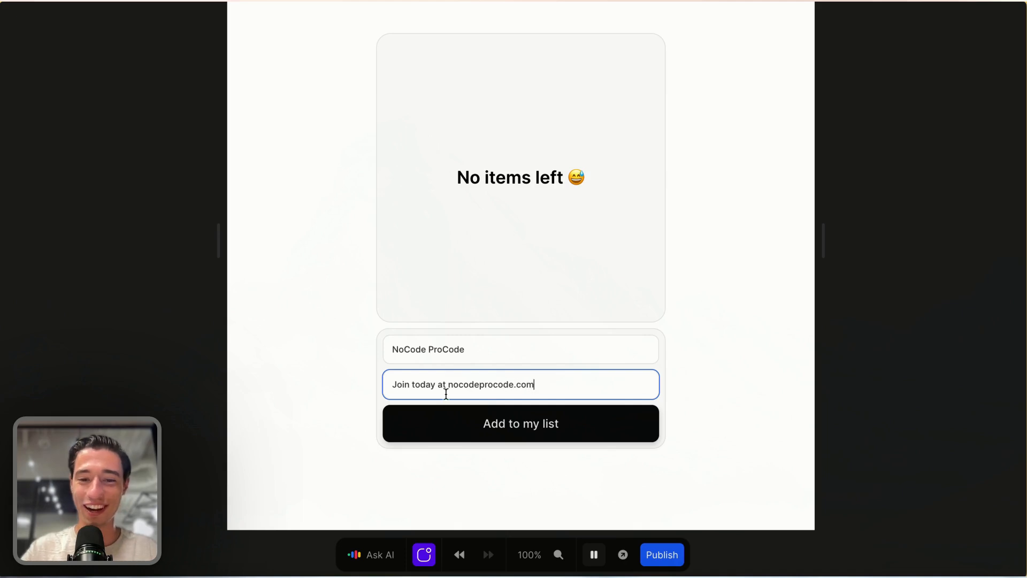
click(465, 420)
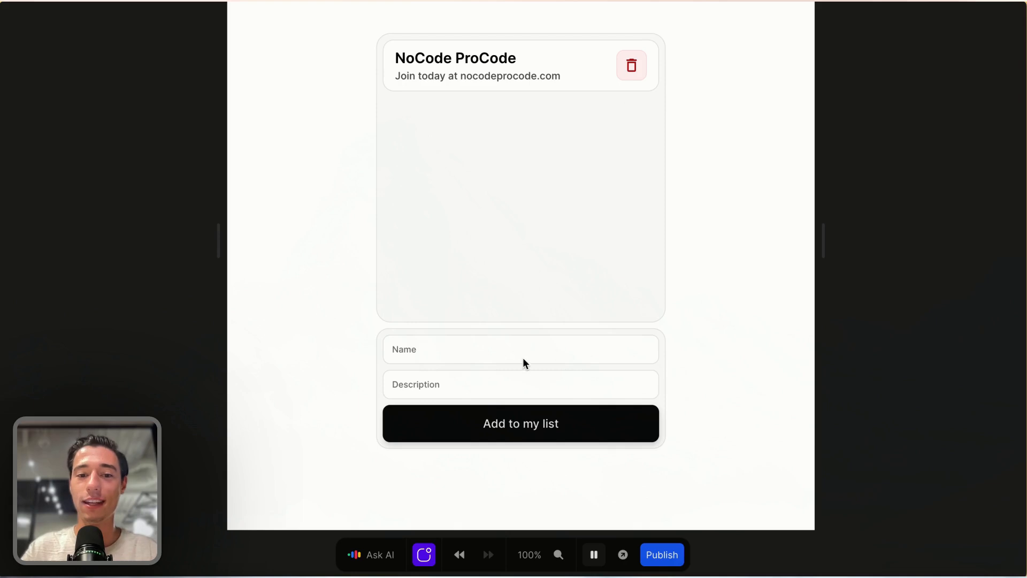
Step: Add a second item with a person's first name and the description "Purchase the paid plan for toddle.dev today!"
click(519, 343)
text(Andreas)
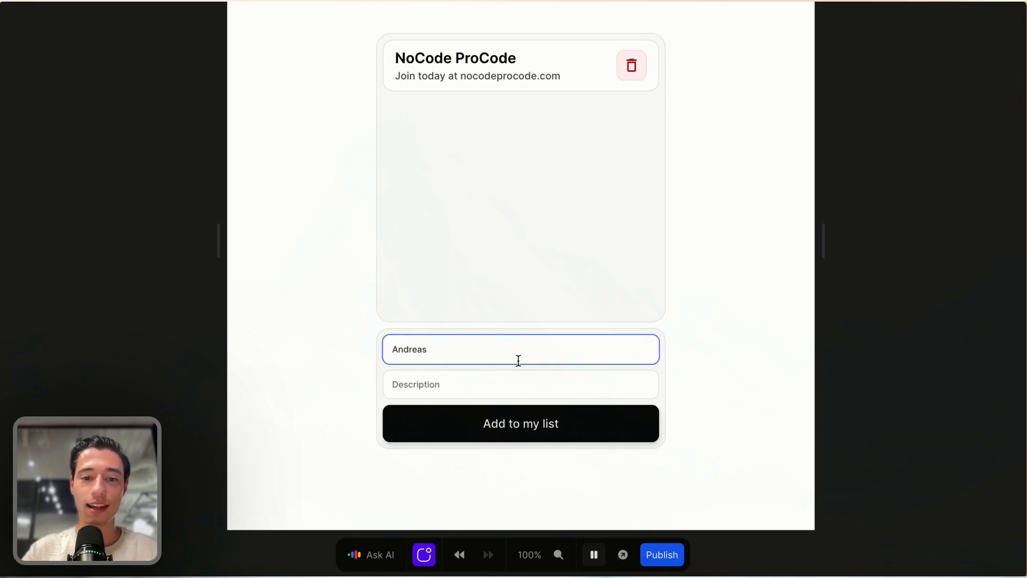
click(490, 393)
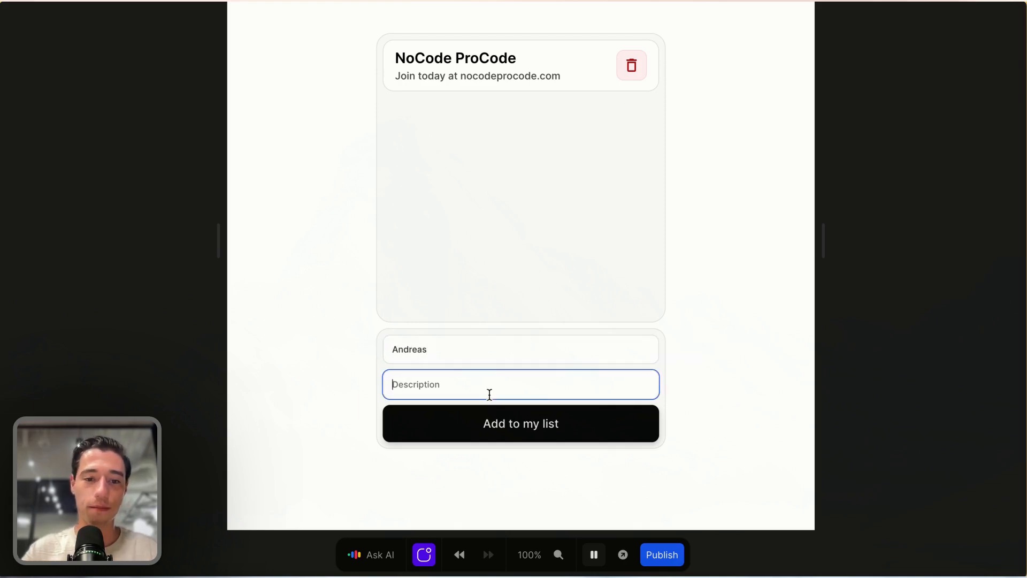
text(Pur)
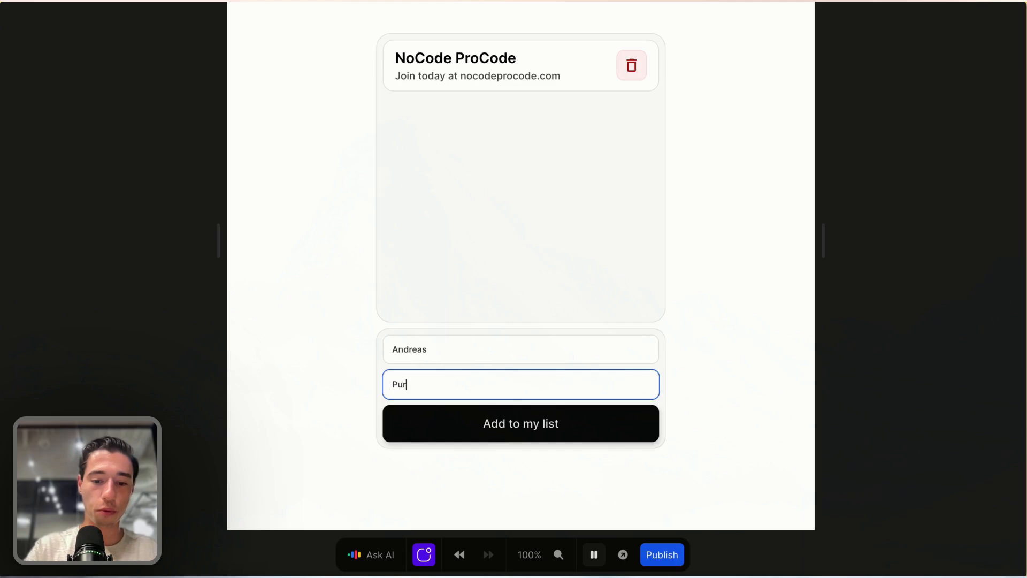
text(chase the pai)
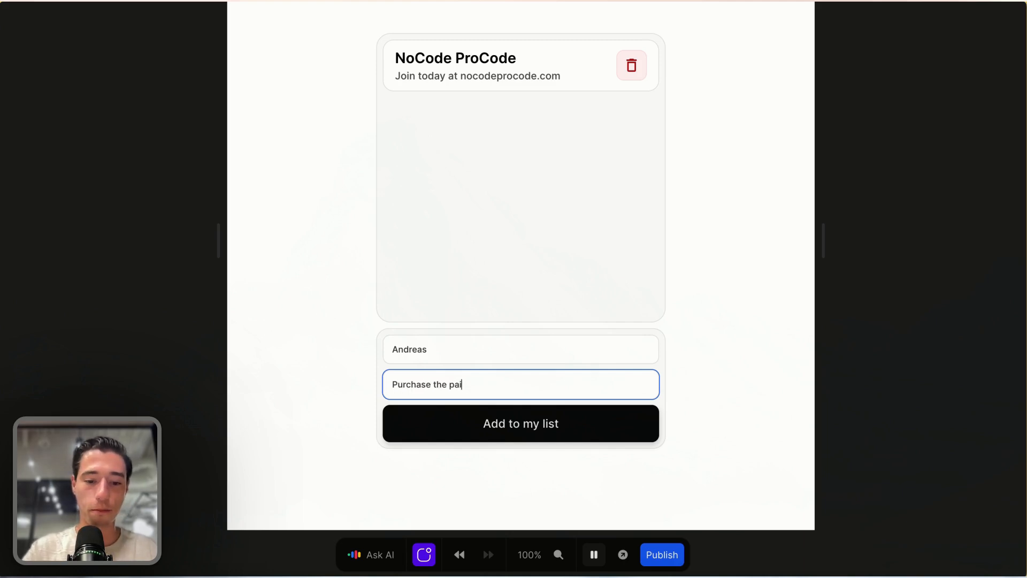
text(d plan for t)
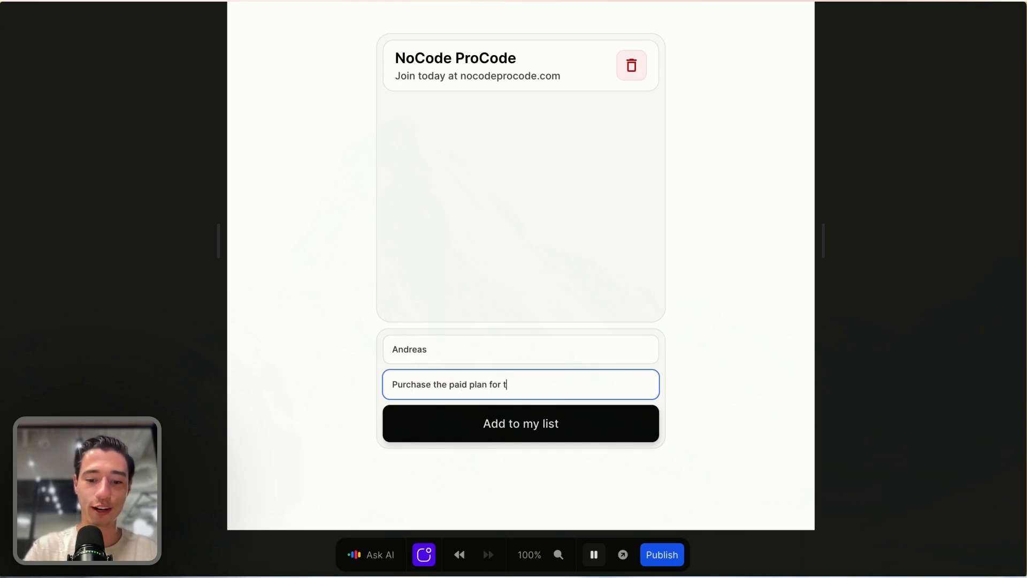
text(oddle.d)
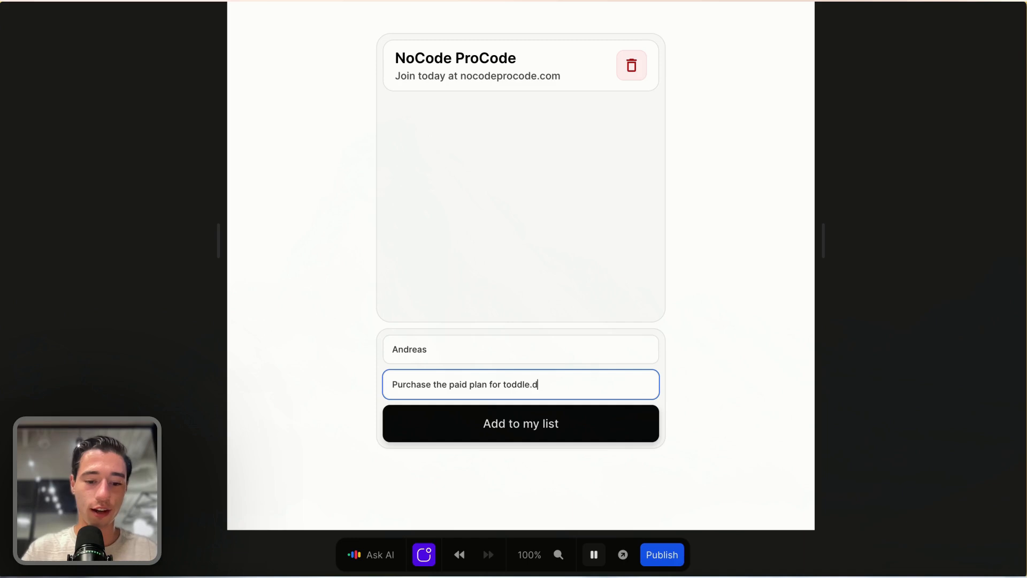
text(ev today!)
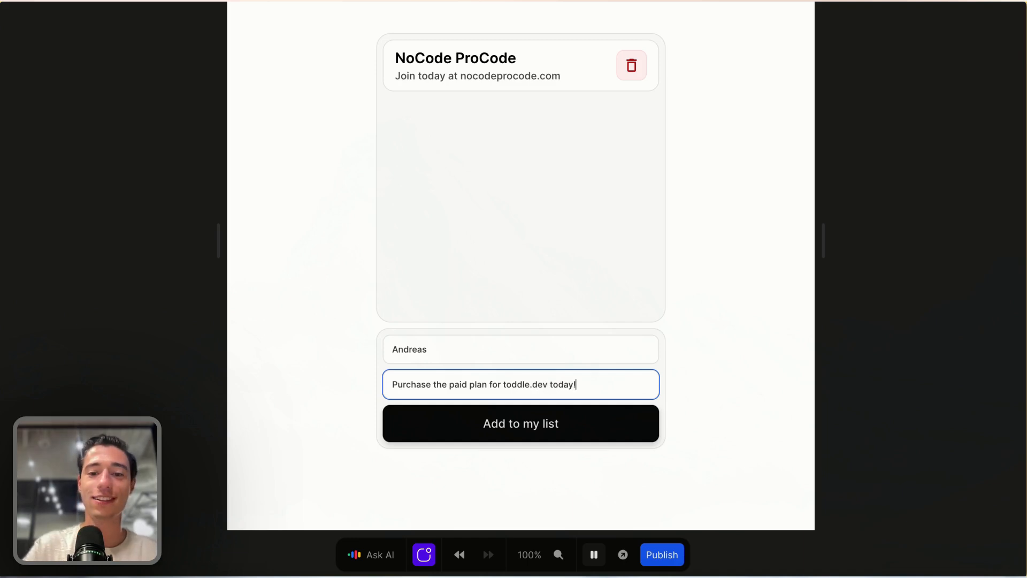
click(514, 430)
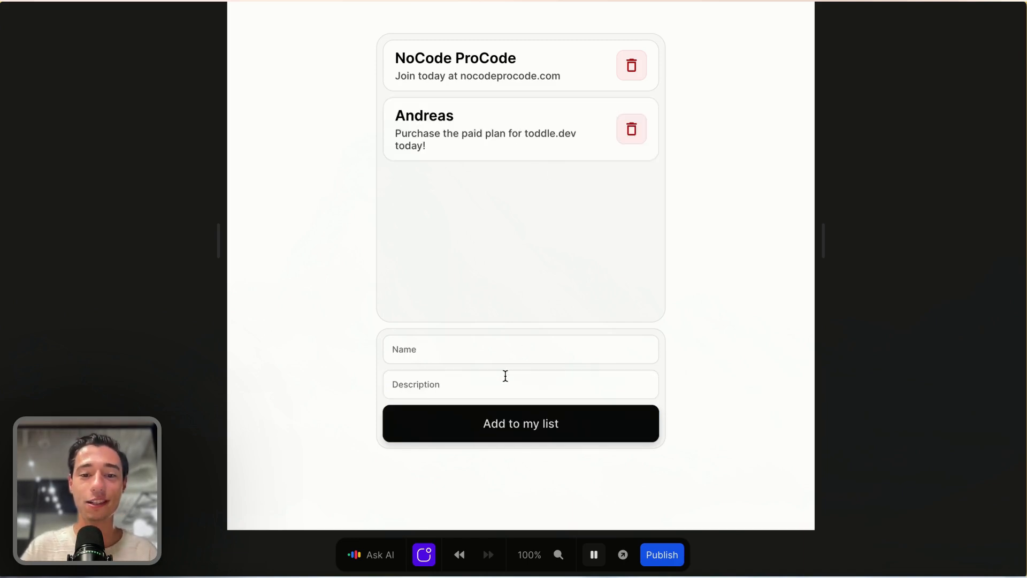
Step: Add a third item with another person's first name and the description "He is just pure fun! 🎉"
click(467, 356)
text(Vakis)
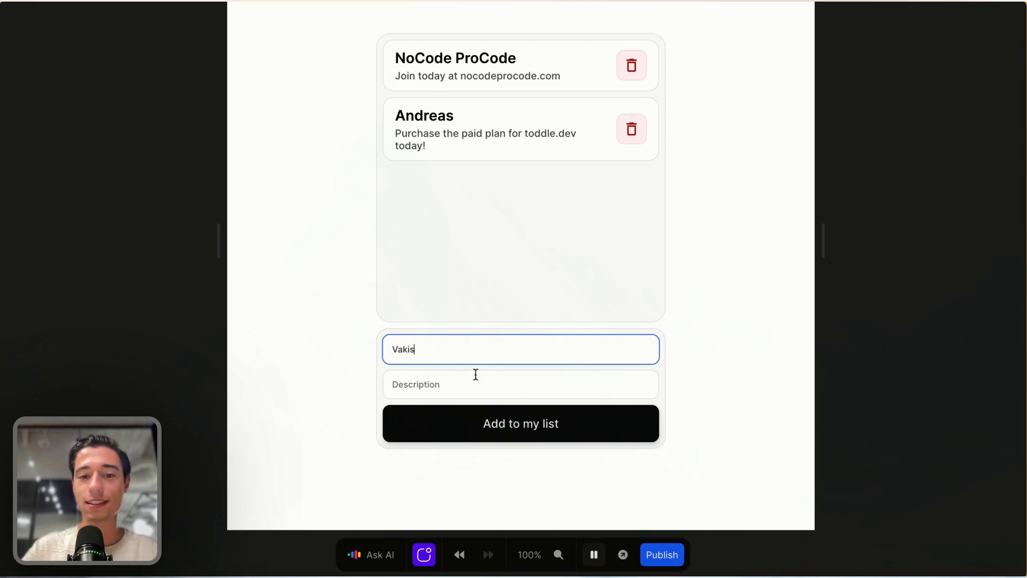
click(466, 391)
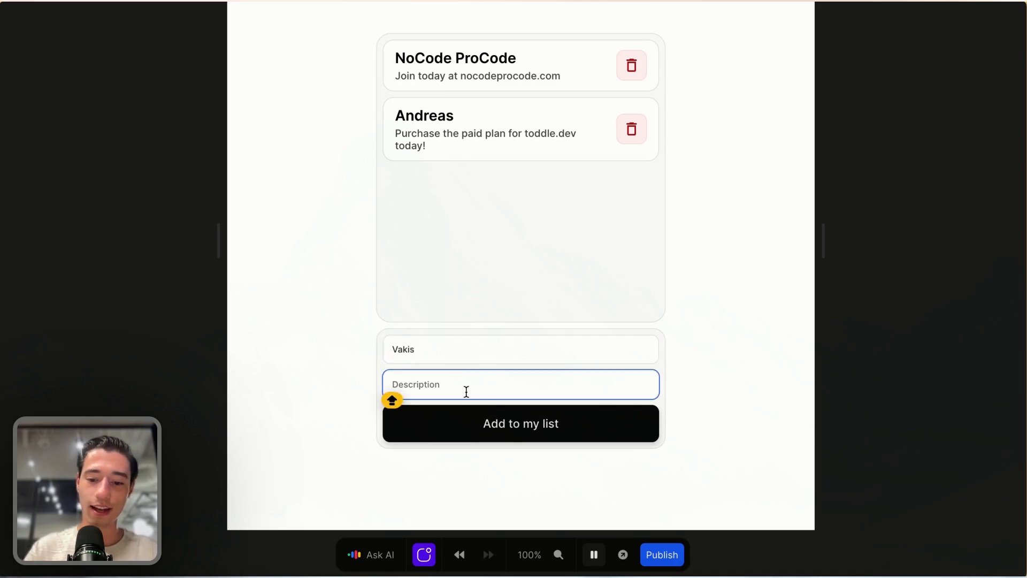
text(H e)
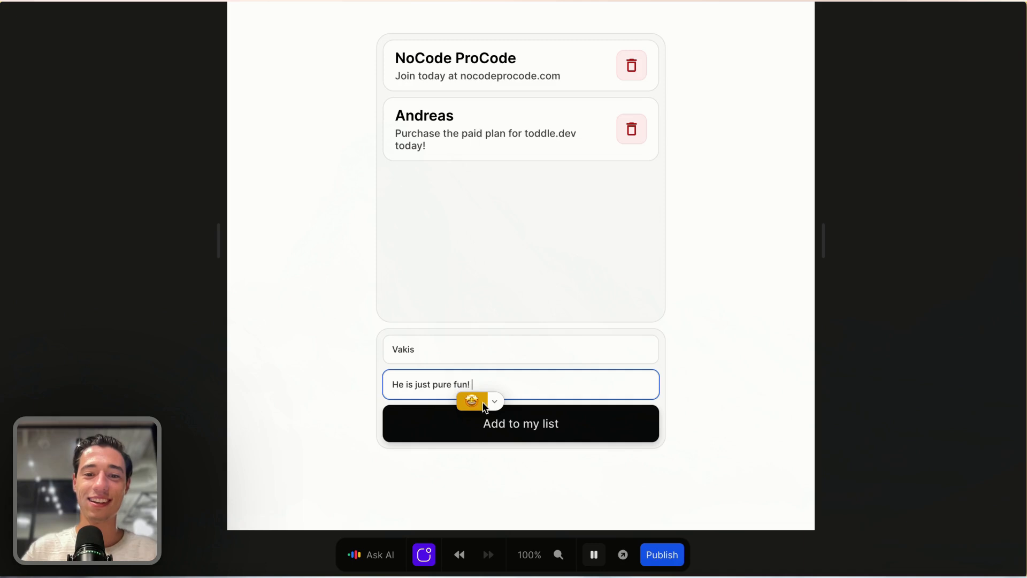
click(495, 402)
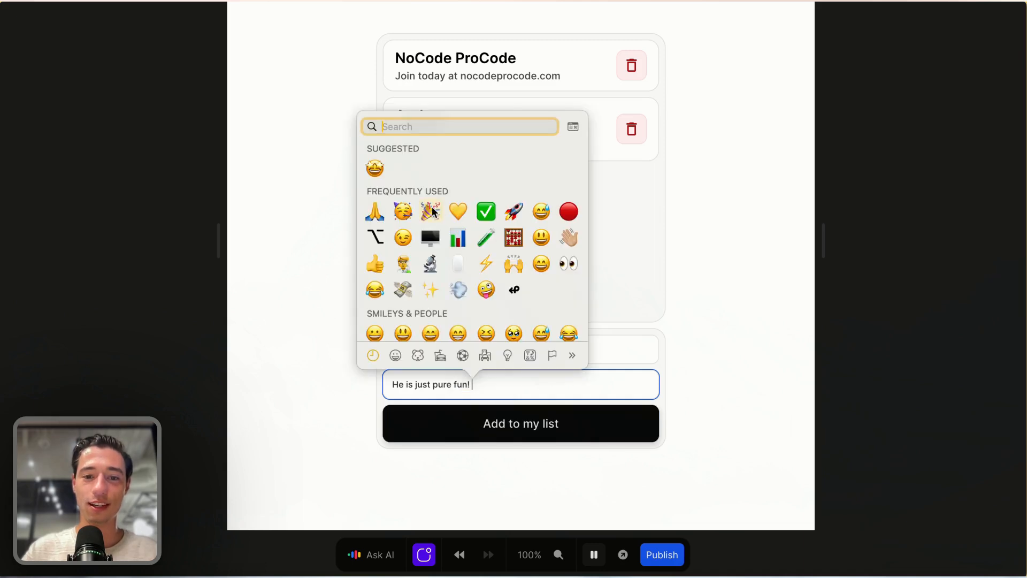
click(433, 210)
key(Return)
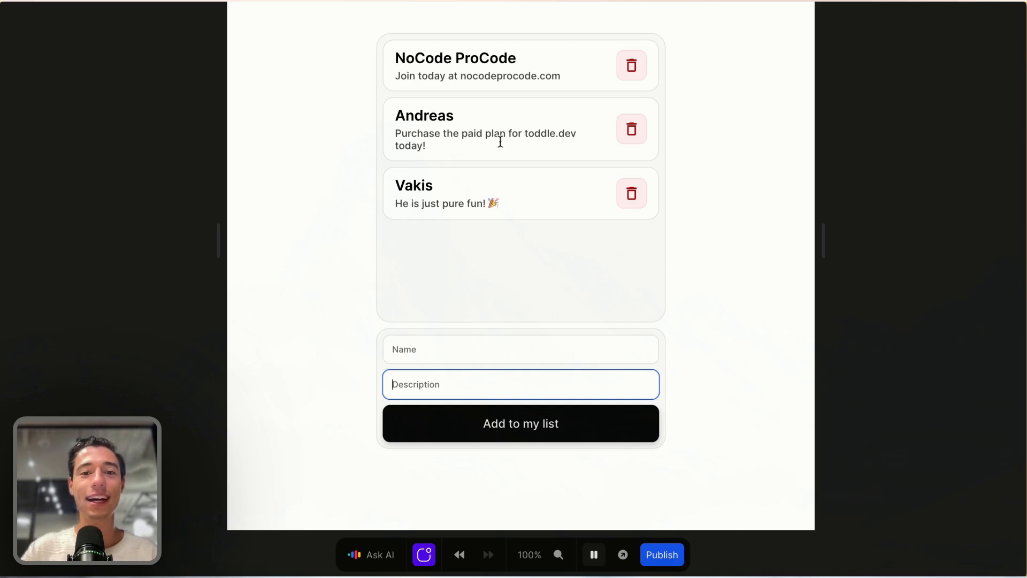
Step: Test the trash buttons by deleting the two person items below "NoCode ProCode"
click(633, 130)
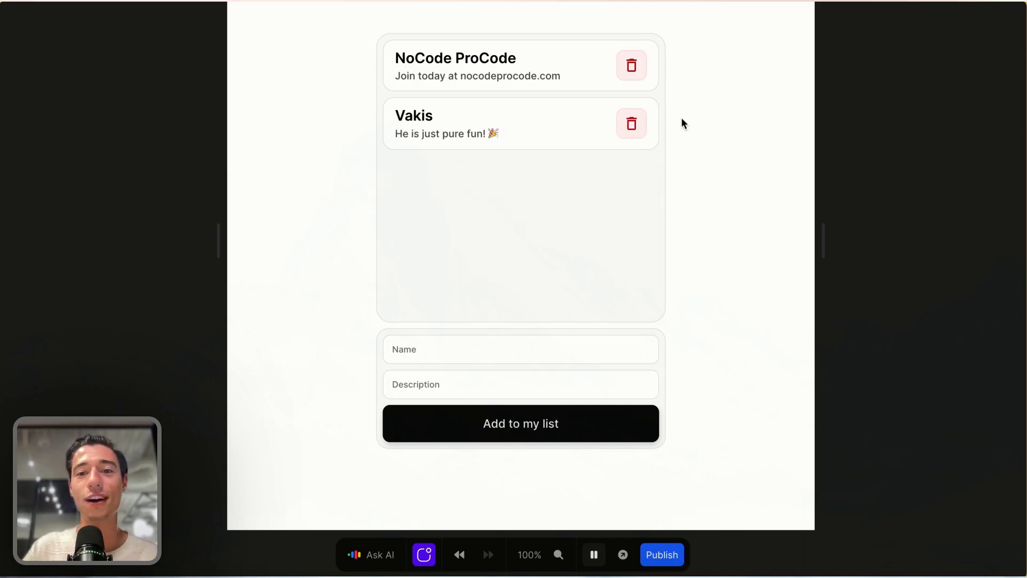
click(634, 129)
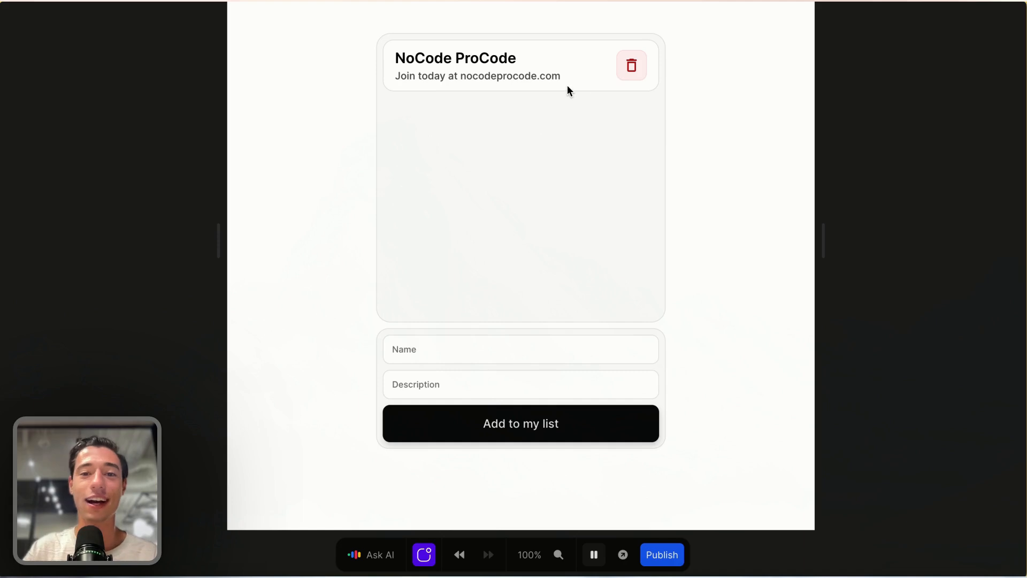
Step: Copy nocodeprocode.com from the remaining item's description, open it in a new browser tab, and return to the Toddle project
drag(460, 75, 562, 77)
key(super+c)
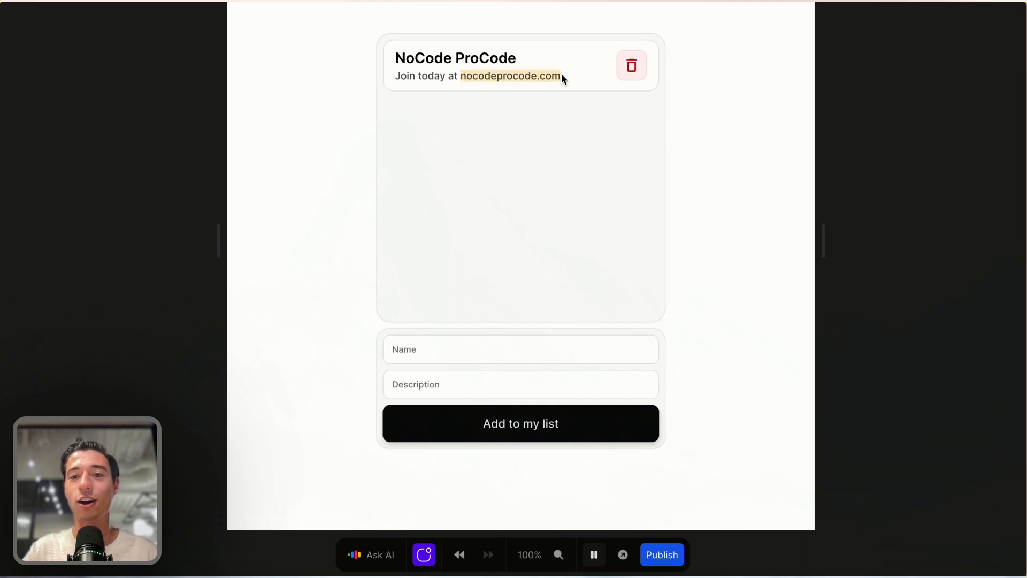
mouse_move(34, 273)
click(41, 255)
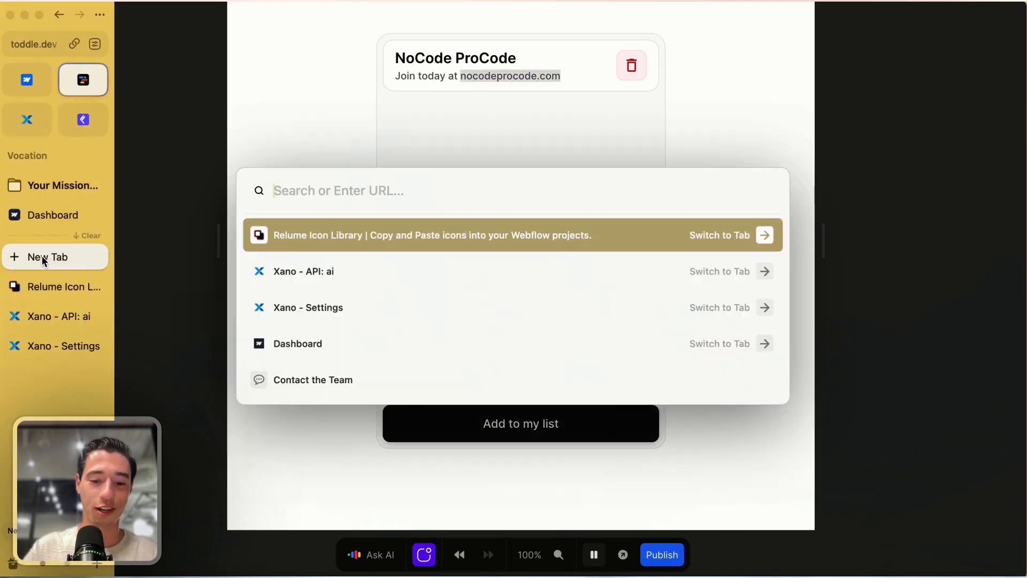
key(super+v)
key(Return)
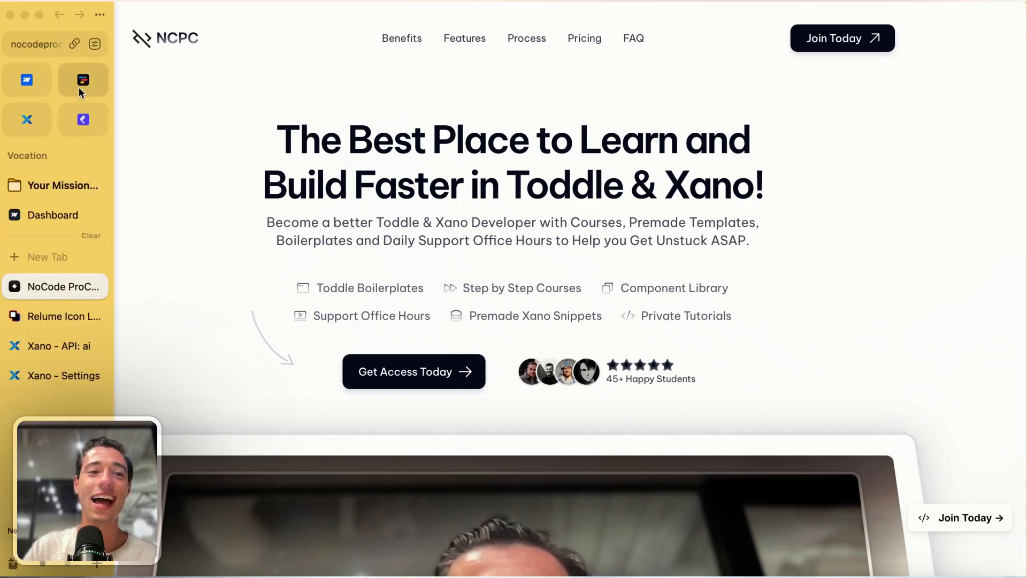
click(79, 88)
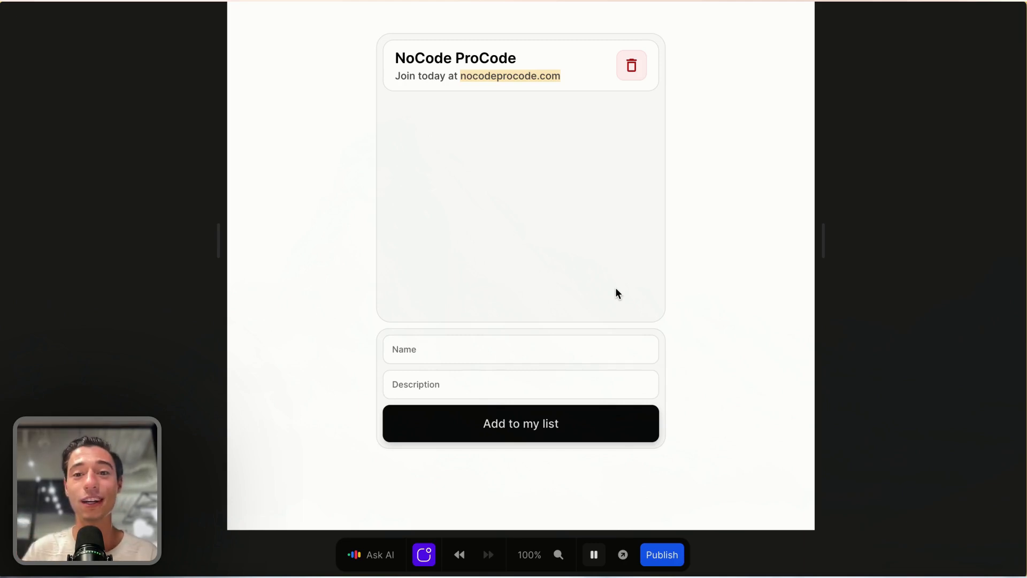
Step: Stop the preview and narrow the page canvas to the 375px phone width
click(594, 554)
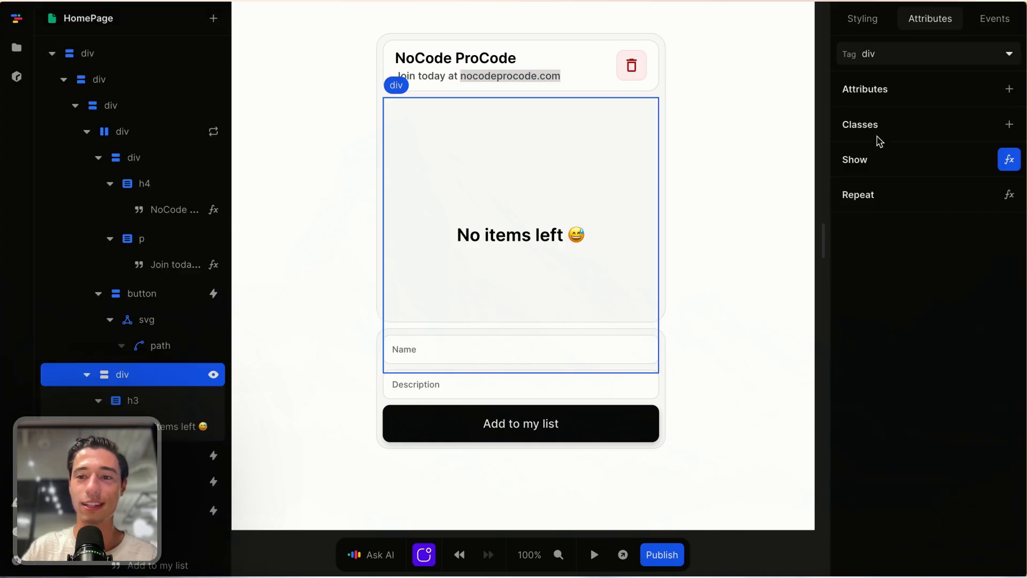
scroll(742, 128, right, 2)
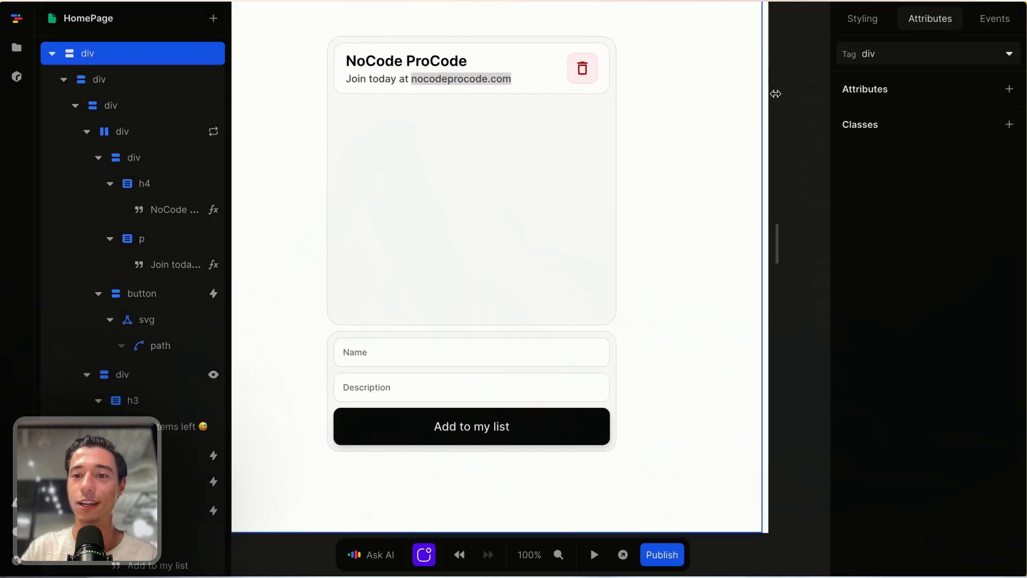
click(819, 65)
mouse_move(660, 287)
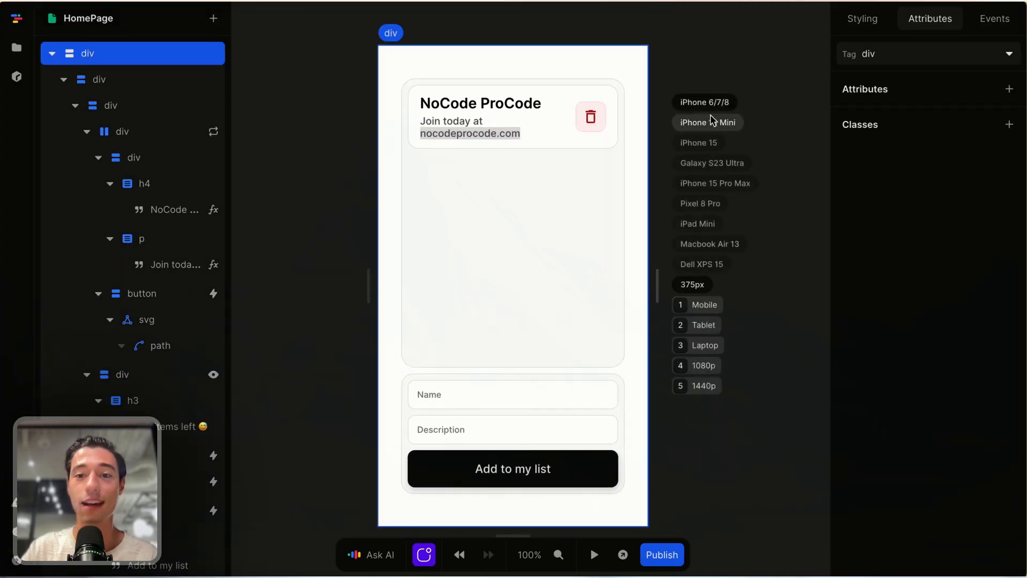
scroll(759, 68, down, 1)
Step: Deselect the element, inspect the list variable's current value, and close its editor
click(780, 68)
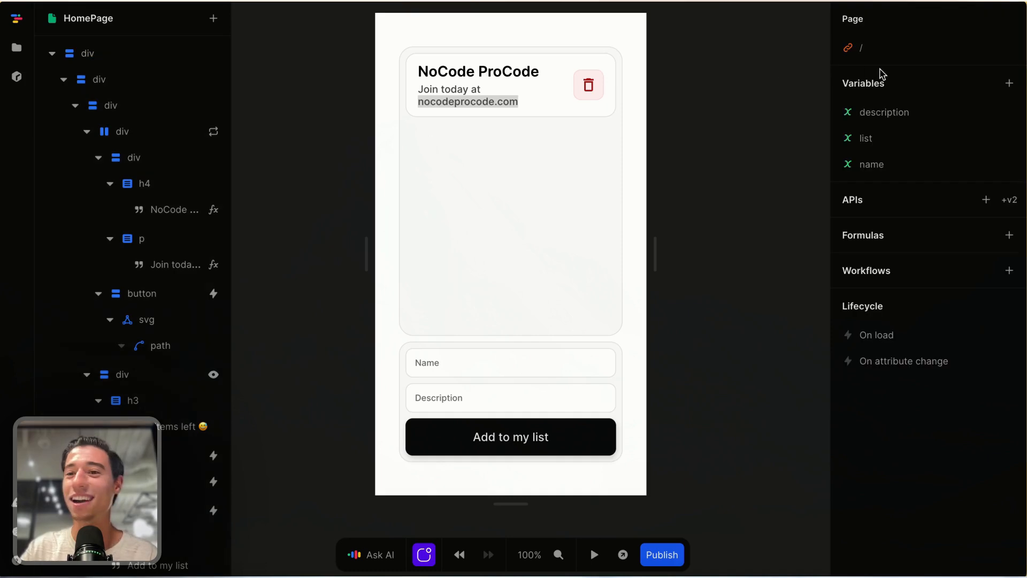
click(876, 140)
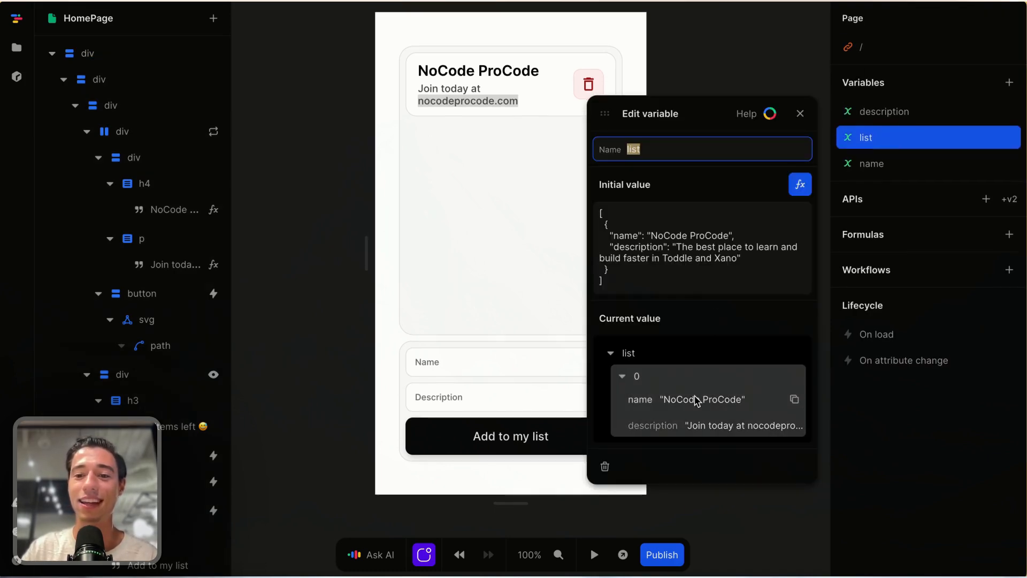
click(801, 113)
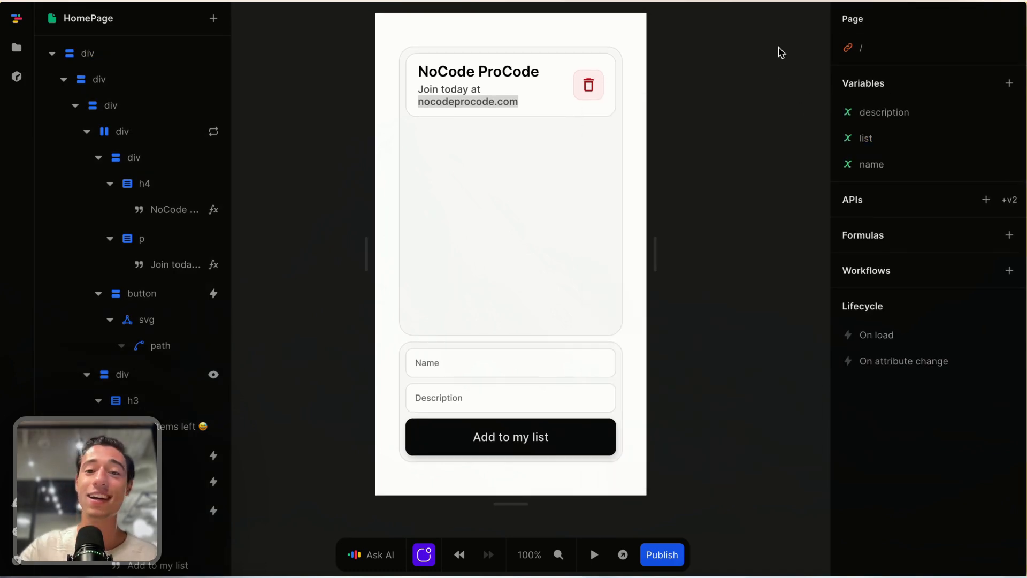
Step: Switch to the NoCode ProCode website and look through its landing page down to the testimonials
mouse_move(1, 264)
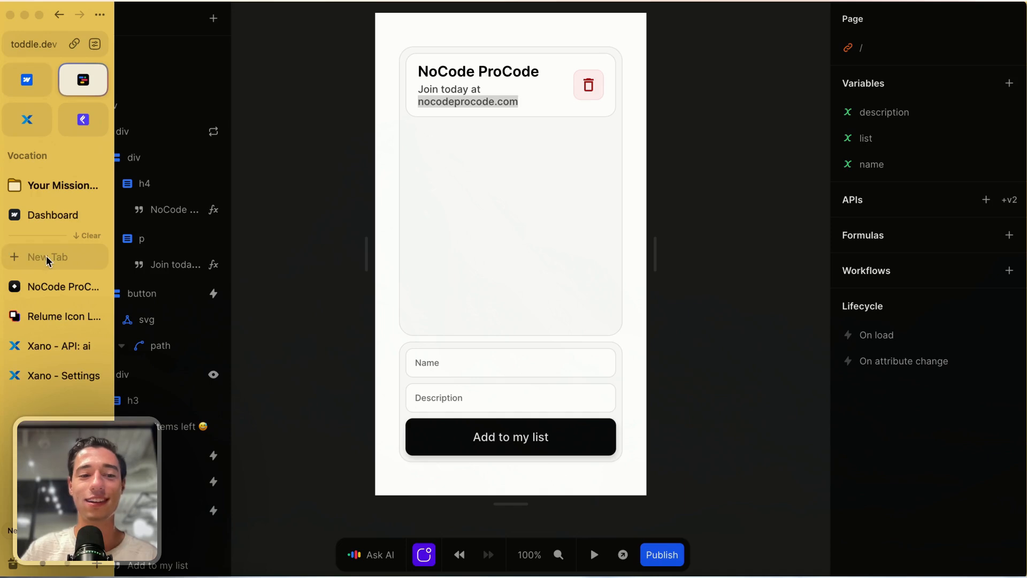
click(46, 288)
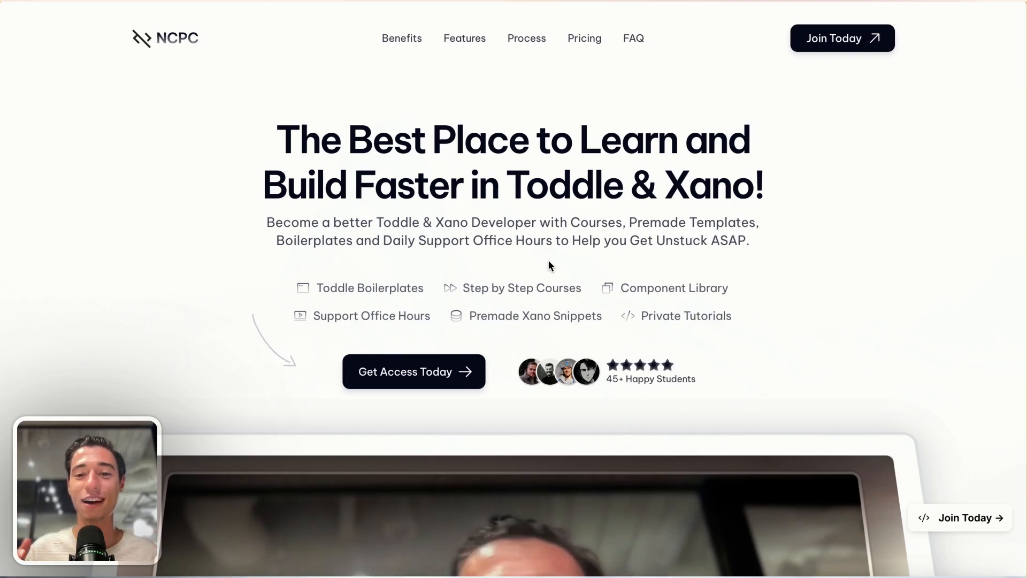
scroll(596, 350, down, 8)
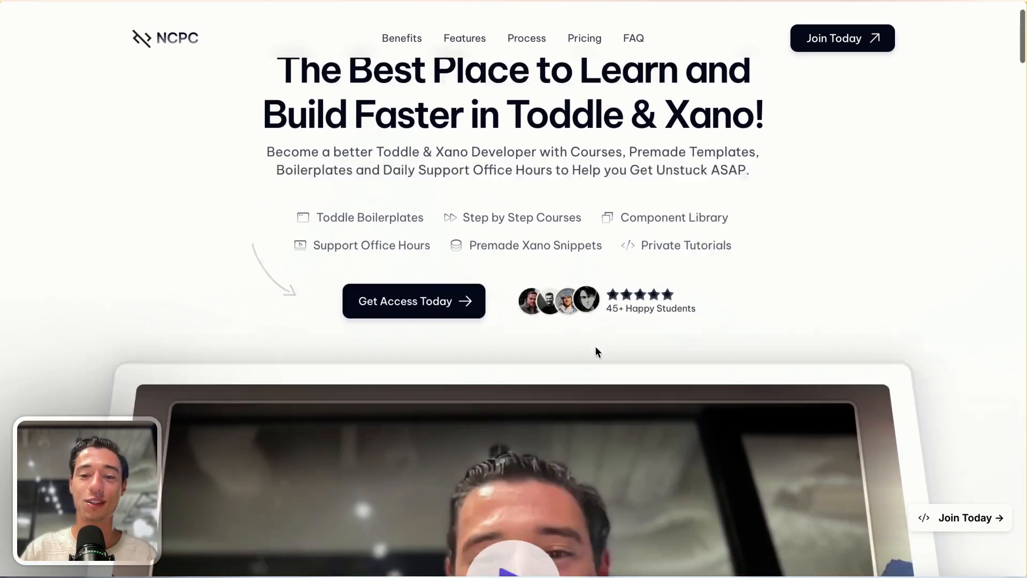
scroll(598, 351, down, 5)
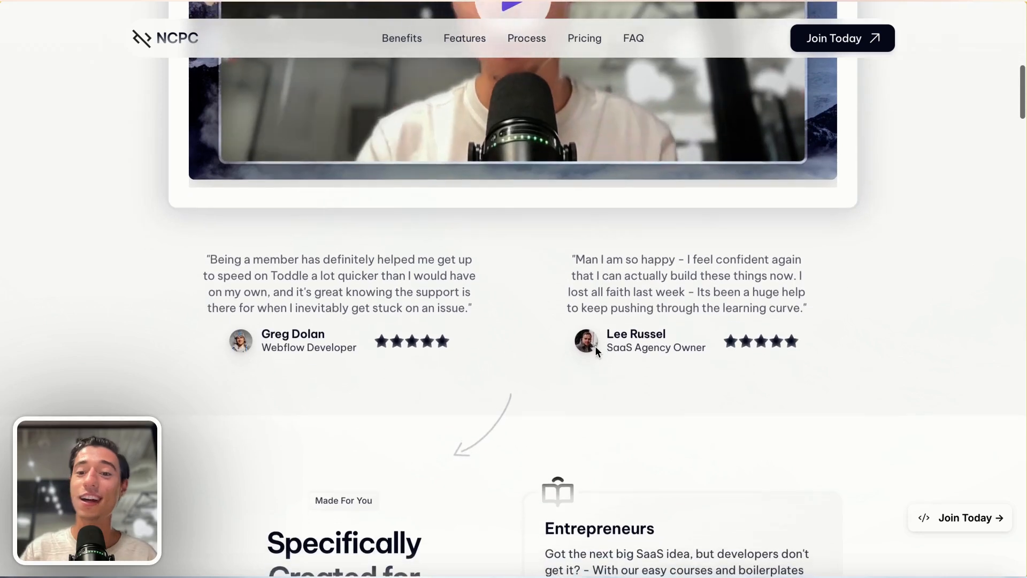
Step: Look through the landing page's target audience, learning benefits, customer result and features sections down to the joining process
scroll(603, 336, down, 6)
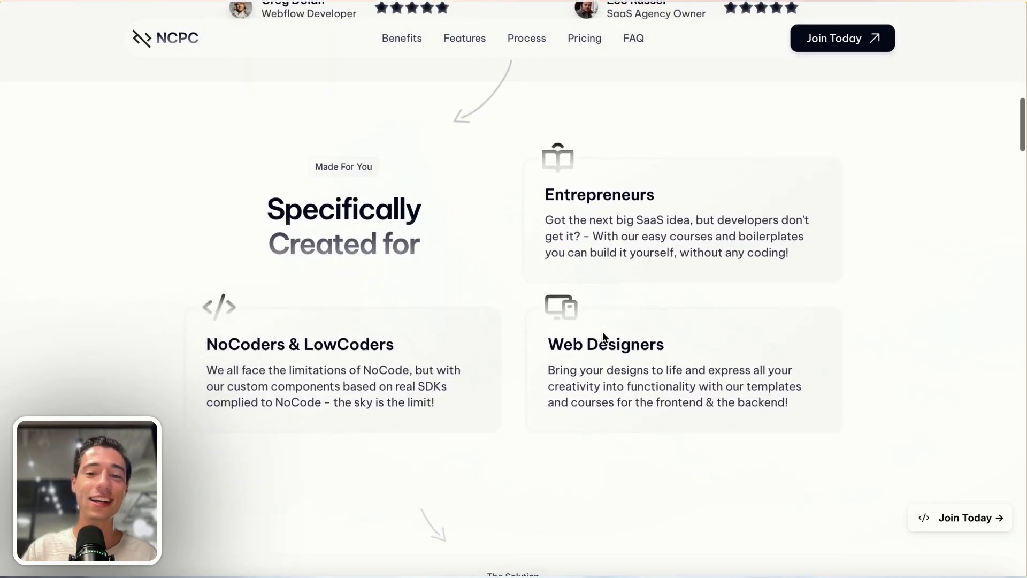
scroll(605, 337, down, 9)
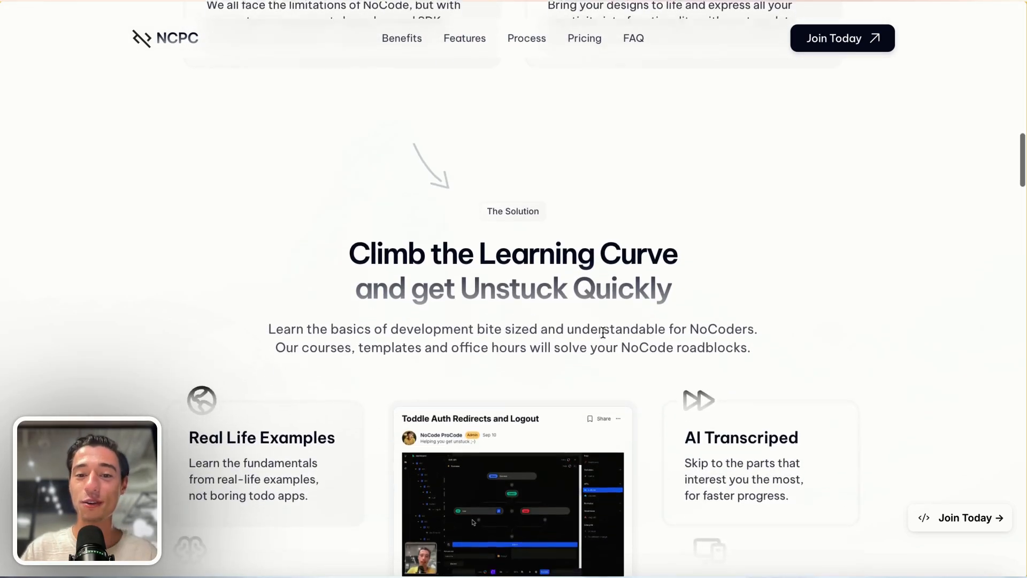
scroll(603, 335, down, 1)
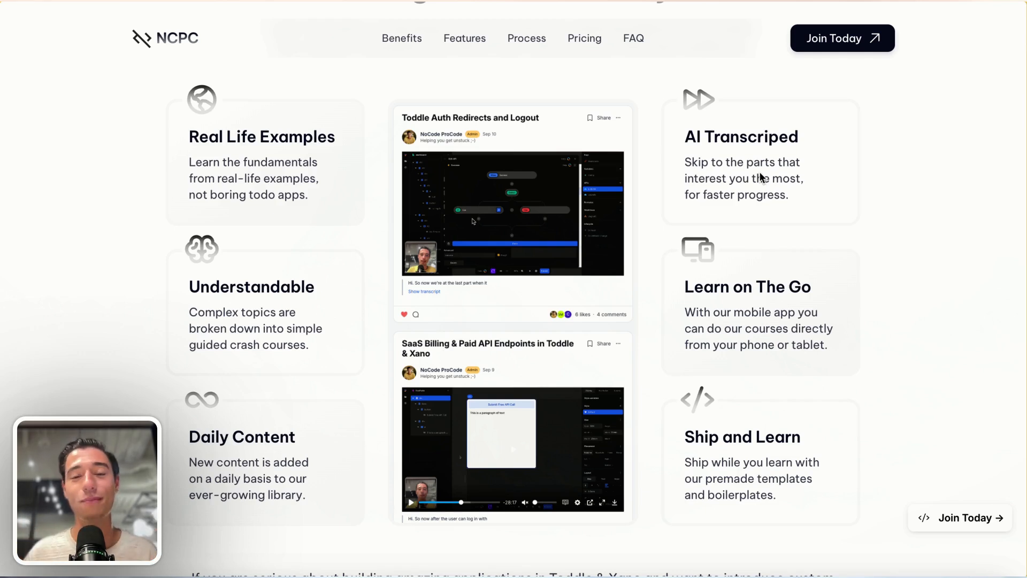
scroll(726, 366, down, 8)
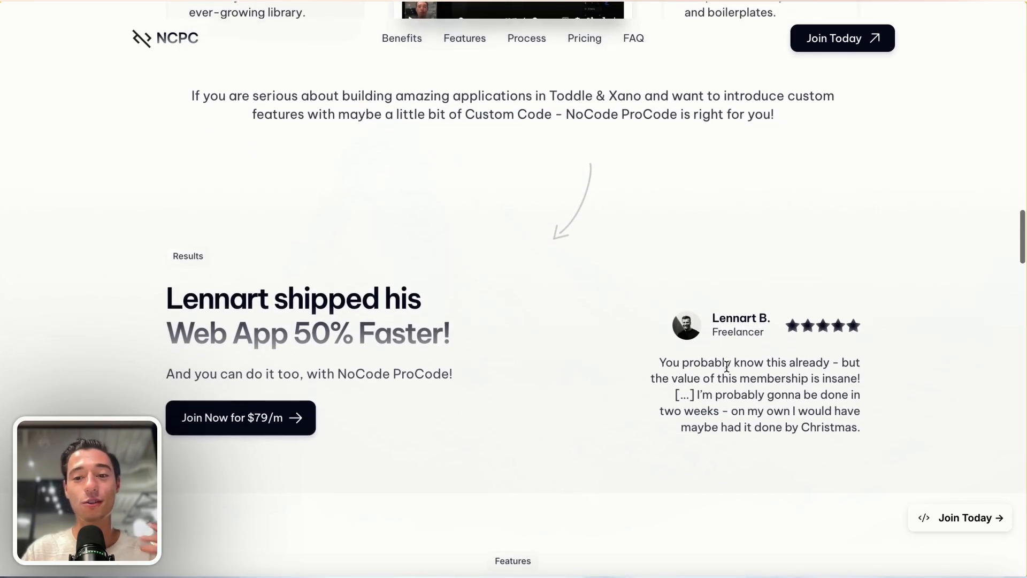
scroll(726, 366, down, 1)
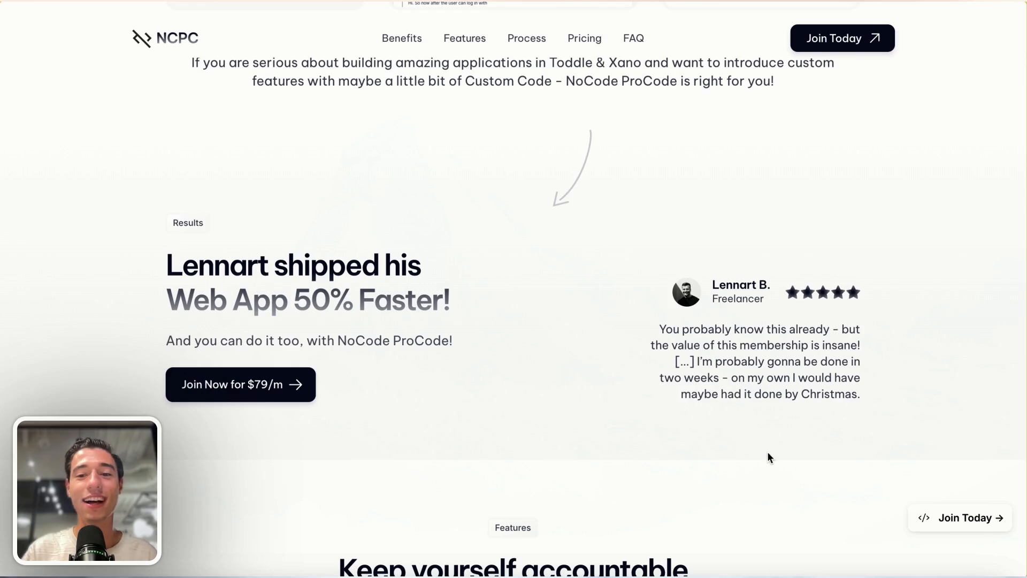
scroll(767, 457, down, 6)
scroll(768, 455, down, 15)
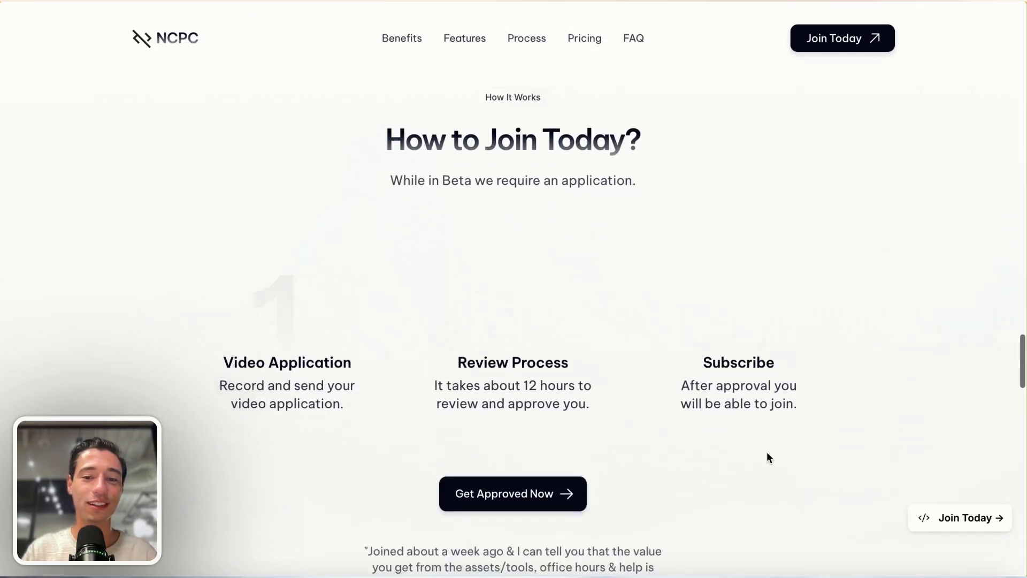
Step: Review the three joining steps and highlight the full member testimonial quote below the Get Approved Now link
scroll(767, 454, up, 2)
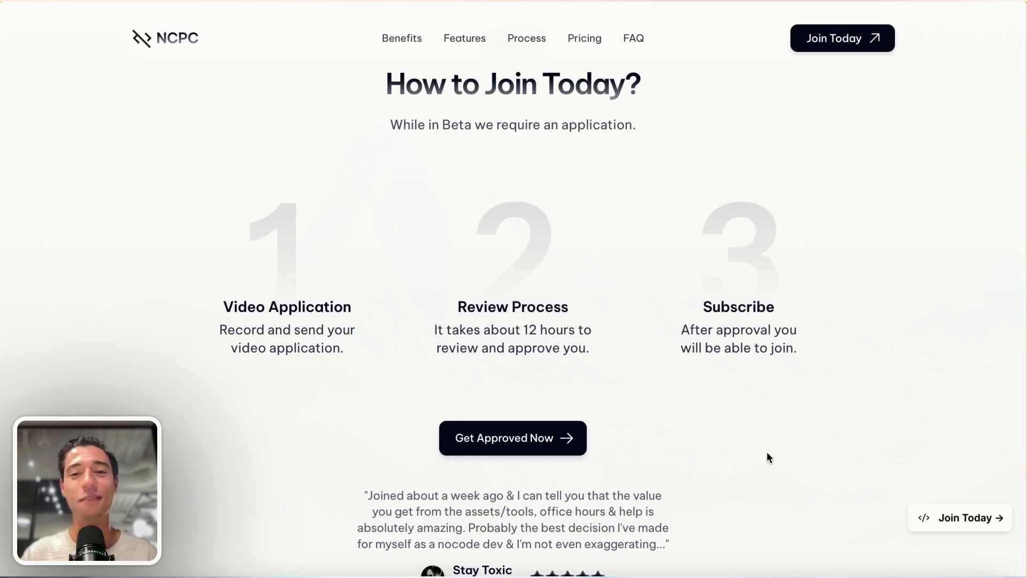
scroll(771, 444, down, 3)
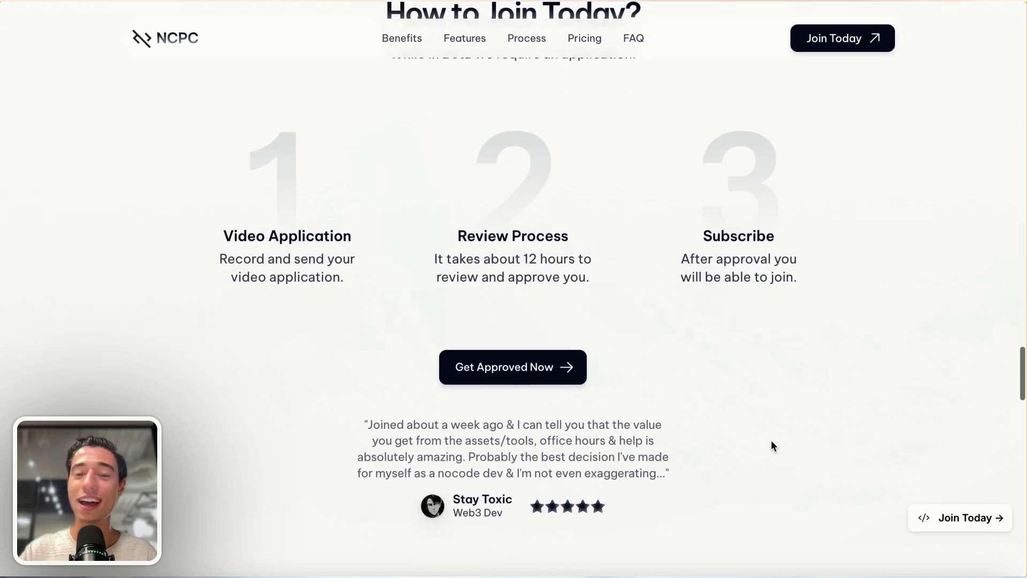
scroll(771, 445, down, 3)
scroll(615, 407, up, 1)
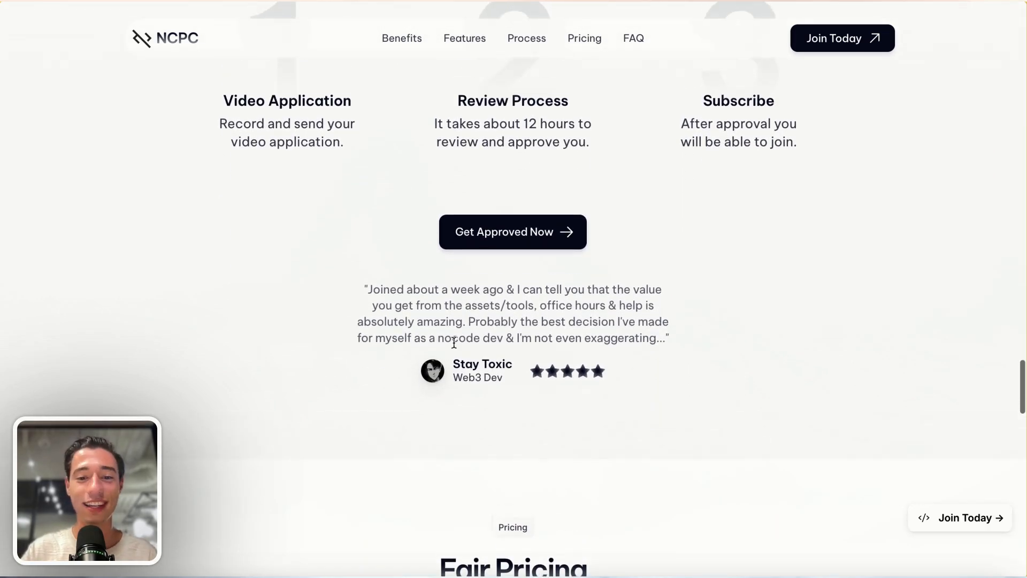
drag(452, 378, 497, 377)
click(538, 306)
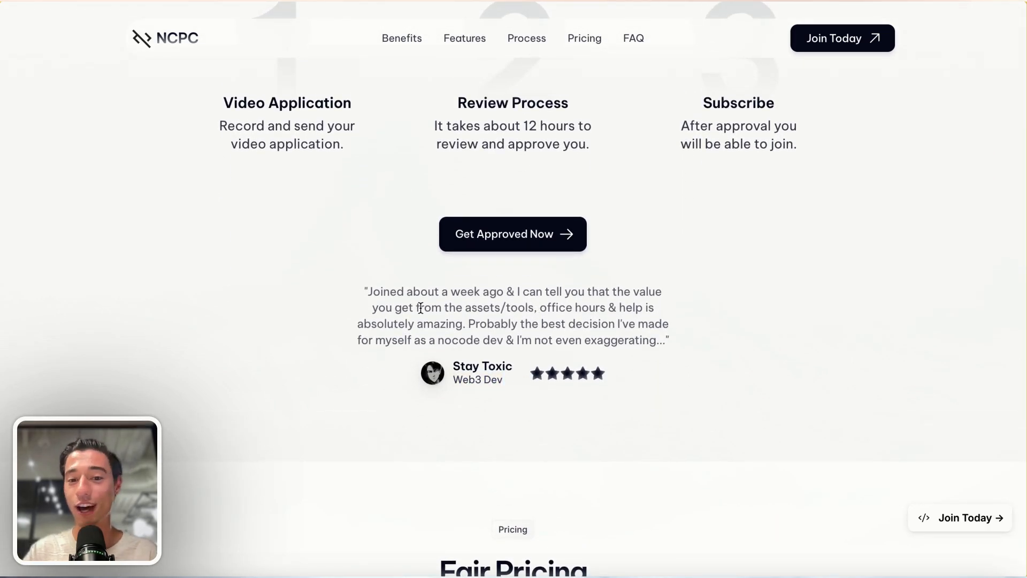
drag(358, 292, 694, 353)
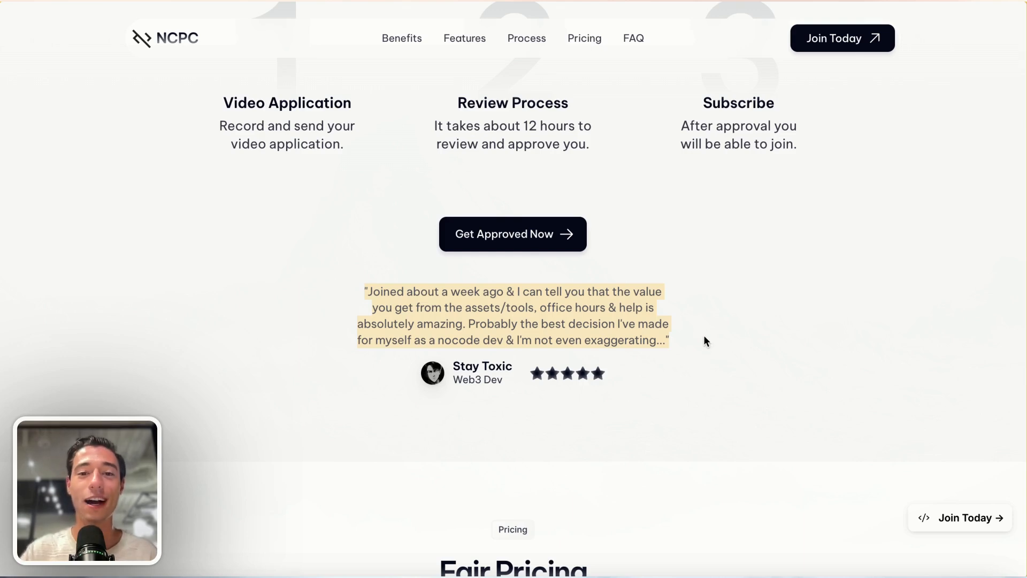
Step: Examine the Fair Pricing plans, highlighting the All-Access and On Demand prices, and return to the introduction video
scroll(712, 328, down, 8)
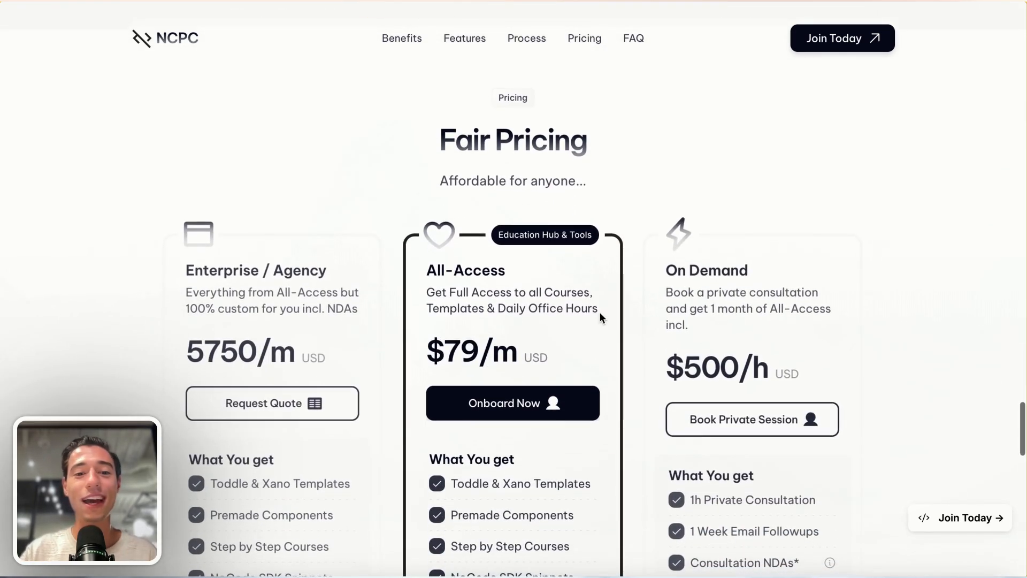
drag(447, 352, 514, 352)
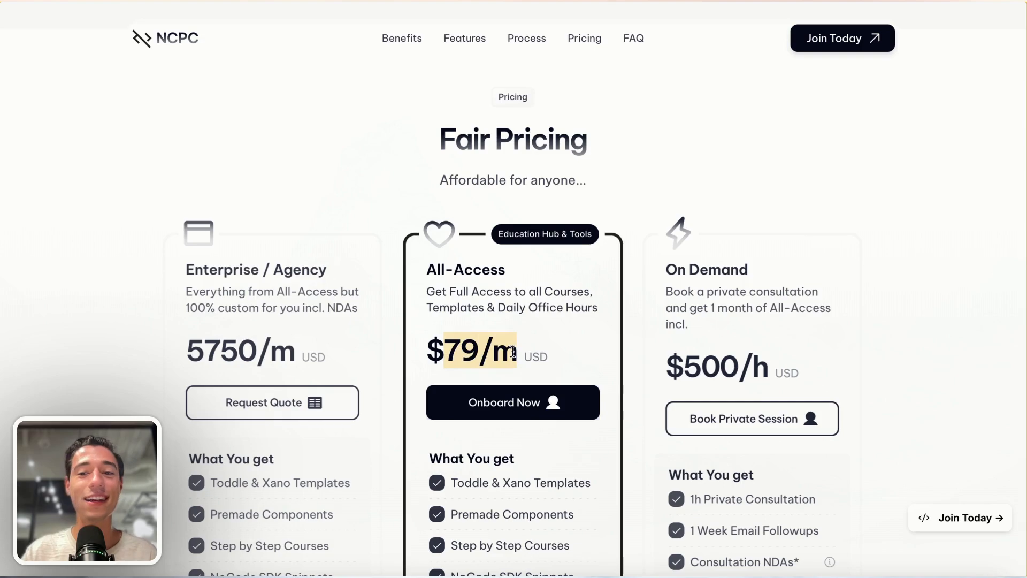
drag(666, 368, 821, 367)
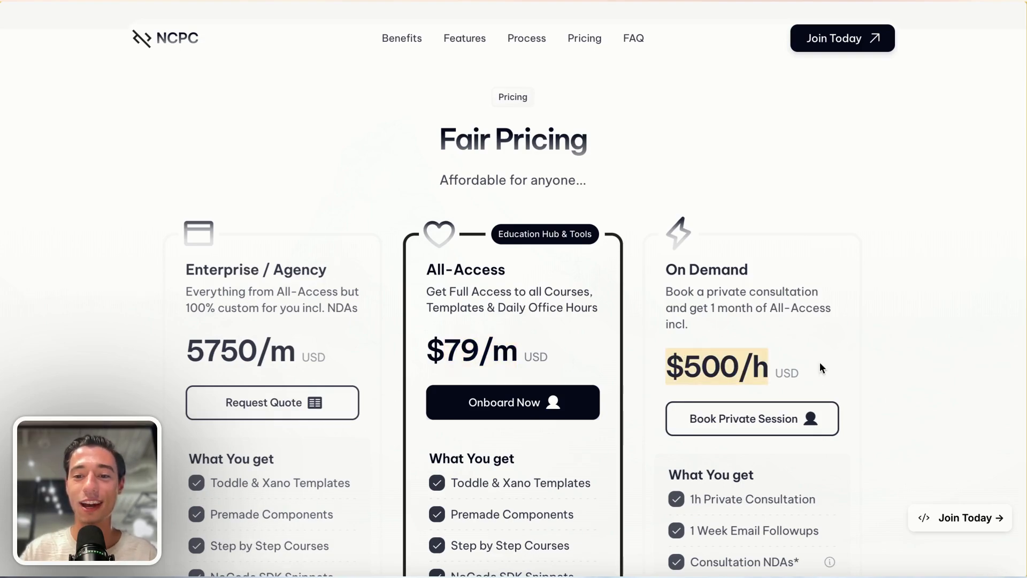
scroll(554, 319, up, 7)
scroll(554, 319, up, 15)
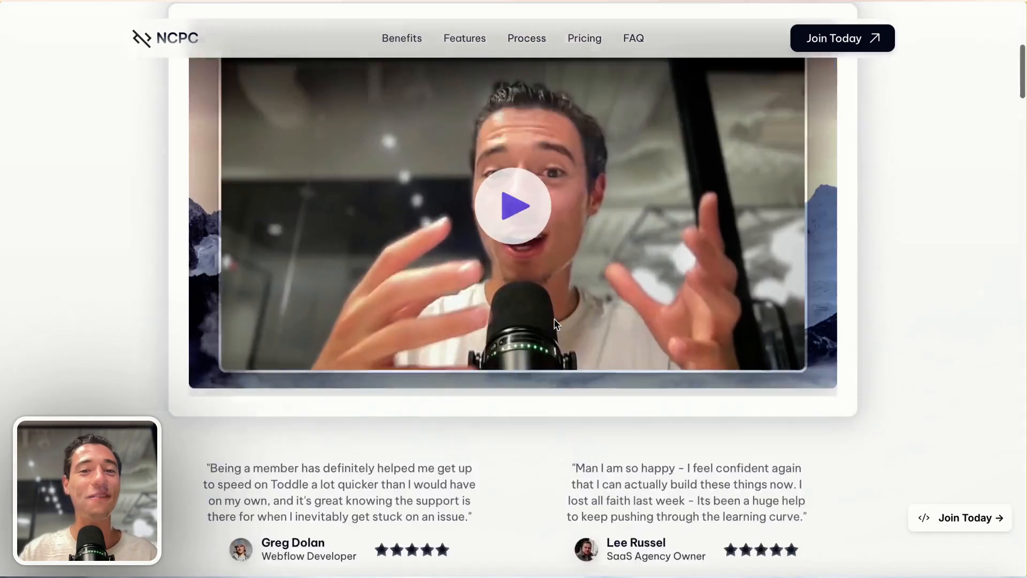